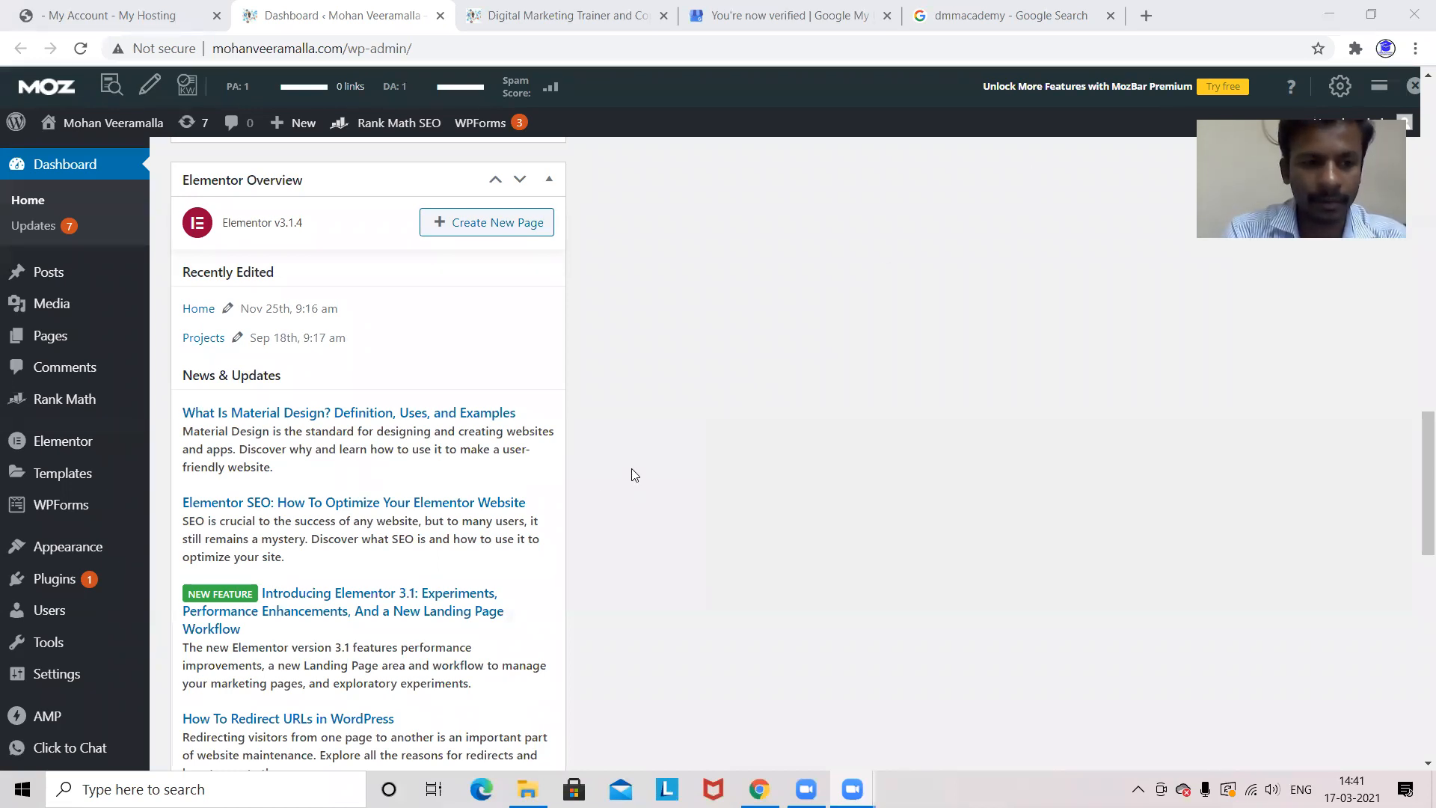
Look over the Tools page and the common URL structure options in the Permalink Settings.
{"action": "mouse_move", "coordinate": [62, 614]}
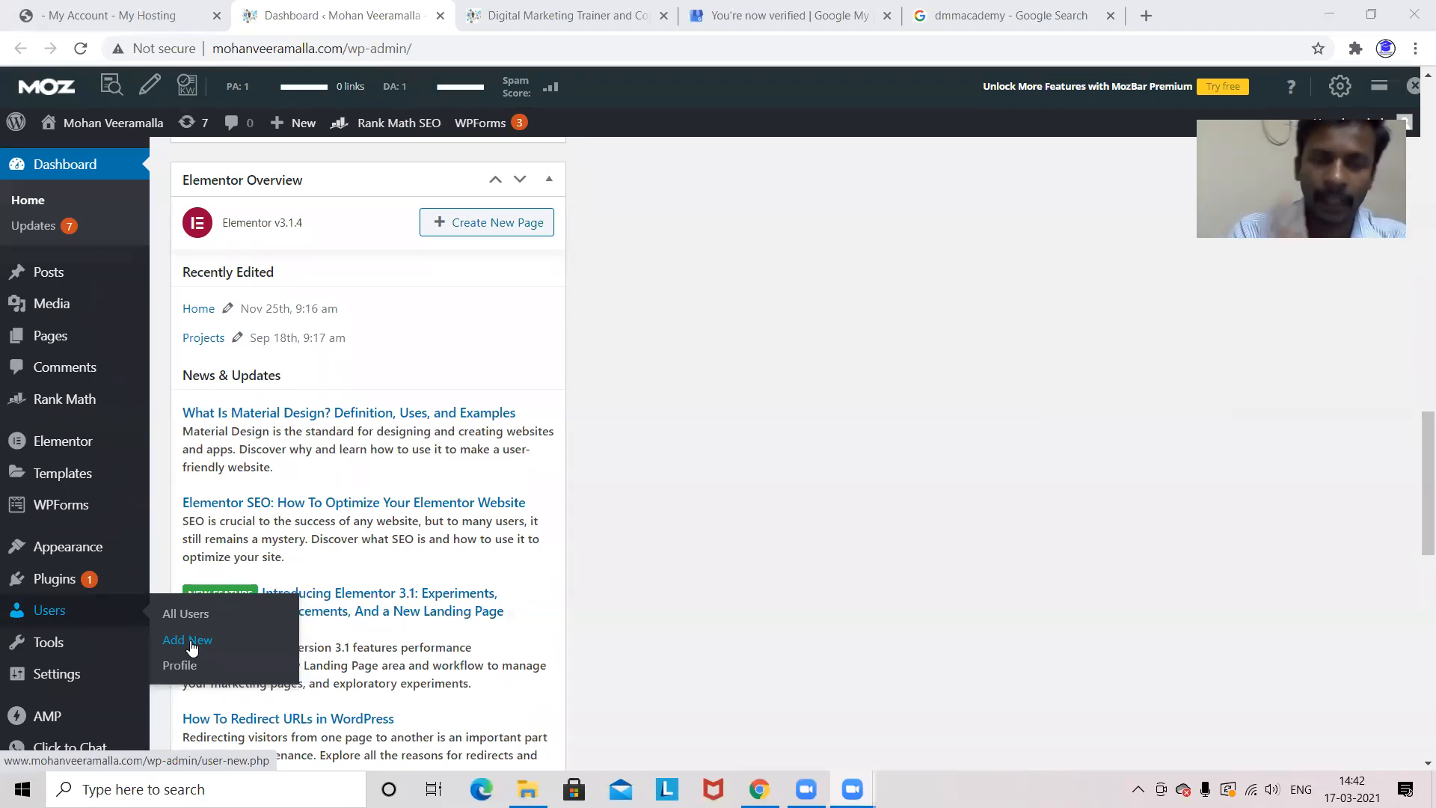
{"action": "left_click", "coordinate": [56, 646]}
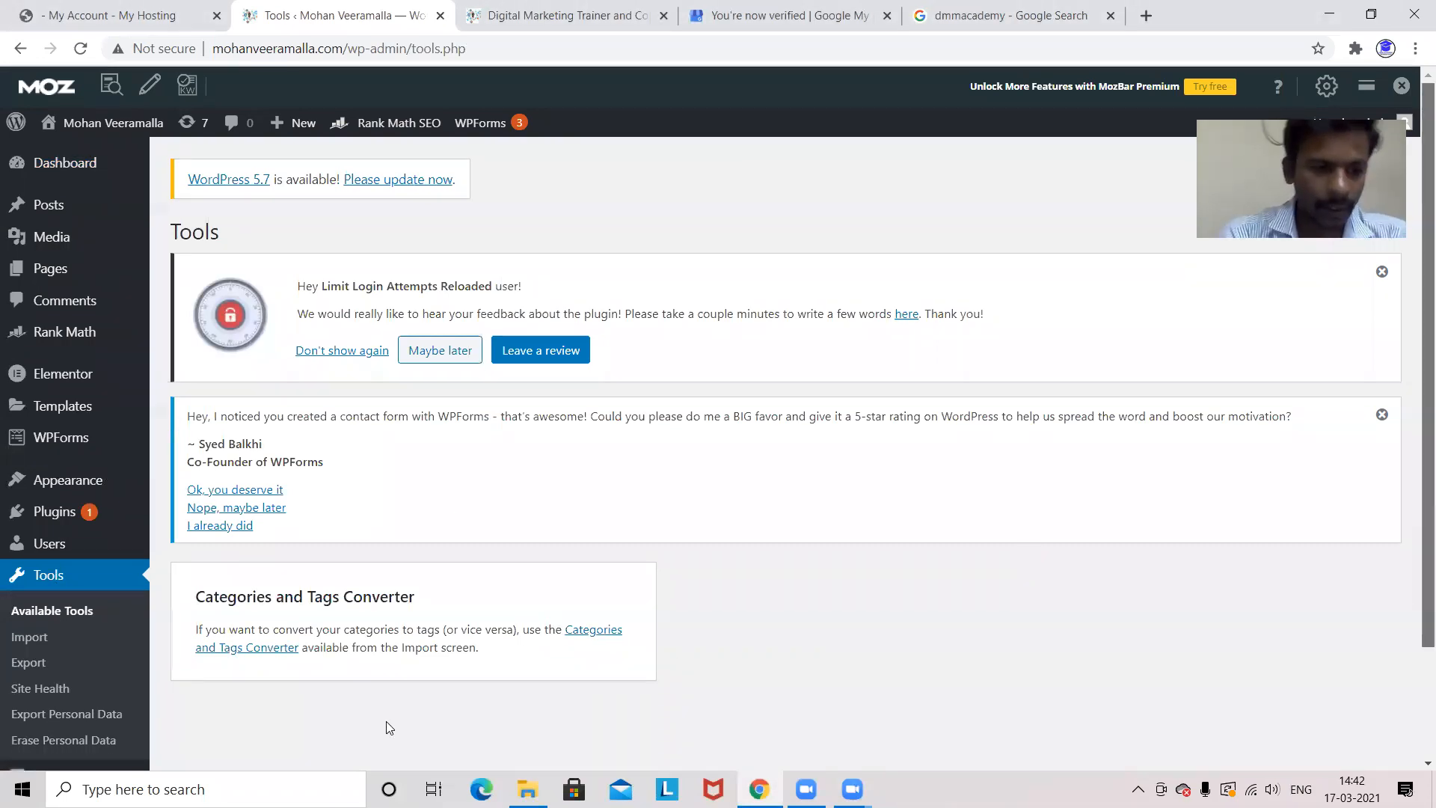
{"action": "scroll", "coordinate": [56, 642], "scroll_direction": "down", "scroll_amount": 2}
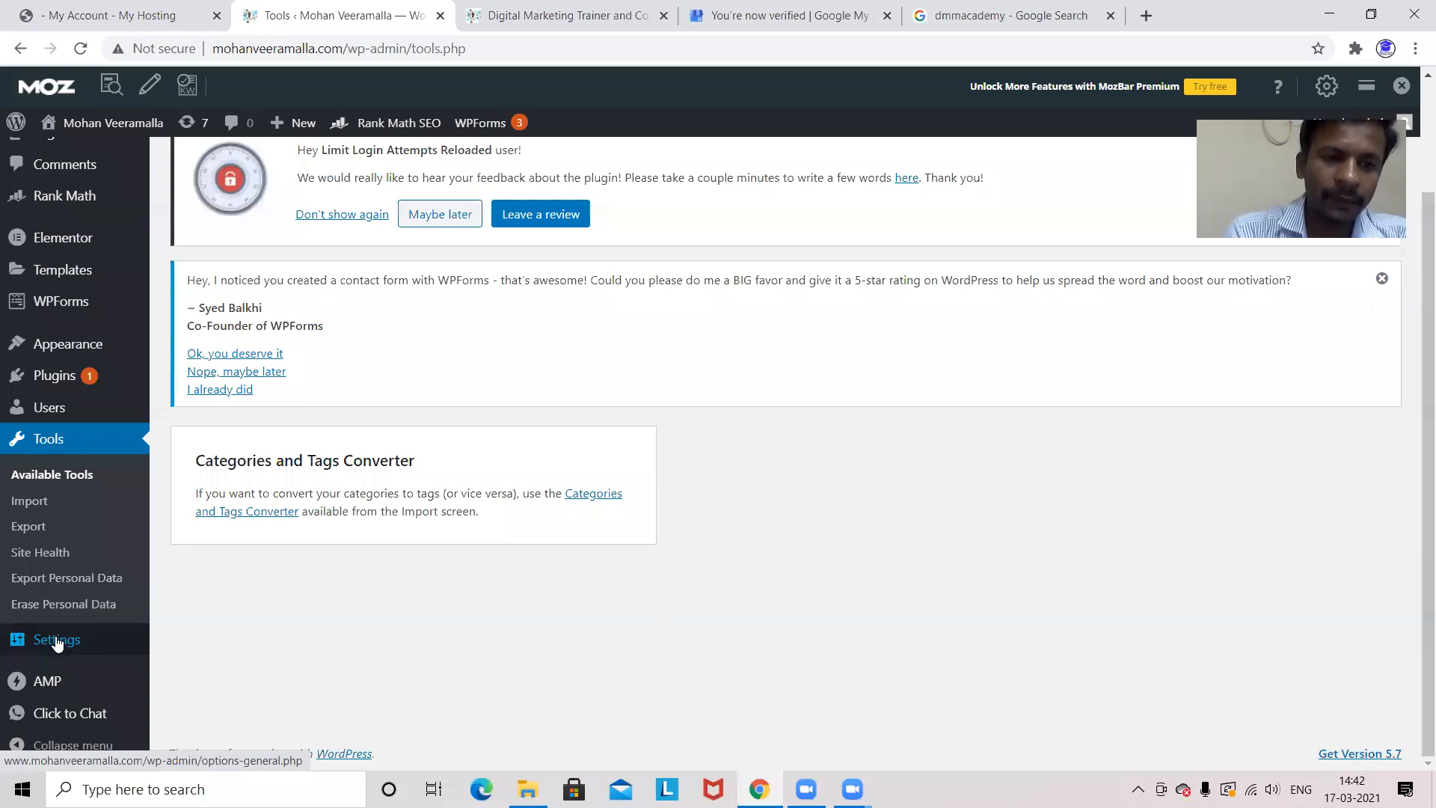
{"action": "mouse_move", "coordinate": [56, 643]}
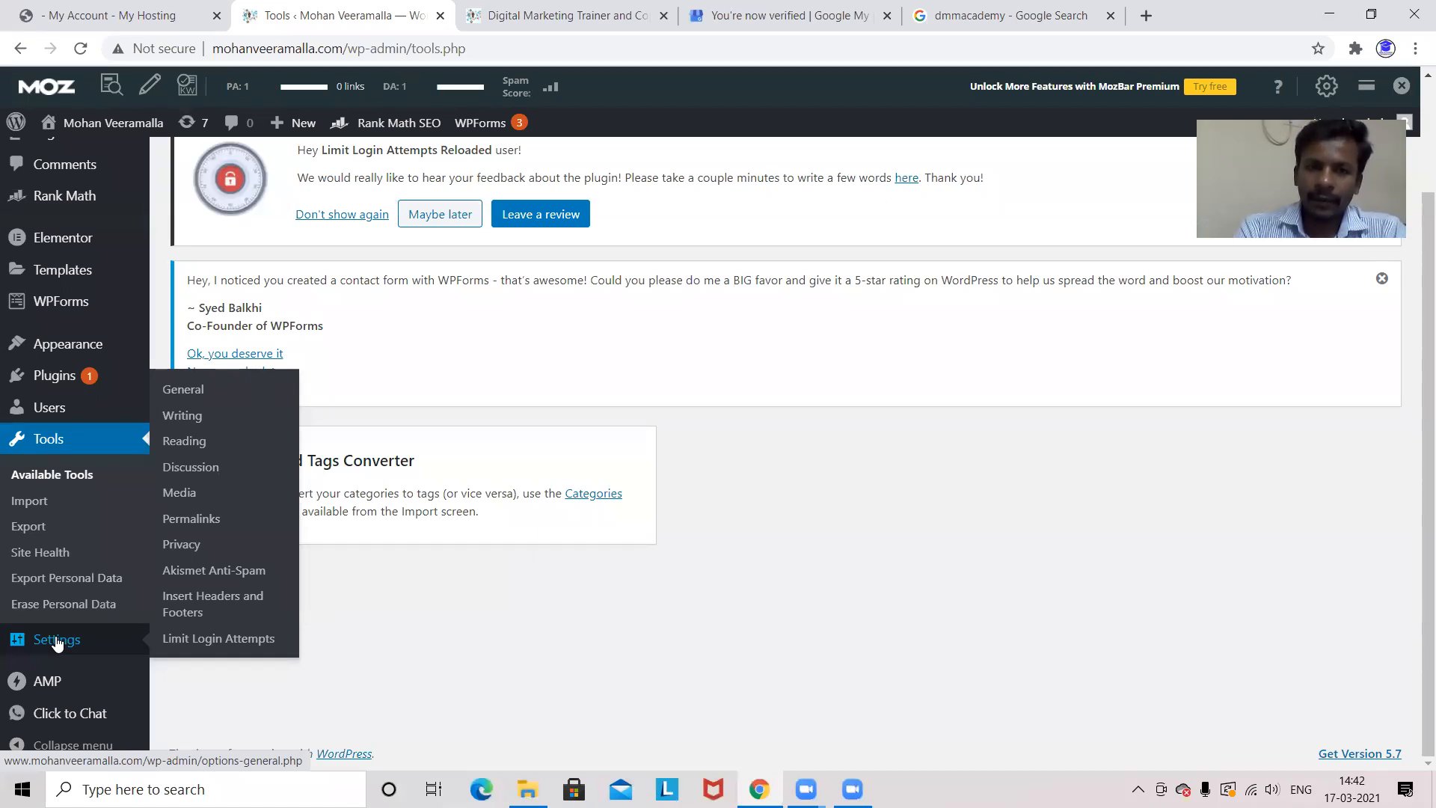
{"action": "left_click", "coordinate": [192, 523]}
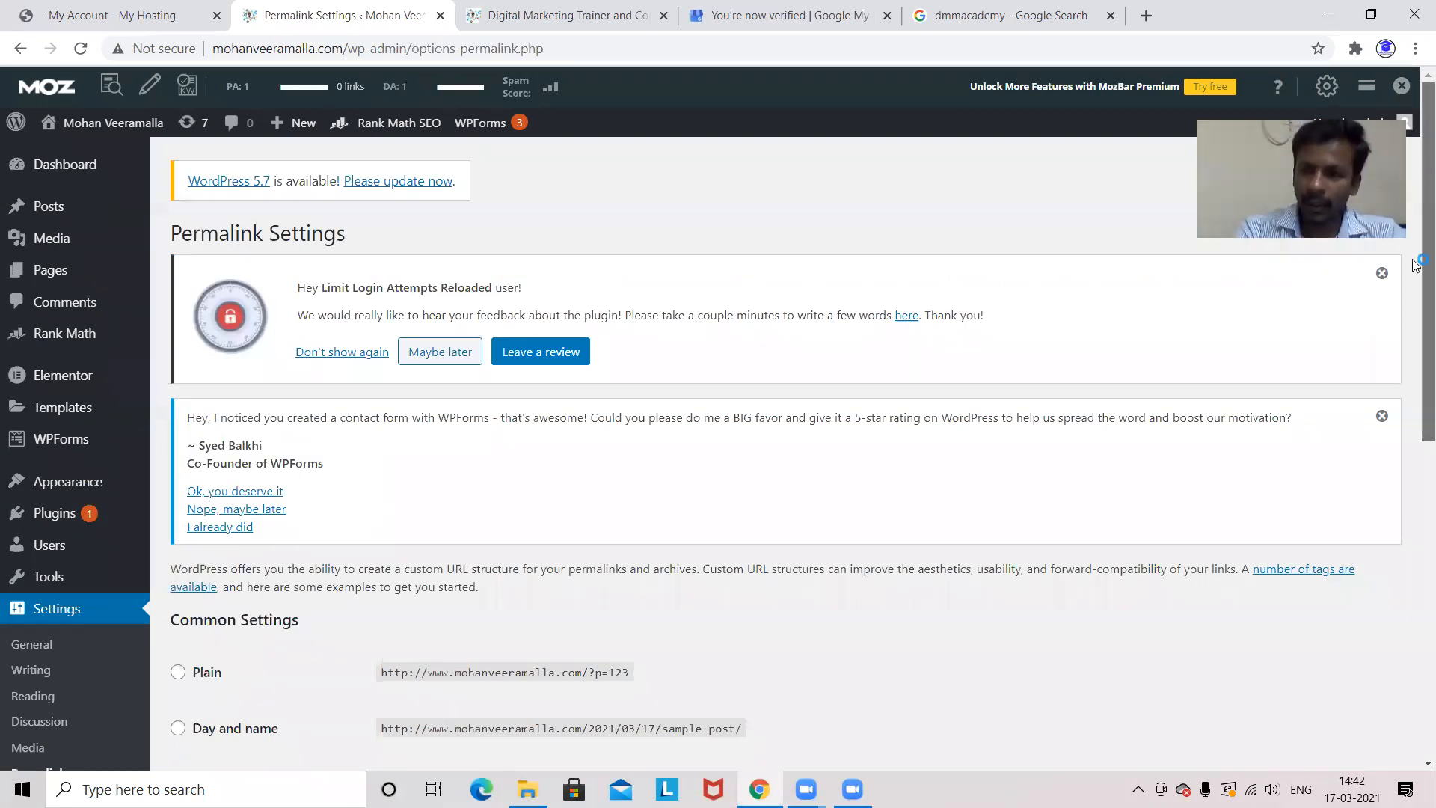
{"action": "scroll", "coordinate": [1415, 321], "scroll_direction": "down", "scroll_amount": 3}
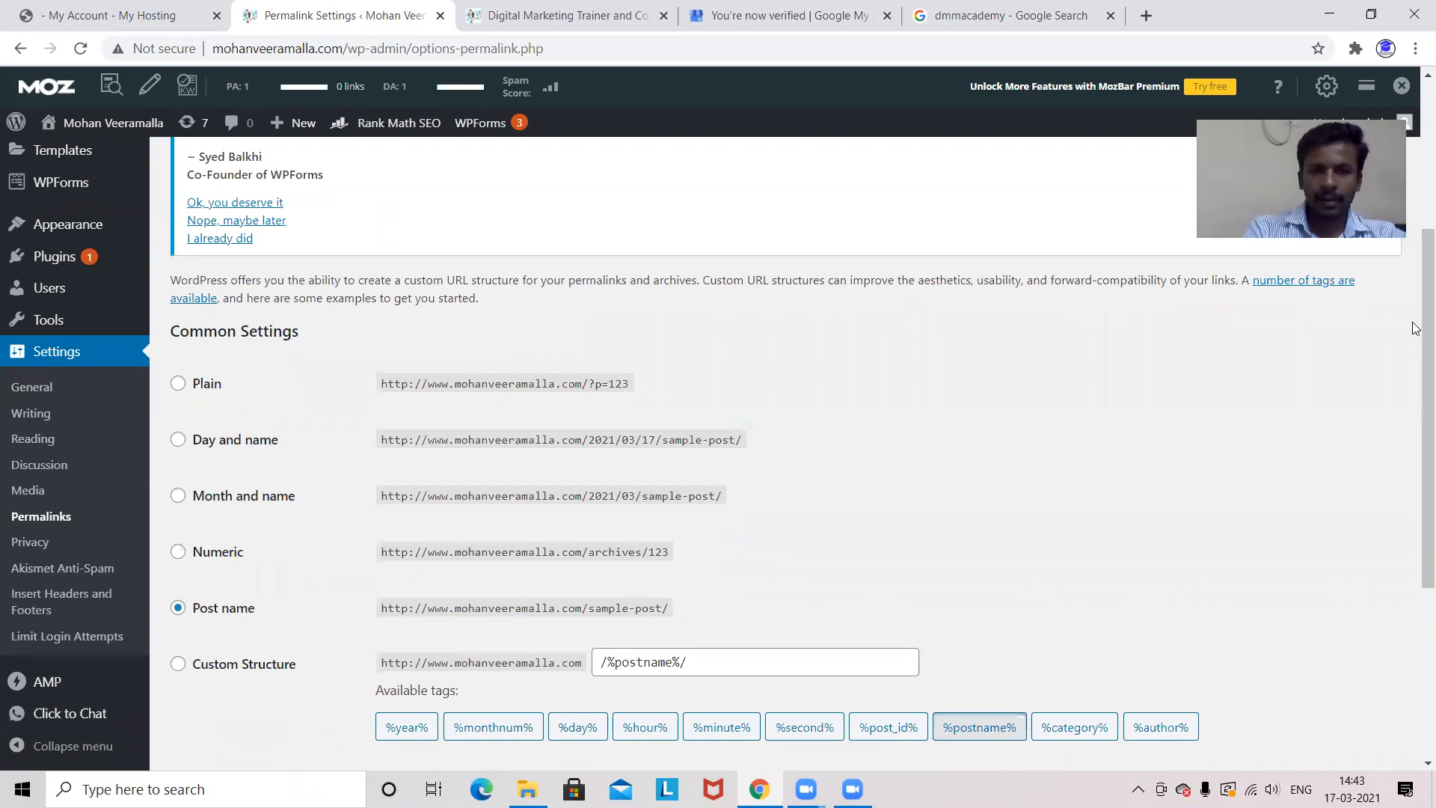
{"action": "scroll", "coordinate": [1415, 262], "scroll_direction": "up", "scroll_amount": 4}
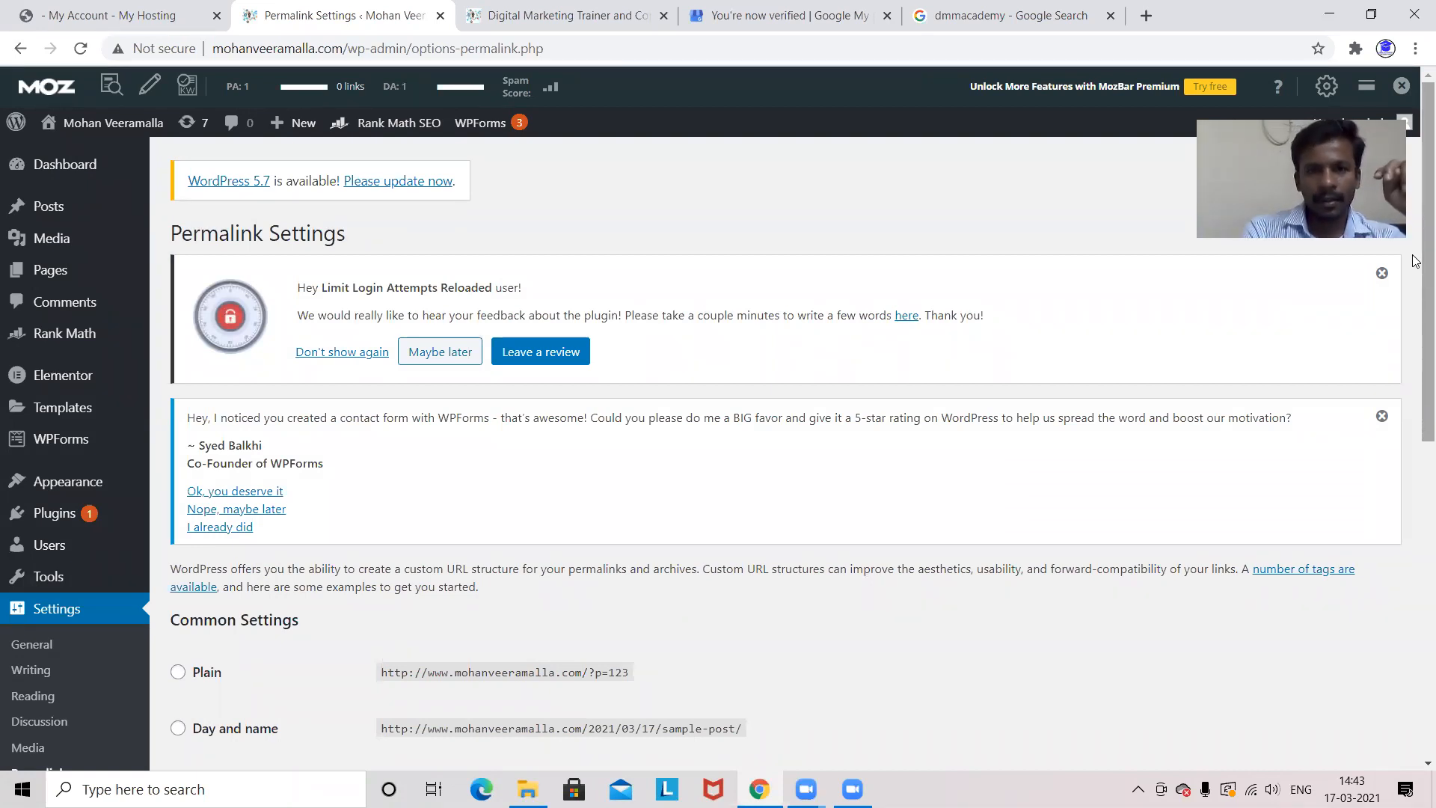
Open the list of all the site's pages and look through the entries.
{"action": "mouse_move", "coordinate": [74, 212]}
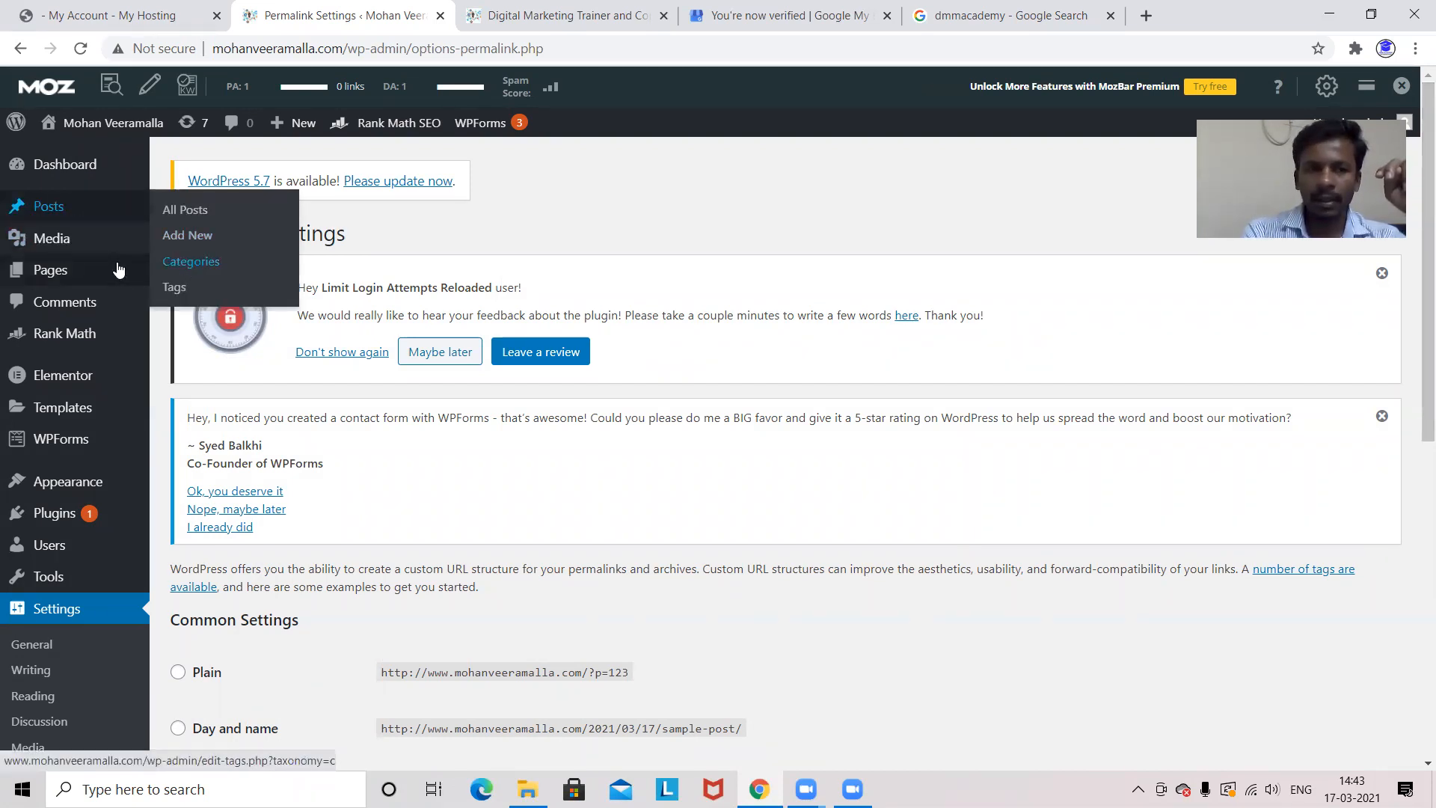
{"action": "mouse_move", "coordinate": [53, 269]}
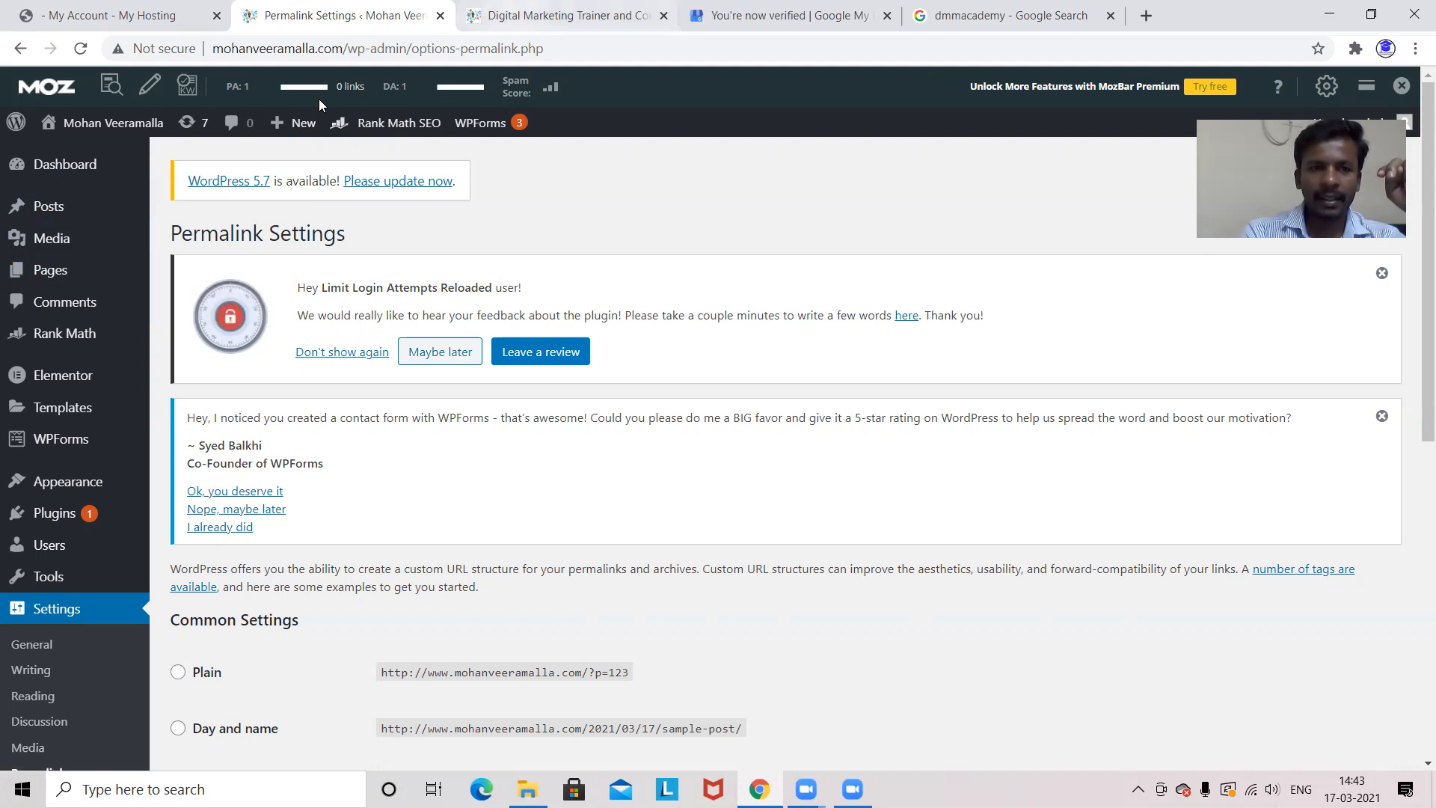
{"action": "mouse_move", "coordinate": [93, 245]}
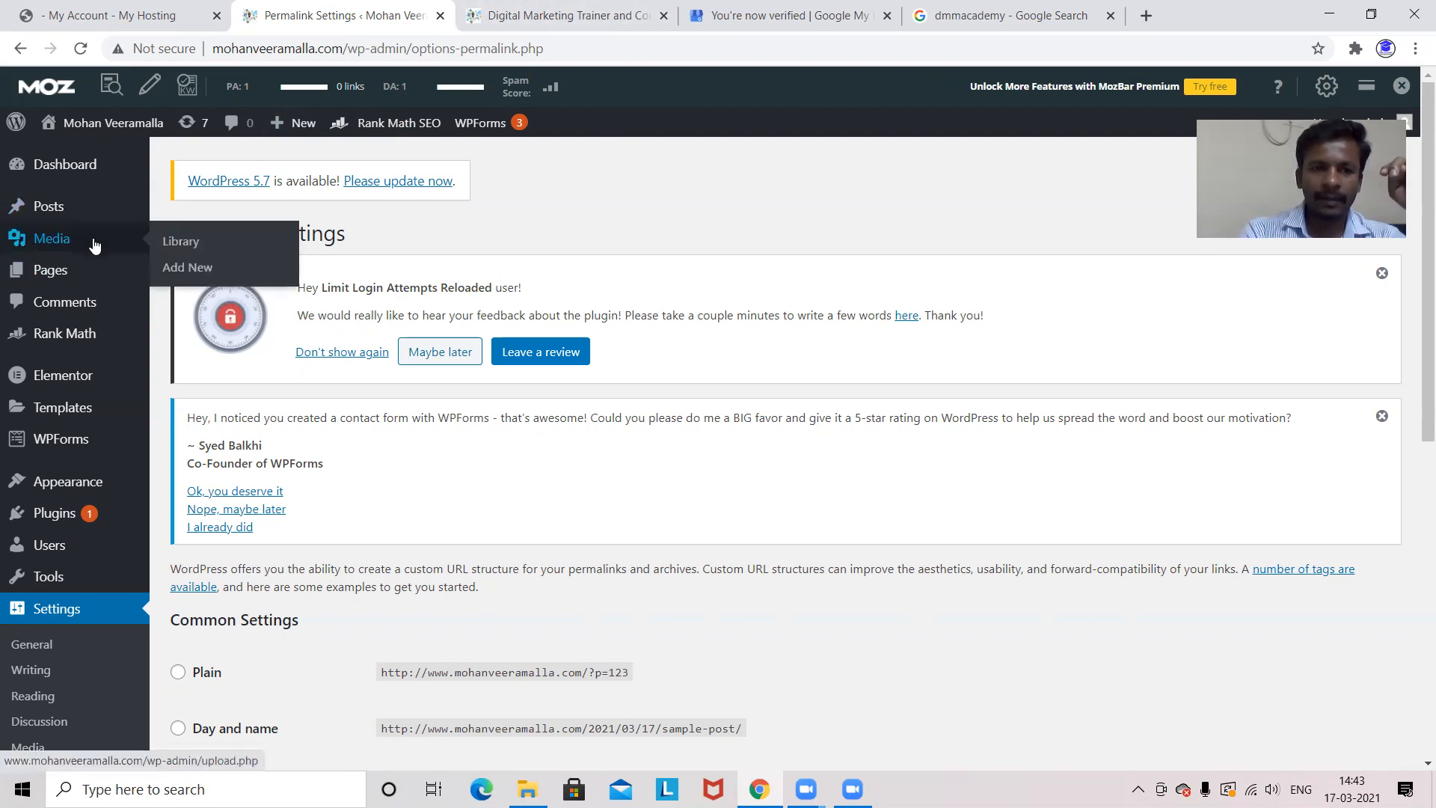
{"action": "left_click", "coordinate": [72, 274]}
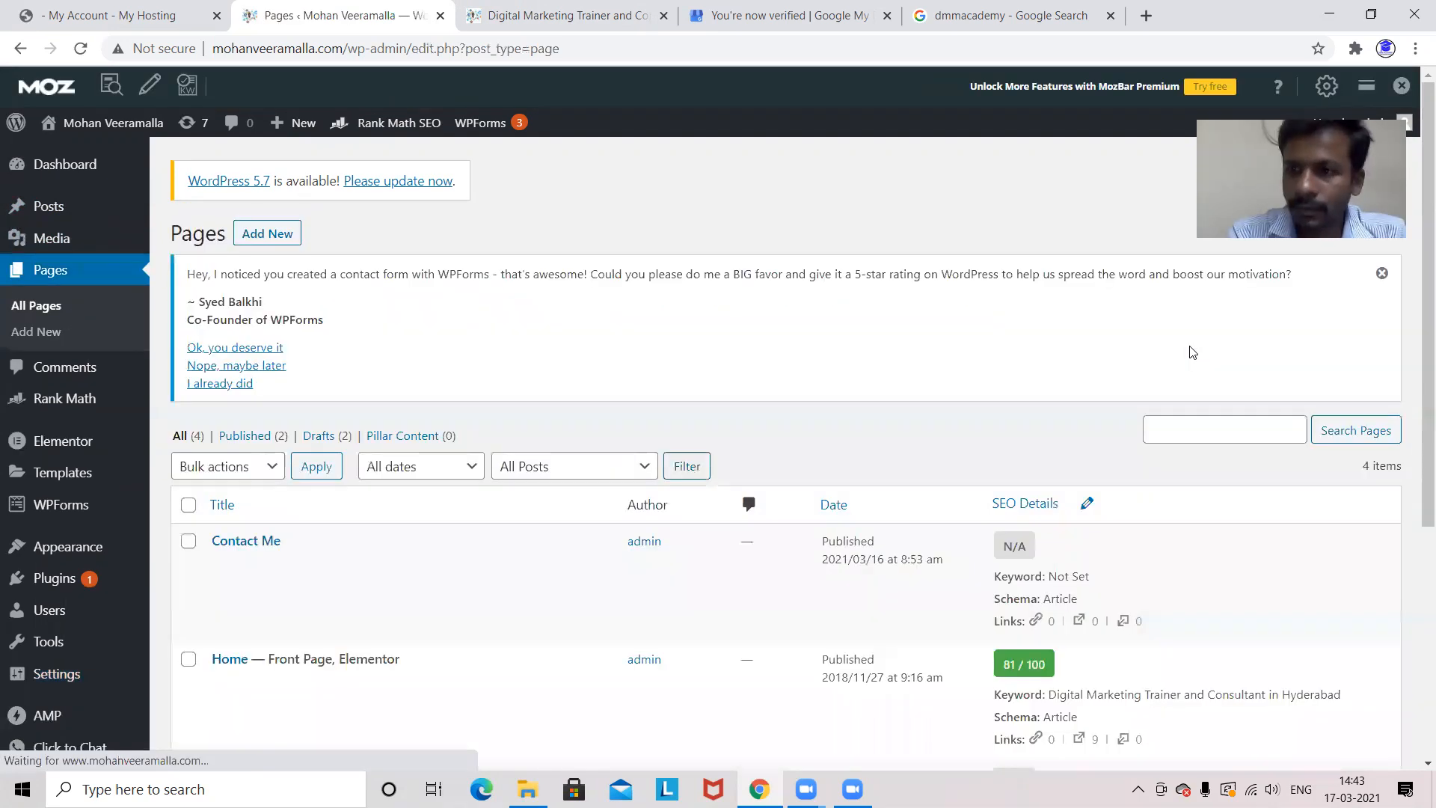
{"action": "scroll", "coordinate": [1416, 189], "scroll_direction": "down", "scroll_amount": 3}
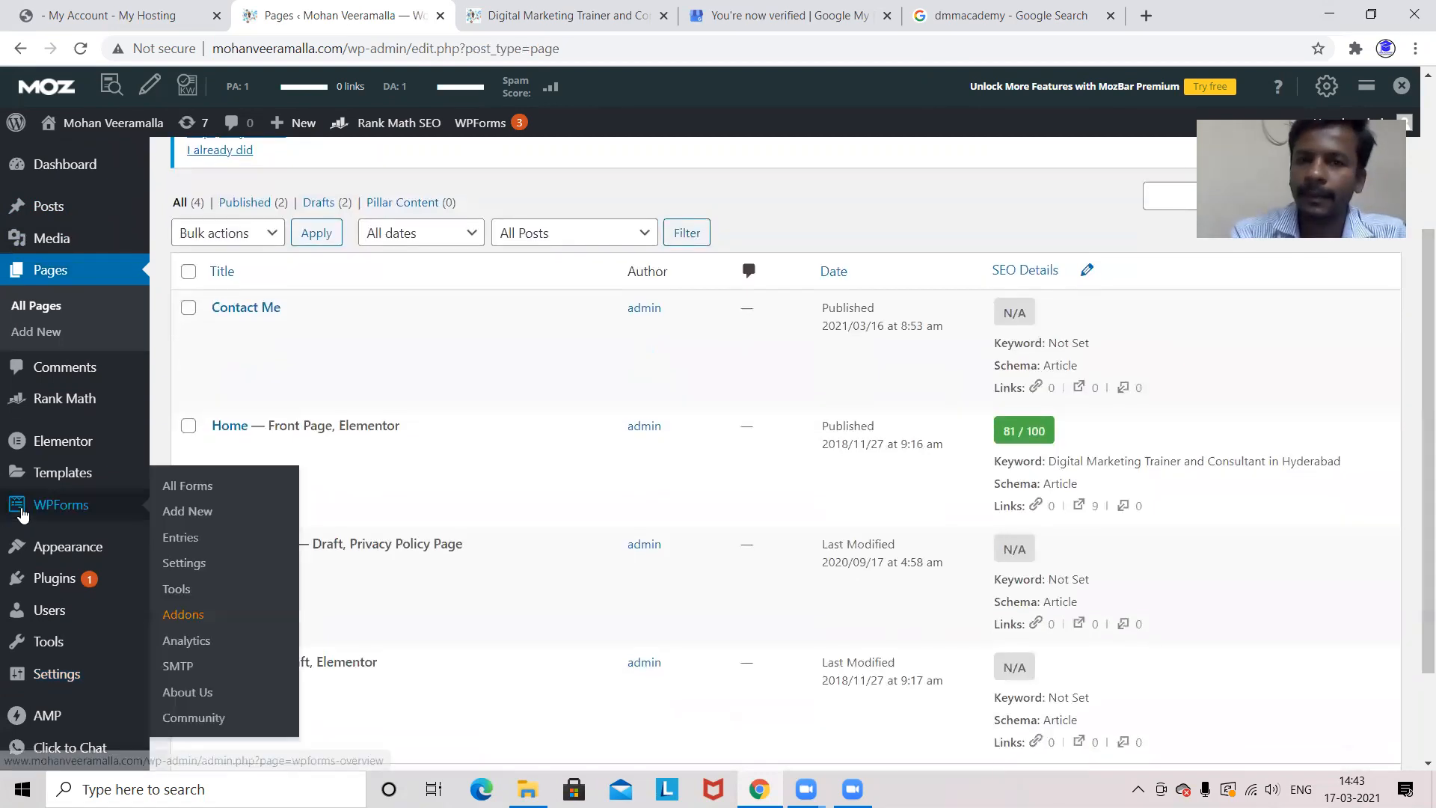
View the header of the live website's home page and return to the Pages list.
{"action": "key", "text": "ctrl+Tab"}
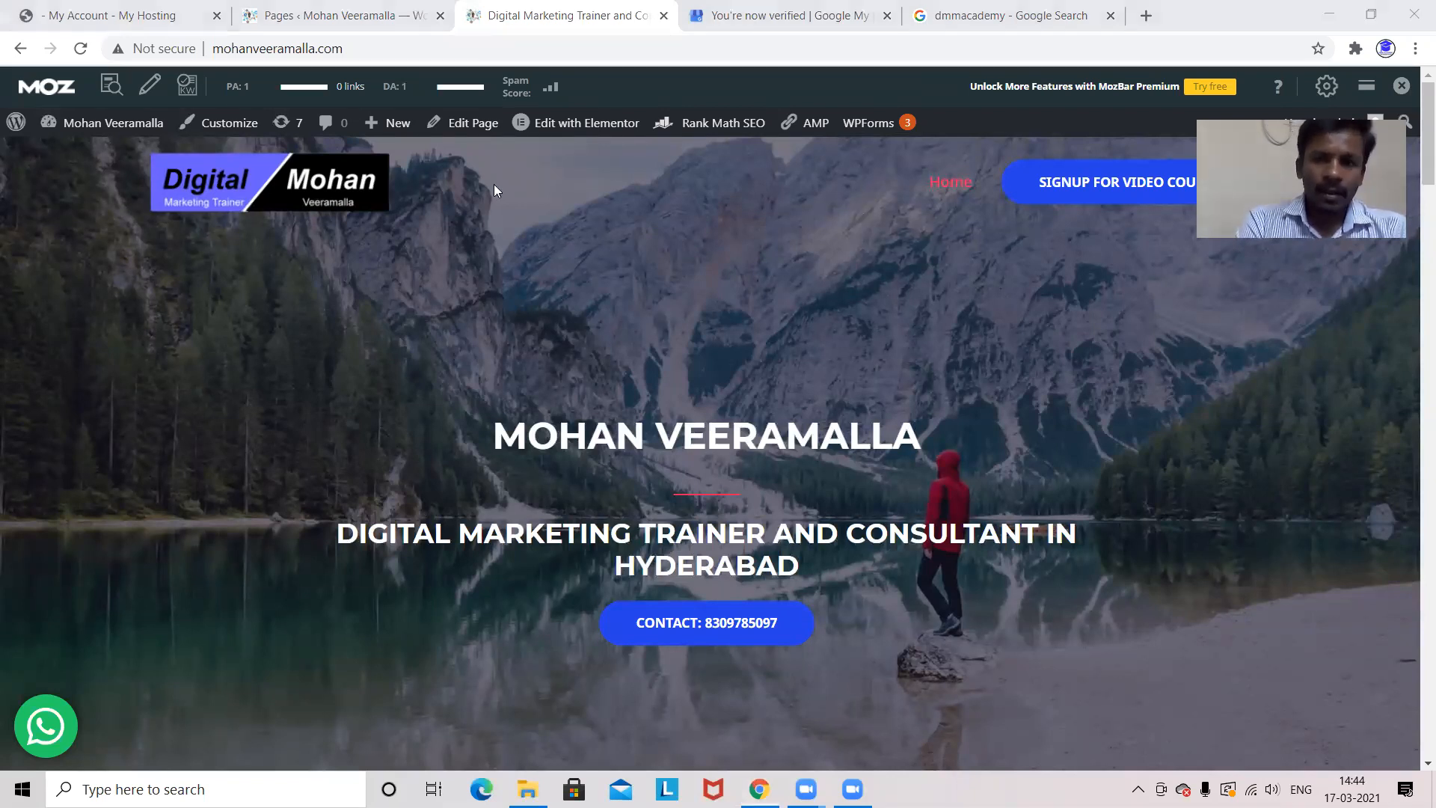
{"action": "left_click", "coordinate": [145, 206]}
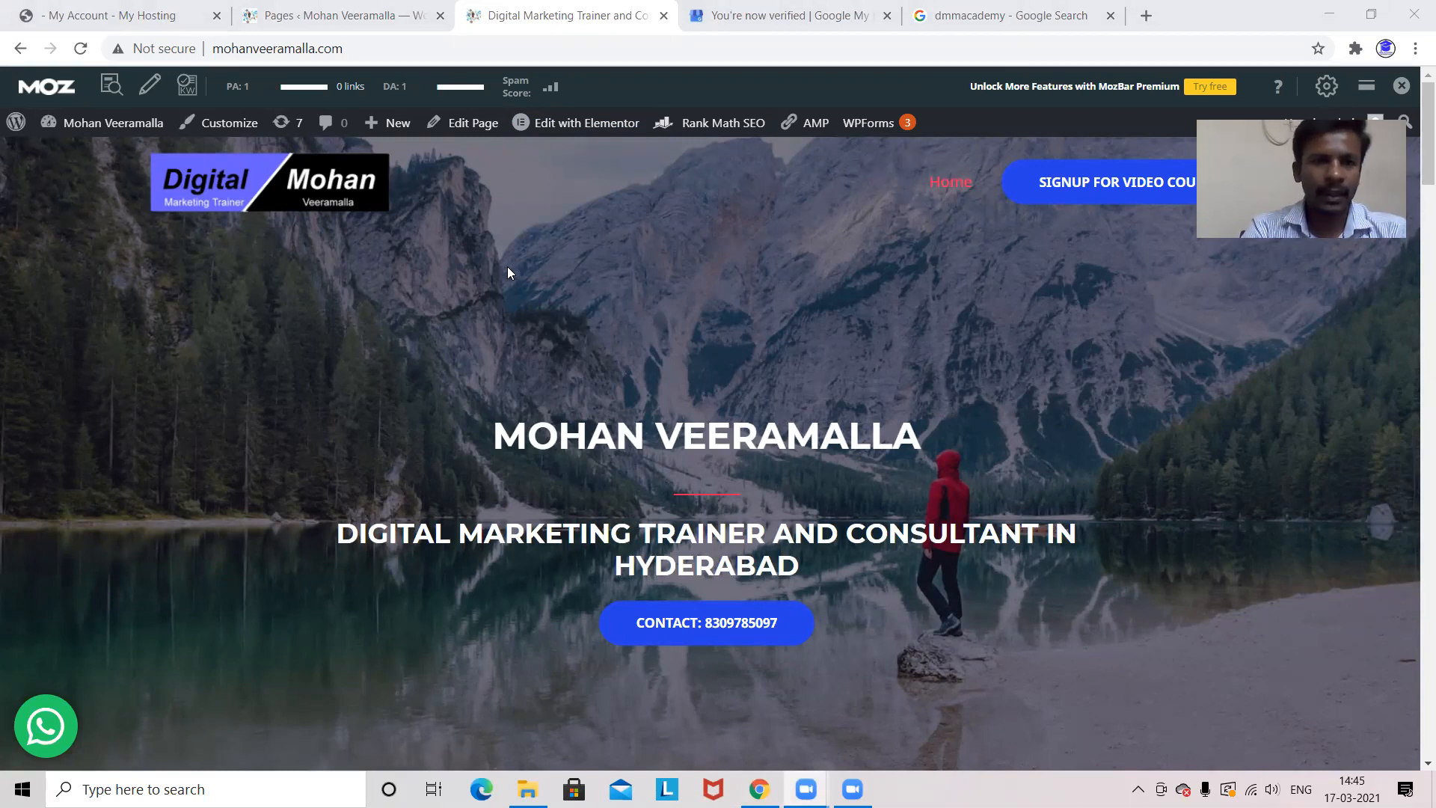
{"action": "left_click", "coordinate": [310, 15]}
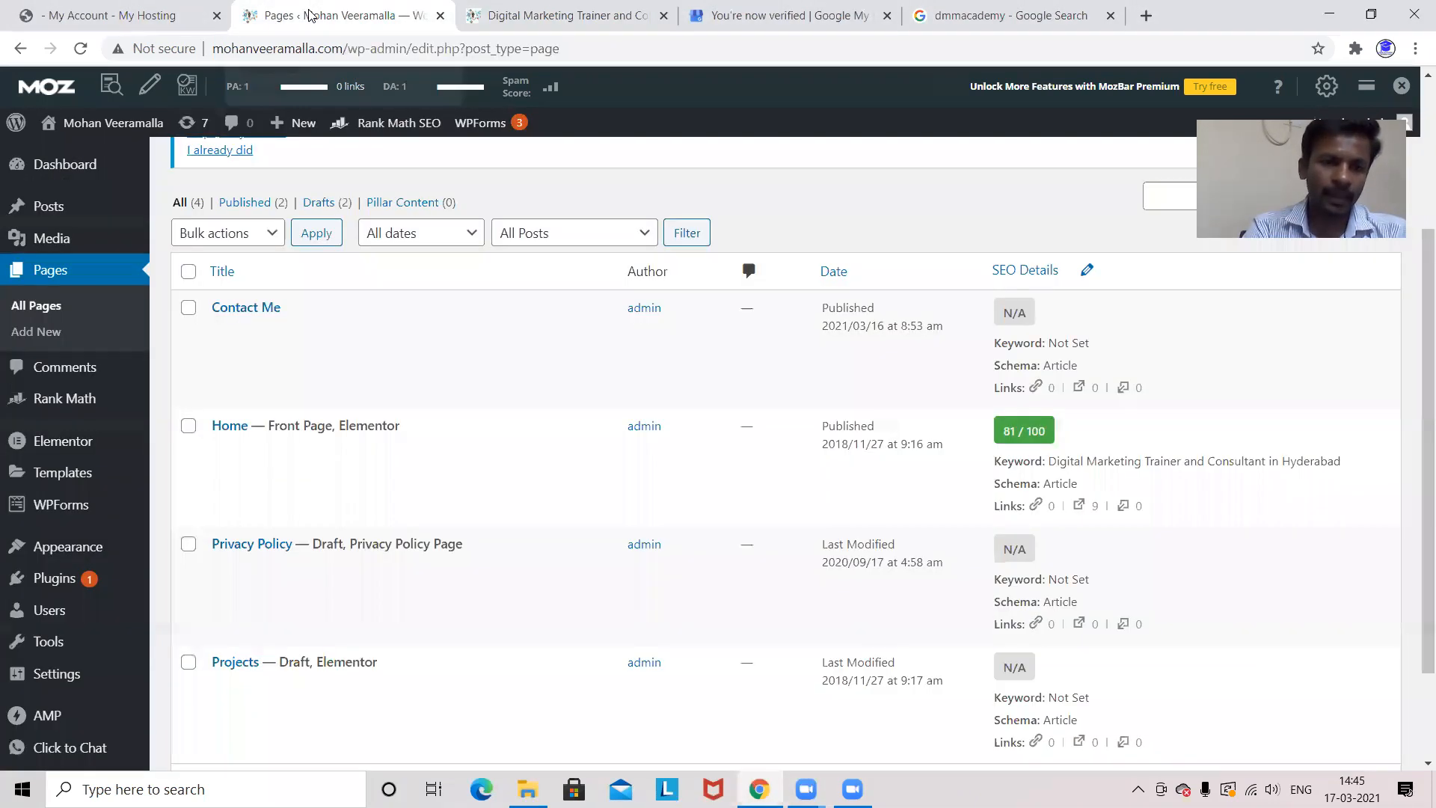
Open the theme customizer and go to the header's Site Identity settings.
{"action": "mouse_move", "coordinate": [34, 440]}
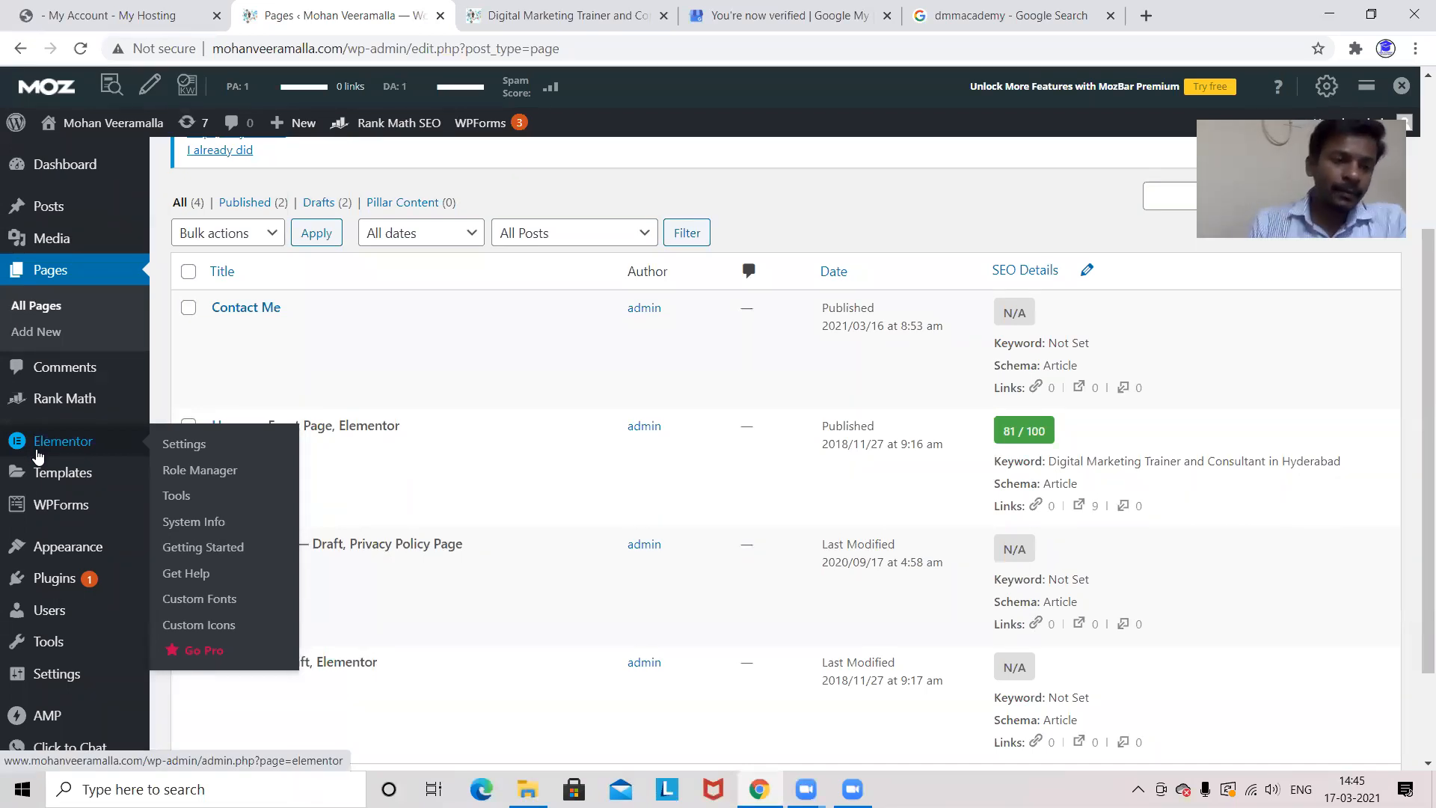
{"action": "mouse_move", "coordinate": [85, 551]}
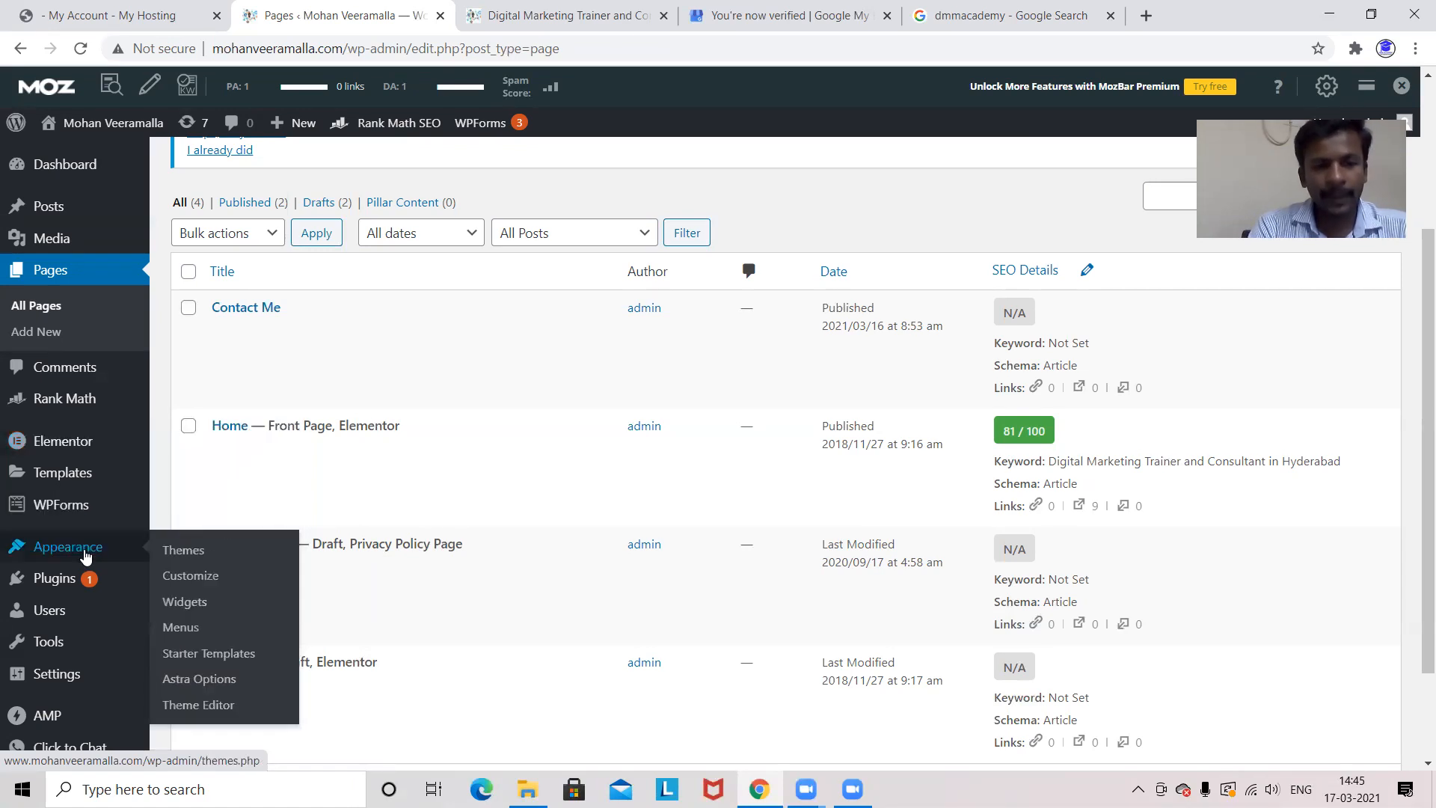
{"action": "left_click", "coordinate": [188, 577]}
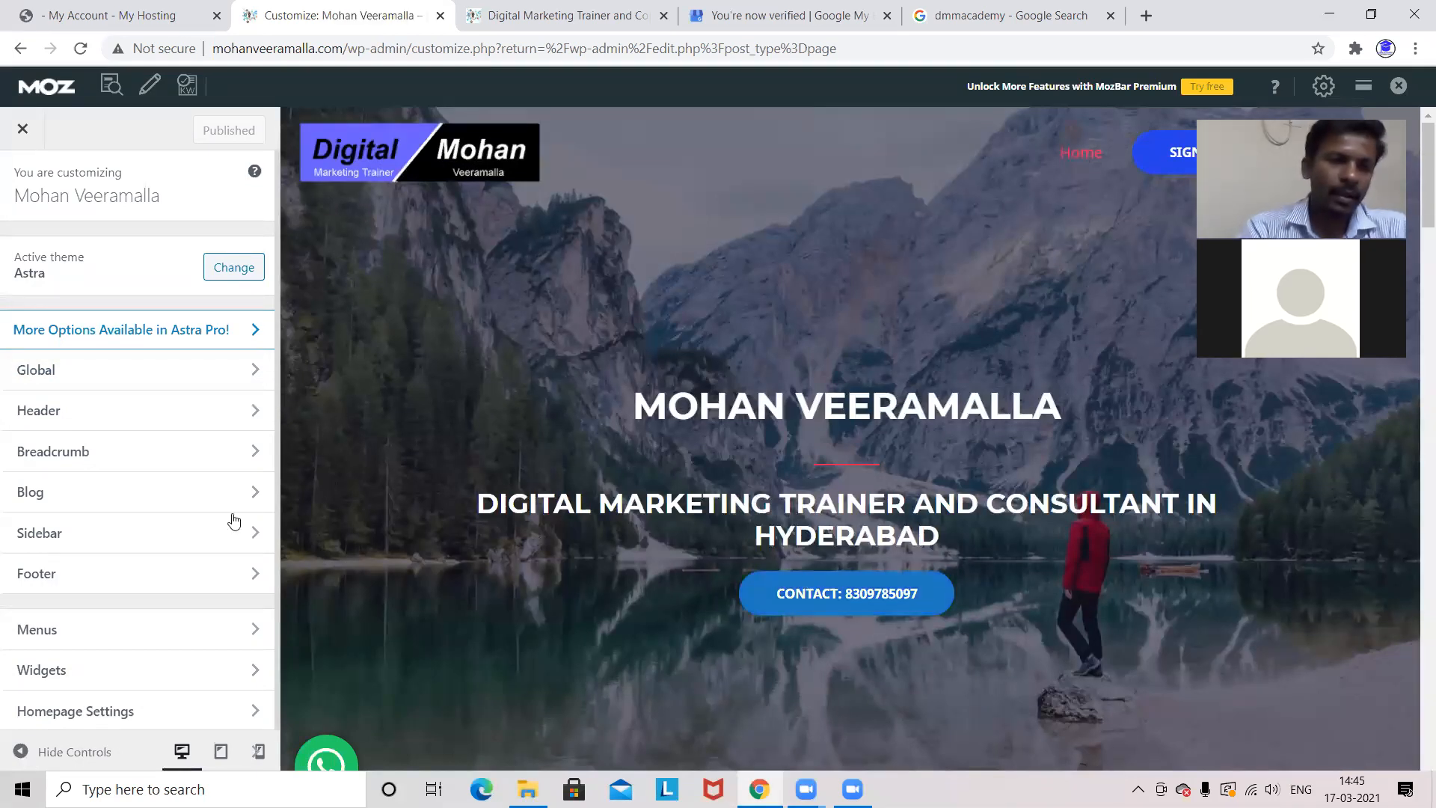
{"action": "left_click", "coordinate": [97, 411]}
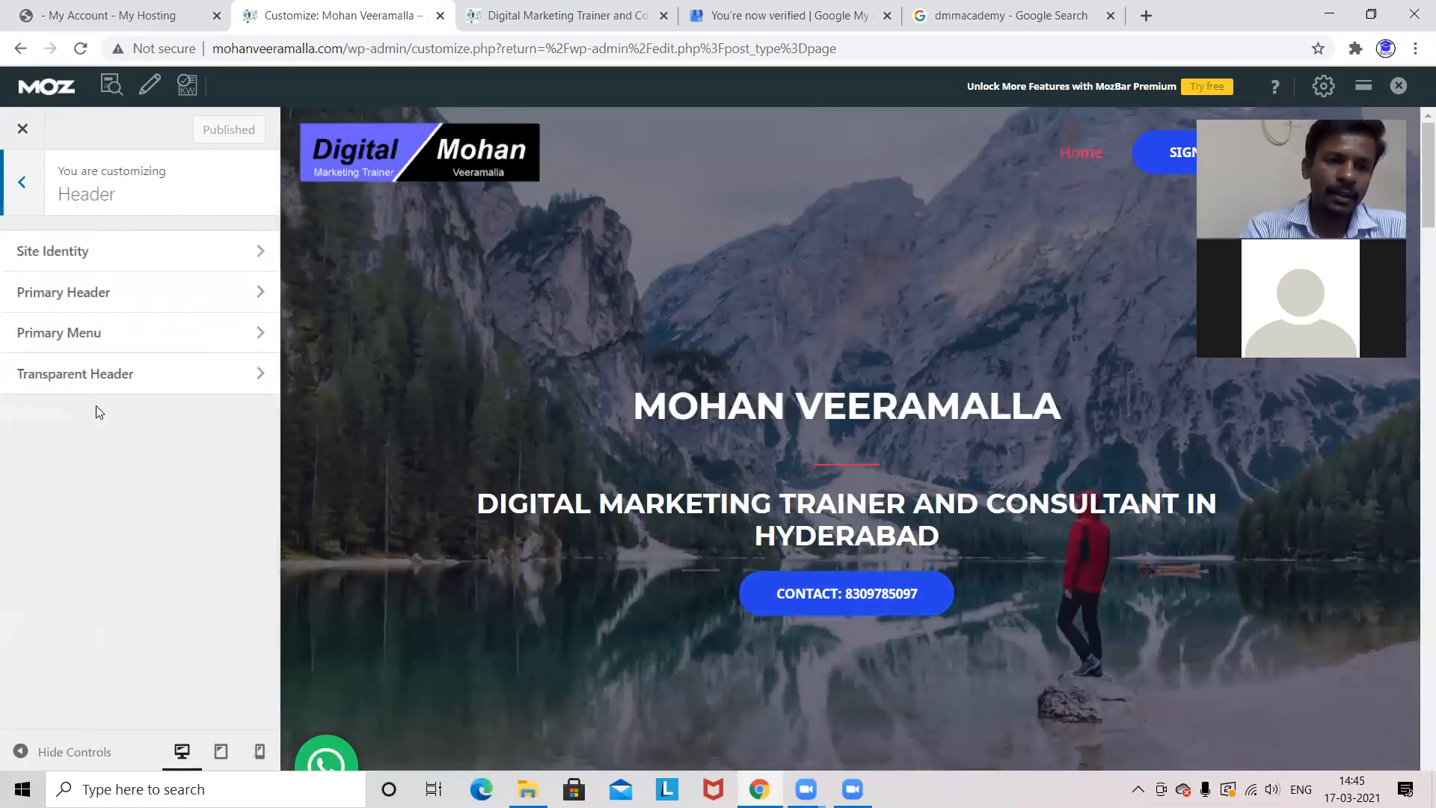
{"action": "left_click", "coordinate": [156, 253]}
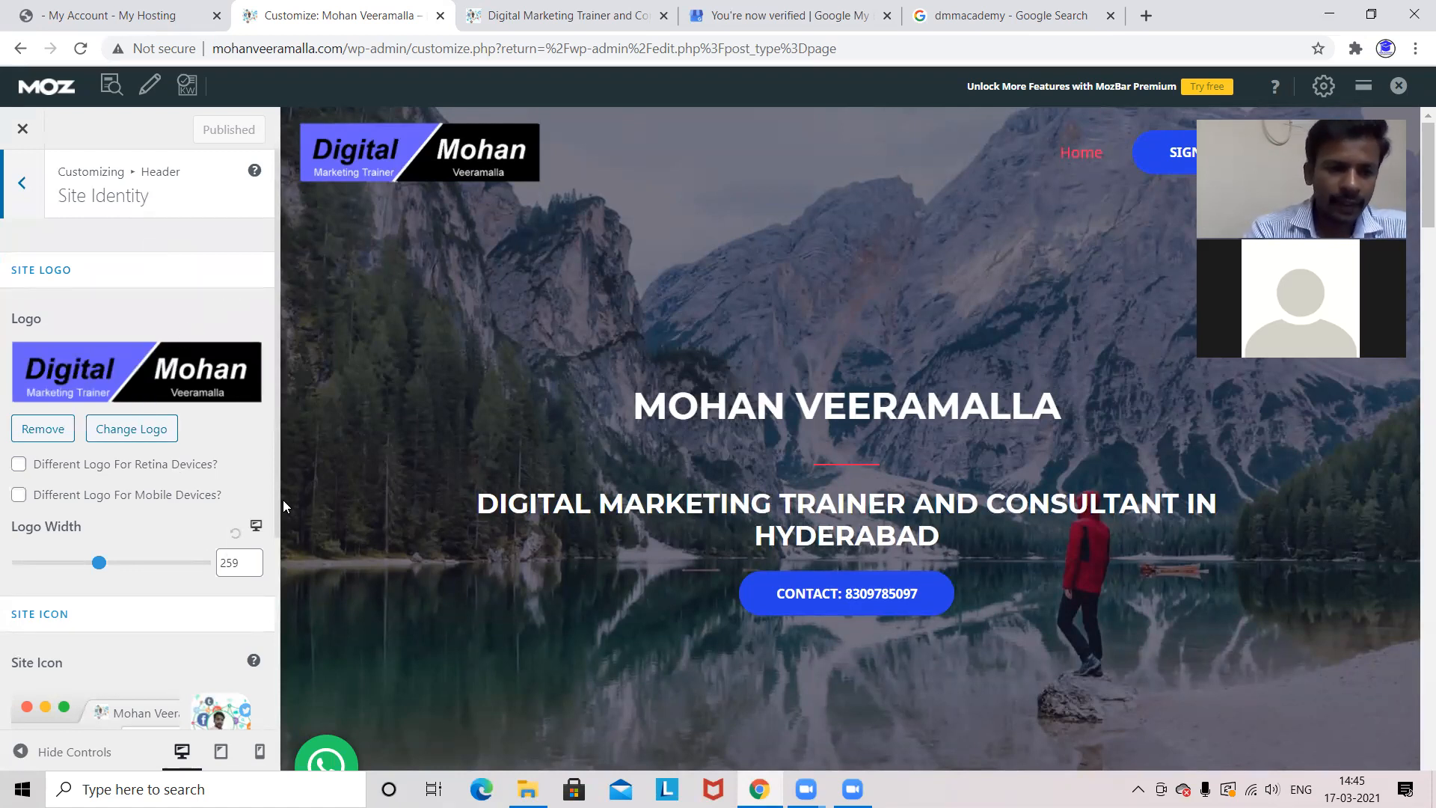
Try displaying the site title in the header together with the logo.
{"action": "left_click_drag", "start_coordinate": [278, 505], "coordinate": [280, 749]}
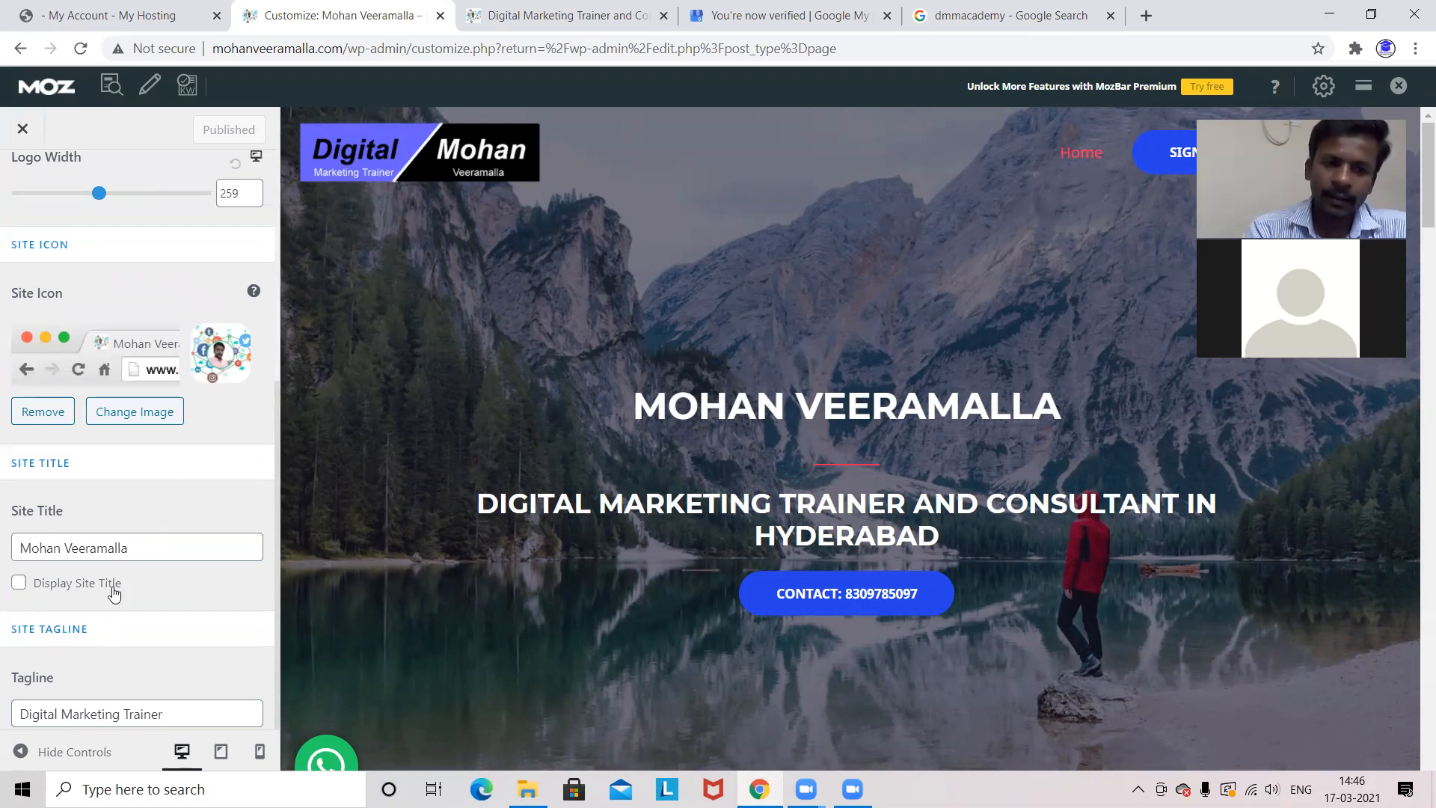
{"action": "left_click", "coordinate": [18, 585]}
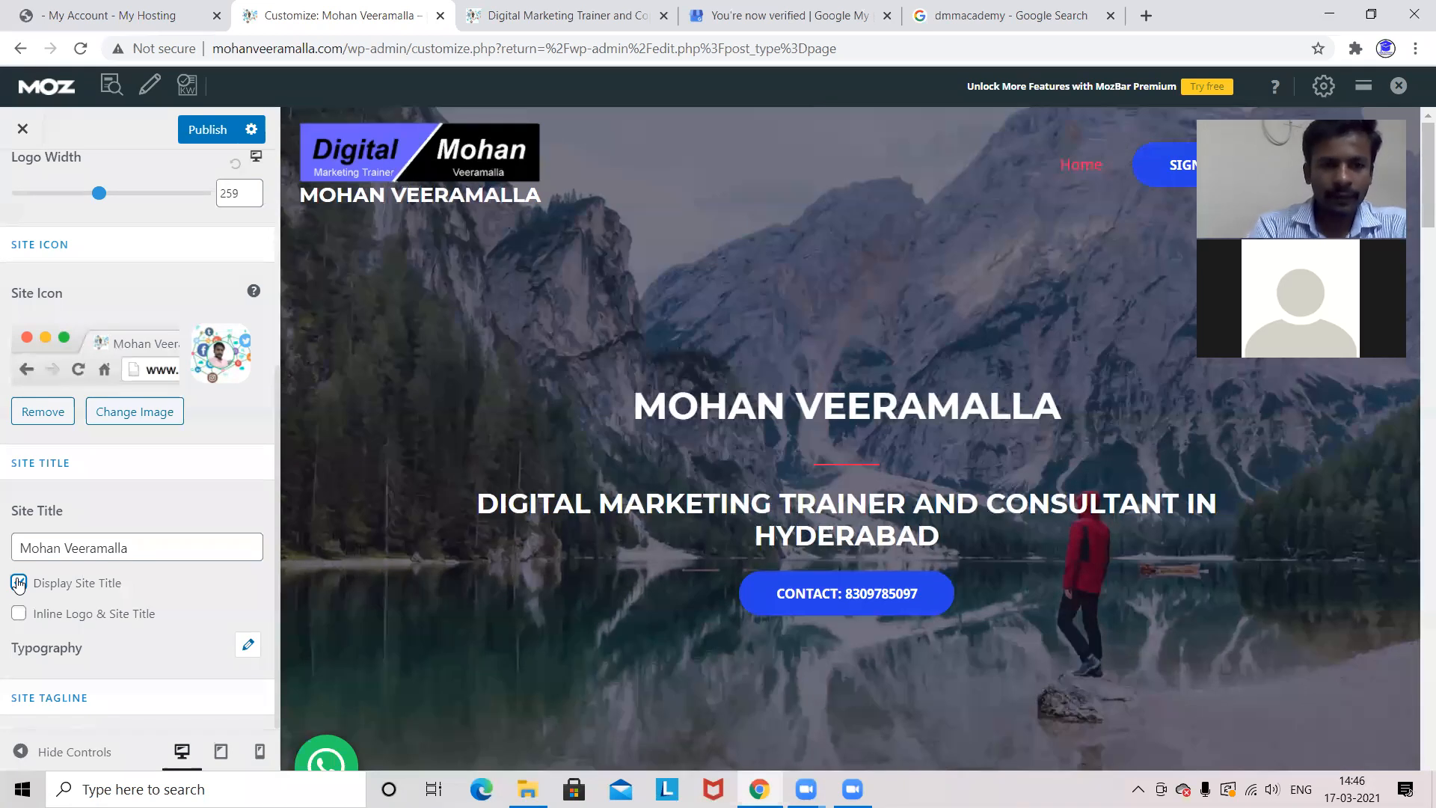
{"action": "left_click", "coordinate": [18, 583]}
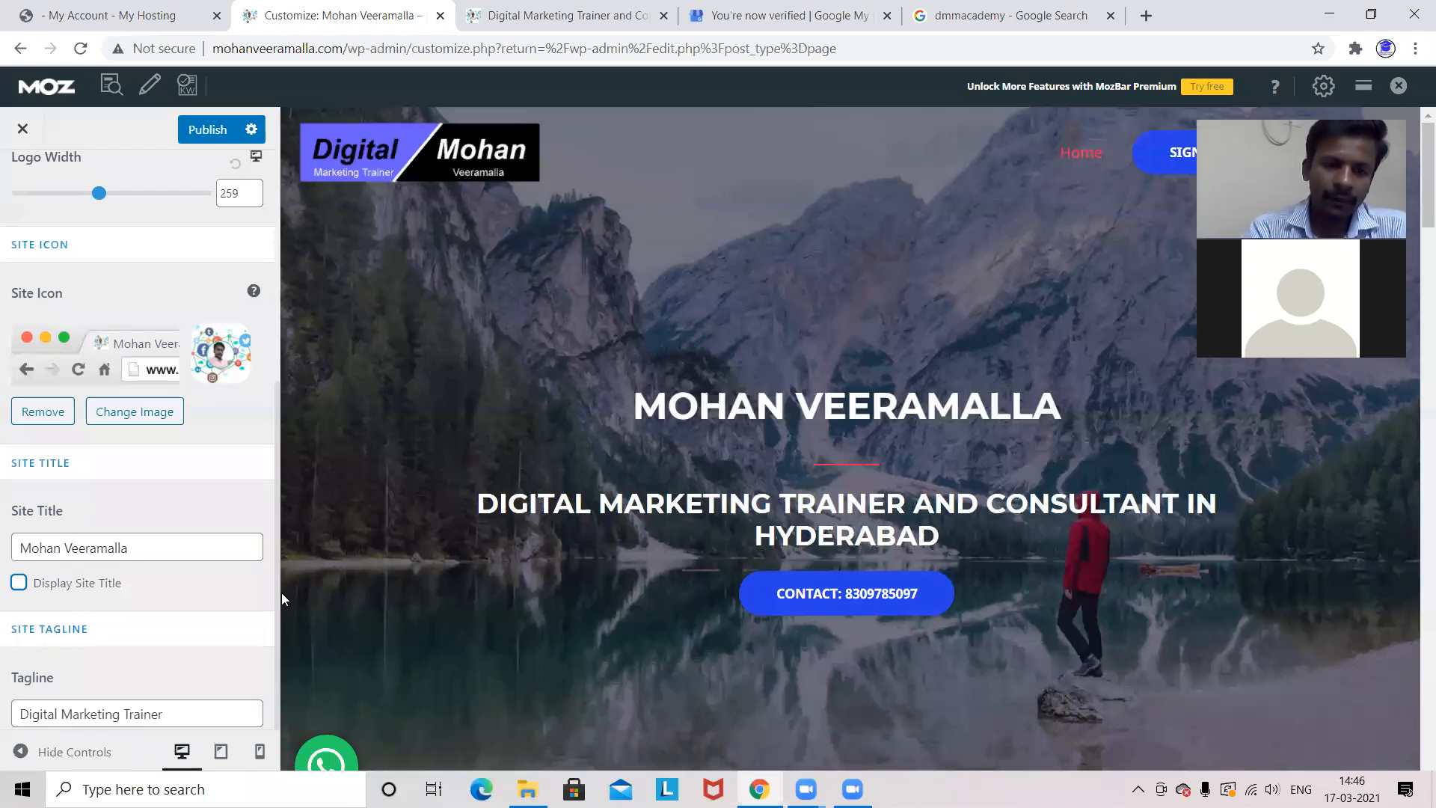
Enable a different logo for mobile devices, choose logo-digitalmohan.png from the media library, and publish the change.
{"action": "left_click_drag", "start_coordinate": [275, 594], "coordinate": [278, 341]}
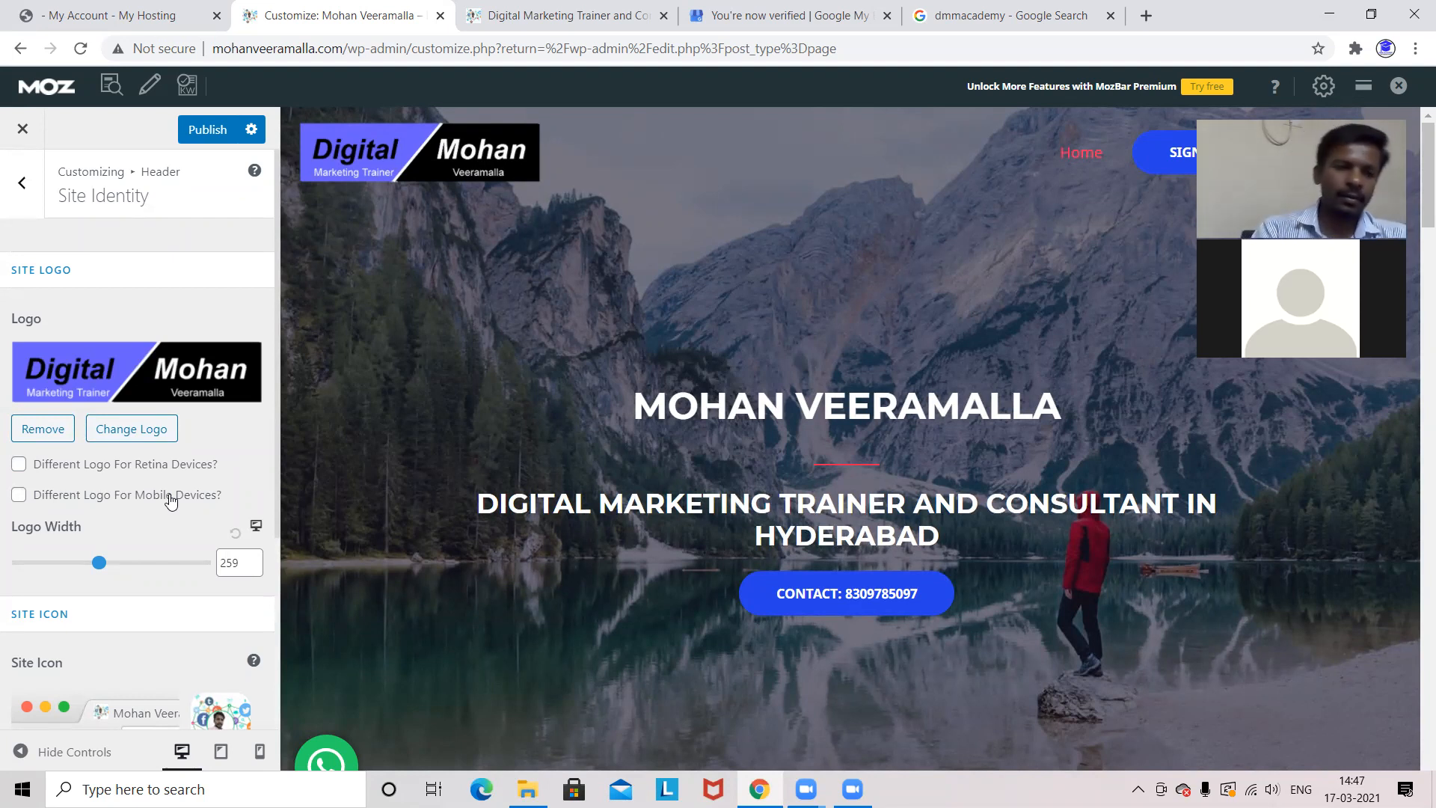
{"action": "left_click", "coordinate": [18, 496]}
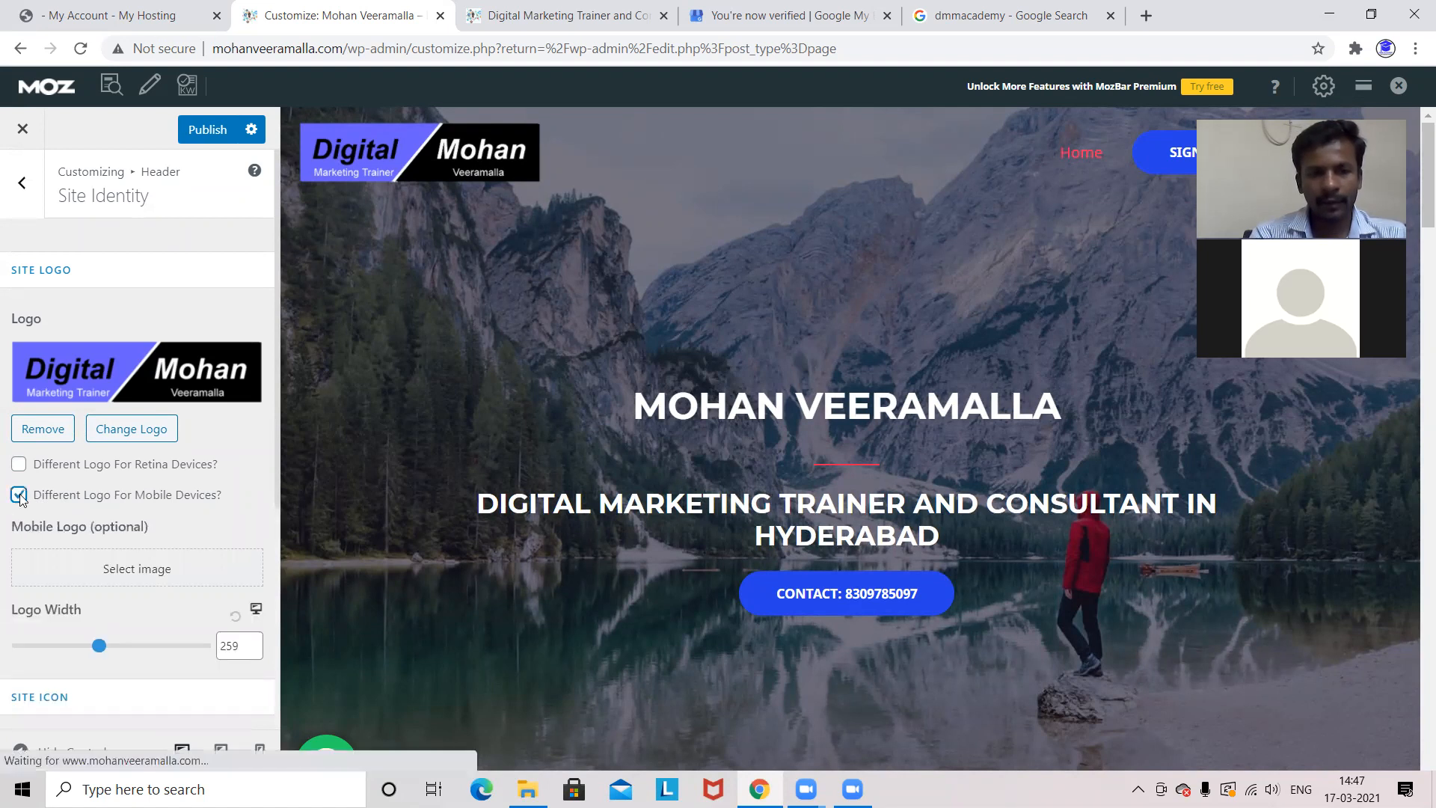
{"action": "left_click", "coordinate": [190, 577]}
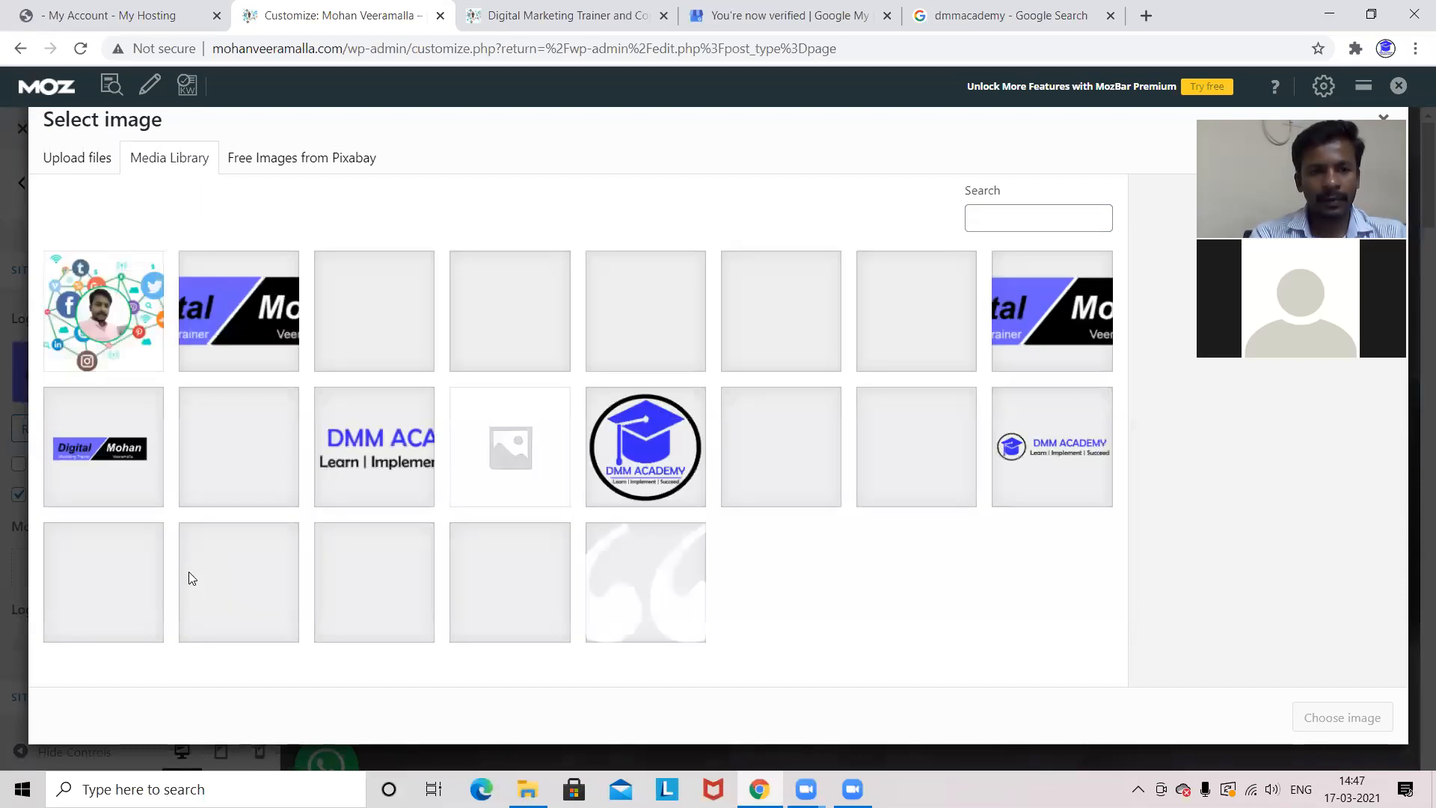
{"action": "left_click", "coordinate": [88, 464]}
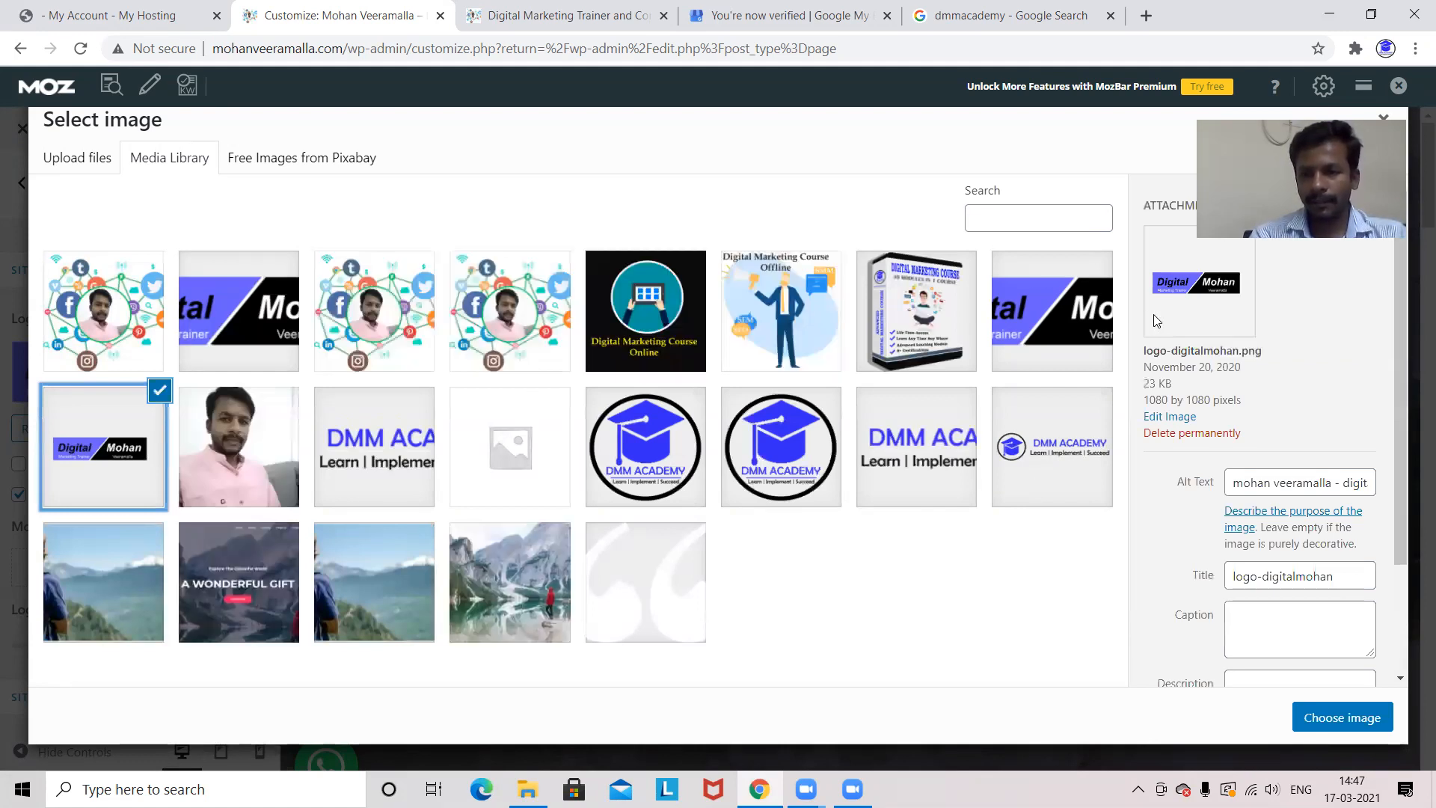
{"action": "left_click", "coordinate": [1326, 715]}
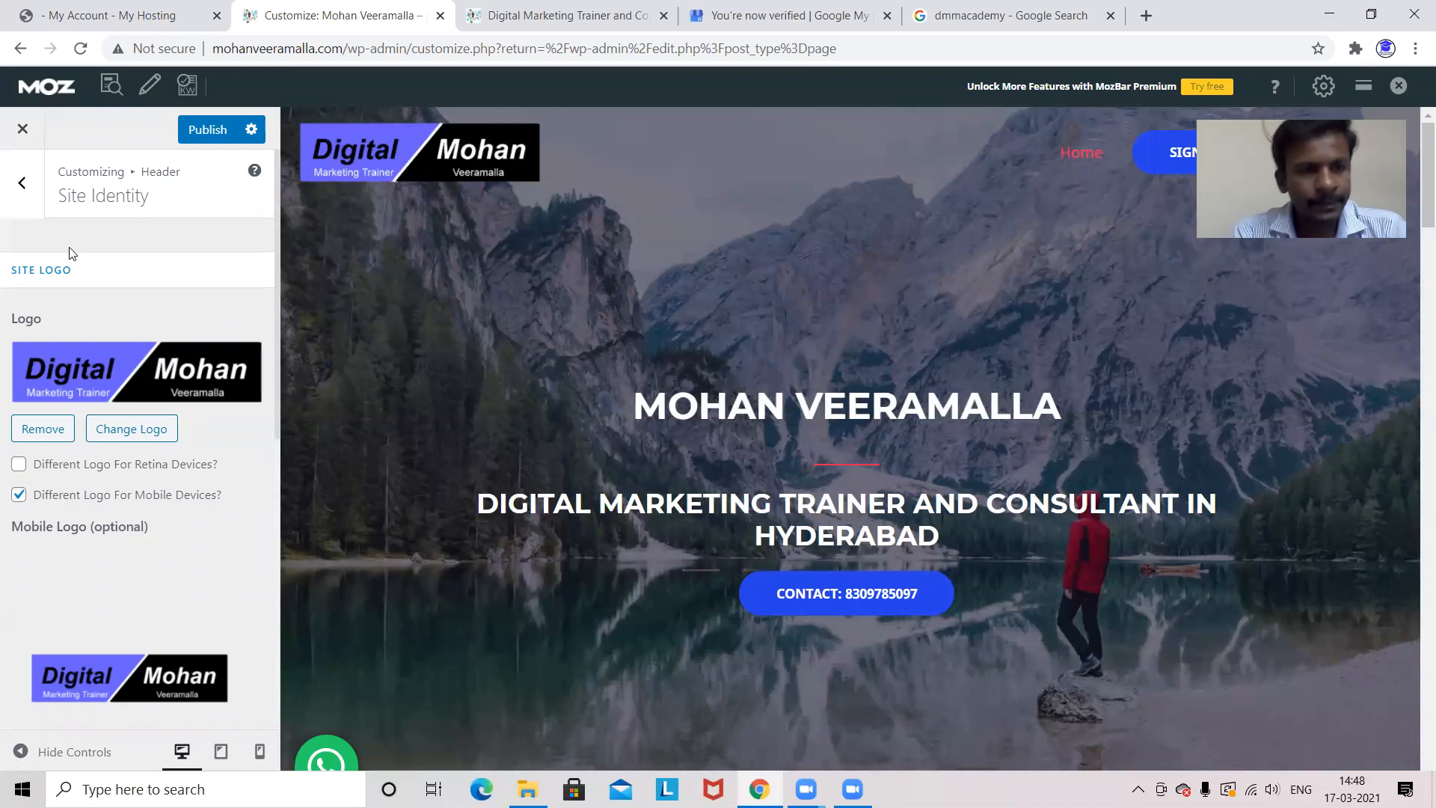
{"action": "left_click", "coordinate": [209, 132]}
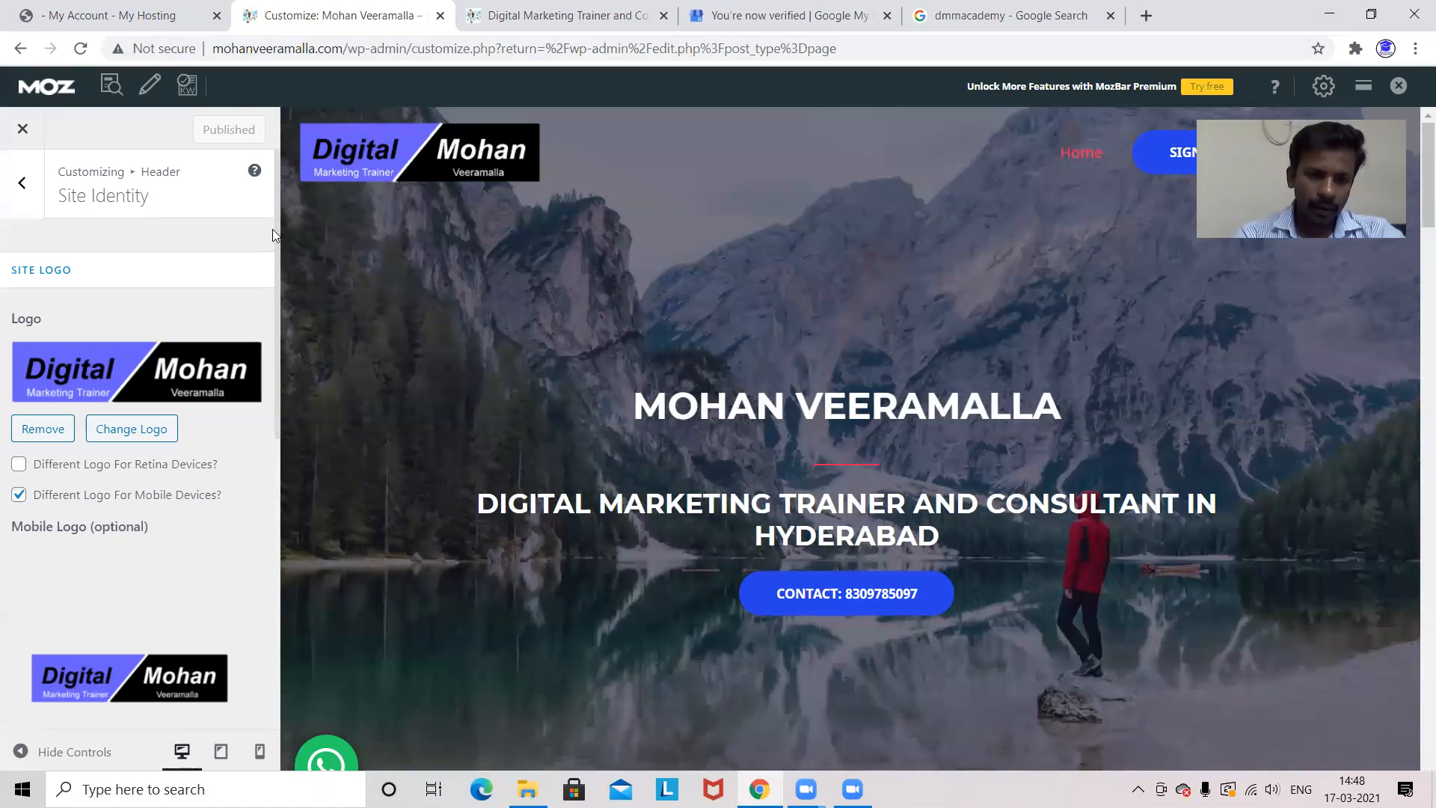
Review the remaining Site Identity settings and close the customizer to return to the Pages list.
{"action": "left_click_drag", "start_coordinate": [275, 232], "coordinate": [275, 589]}
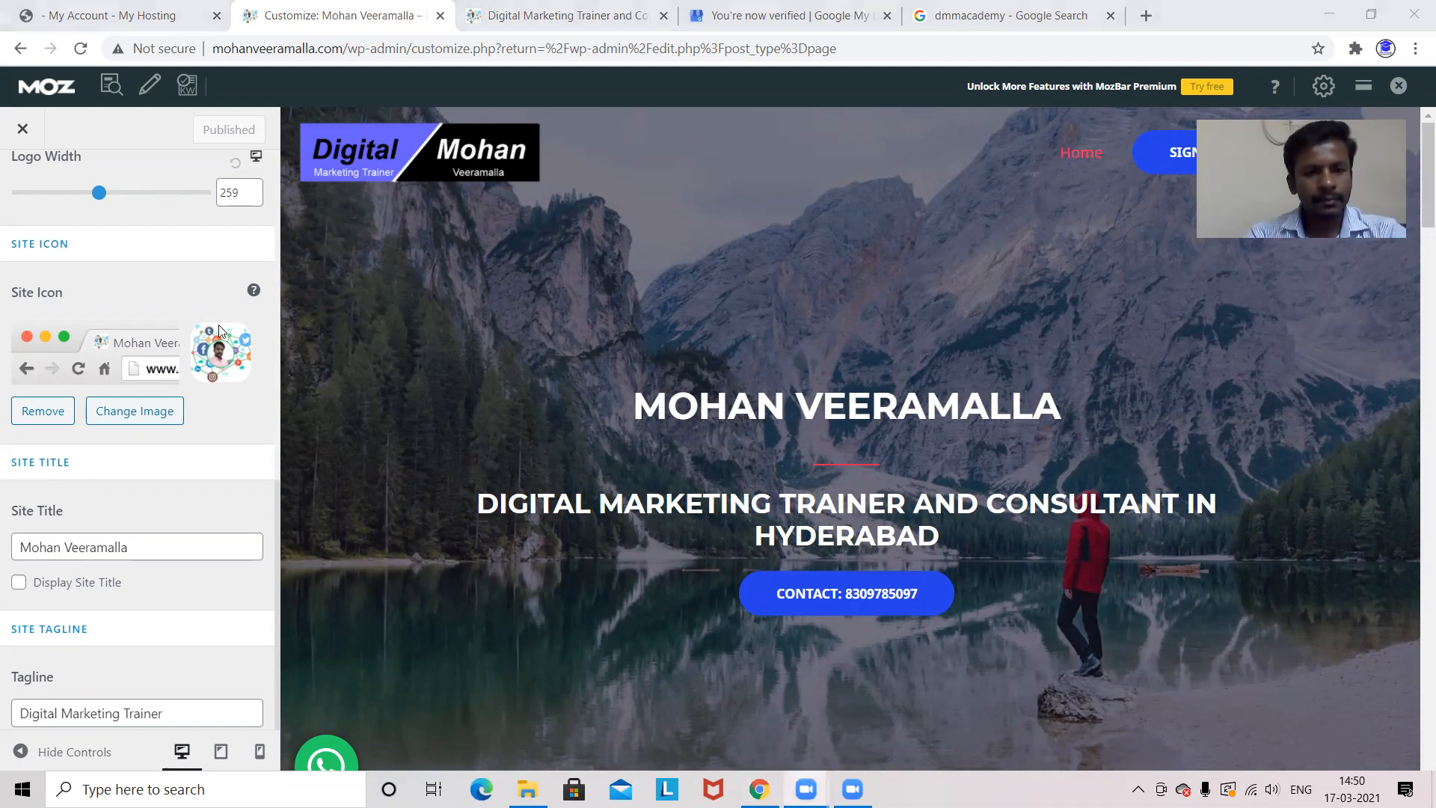
{"action": "left_click_drag", "start_coordinate": [275, 490], "coordinate": [275, 144]}
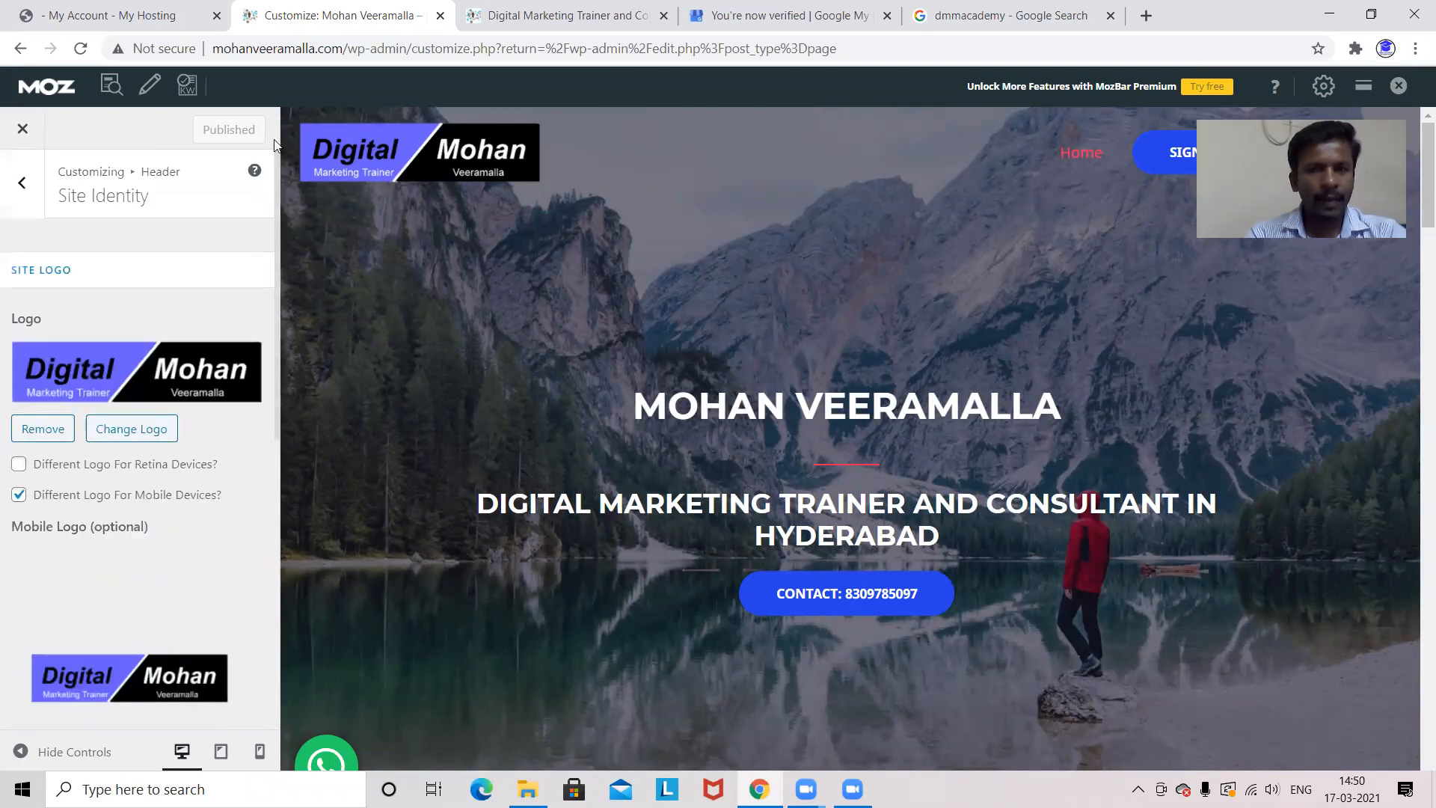
{"action": "left_click", "coordinate": [24, 178]}
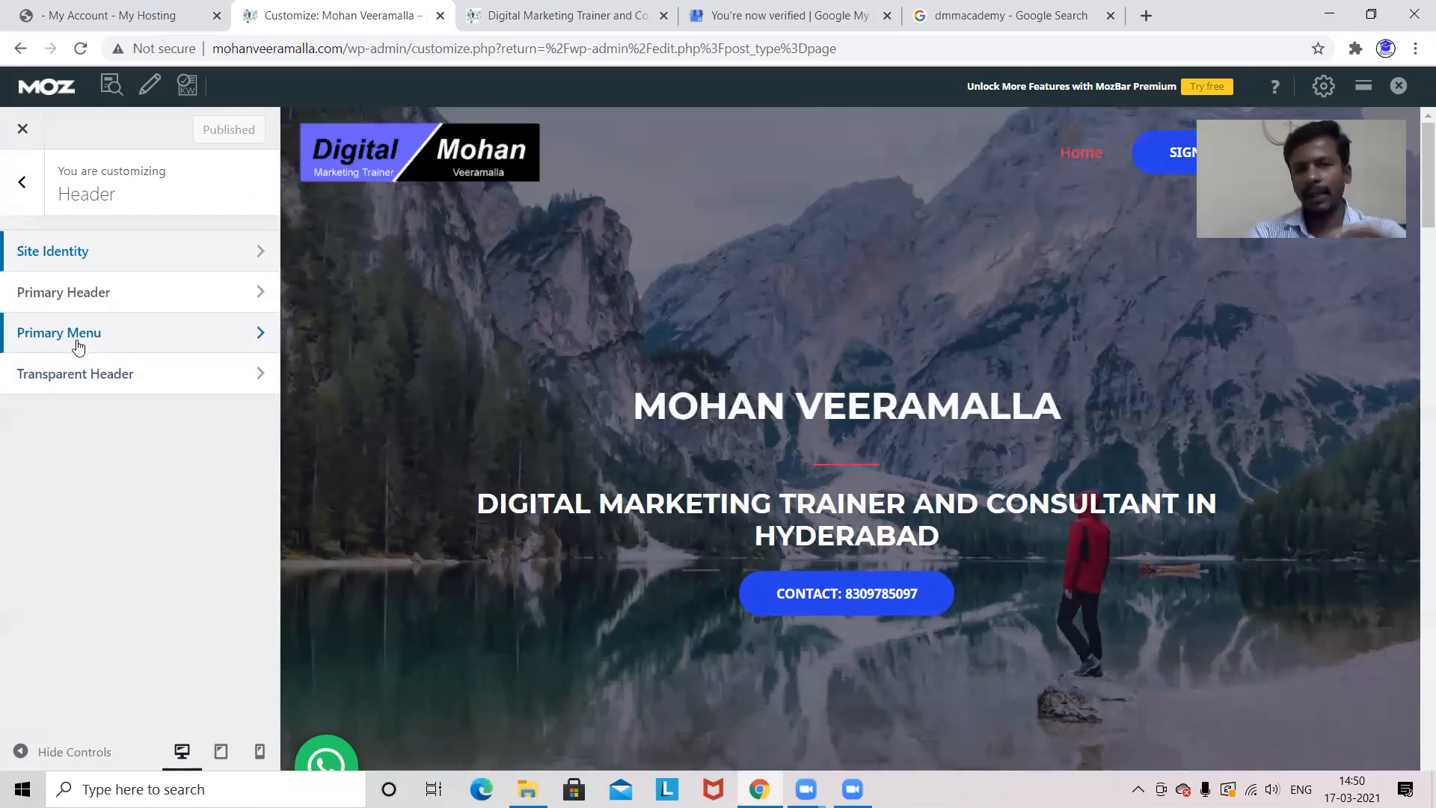
{"action": "left_click", "coordinate": [20, 186]}
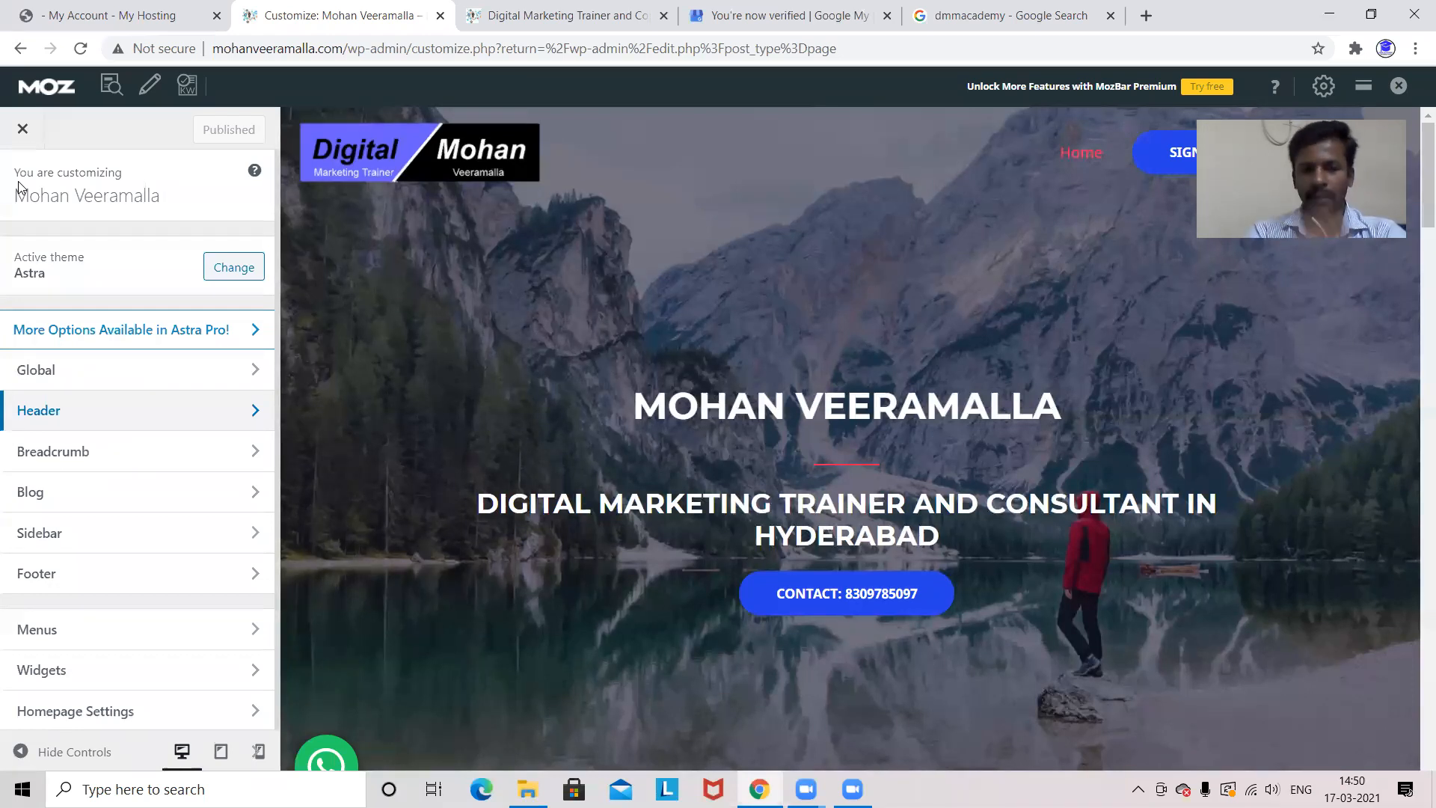
{"action": "left_click", "coordinate": [23, 130]}
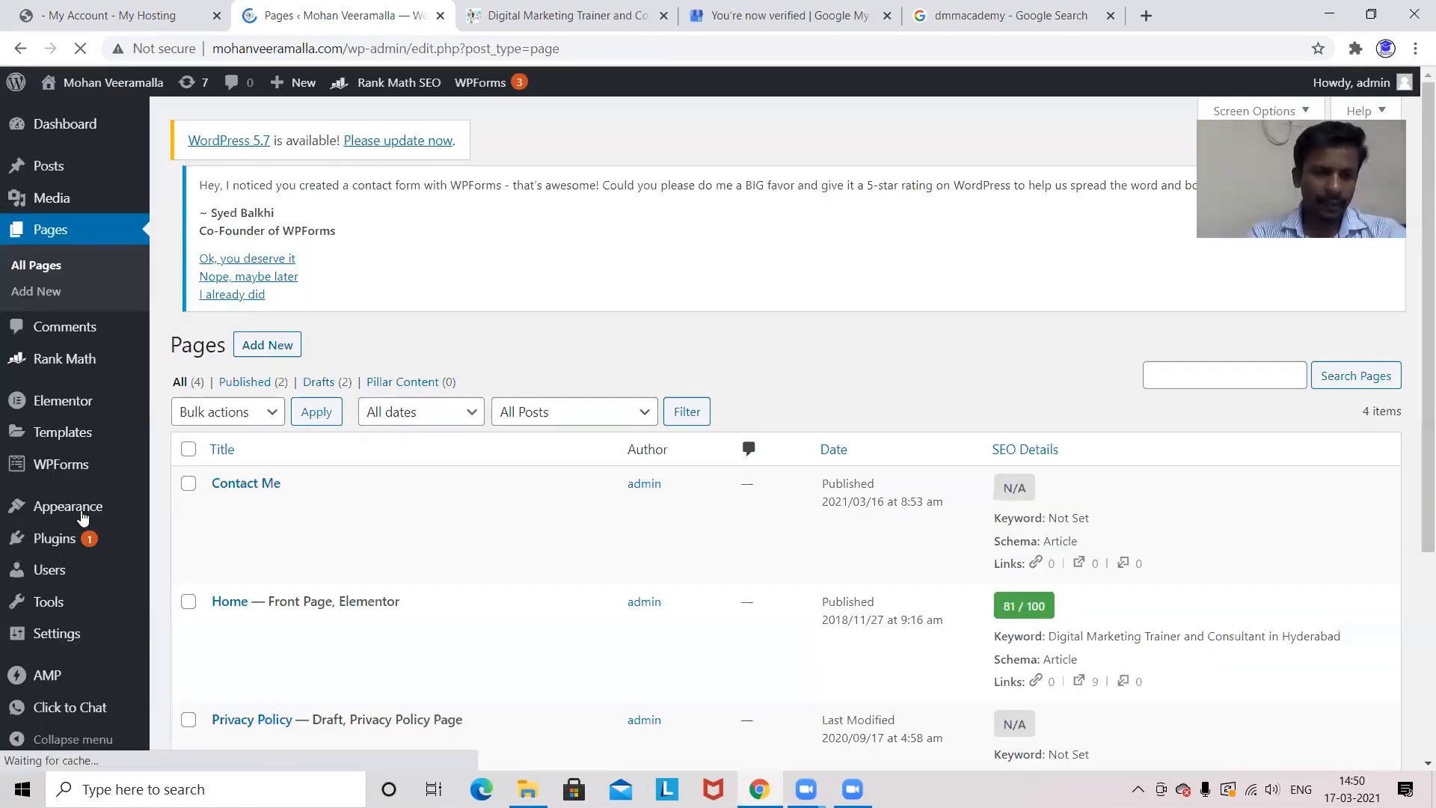
{"action": "mouse_move", "coordinate": [73, 550]}
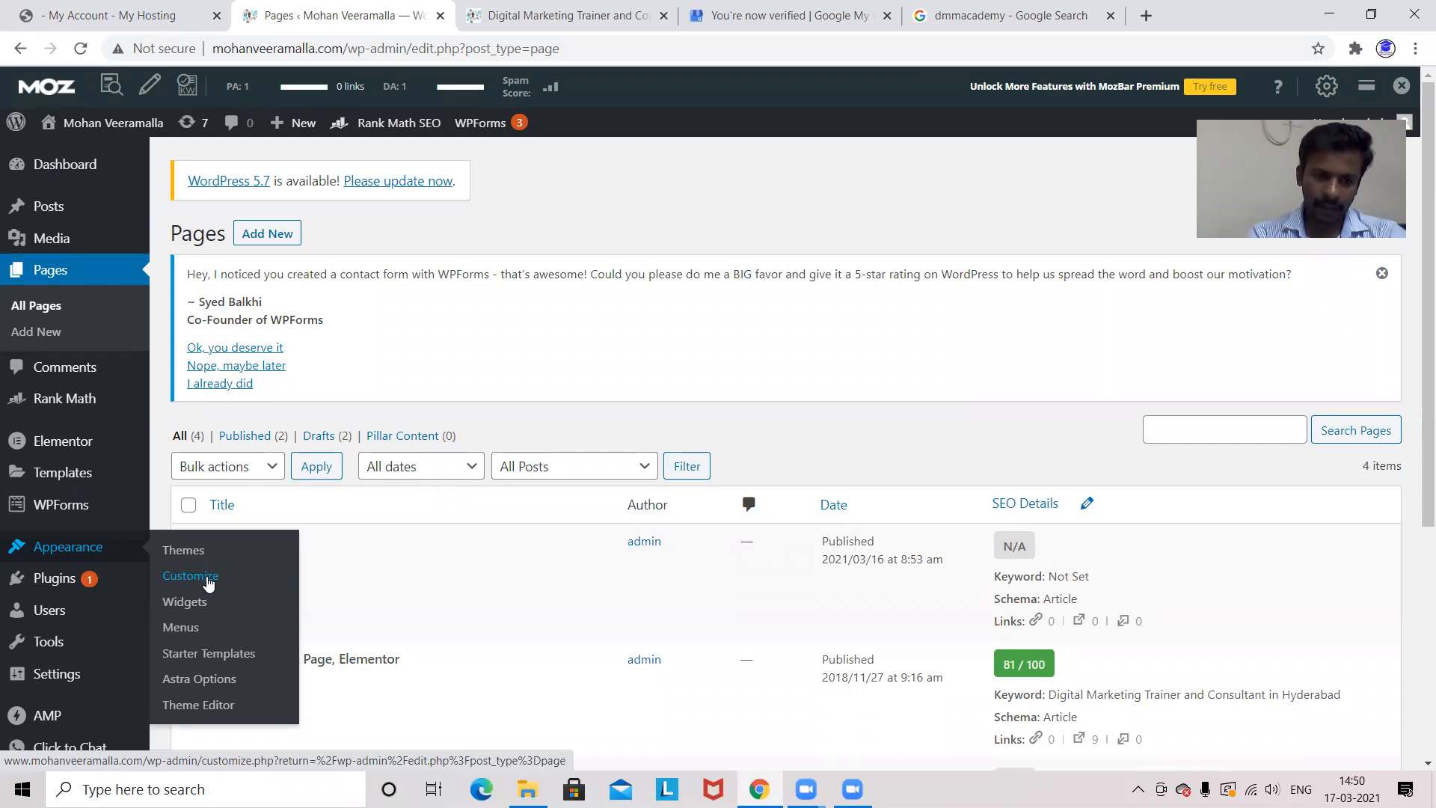
Open the Menus settings and compare the primary menu's structure with the navigation on the live site.
{"action": "left_click", "coordinate": [183, 630]}
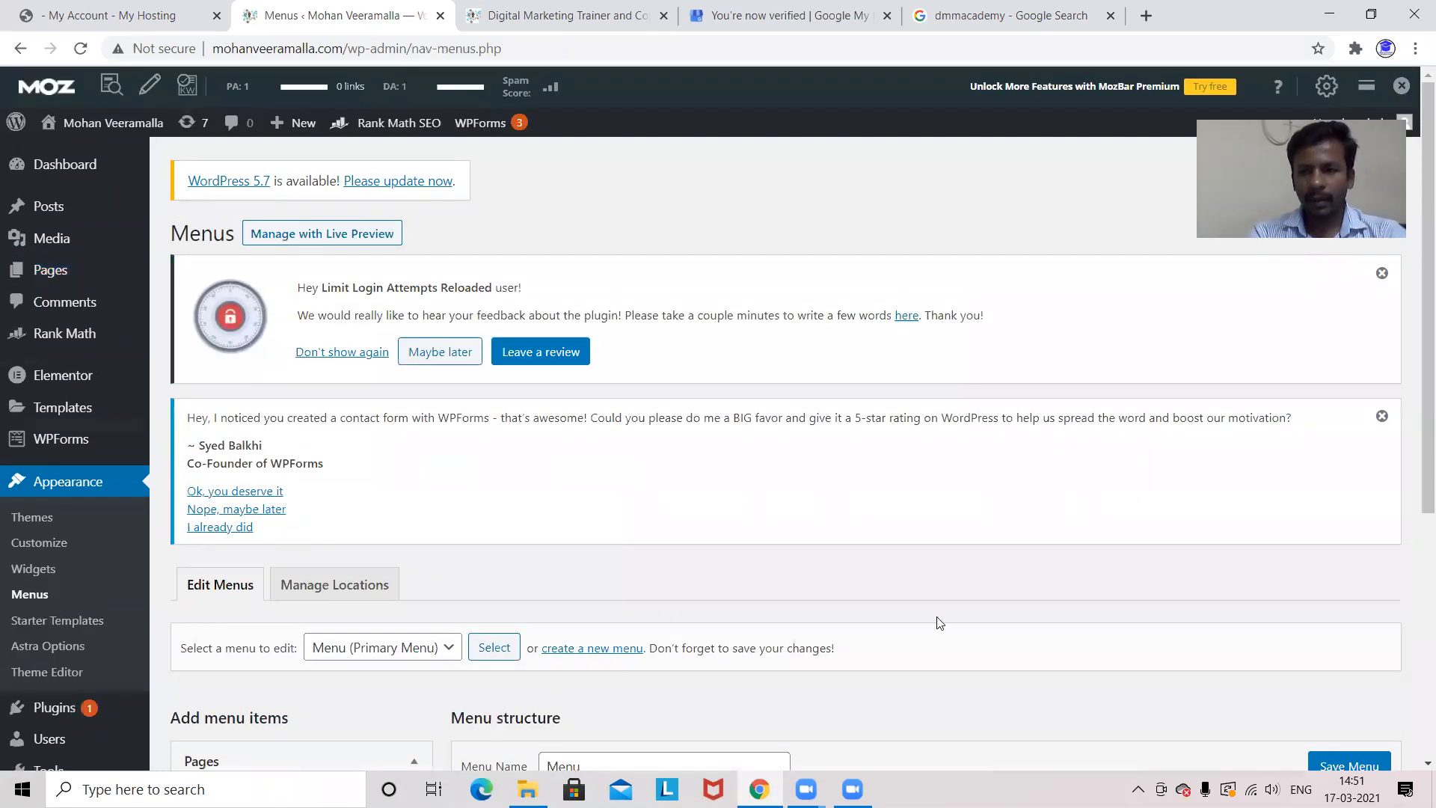
{"action": "left_click_drag", "start_coordinate": [1415, 415], "coordinate": [1414, 681]}
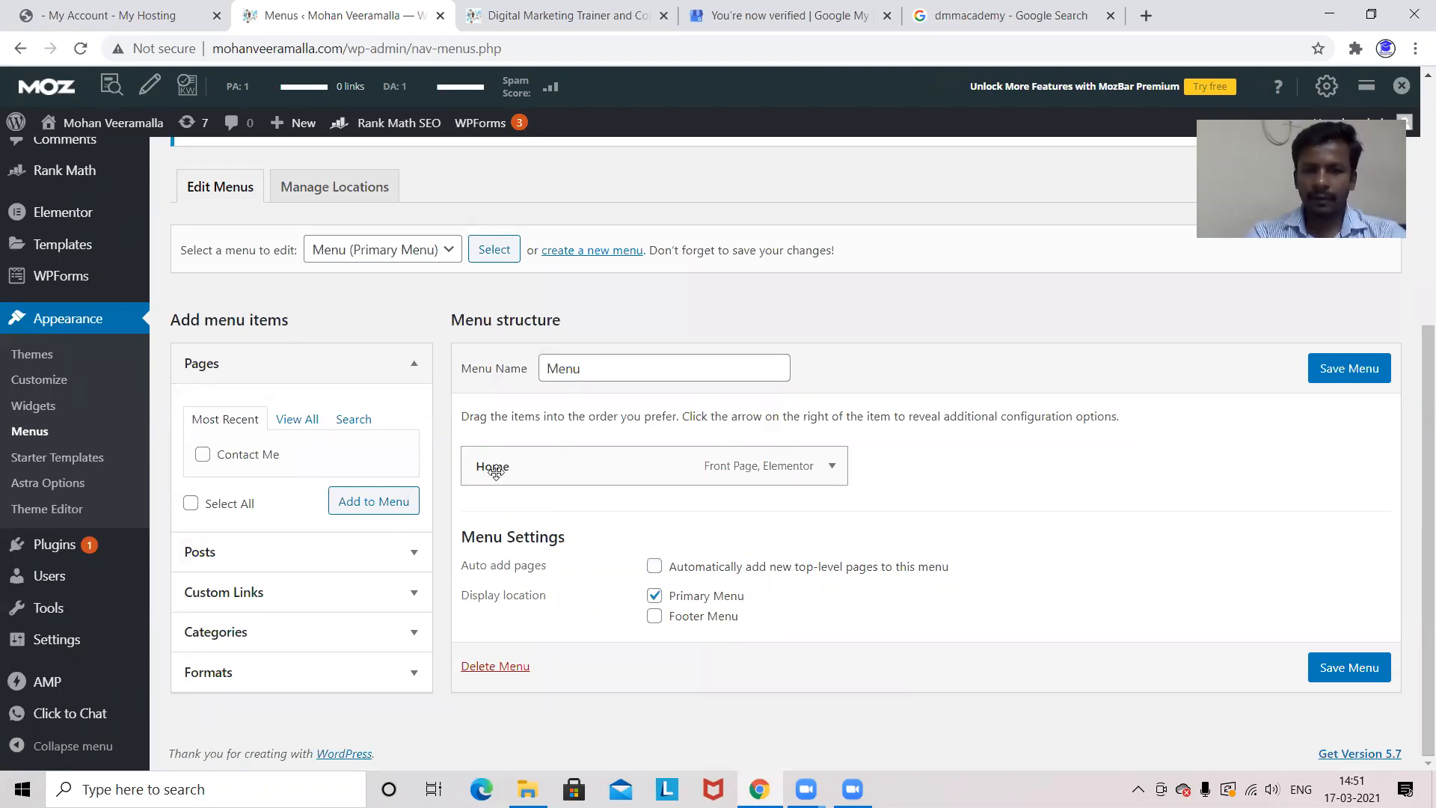
{"action": "left_click", "coordinate": [539, 16]}
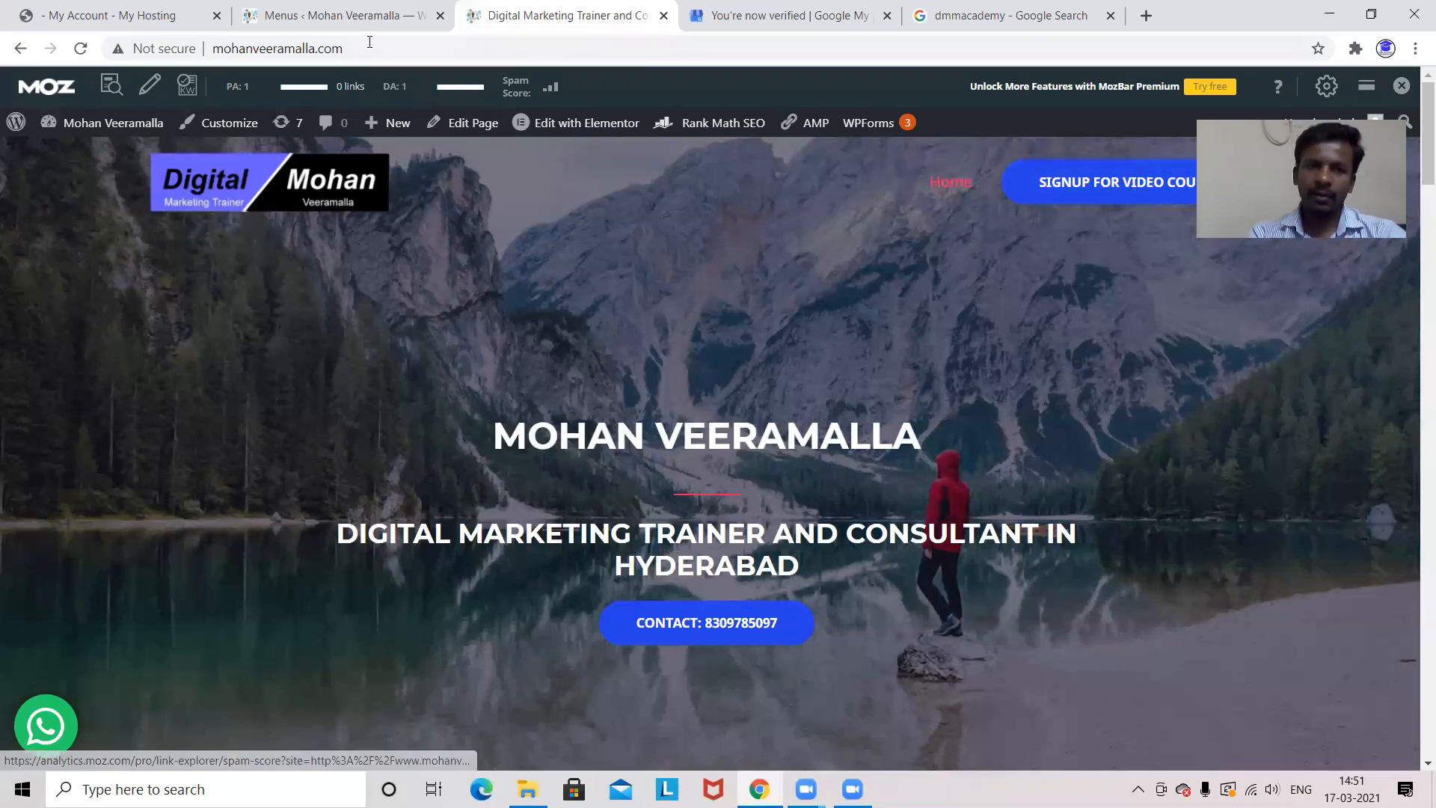
{"action": "left_click", "coordinate": [346, 25]}
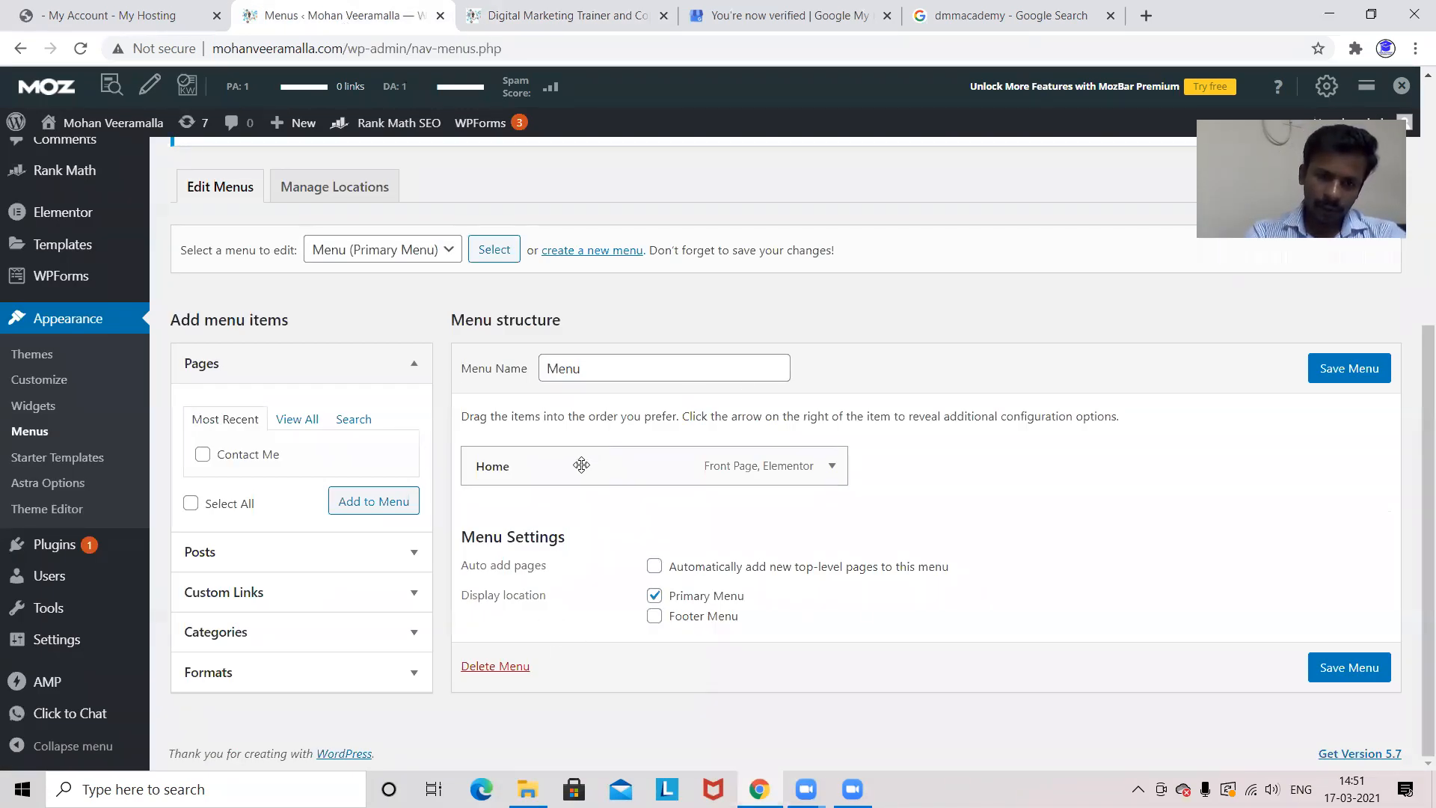
Add the Contact Me page and the Blog category to the primary menu.
{"action": "left_click", "coordinate": [202, 455]}
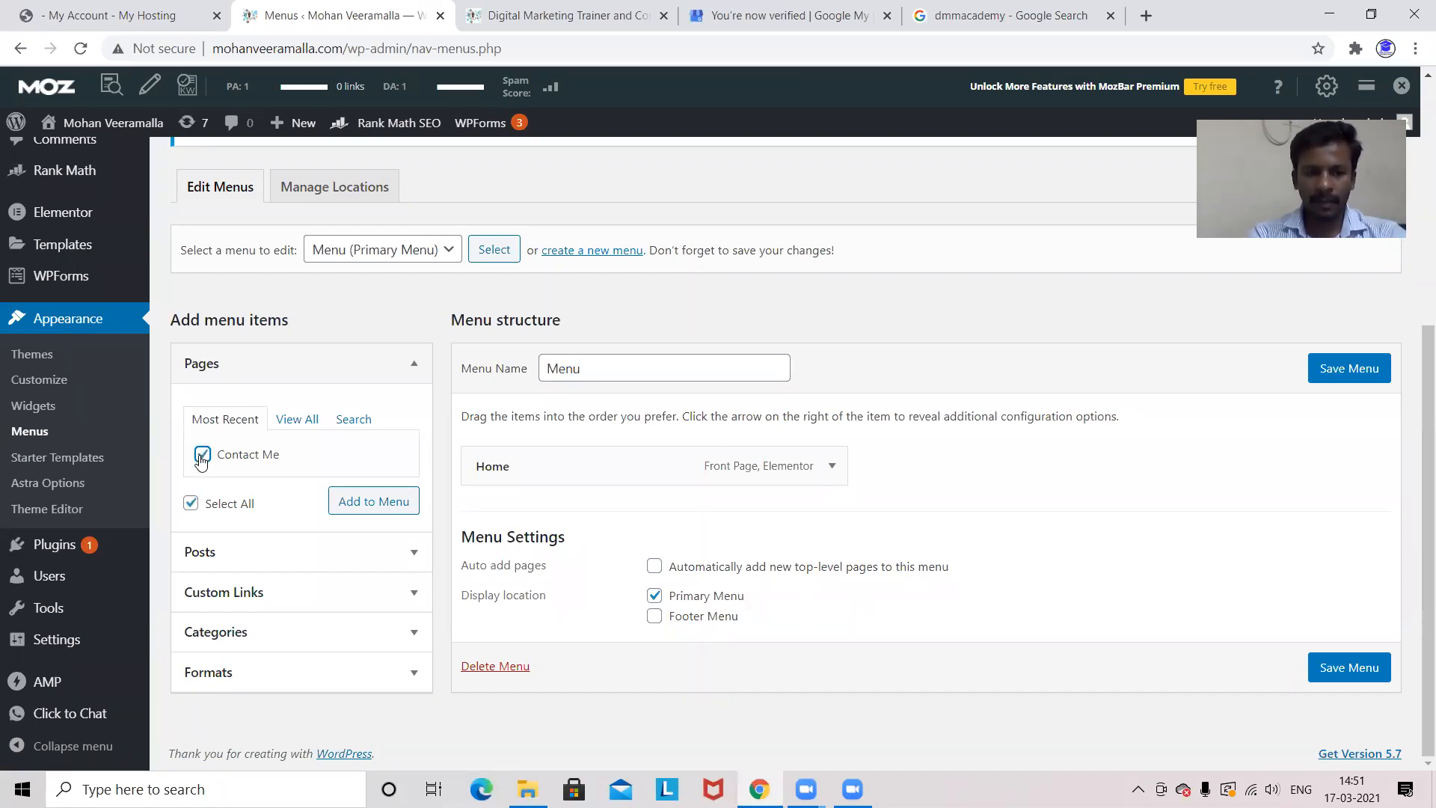
{"action": "left_click", "coordinate": [368, 504]}
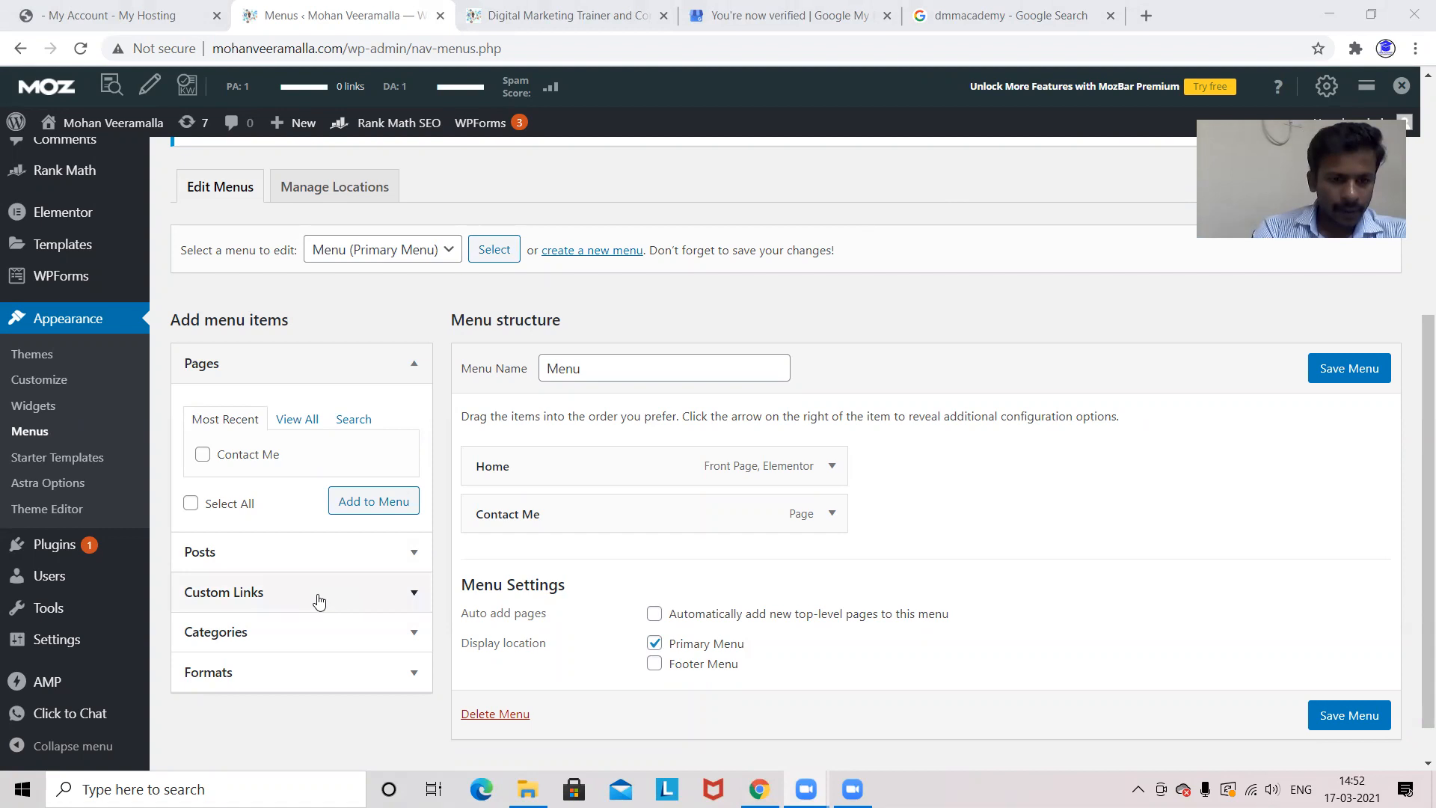
{"action": "left_click", "coordinate": [304, 633]}
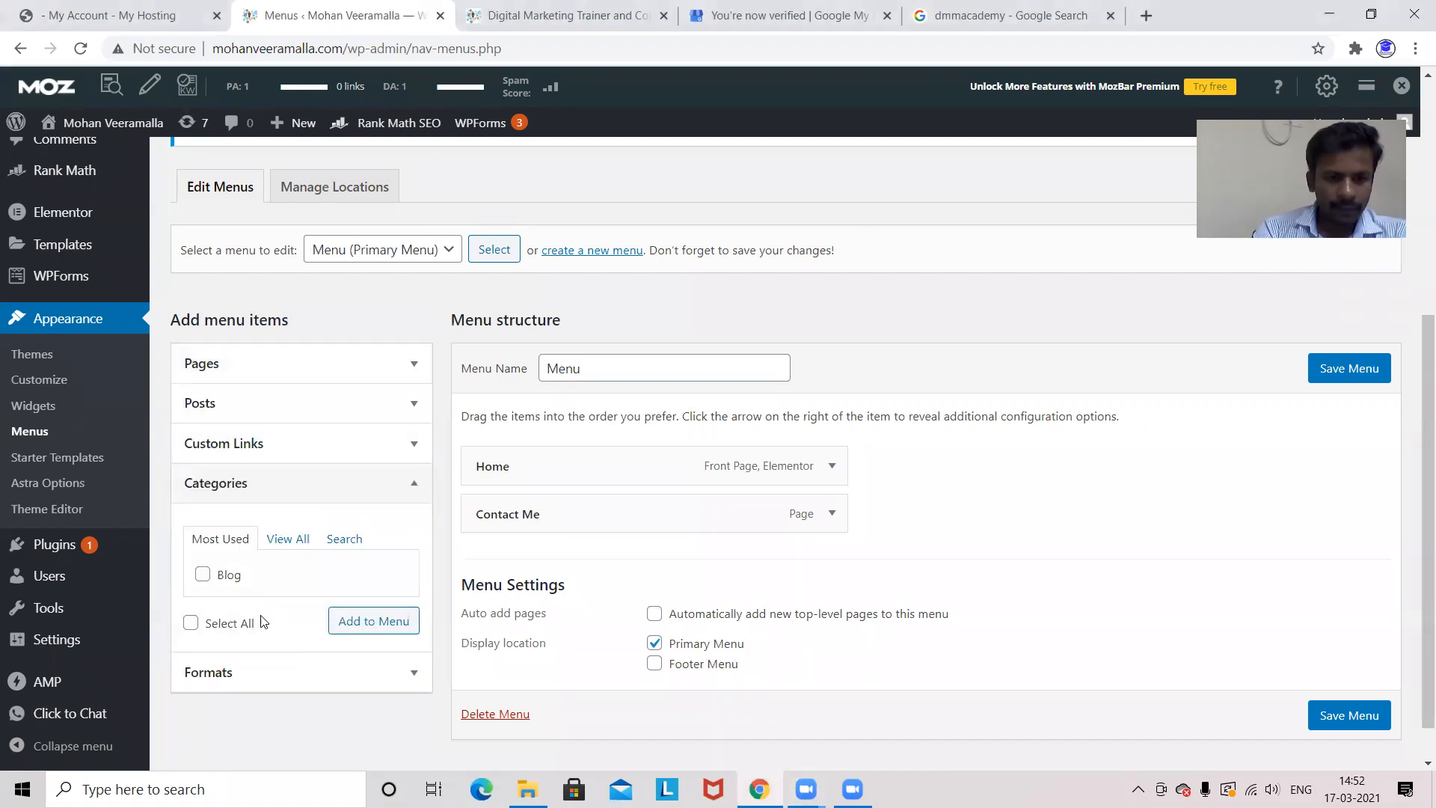
{"action": "left_click", "coordinate": [202, 576]}
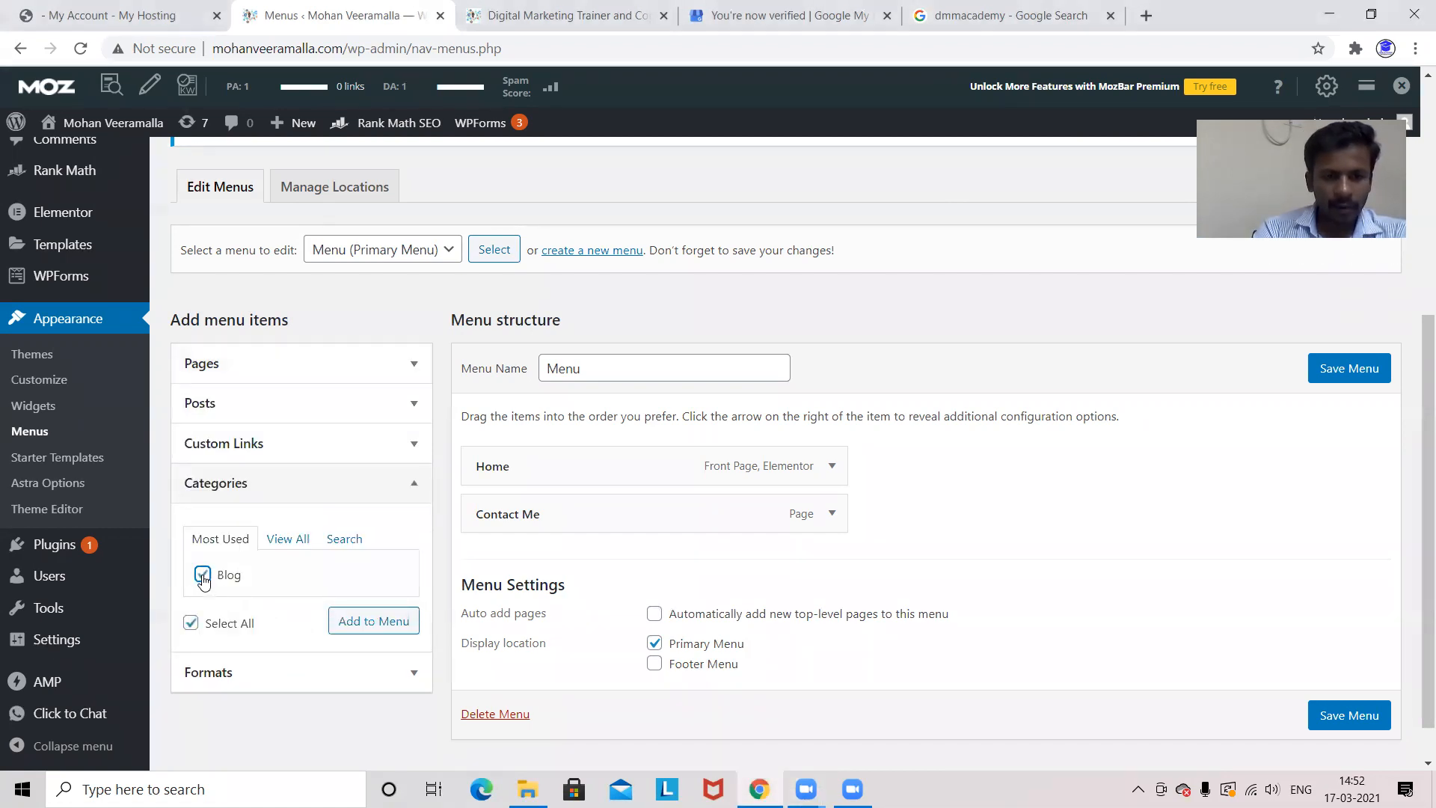
{"action": "left_click", "coordinate": [386, 626]}
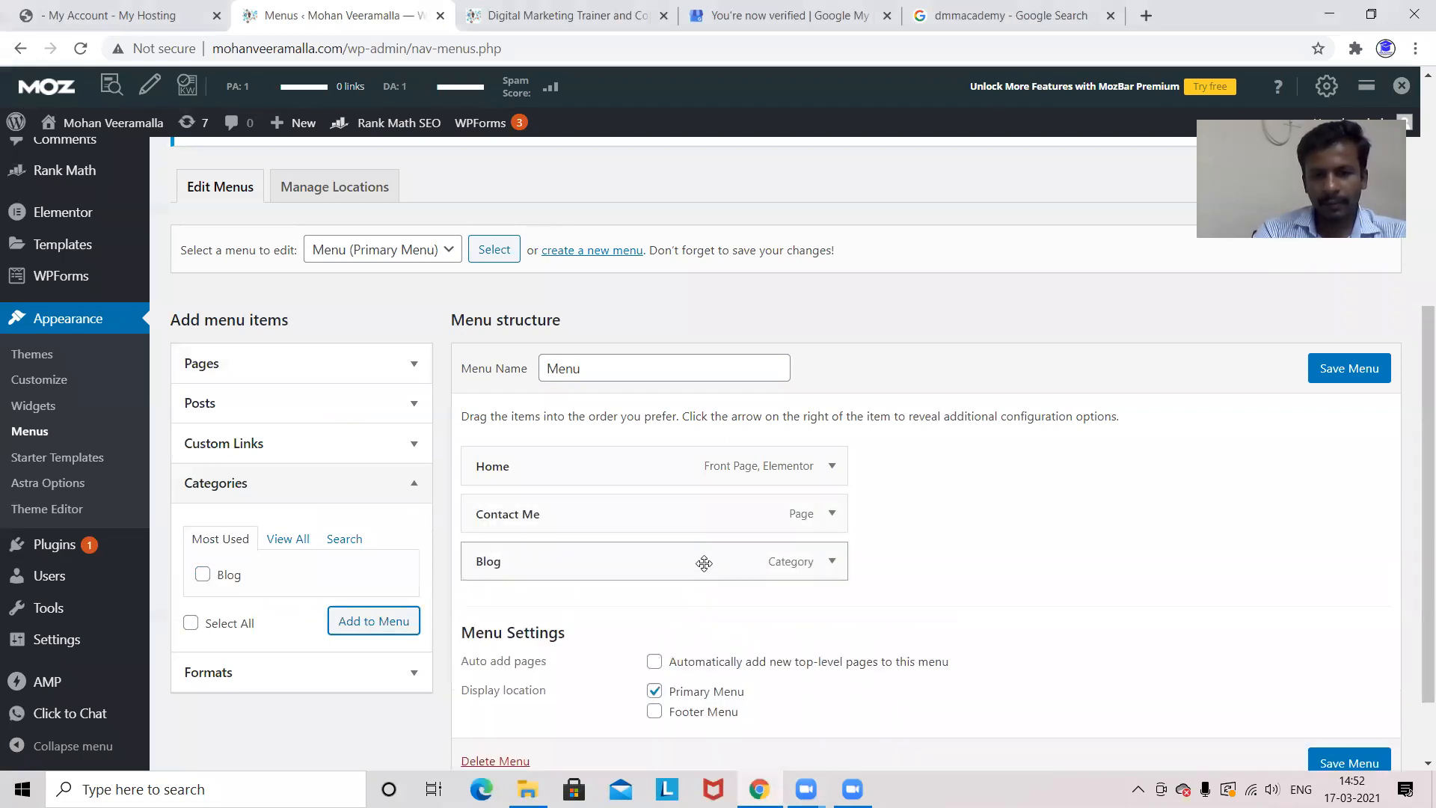
Move Blog between Home and Contact Me, save the menu, and reload the live site to check the navigation.
{"action": "left_click_drag", "start_coordinate": [704, 564], "coordinate": [705, 515]}
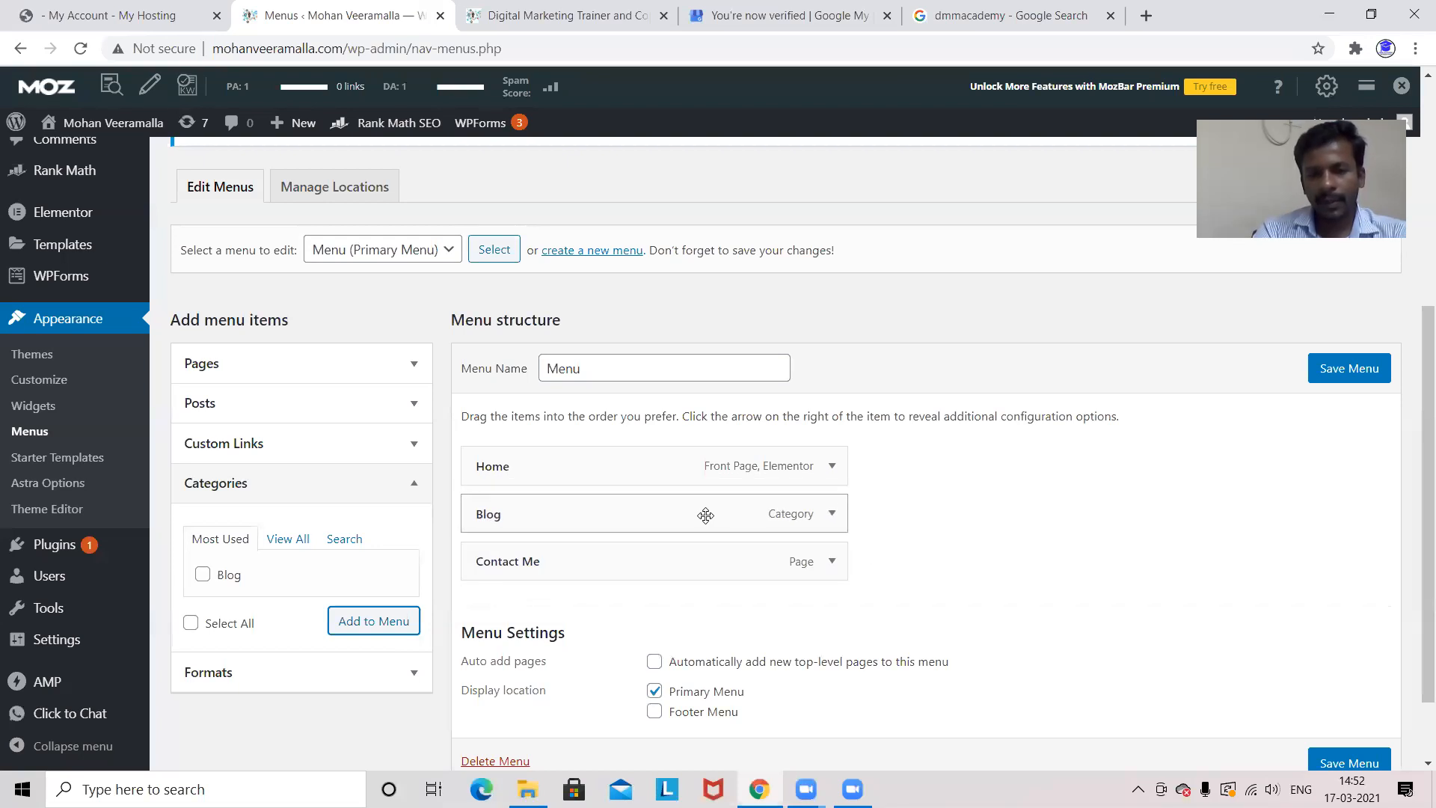
{"action": "left_click", "coordinate": [1364, 376]}
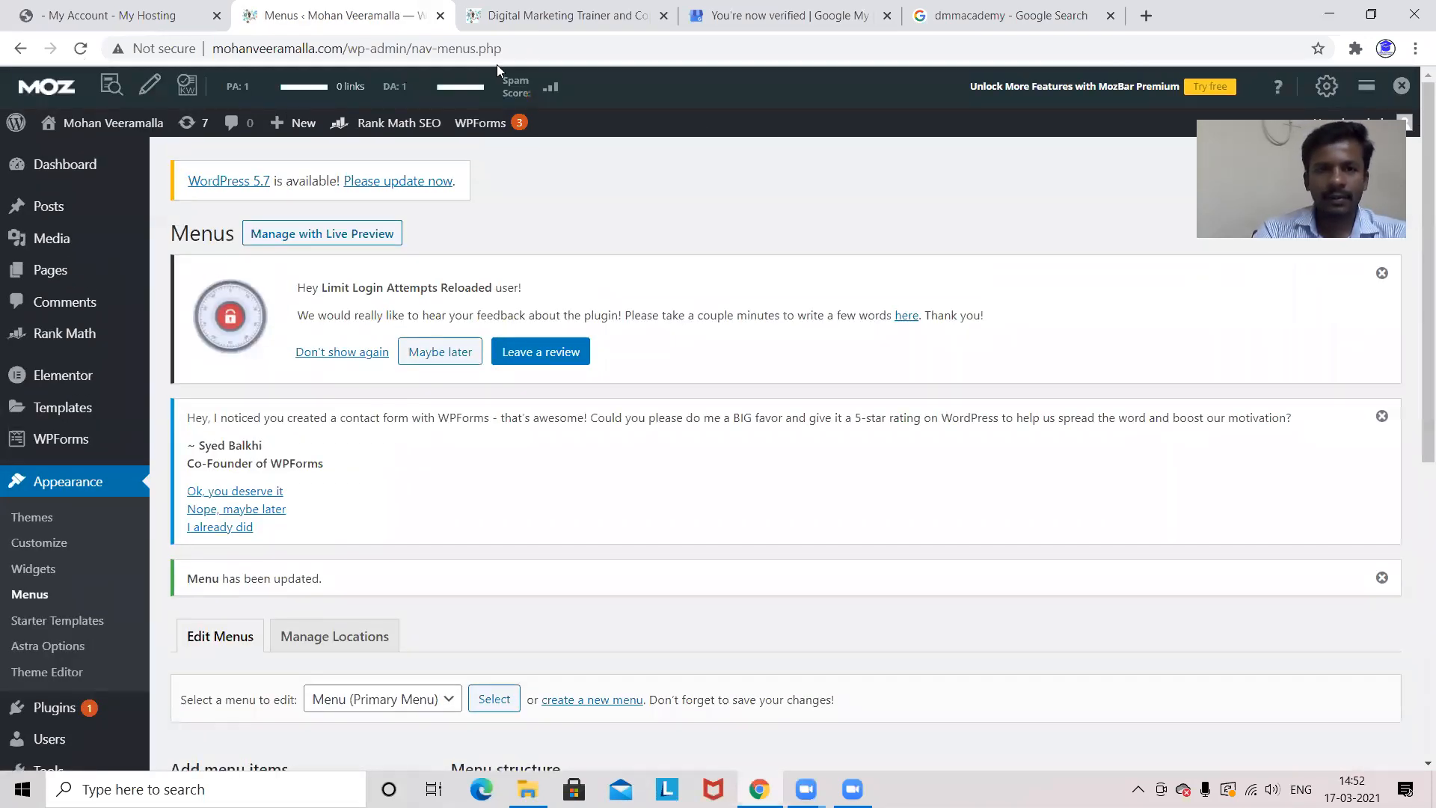
{"action": "left_click", "coordinate": [486, 33]}
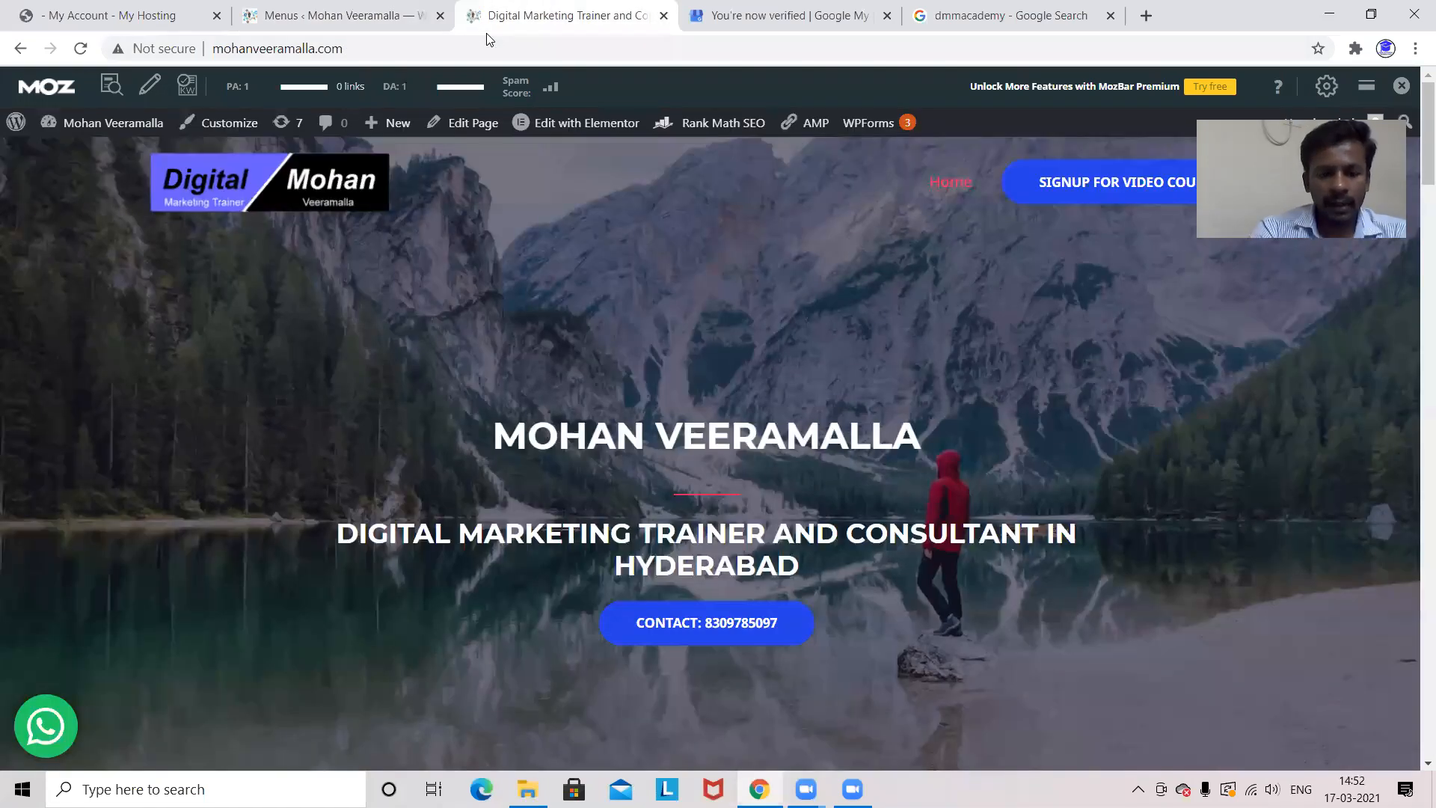
{"action": "key", "text": "F5"}
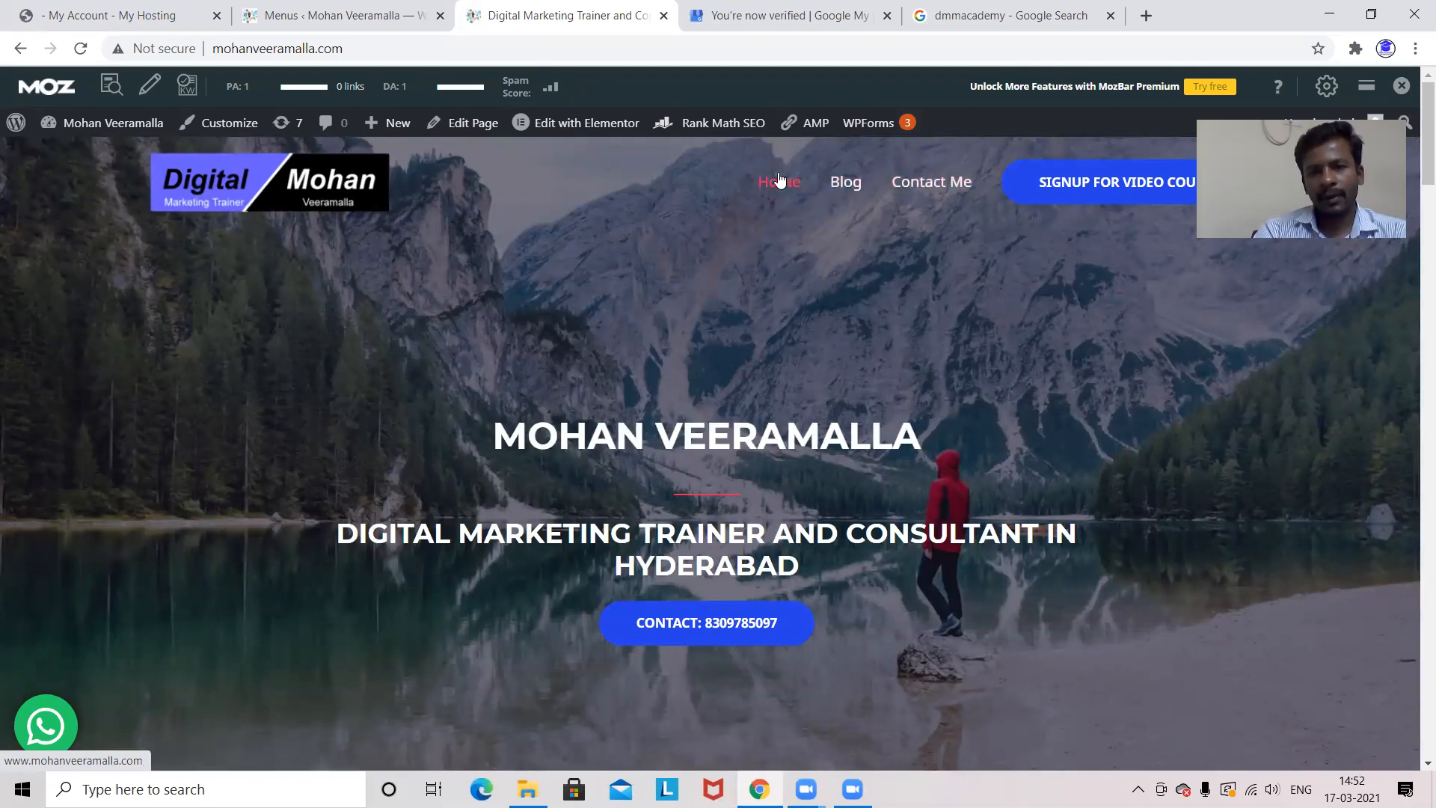
Try nesting Blog as a sub item of Home, save the menu, and check the dropdown on the reloaded live site.
{"action": "left_click", "coordinate": [363, 16]}
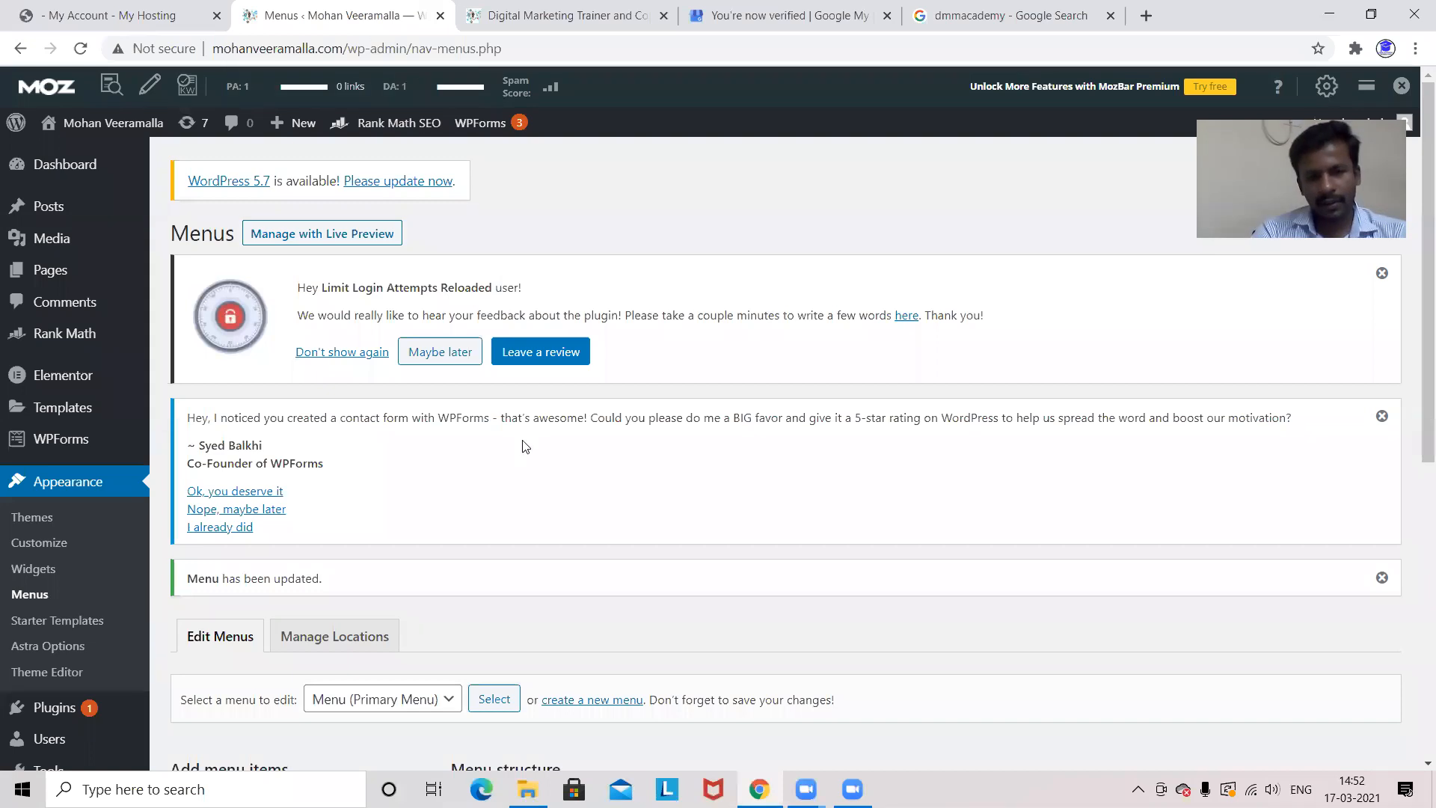
{"action": "left_click_drag", "start_coordinate": [1413, 420], "coordinate": [1416, 701]}
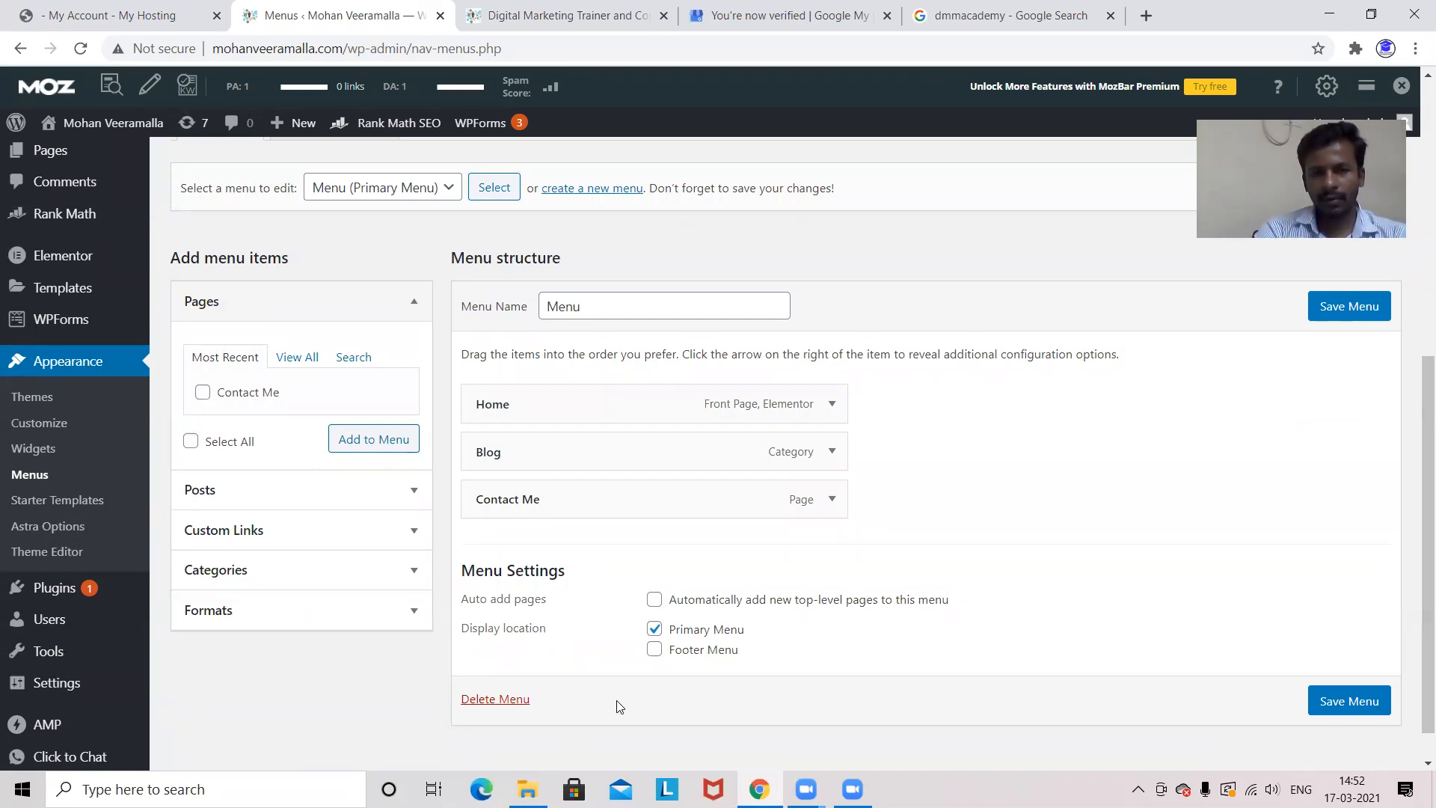
{"action": "left_click_drag", "start_coordinate": [595, 456], "coordinate": [655, 454]}
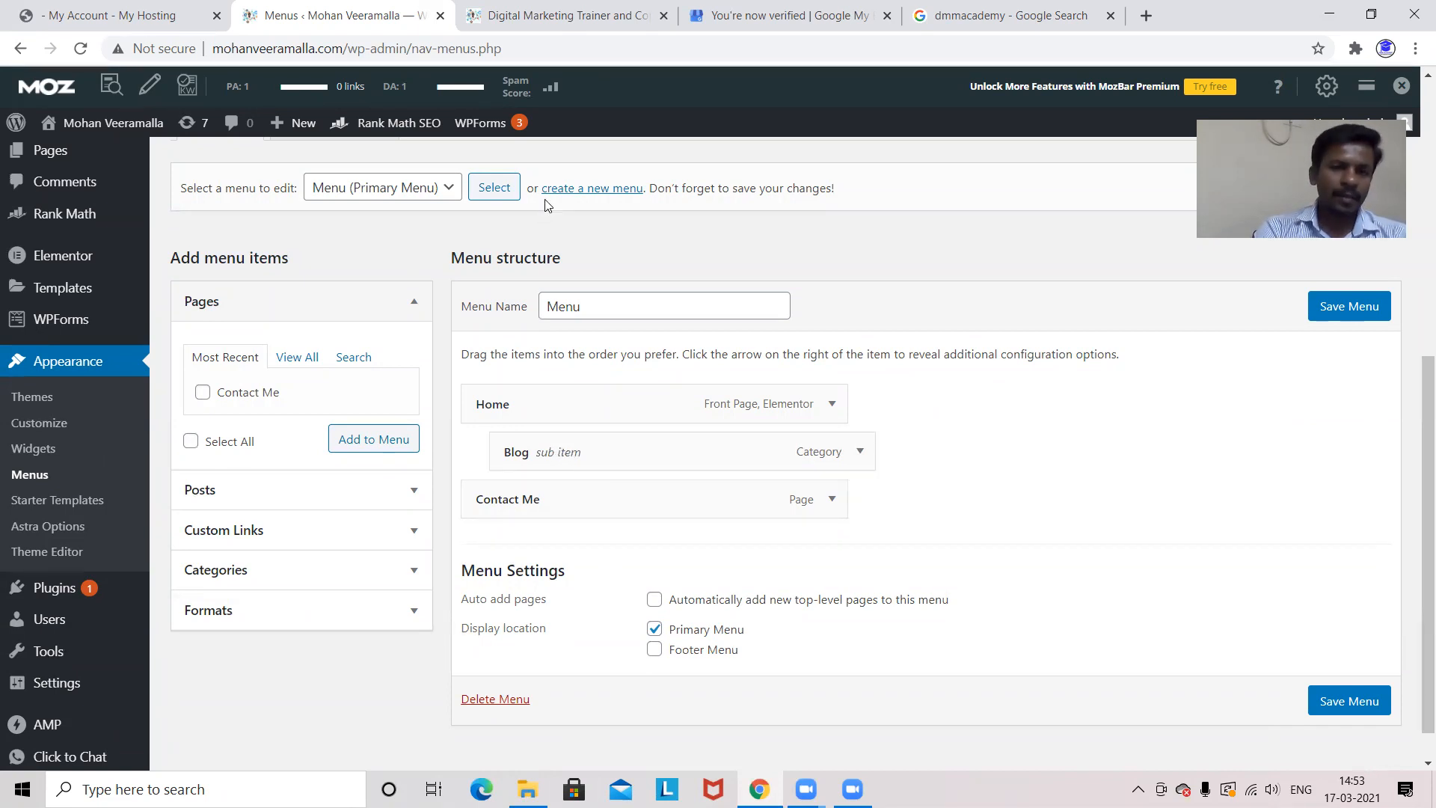
{"action": "left_click", "coordinate": [1359, 309]}
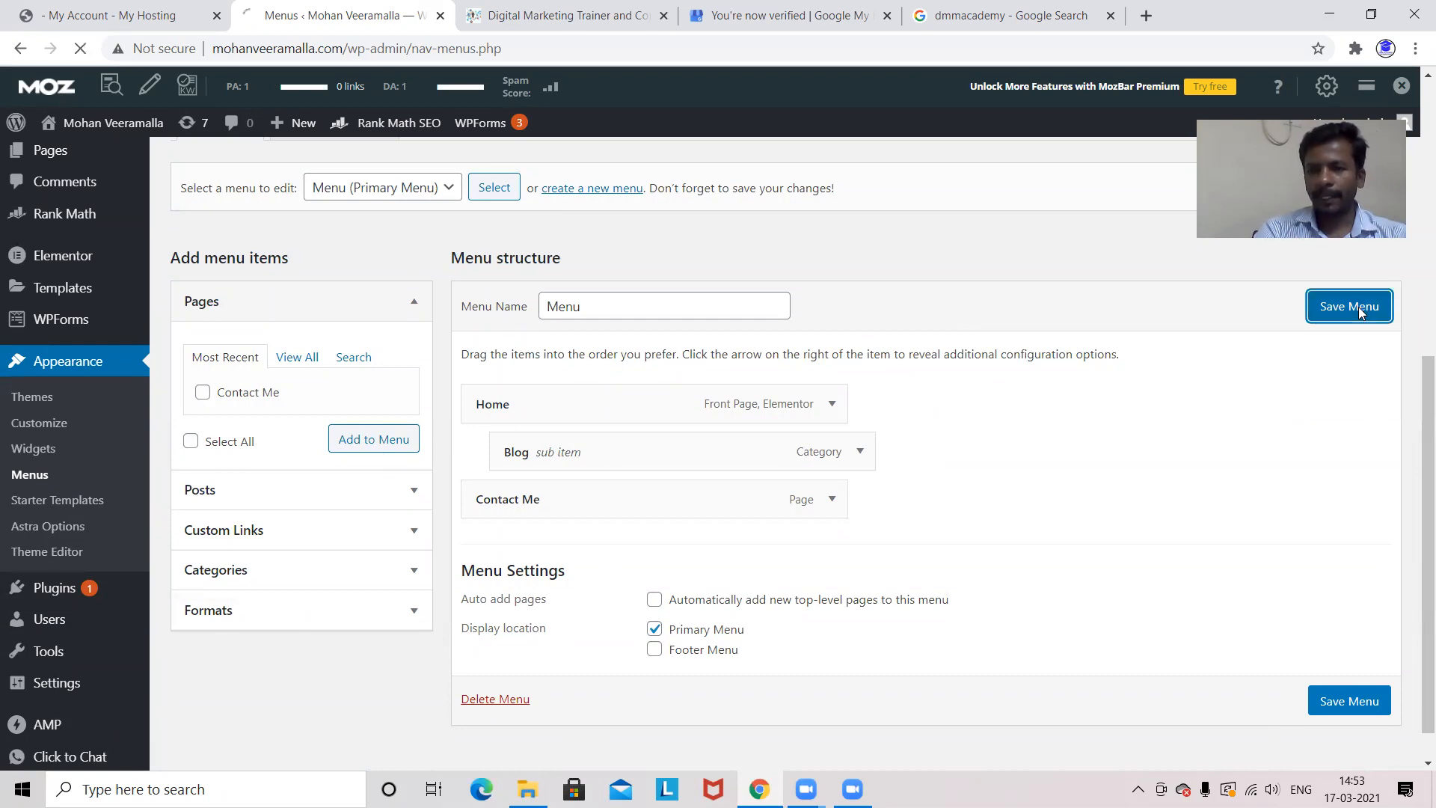
{"action": "left_click", "coordinate": [499, 16]}
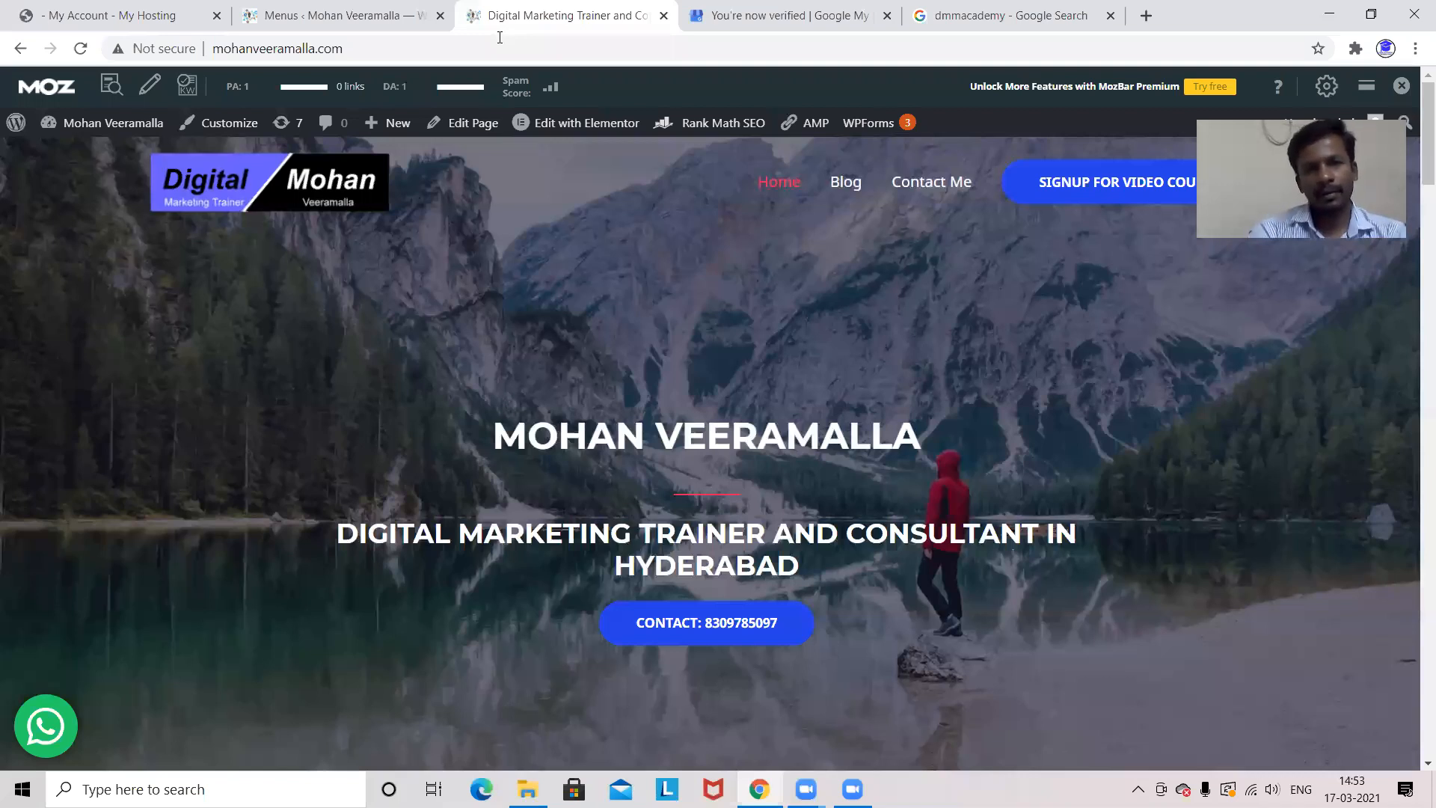
{"action": "key", "text": "F5"}
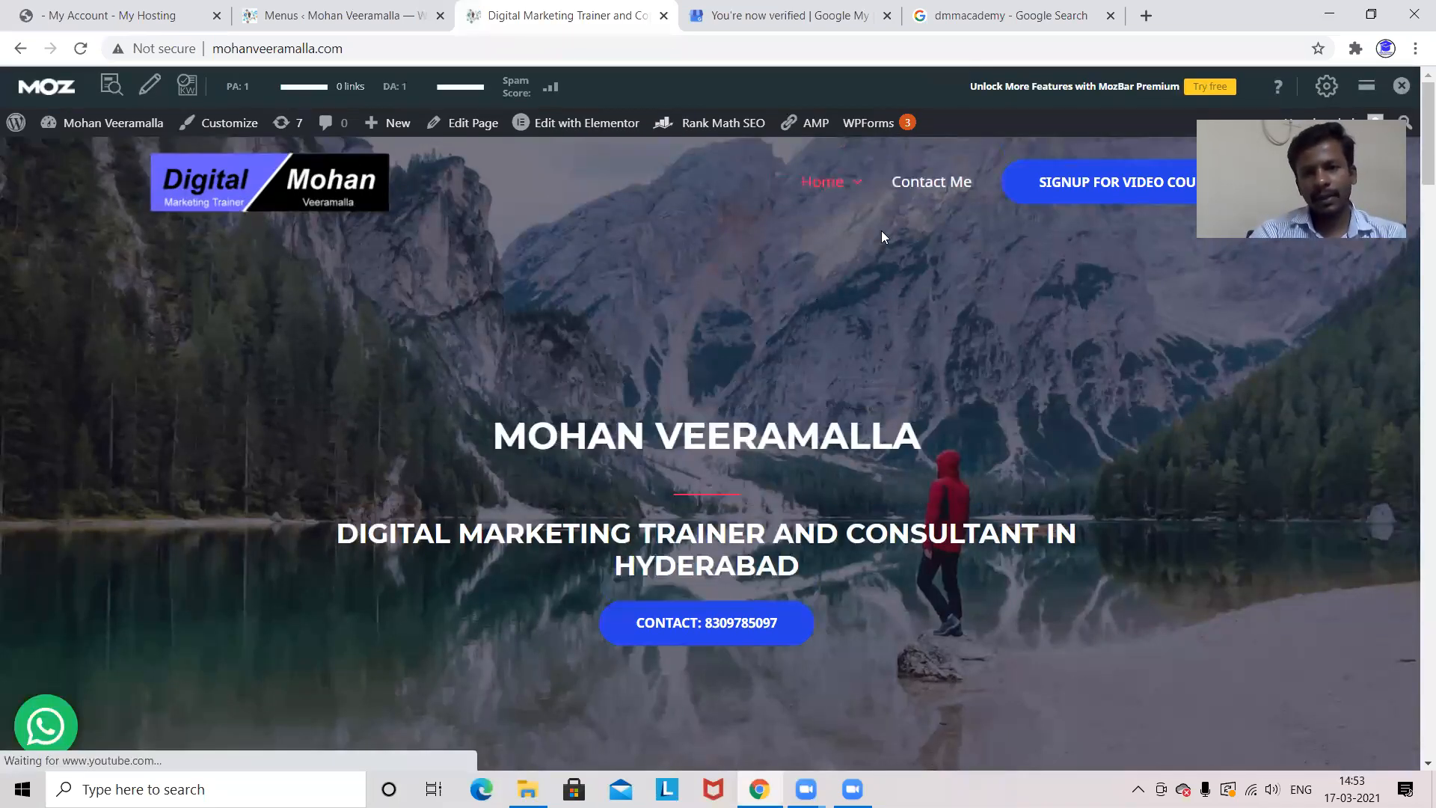
{"action": "mouse_move", "coordinate": [853, 184]}
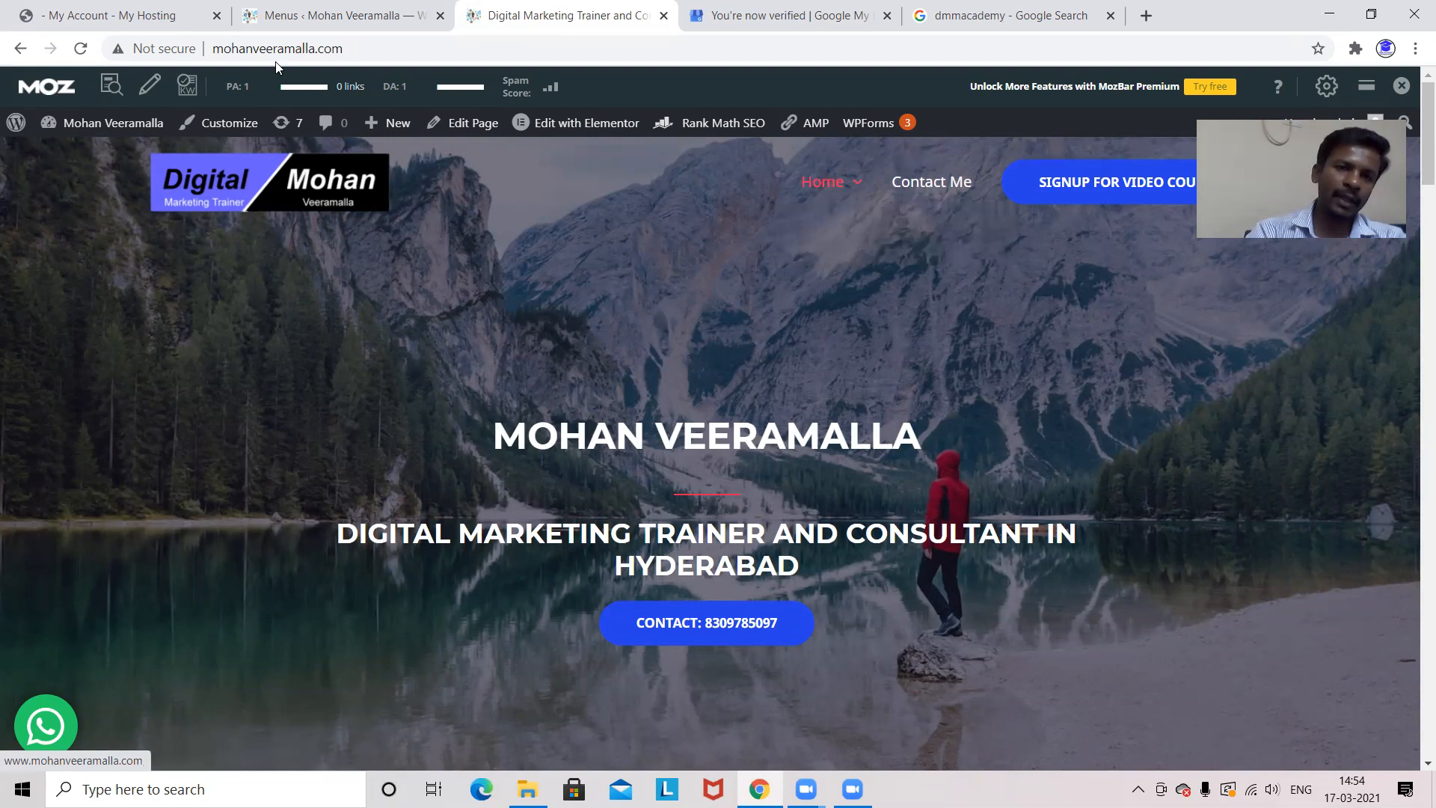
Return Blog to a top-level item in the menu structure and save the menu.
{"action": "left_click", "coordinate": [311, 20]}
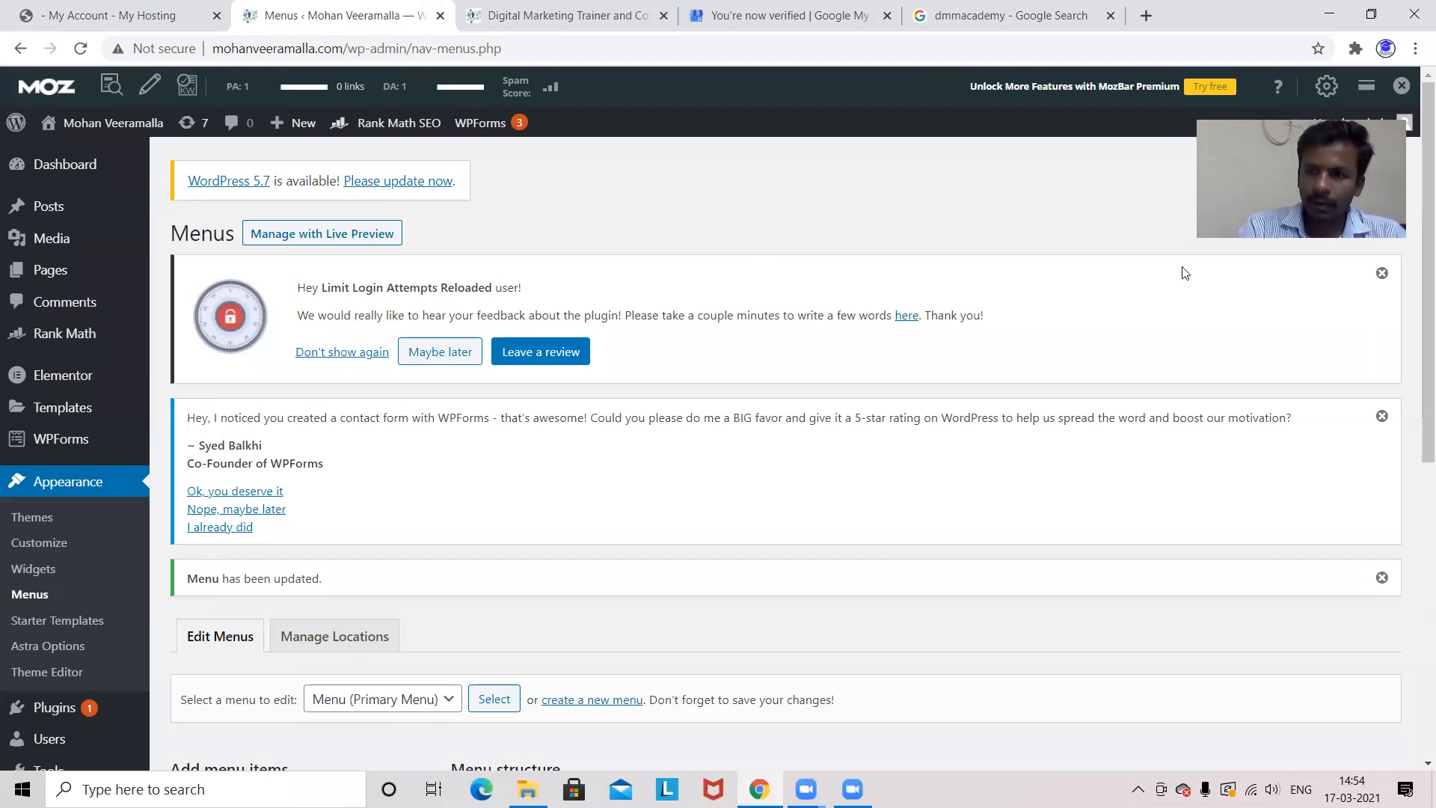
{"action": "left_click_drag", "start_coordinate": [1426, 301], "coordinate": [1412, 530]}
{"action": "mouse_move", "coordinate": [771, 532]}
{"action": "left_mouse_down"}
{"action": "mouse_move", "coordinate": [715, 538]}
{"action": "mouse_move", "coordinate": [742, 535]}
{"action": "left_mouse_up"}
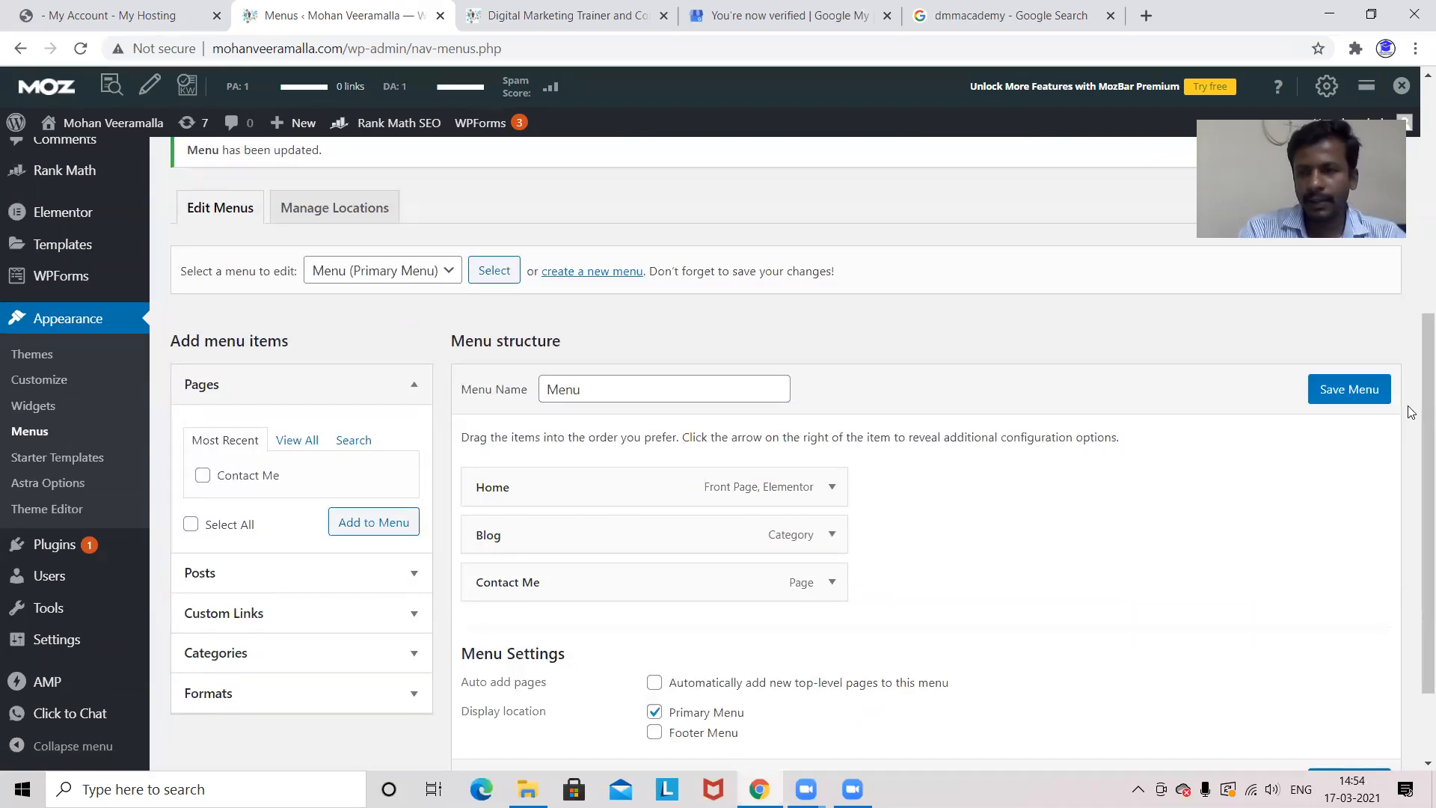
{"action": "left_click", "coordinate": [1363, 391]}
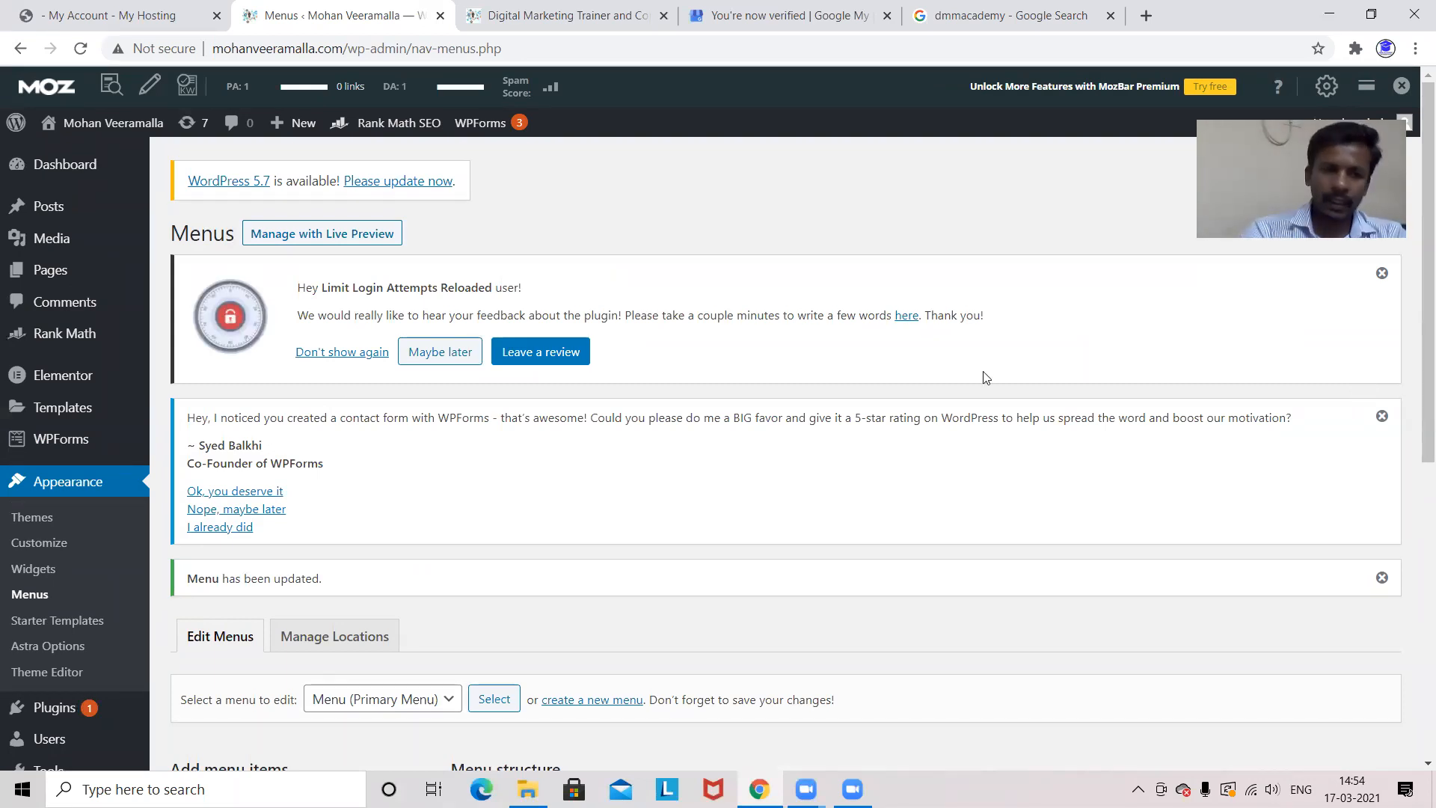
In the customizer's header Site Identity settings, remove the site logo and disable the different logo for mobile devices.
{"action": "left_click", "coordinate": [45, 545]}
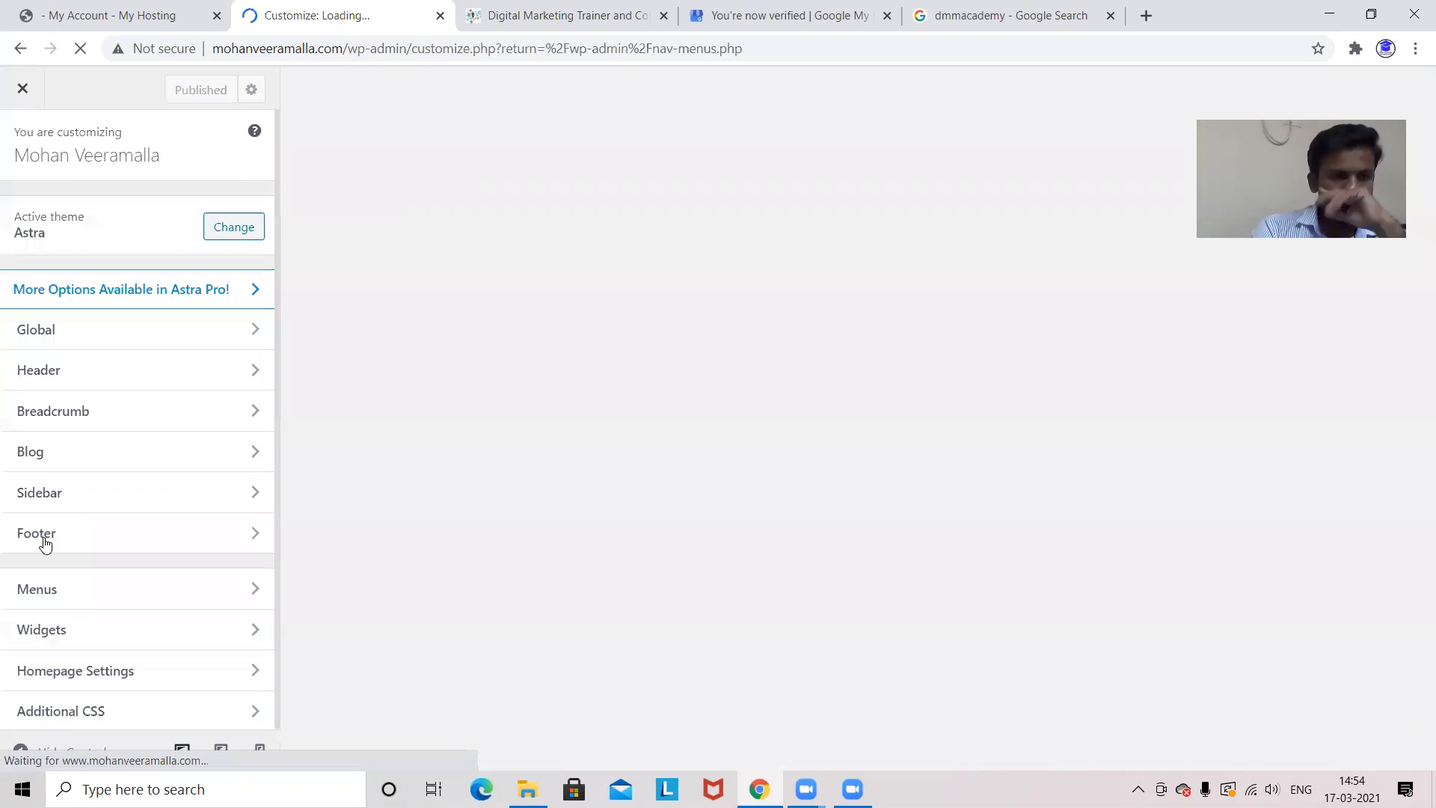
{"action": "left_click", "coordinate": [108, 373]}
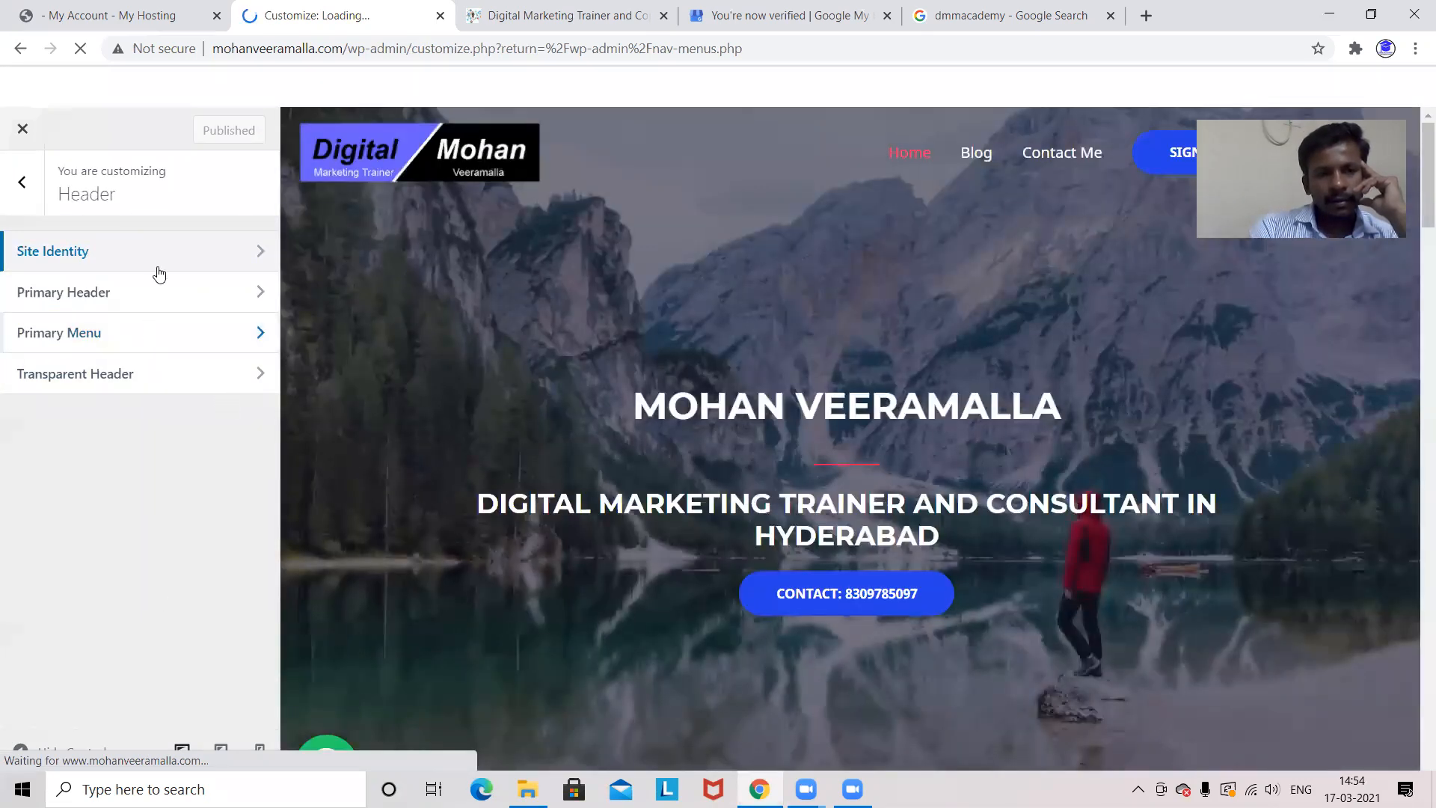
{"action": "left_click", "coordinate": [157, 252]}
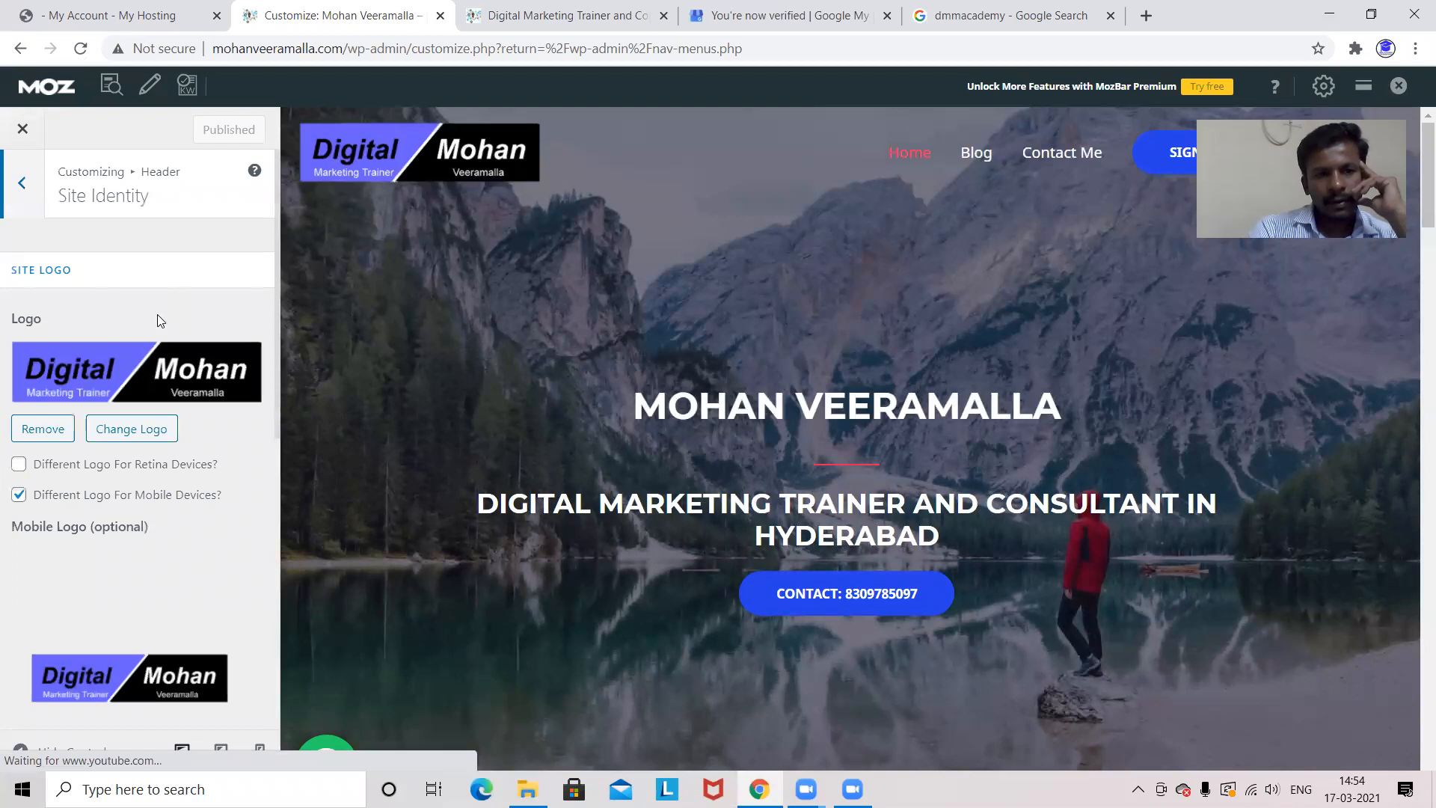
{"action": "left_click", "coordinate": [38, 428]}
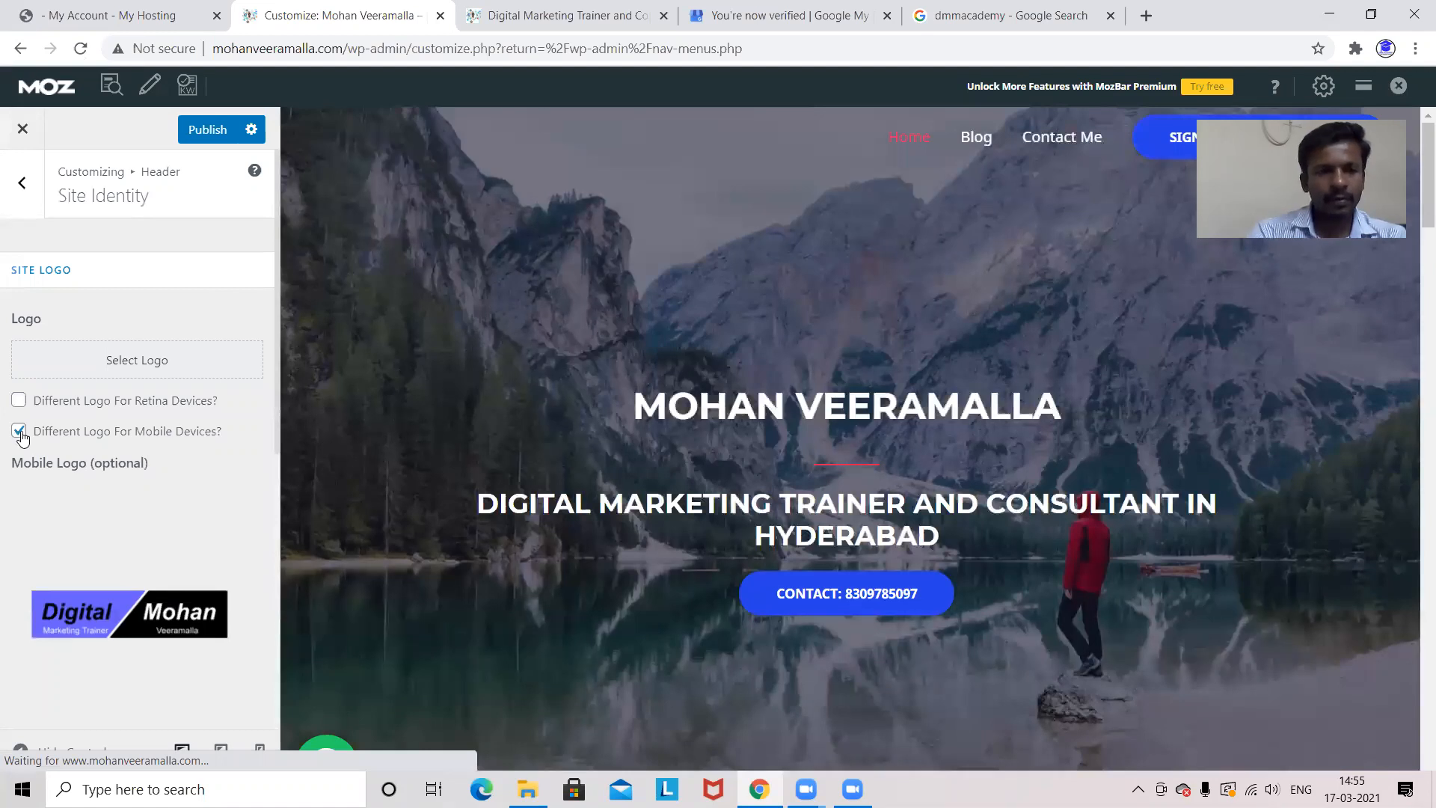
{"action": "left_click", "coordinate": [20, 432]}
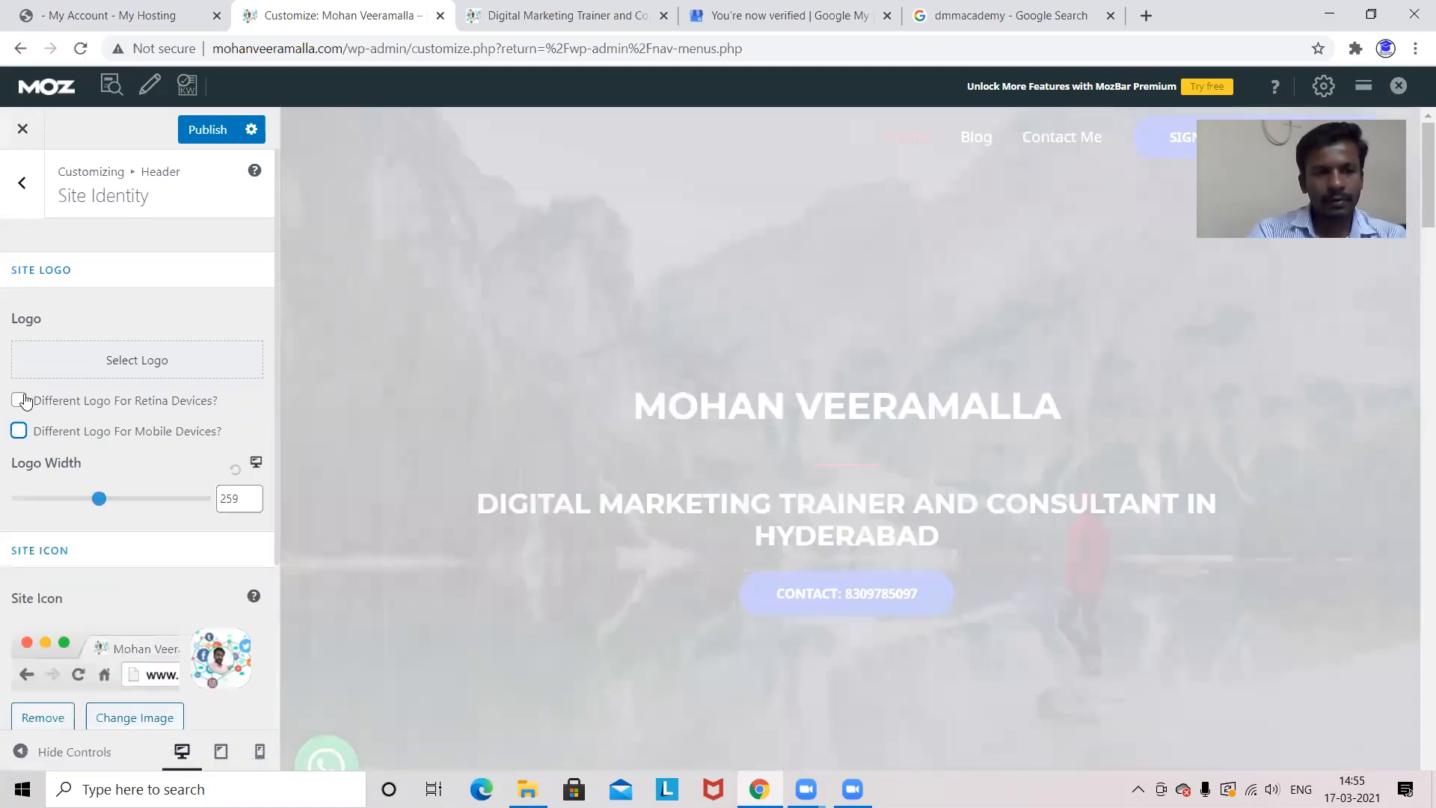
Upload the limited-offer-labels-alarm-clock-countdown-logo image from the Desktop through the site logo selection.
{"action": "left_click", "coordinate": [159, 362]}
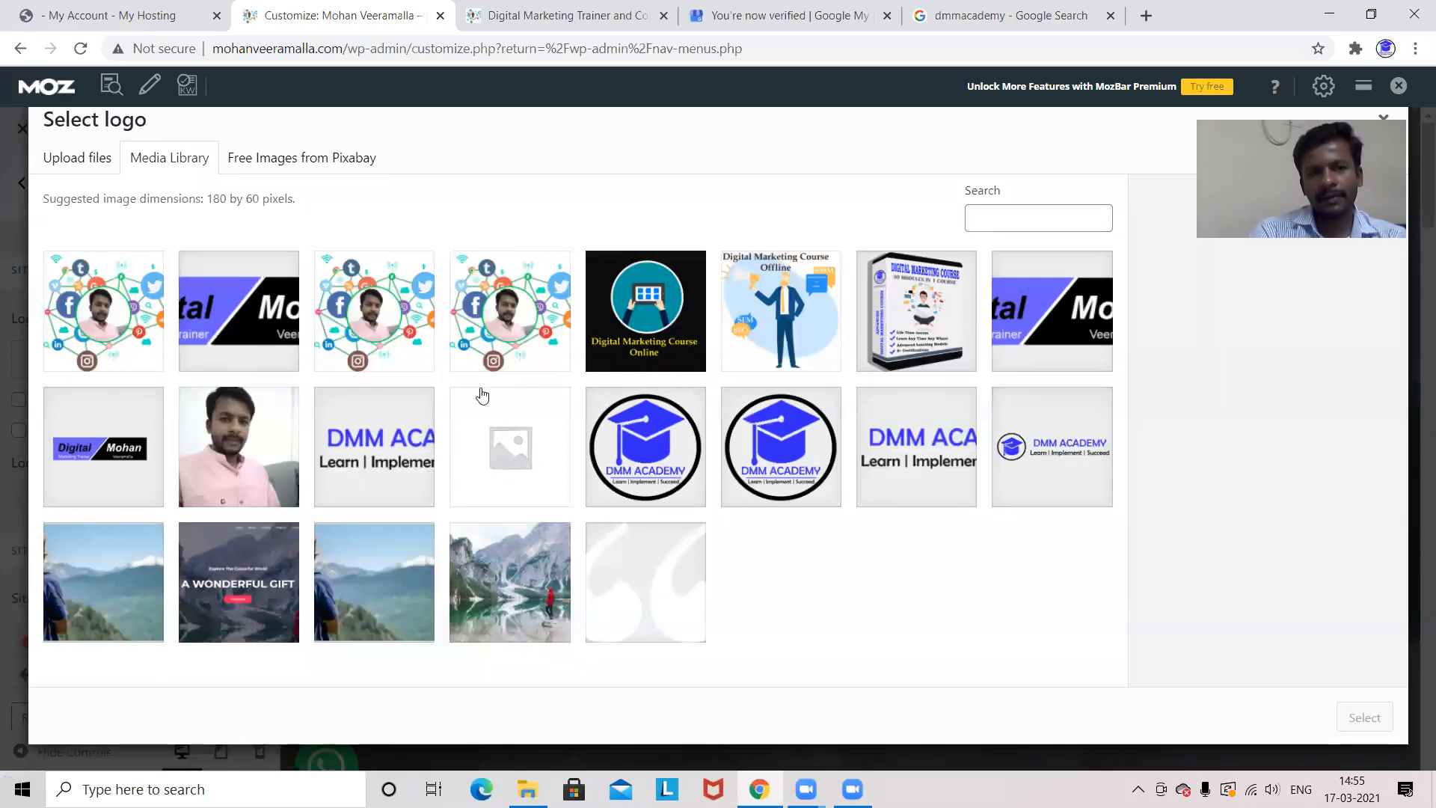
{"action": "left_click", "coordinate": [71, 157]}
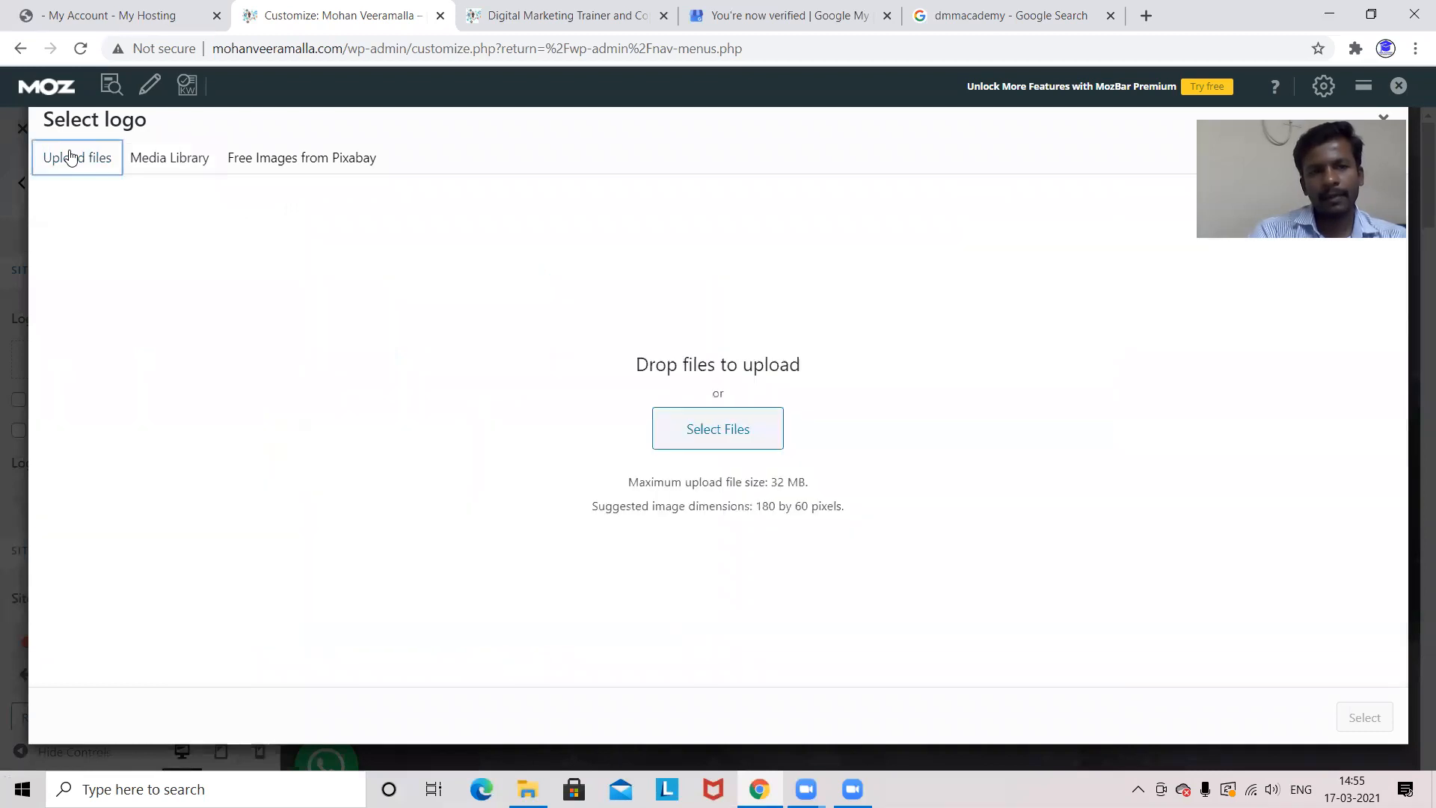
{"action": "left_click", "coordinate": [735, 432]}
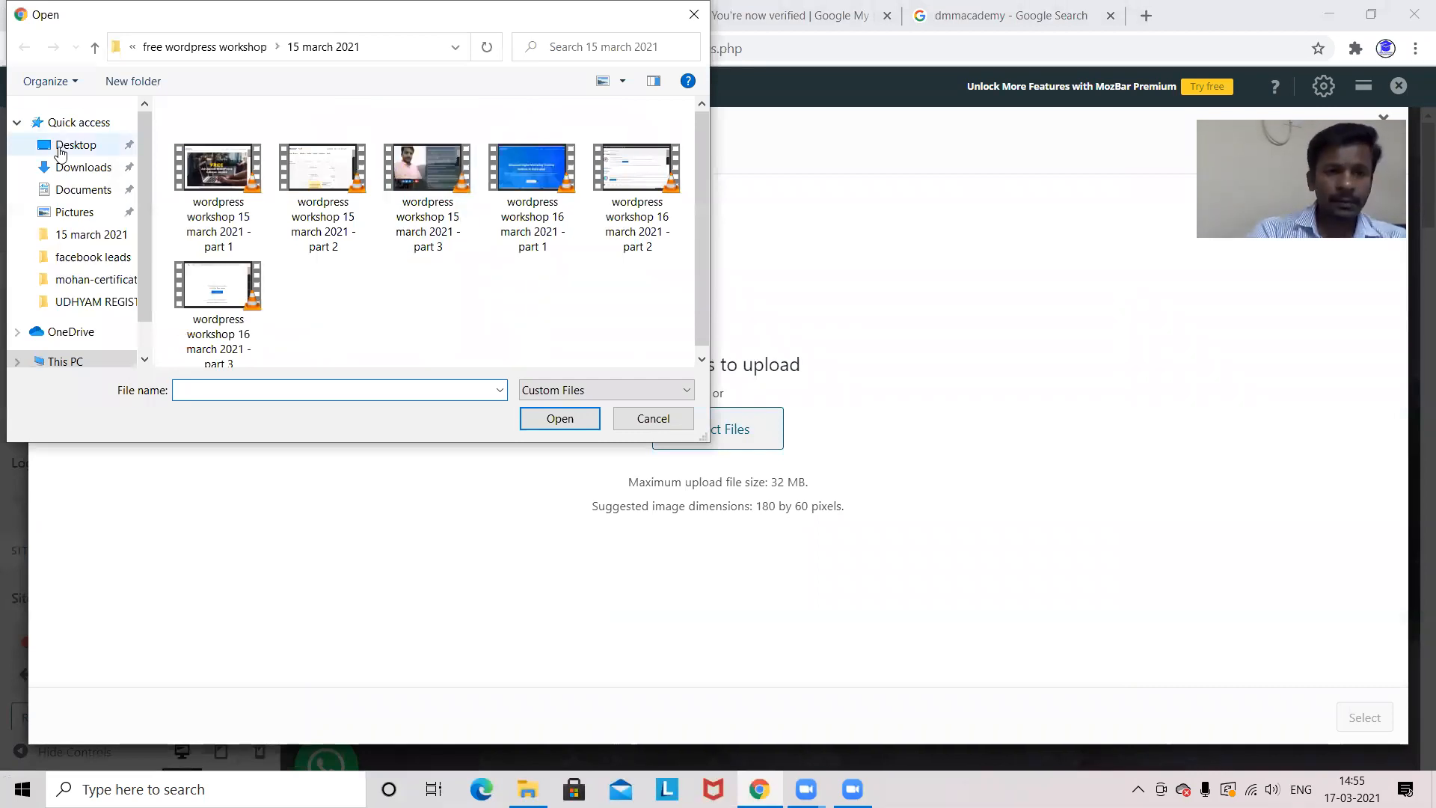
{"action": "left_click", "coordinate": [73, 145]}
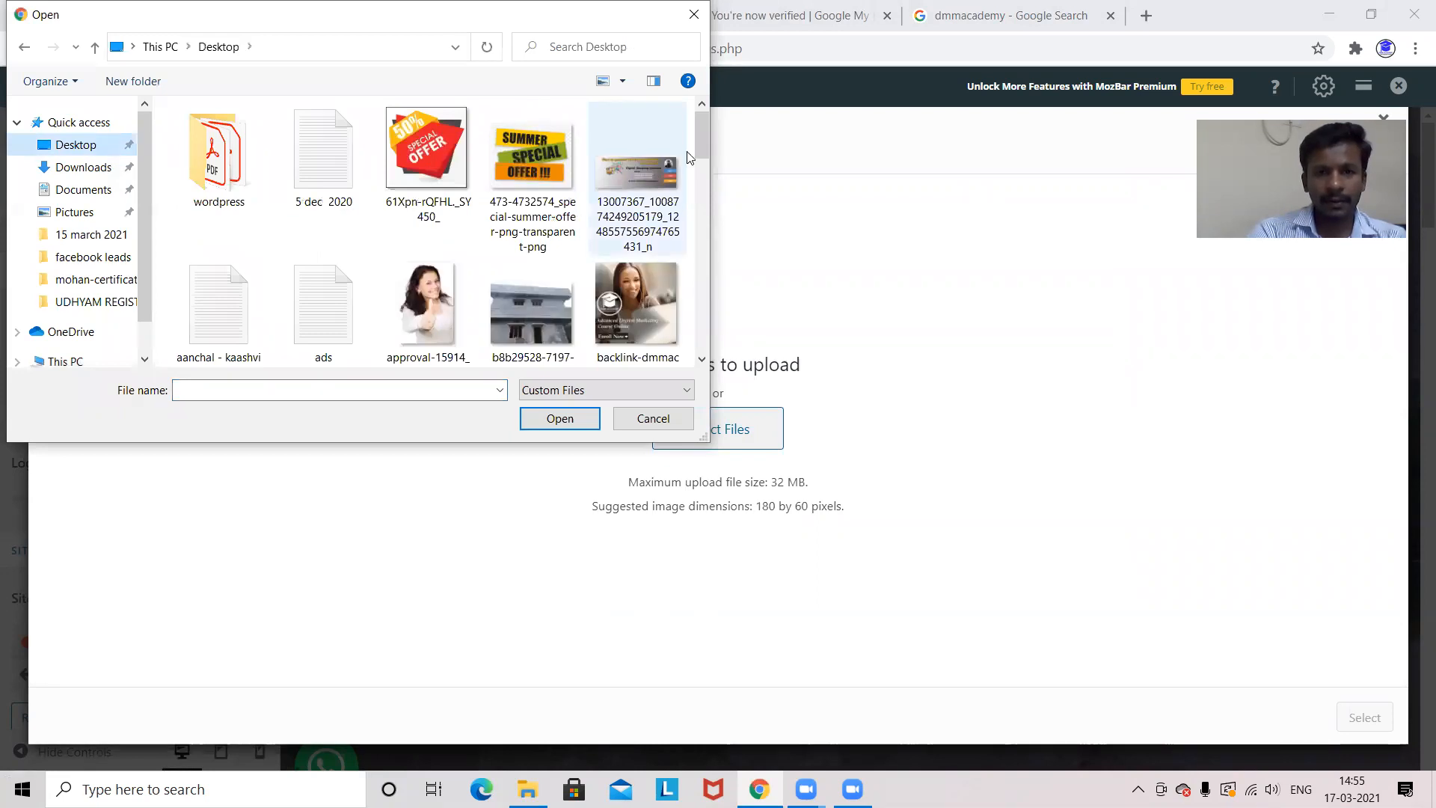
{"action": "left_click_drag", "start_coordinate": [697, 141], "coordinate": [700, 257]}
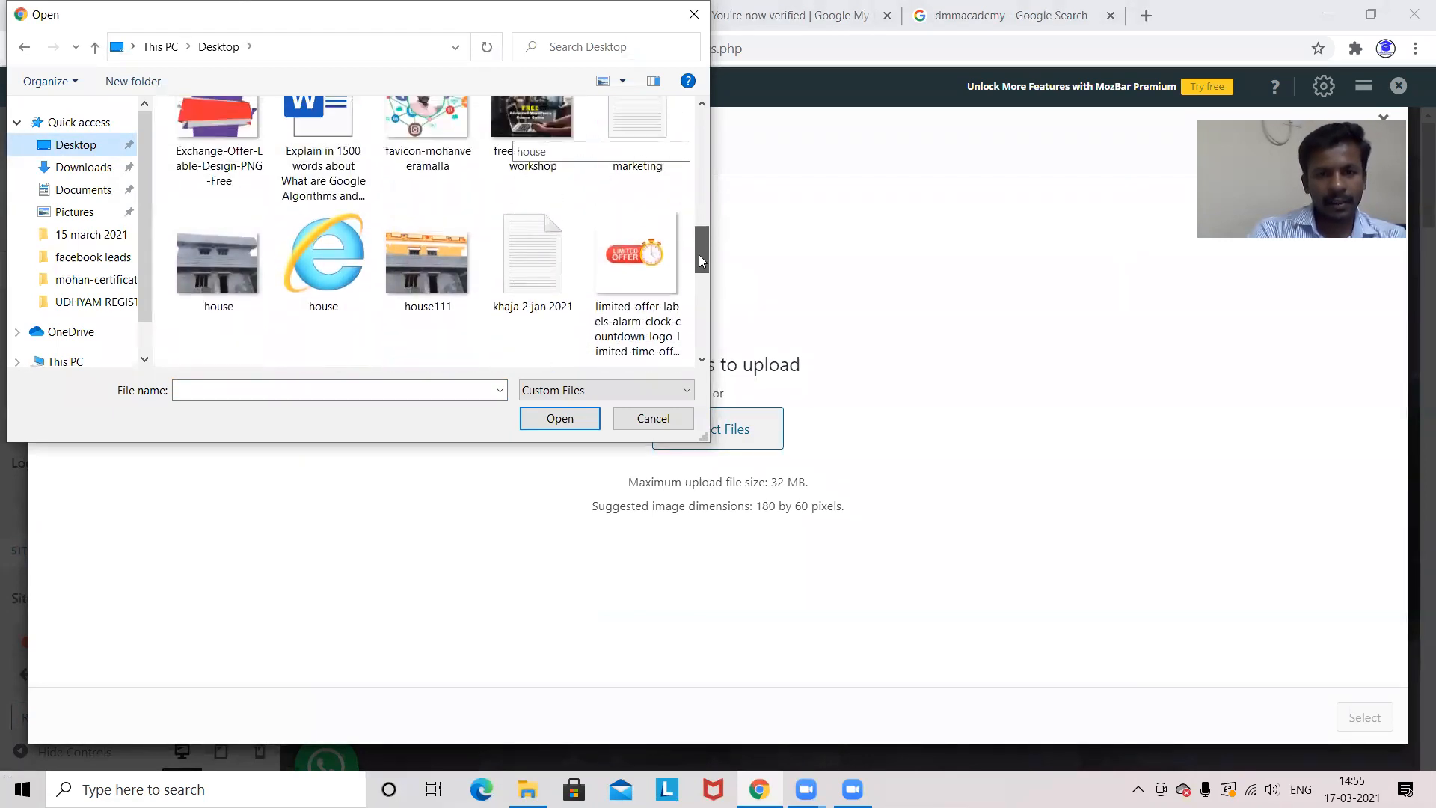
{"action": "left_click", "coordinate": [635, 259]}
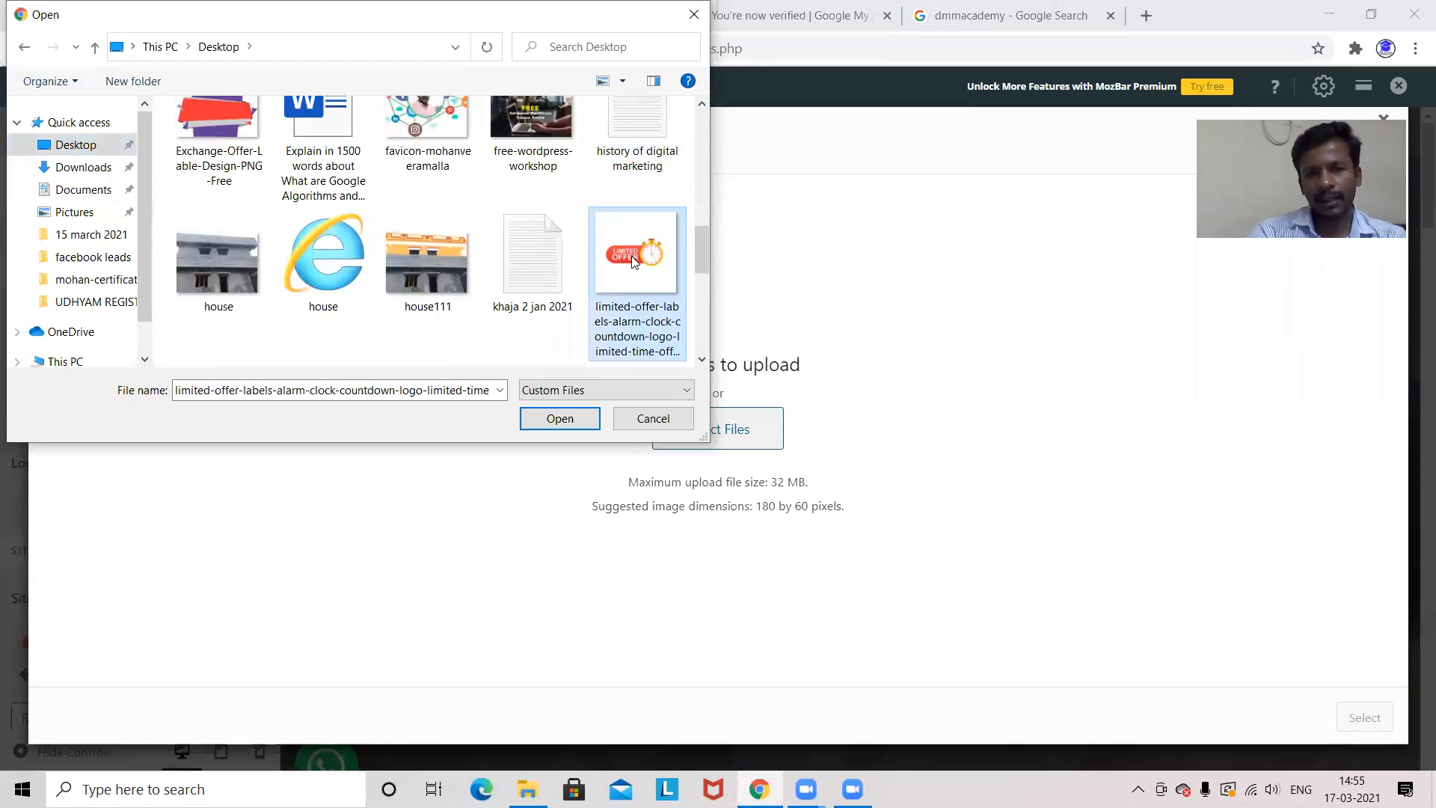
{"action": "left_click", "coordinate": [569, 423]}
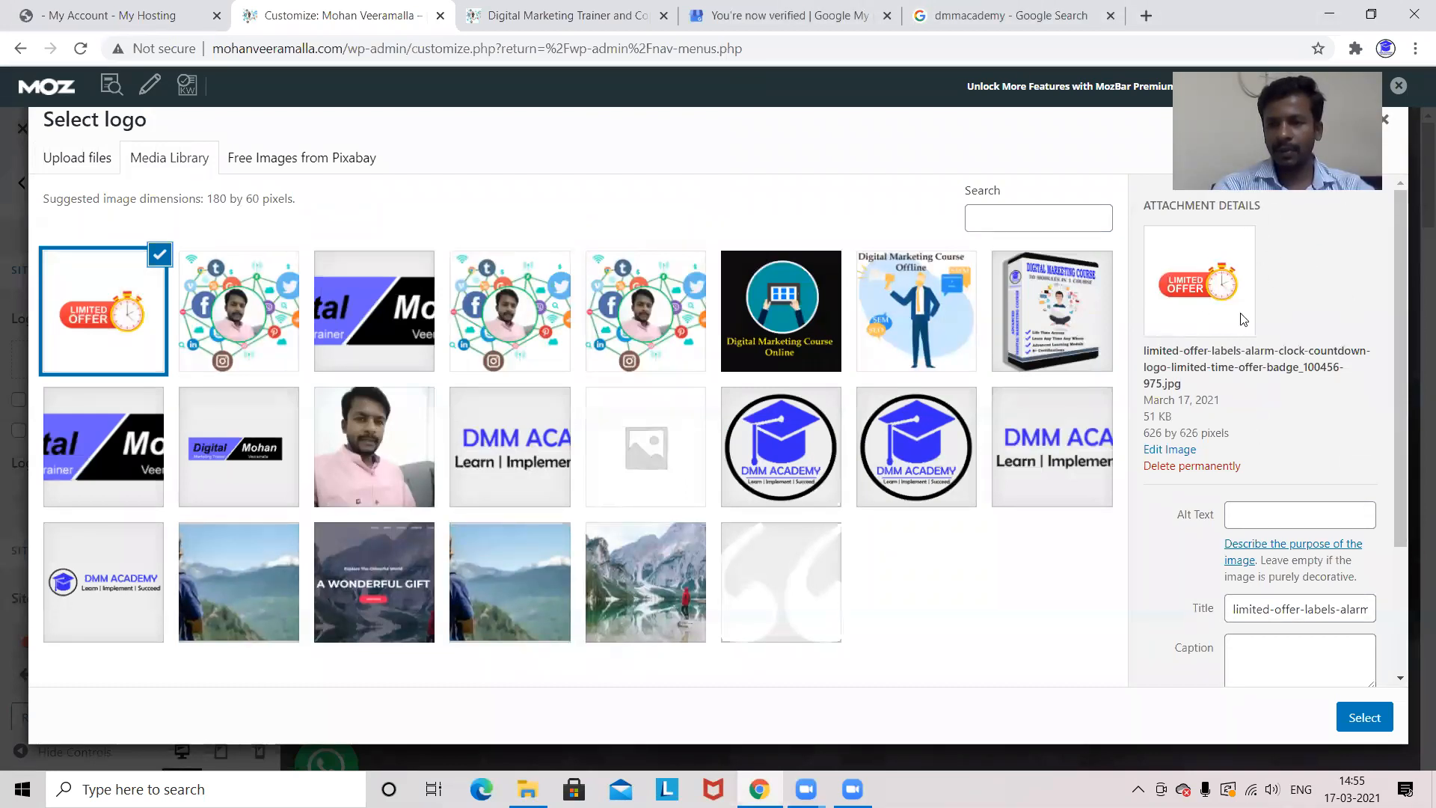
Select the uploaded limited-offer image as the site logo and crop its sides closely around the badge and alarm clock.
{"action": "left_click", "coordinate": [1364, 714]}
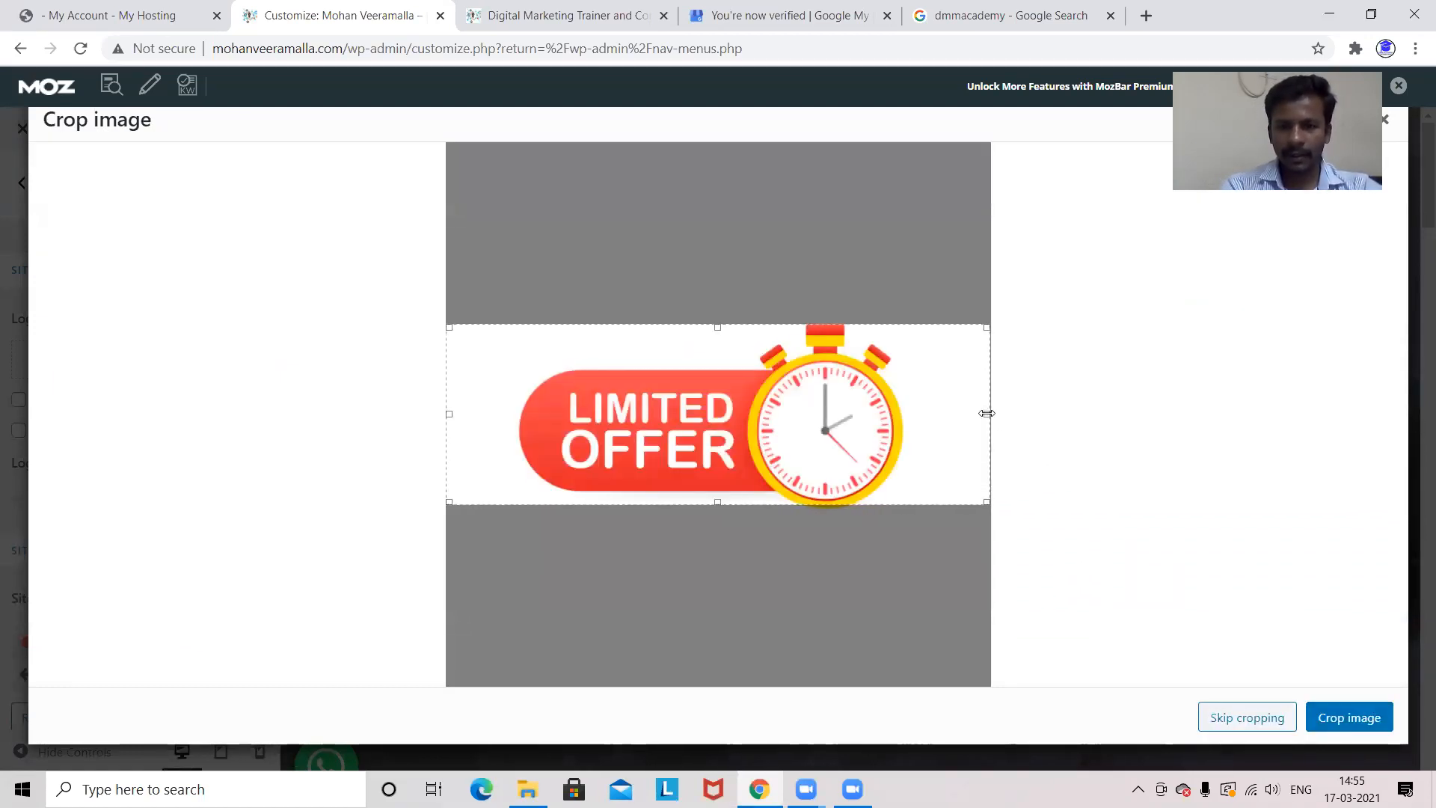
{"action": "left_click_drag", "start_coordinate": [986, 412], "coordinate": [909, 412]}
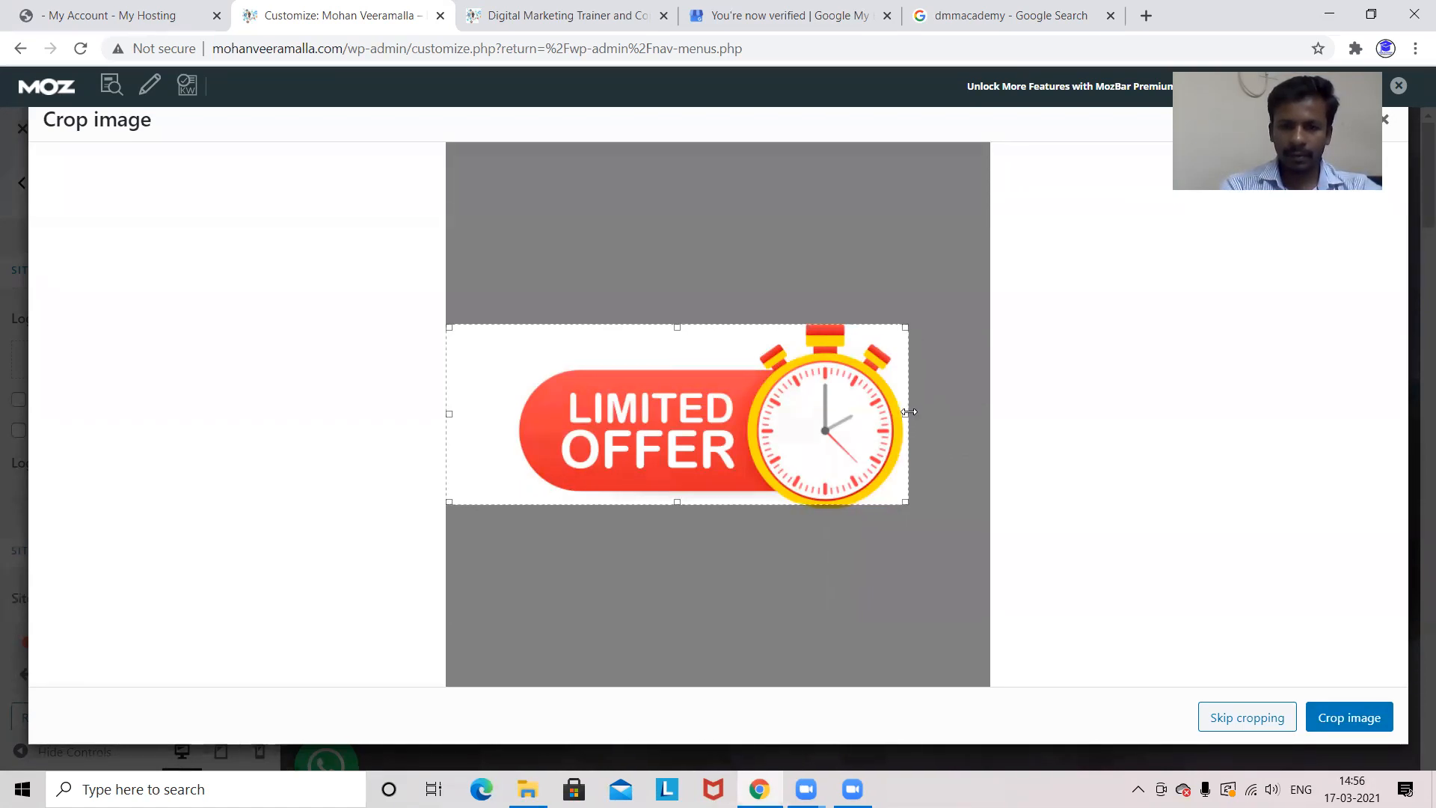
{"action": "left_click_drag", "start_coordinate": [448, 410], "coordinate": [513, 409]}
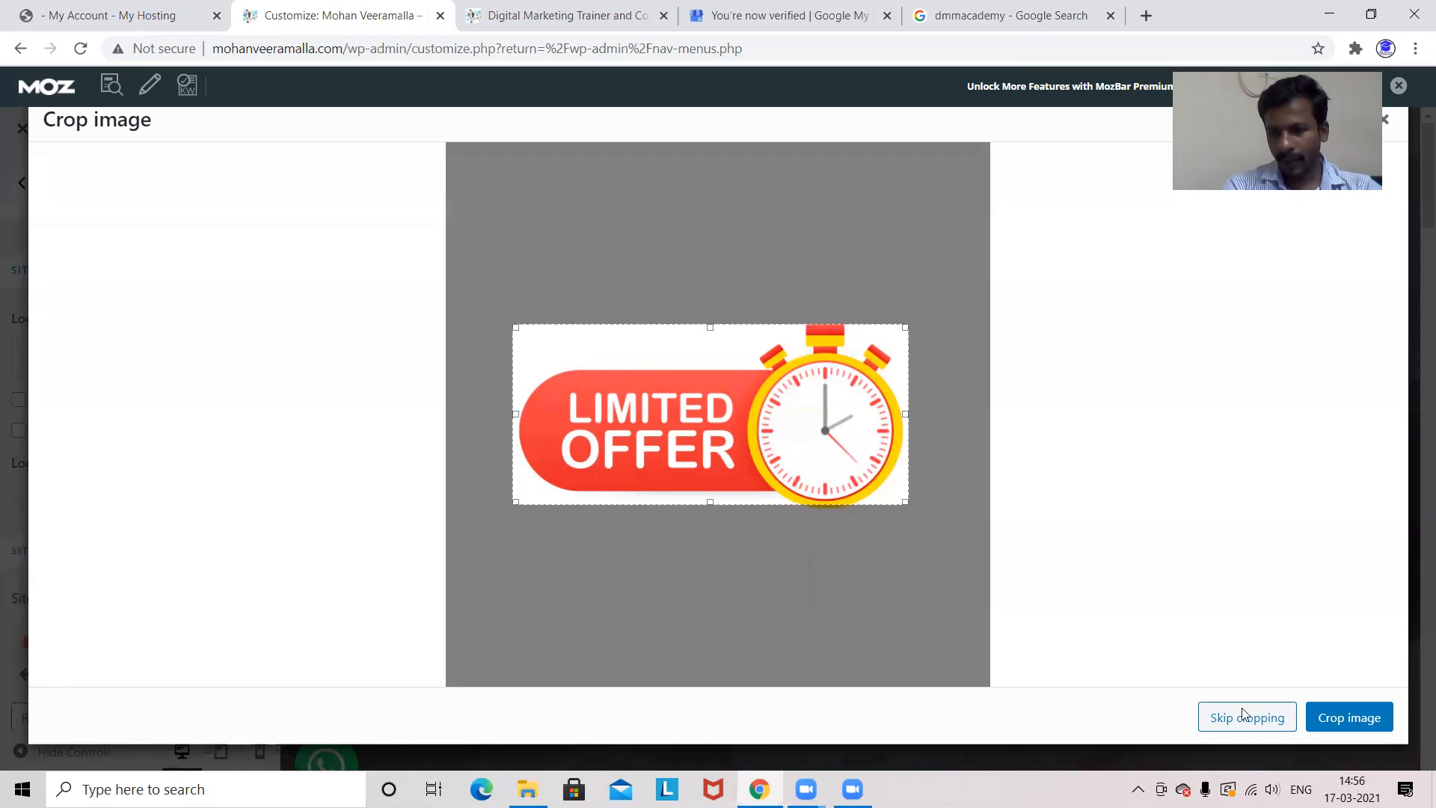
{"action": "left_click", "coordinate": [1352, 724]}
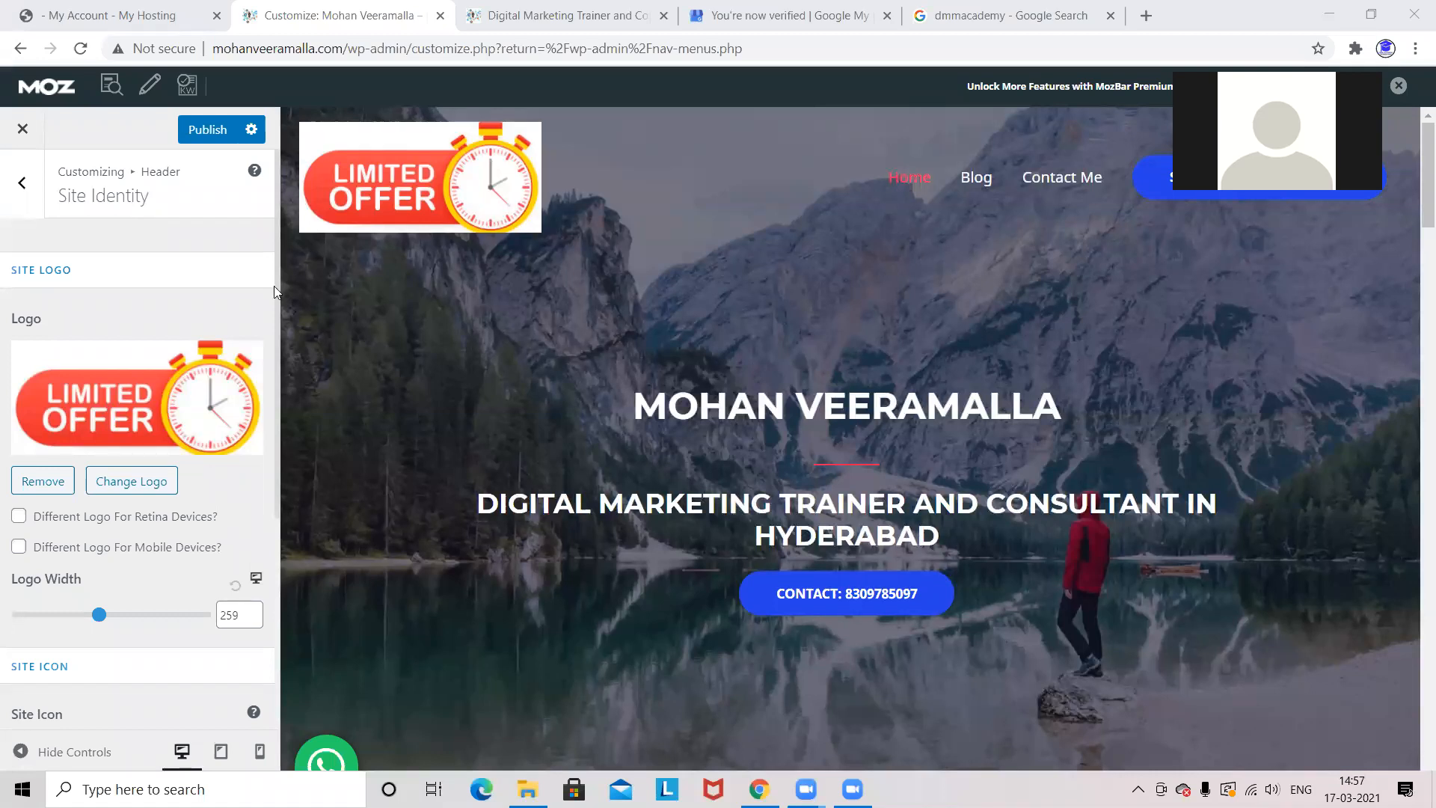
Publish the limited-offer logo and check the header on the reloaded live site.
{"action": "left_click", "coordinate": [207, 130]}
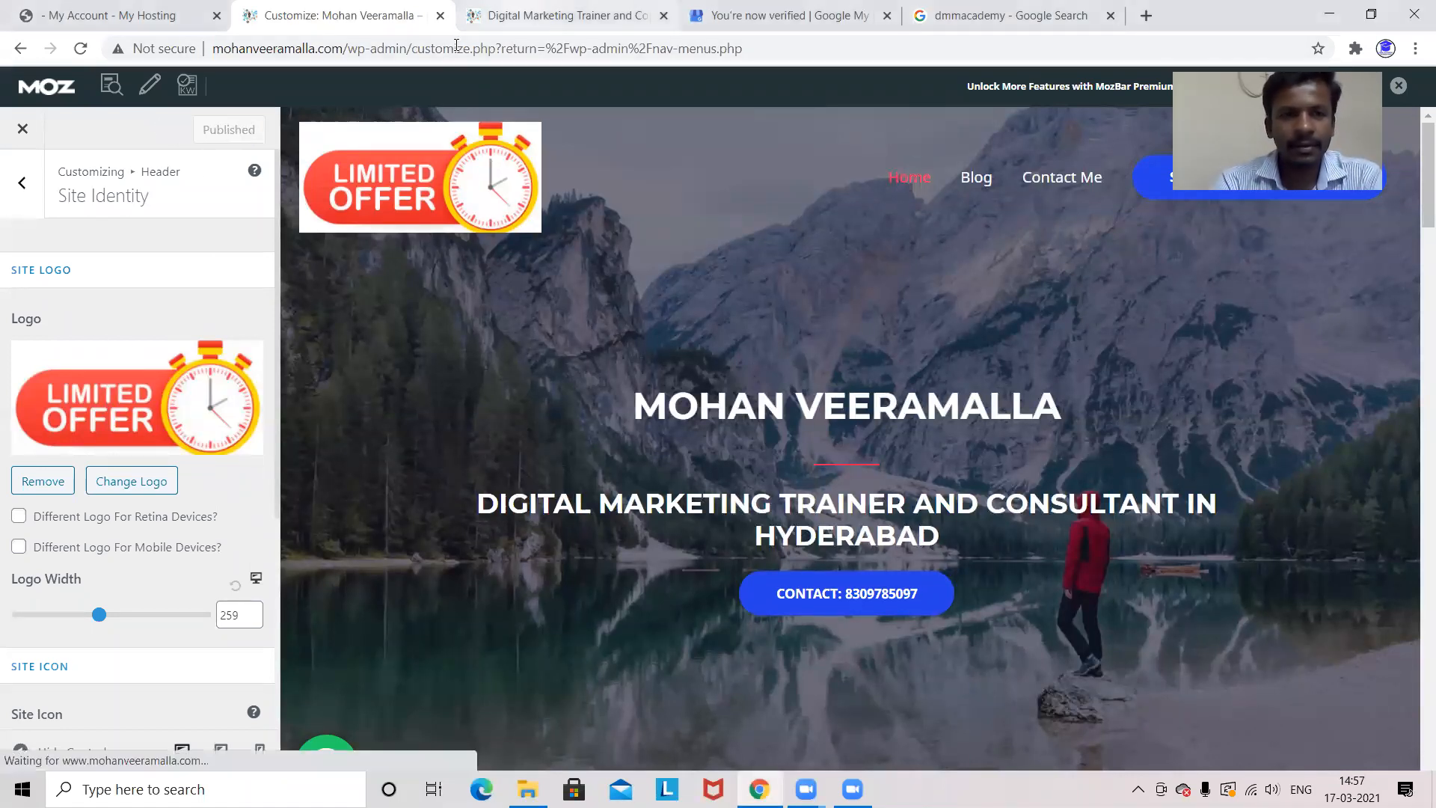
{"action": "left_click", "coordinate": [523, 15]}
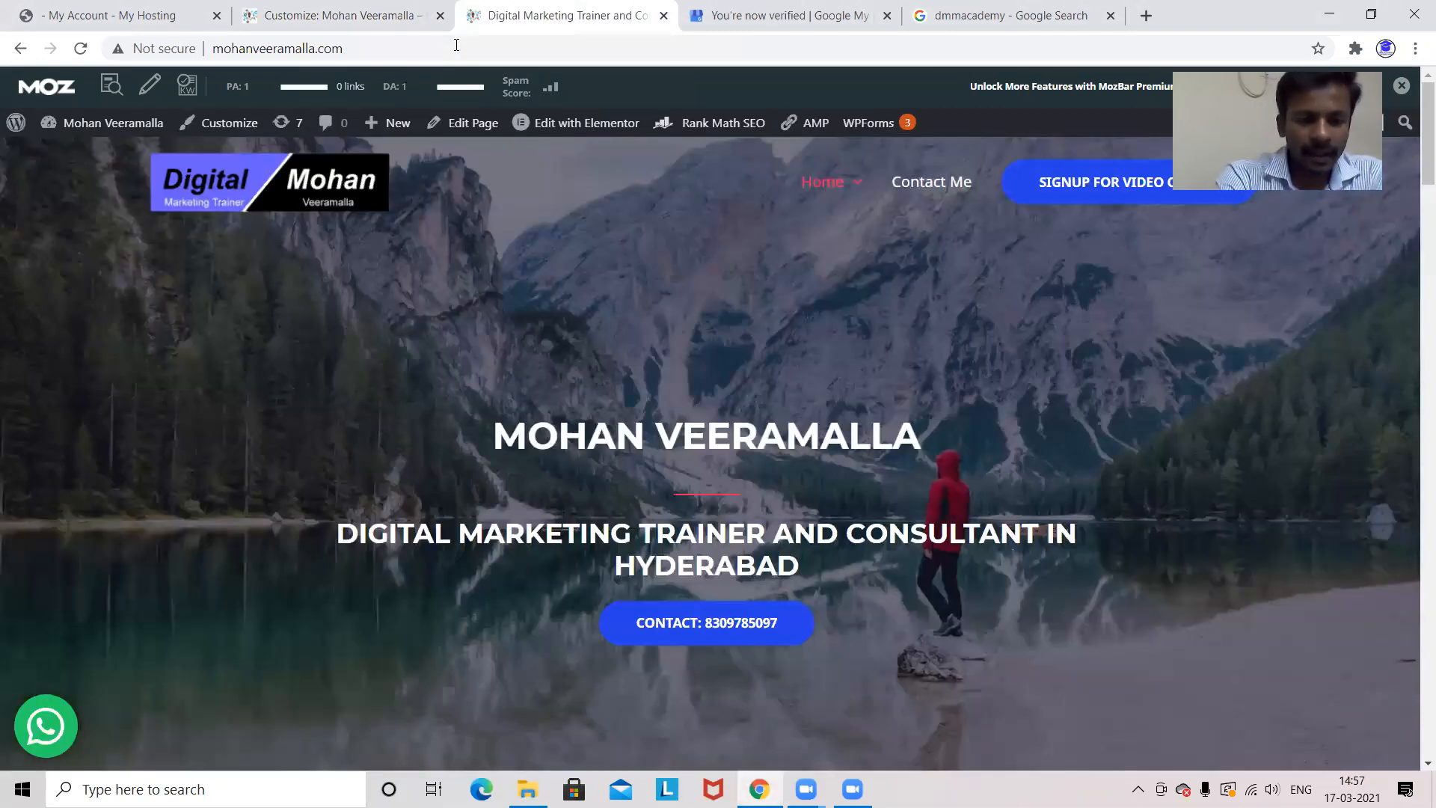
{"action": "key", "text": "F5"}
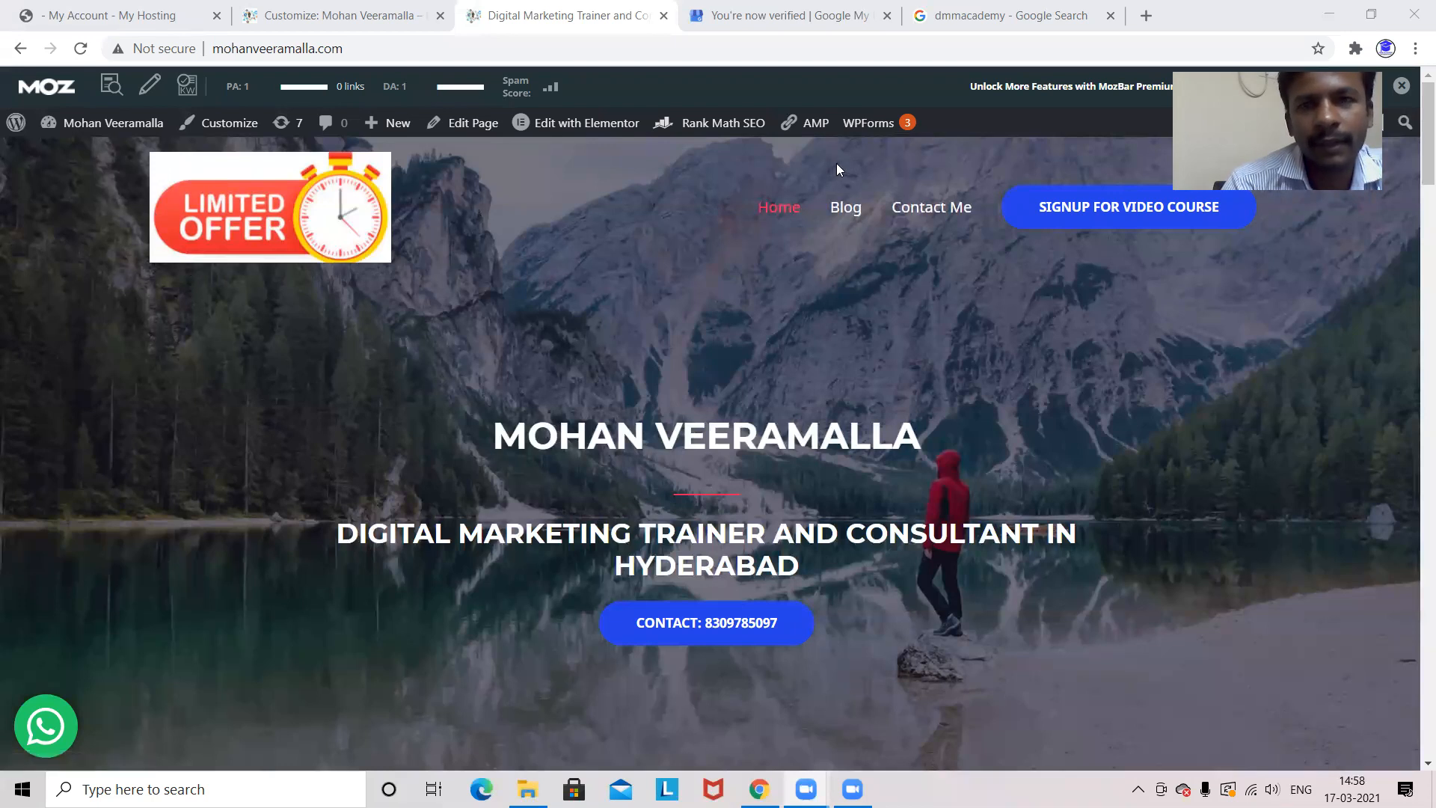
Open dmmacademy.in in a new browser tab to examine how its header logo looks.
{"action": "key", "text": "ctrl+t"}
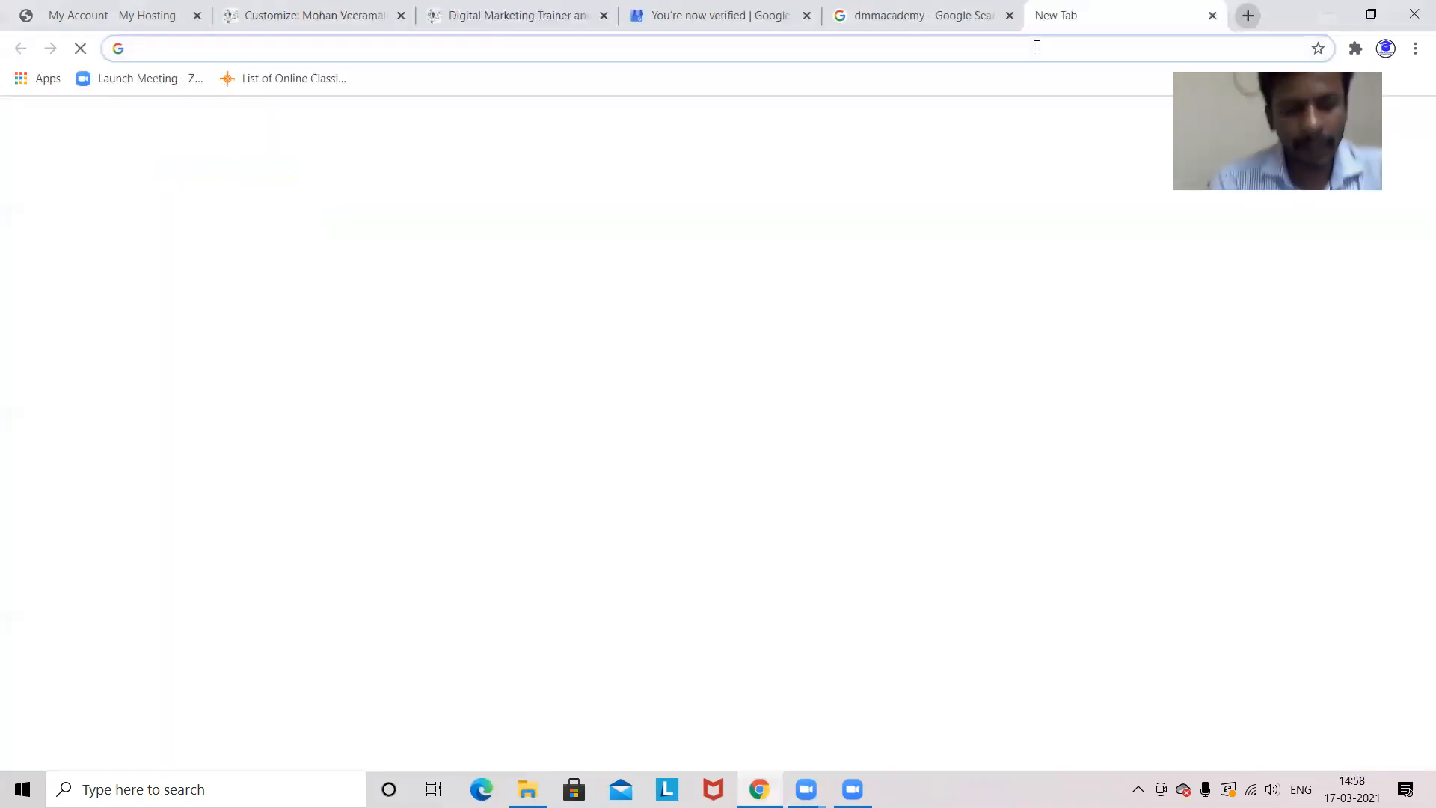
{"action": "type", "text": "dmmacademy.in"}
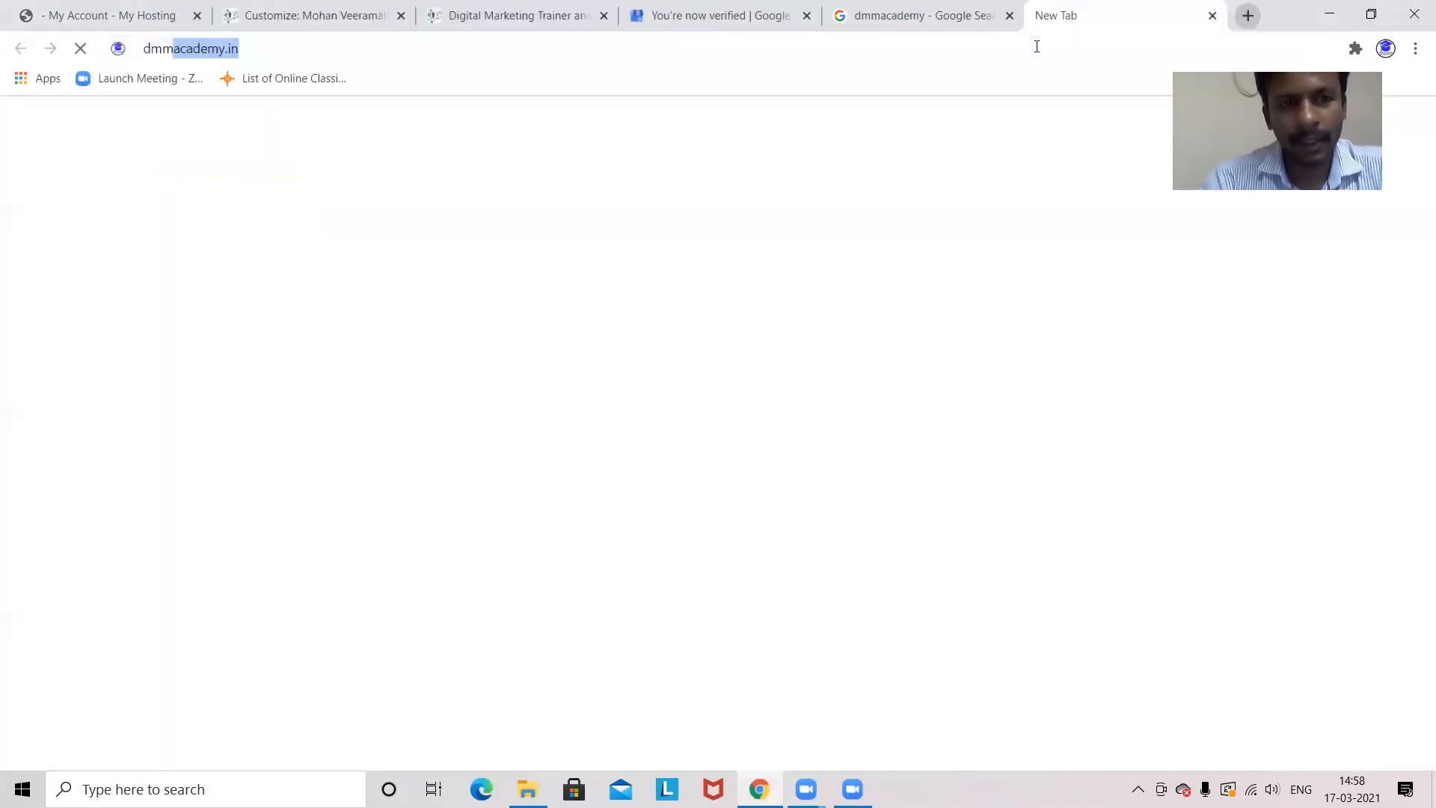
{"action": "key", "text": "Return"}
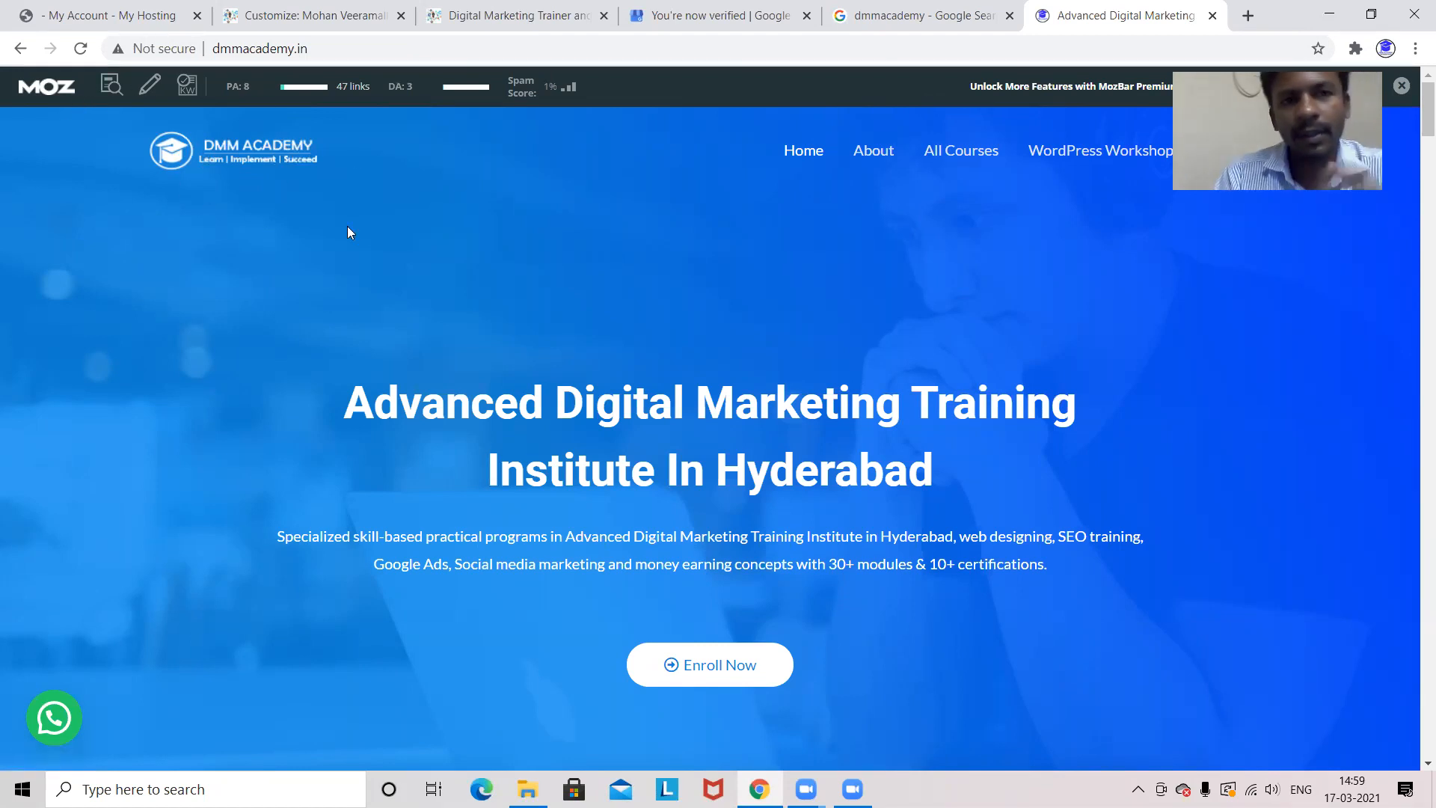
Back in the customizer's Site Identity settings, remove the limited-offer site logo.
{"action": "left_click", "coordinate": [304, 11]}
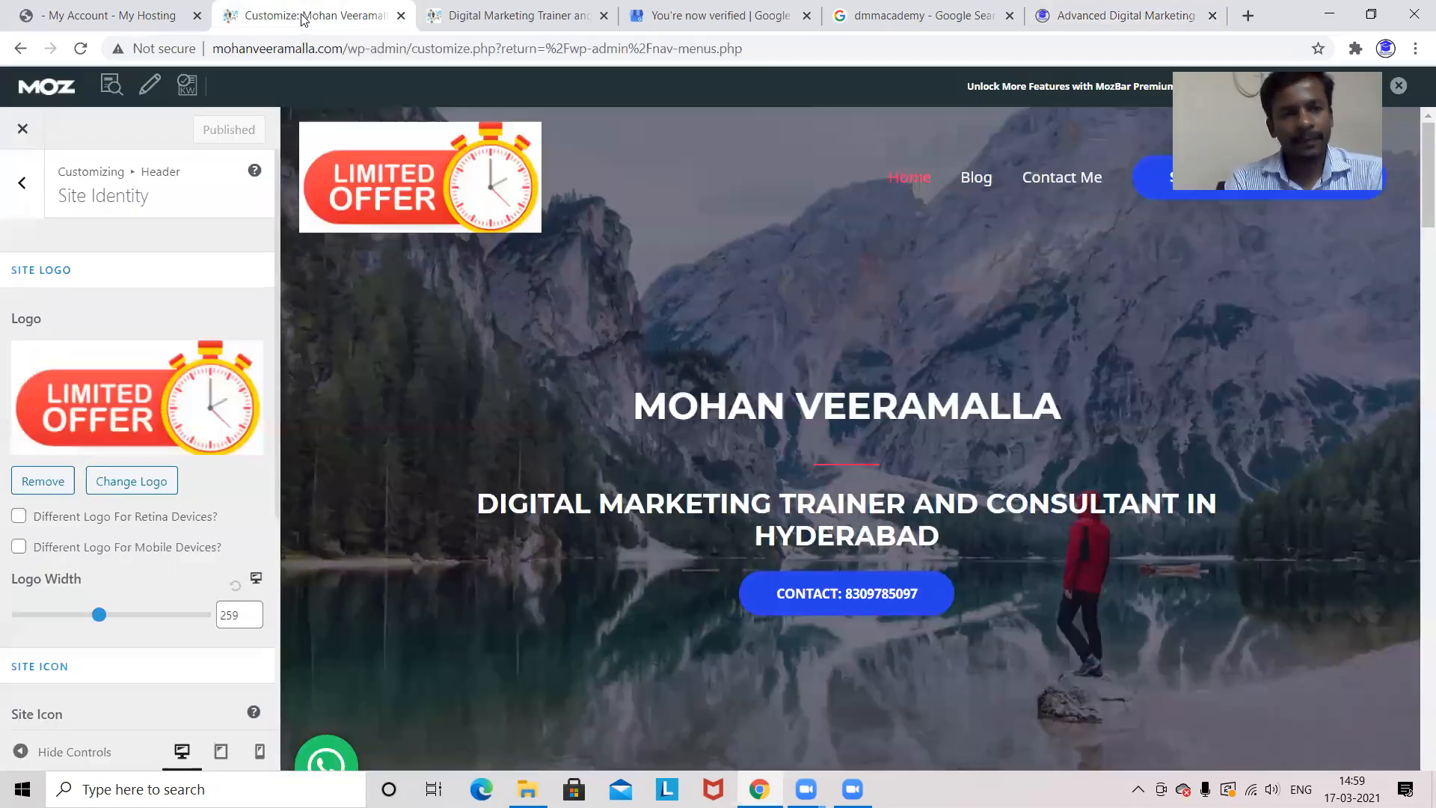
{"action": "left_click", "coordinate": [45, 480]}
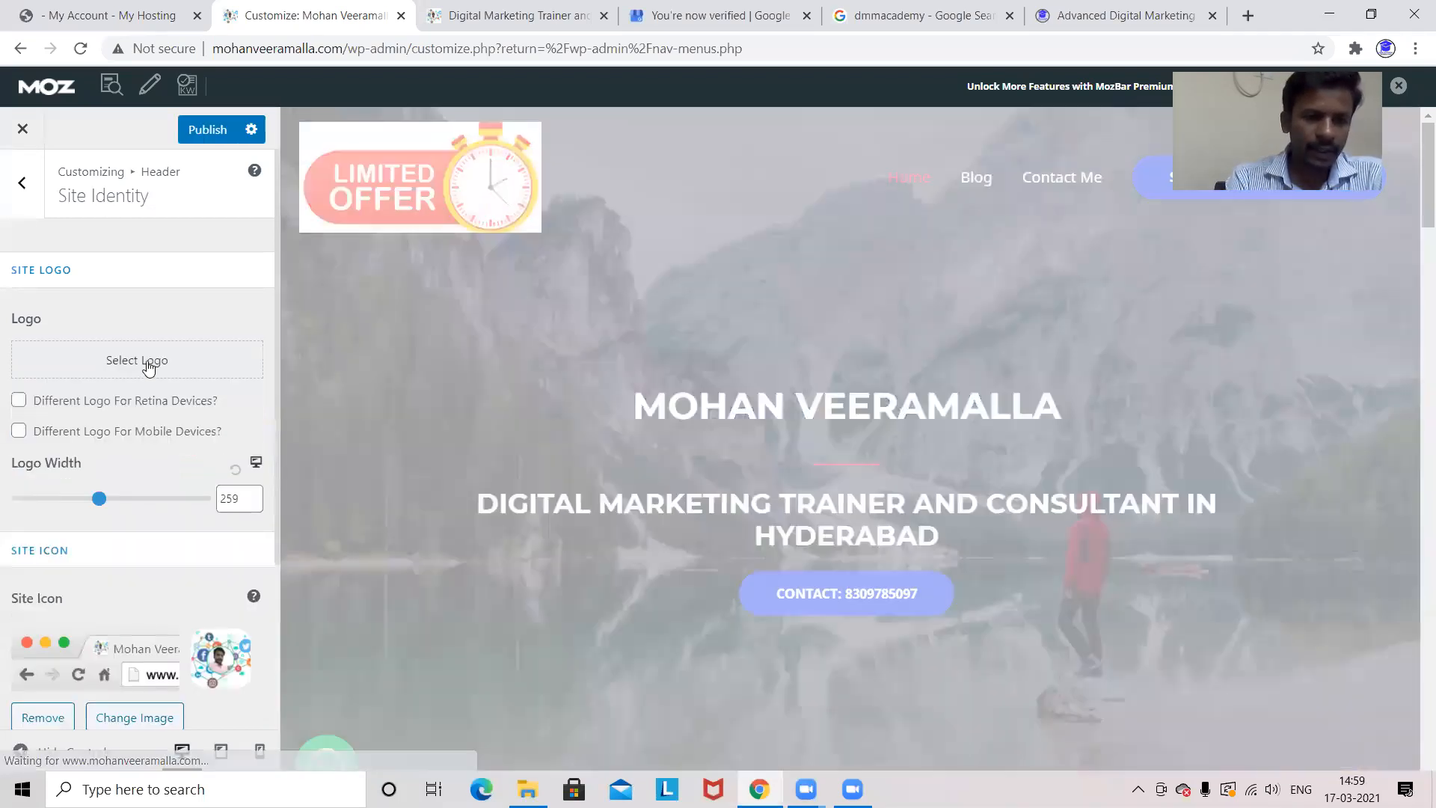
{"action": "left_click", "coordinate": [147, 365]}
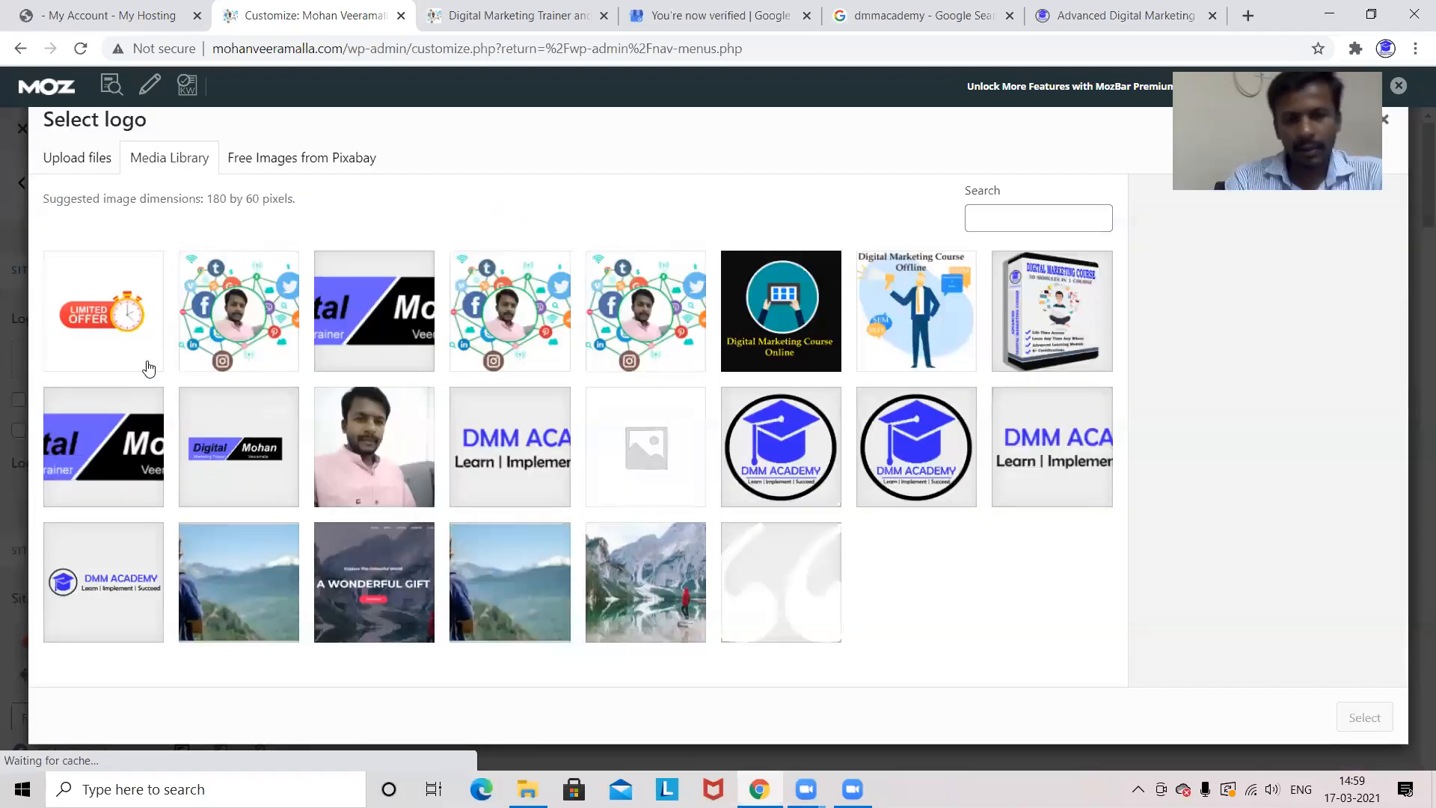
{"action": "left_click", "coordinate": [398, 351]}
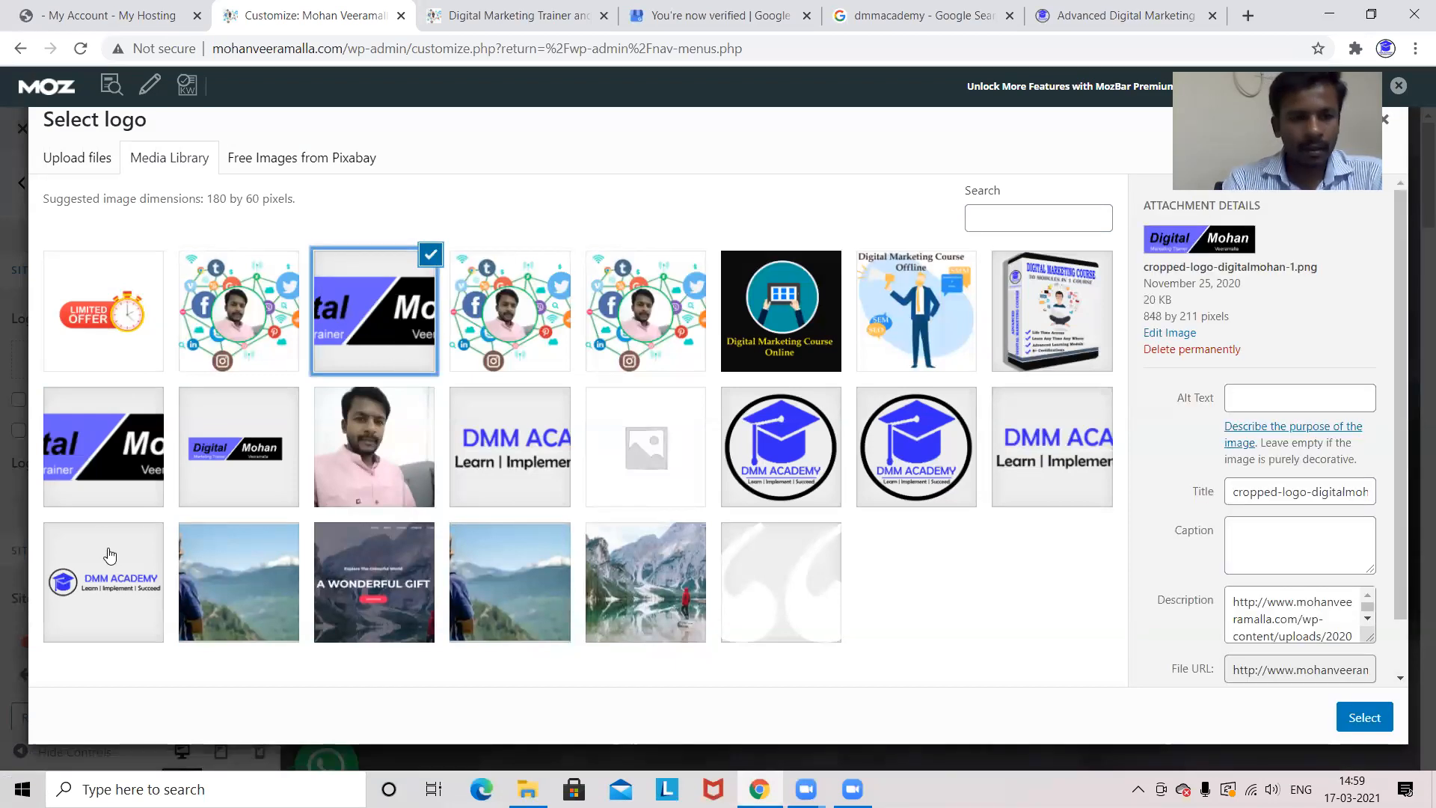
{"action": "left_click", "coordinate": [100, 469]}
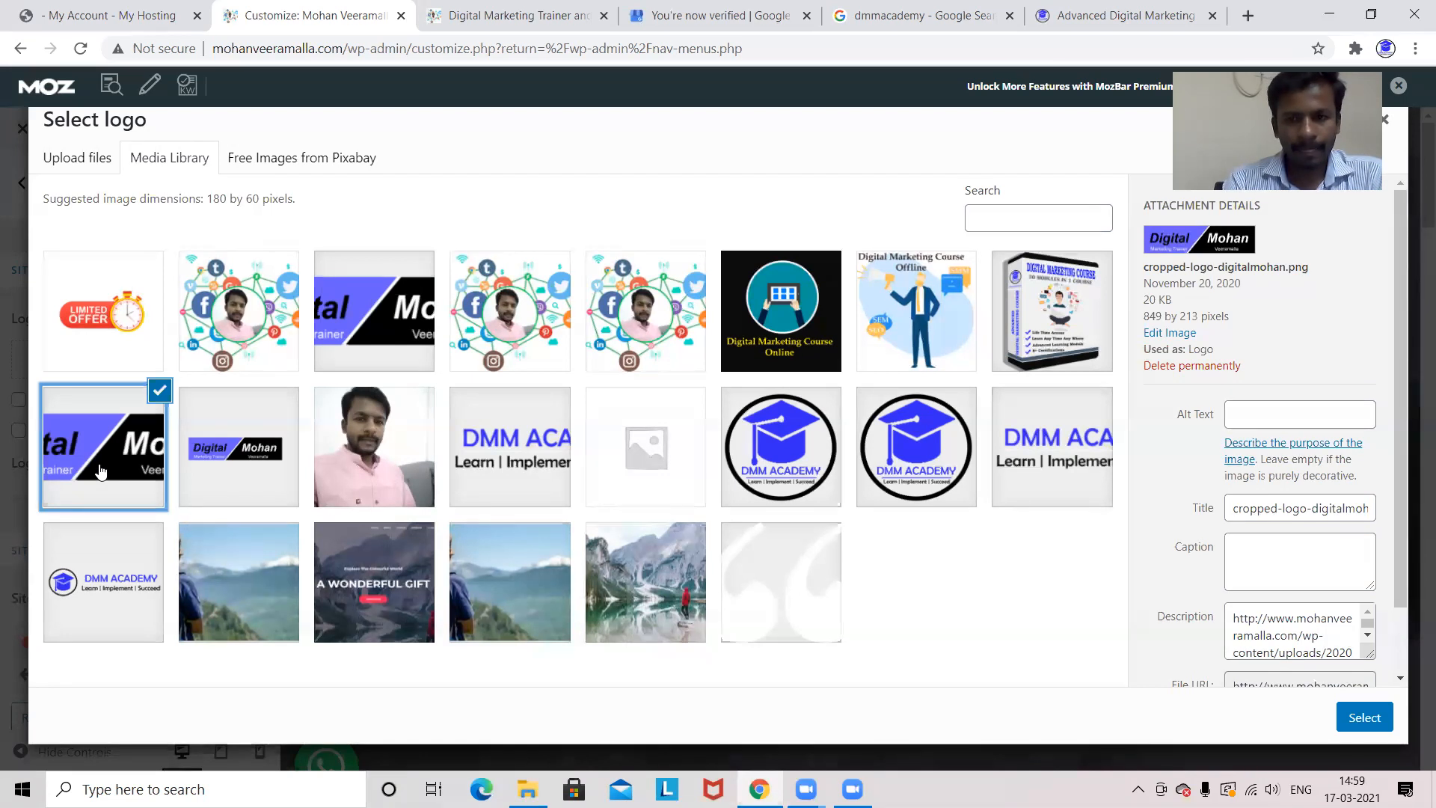
{"action": "left_click", "coordinate": [1364, 718]}
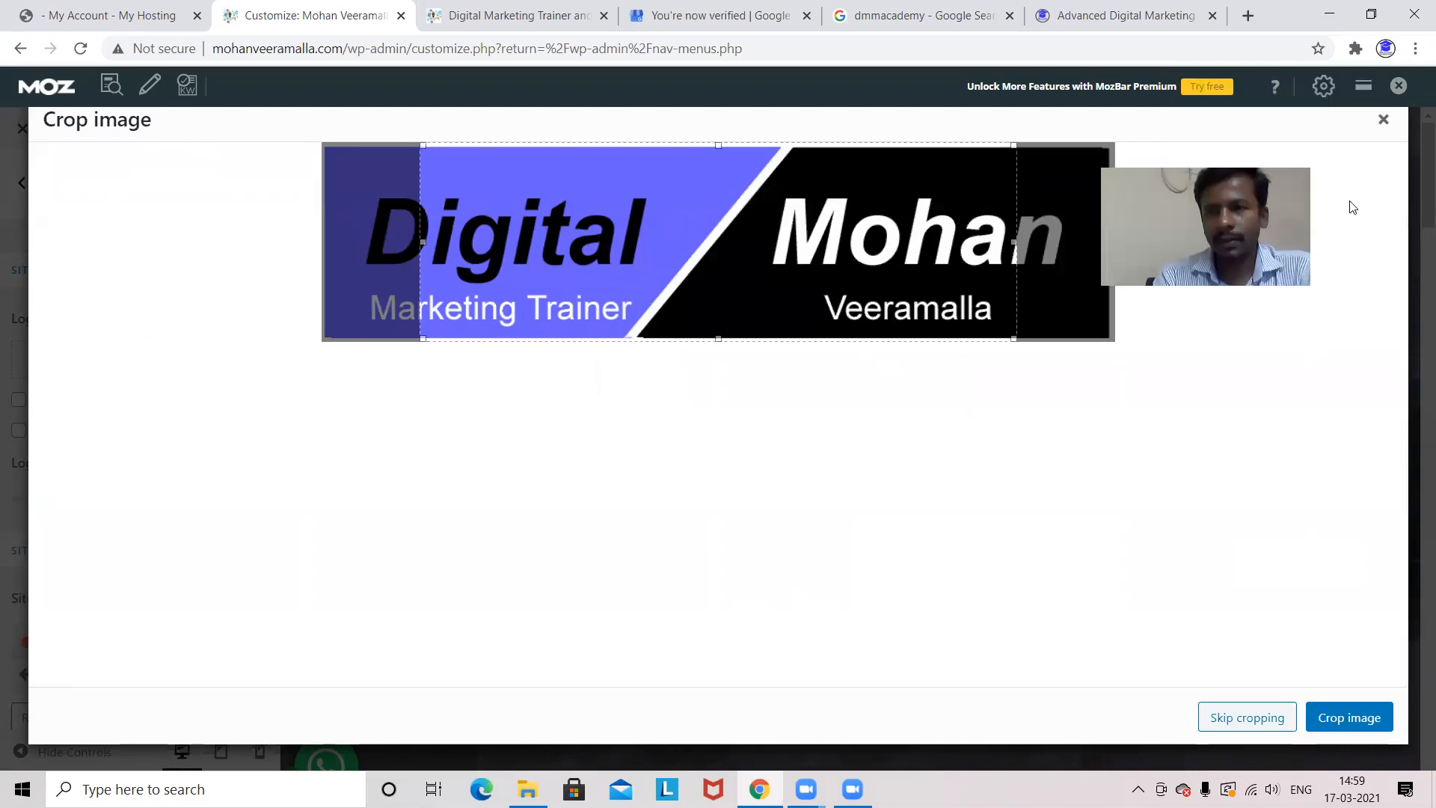
{"action": "left_click", "coordinate": [1384, 119]}
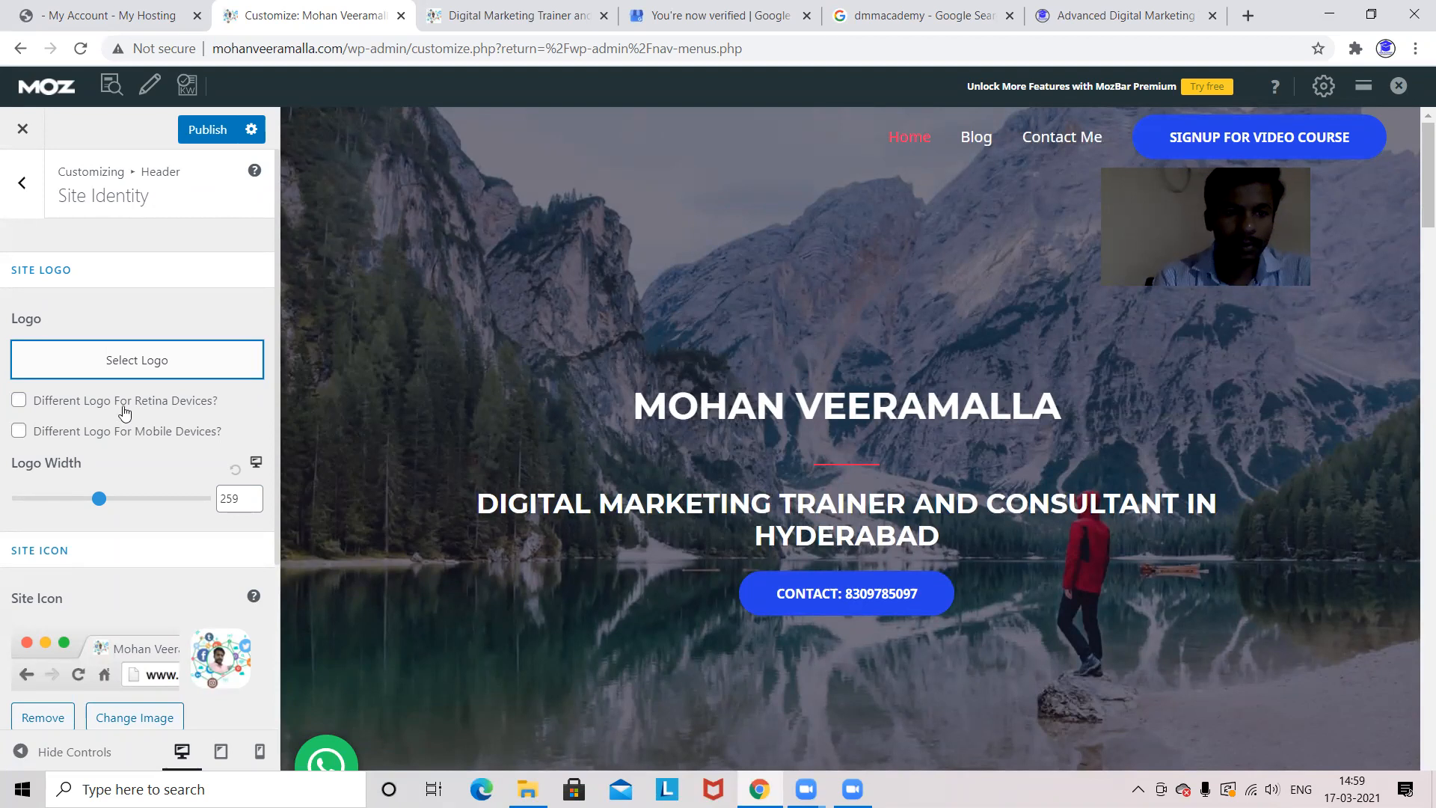
{"action": "left_click", "coordinate": [137, 364]}
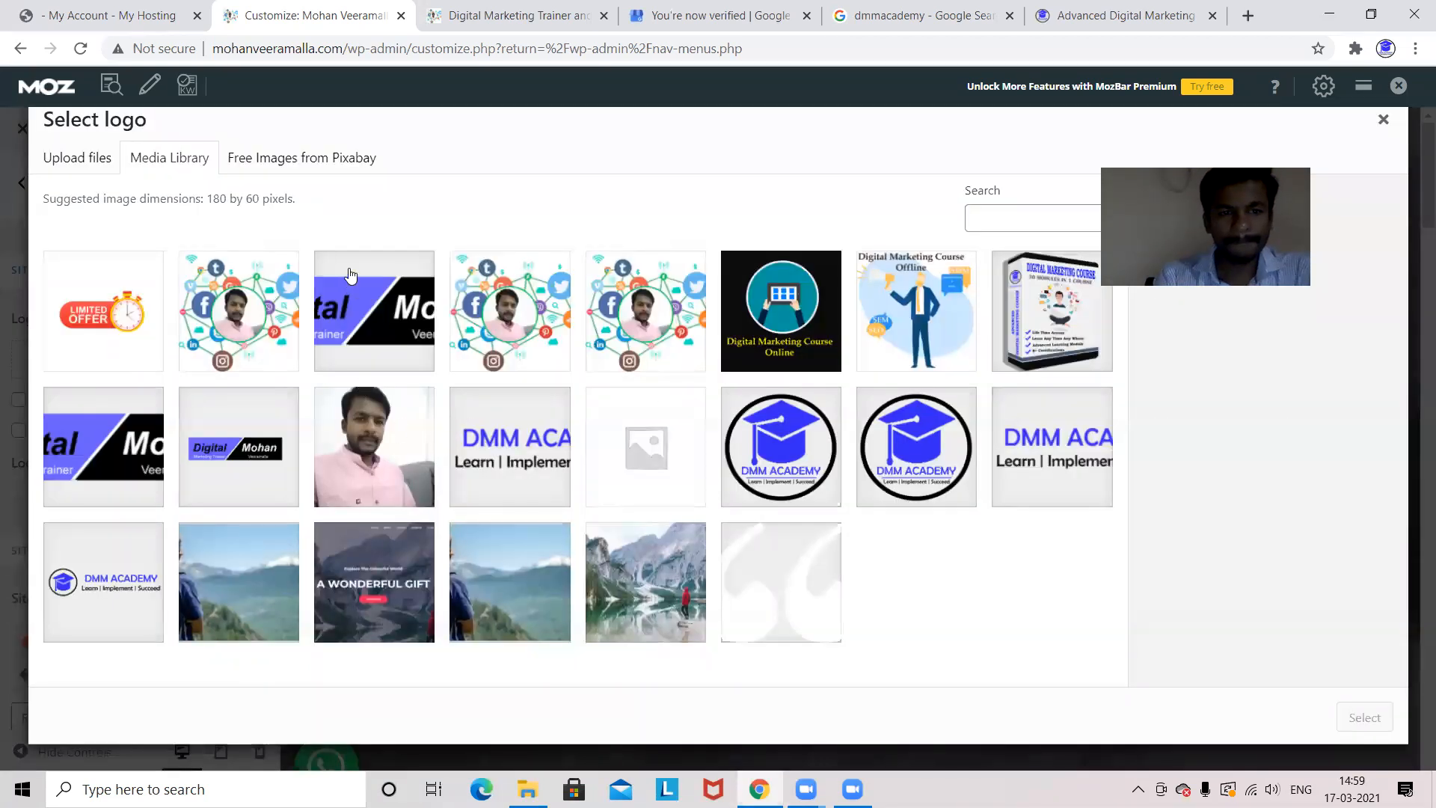
{"action": "left_click", "coordinate": [353, 291]}
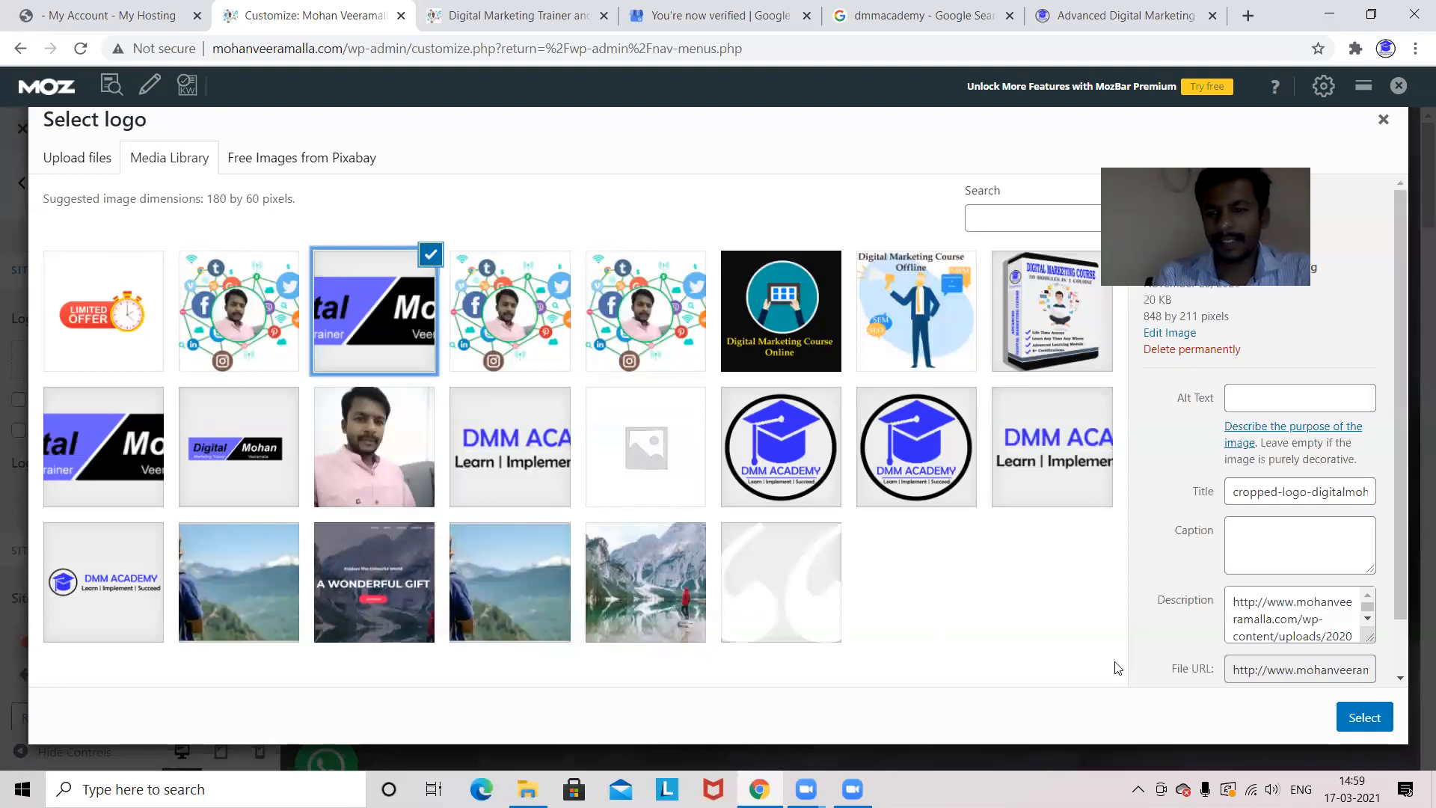
{"action": "left_click", "coordinate": [1346, 718]}
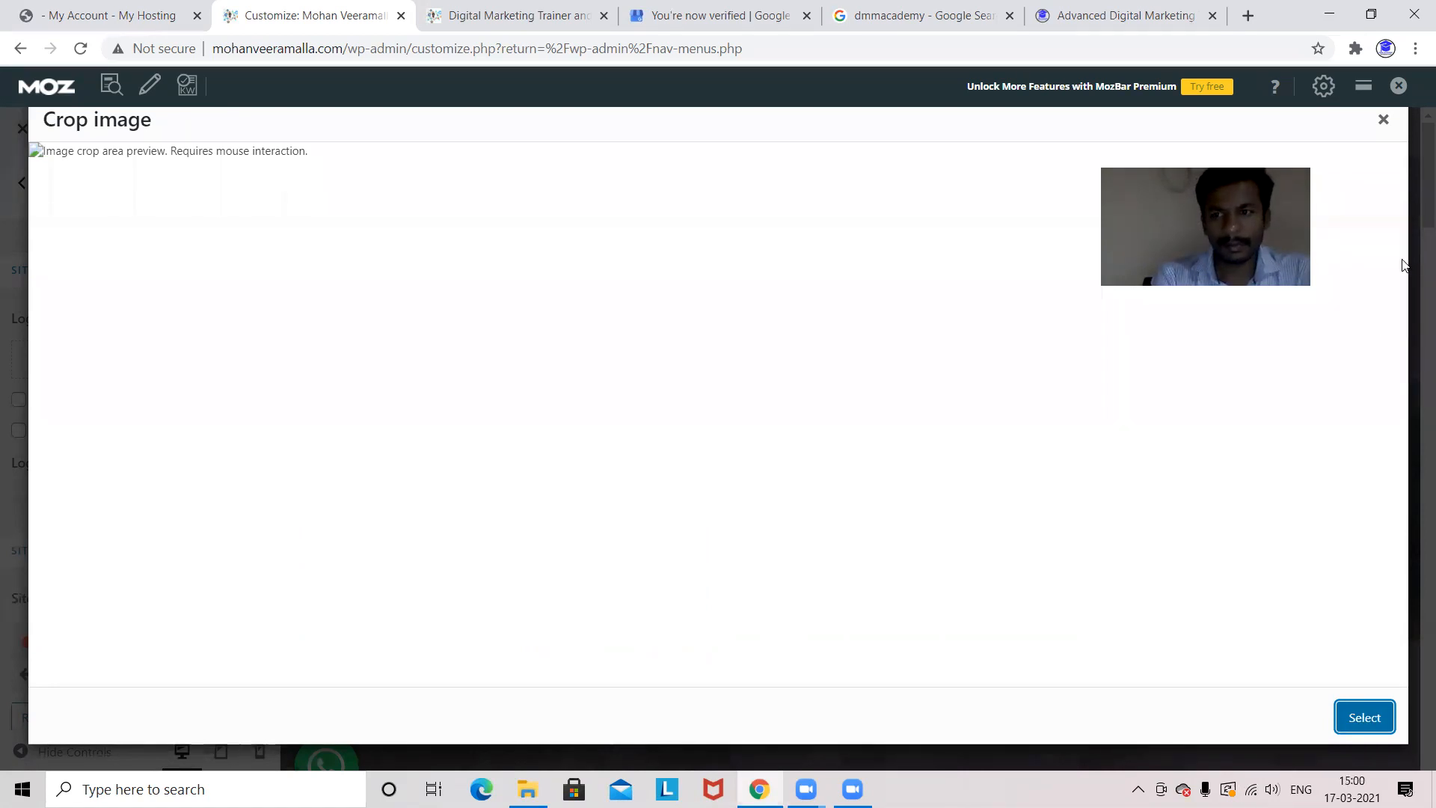
{"action": "left_click", "coordinate": [1383, 123]}
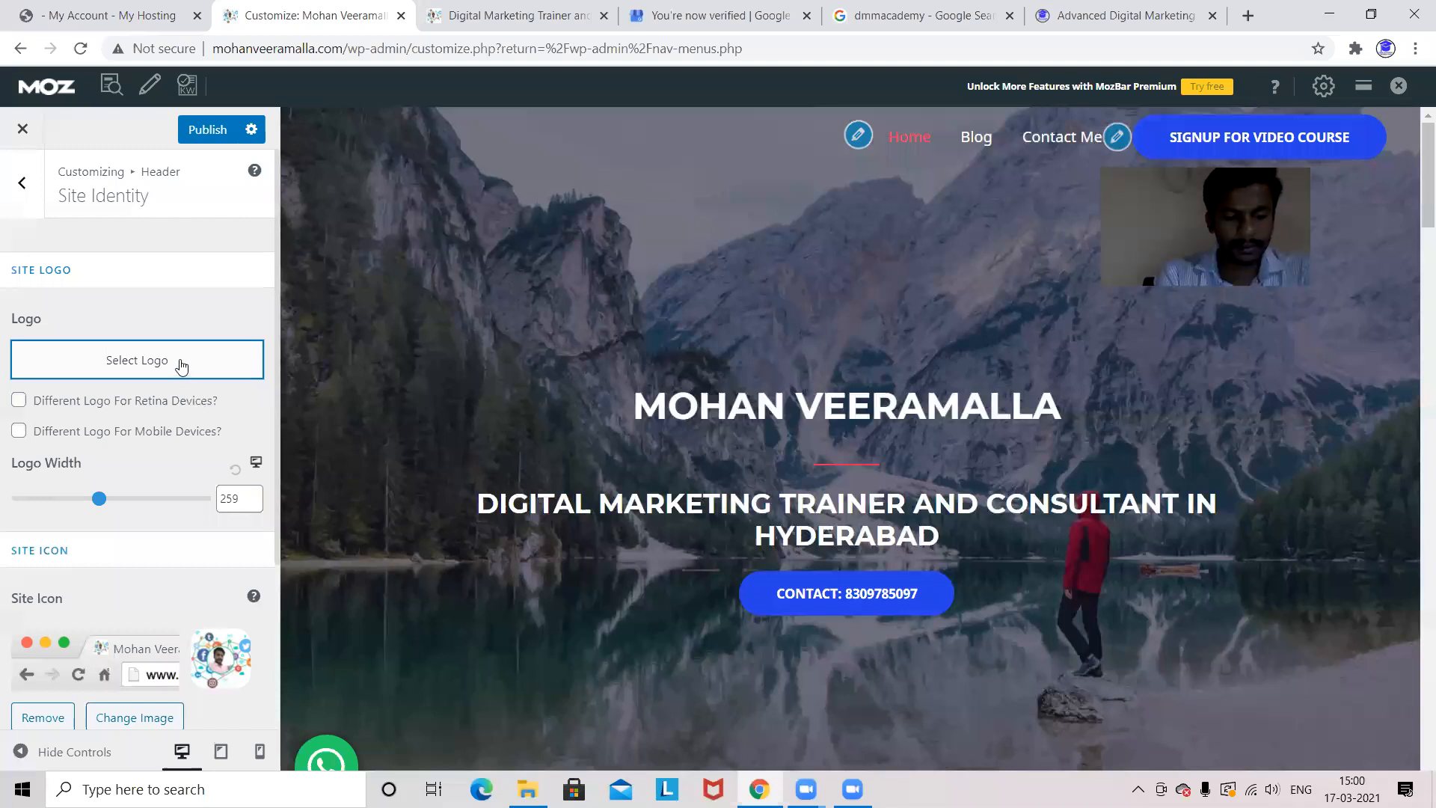
{"action": "left_click", "coordinate": [181, 367]}
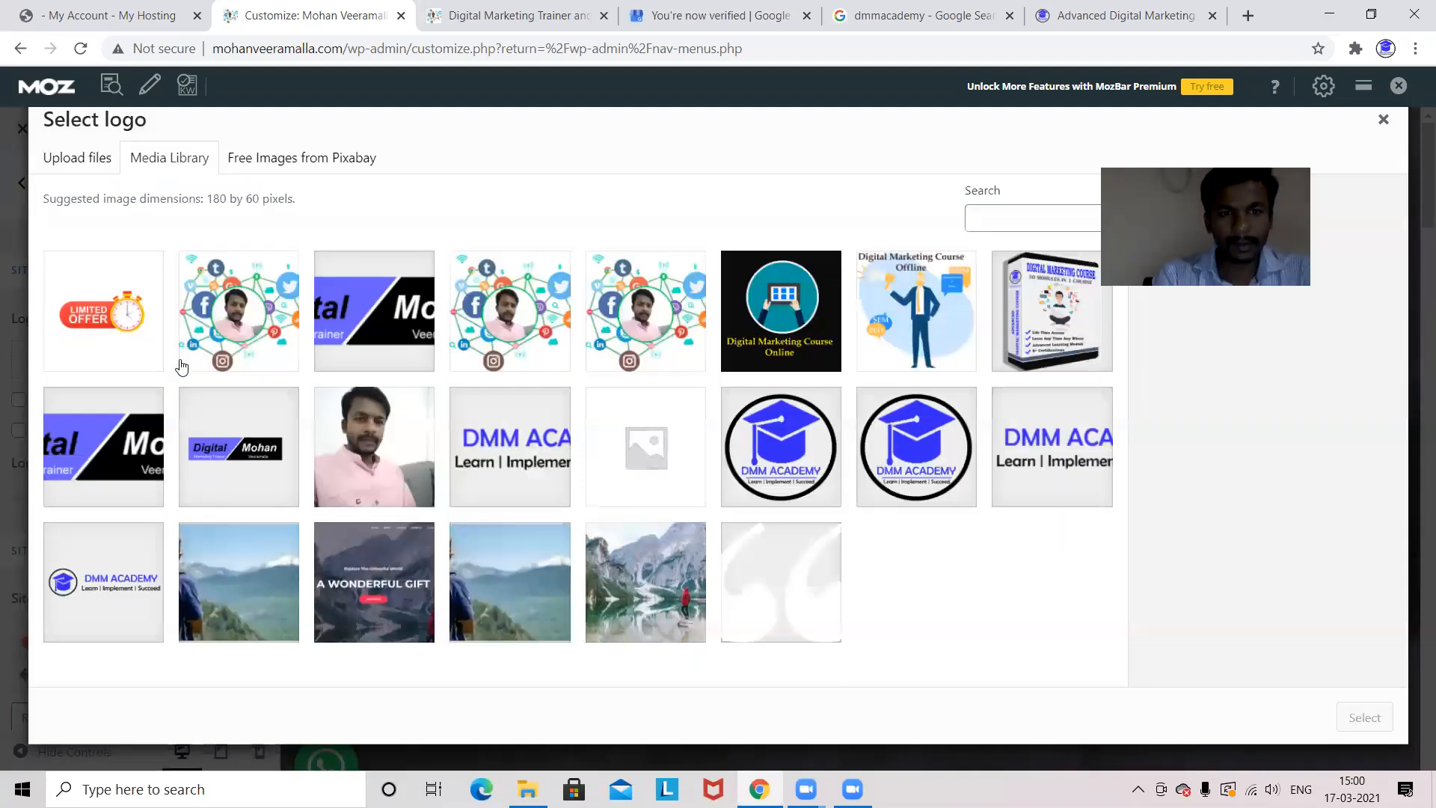
{"action": "left_click", "coordinate": [356, 314]}
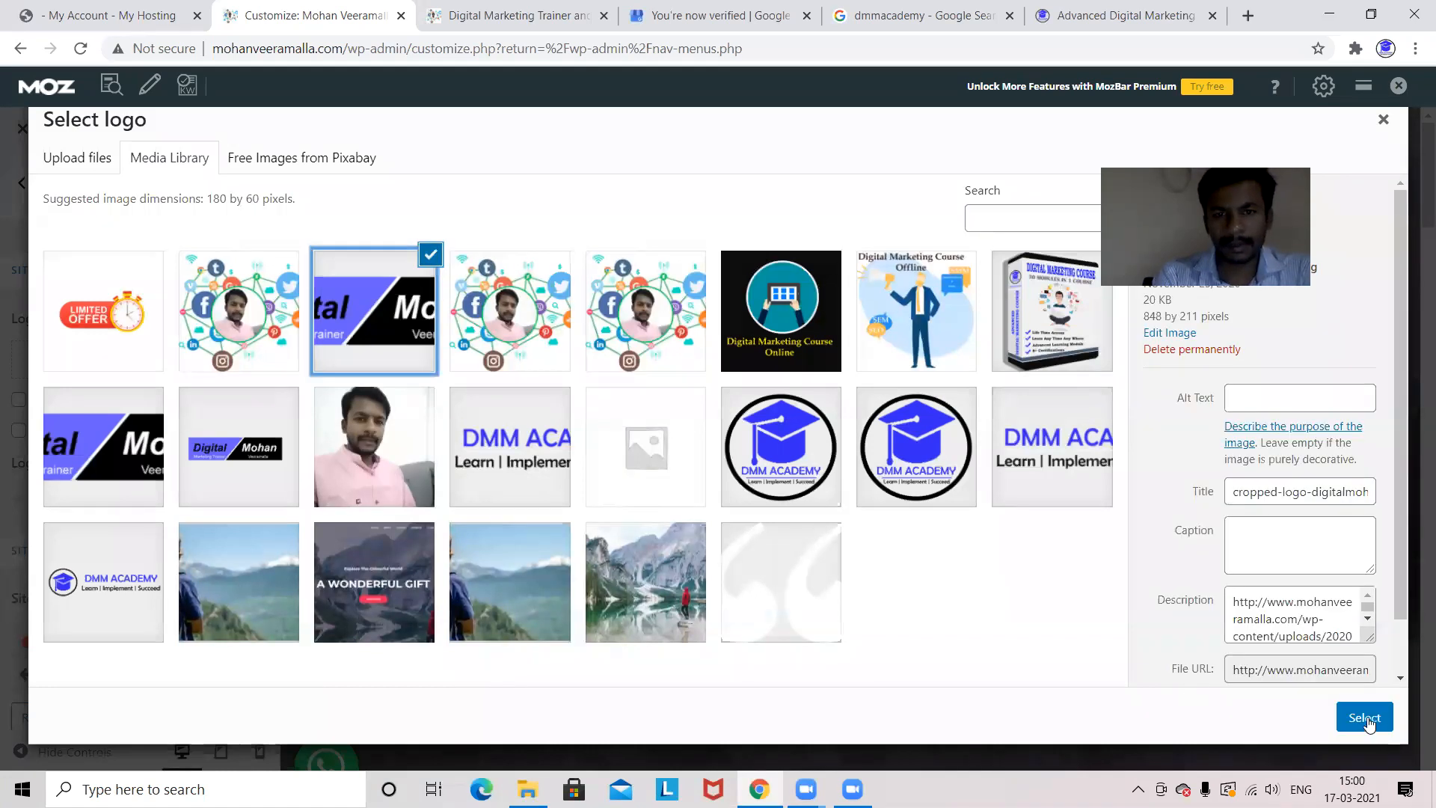
{"action": "left_click", "coordinate": [1365, 719]}
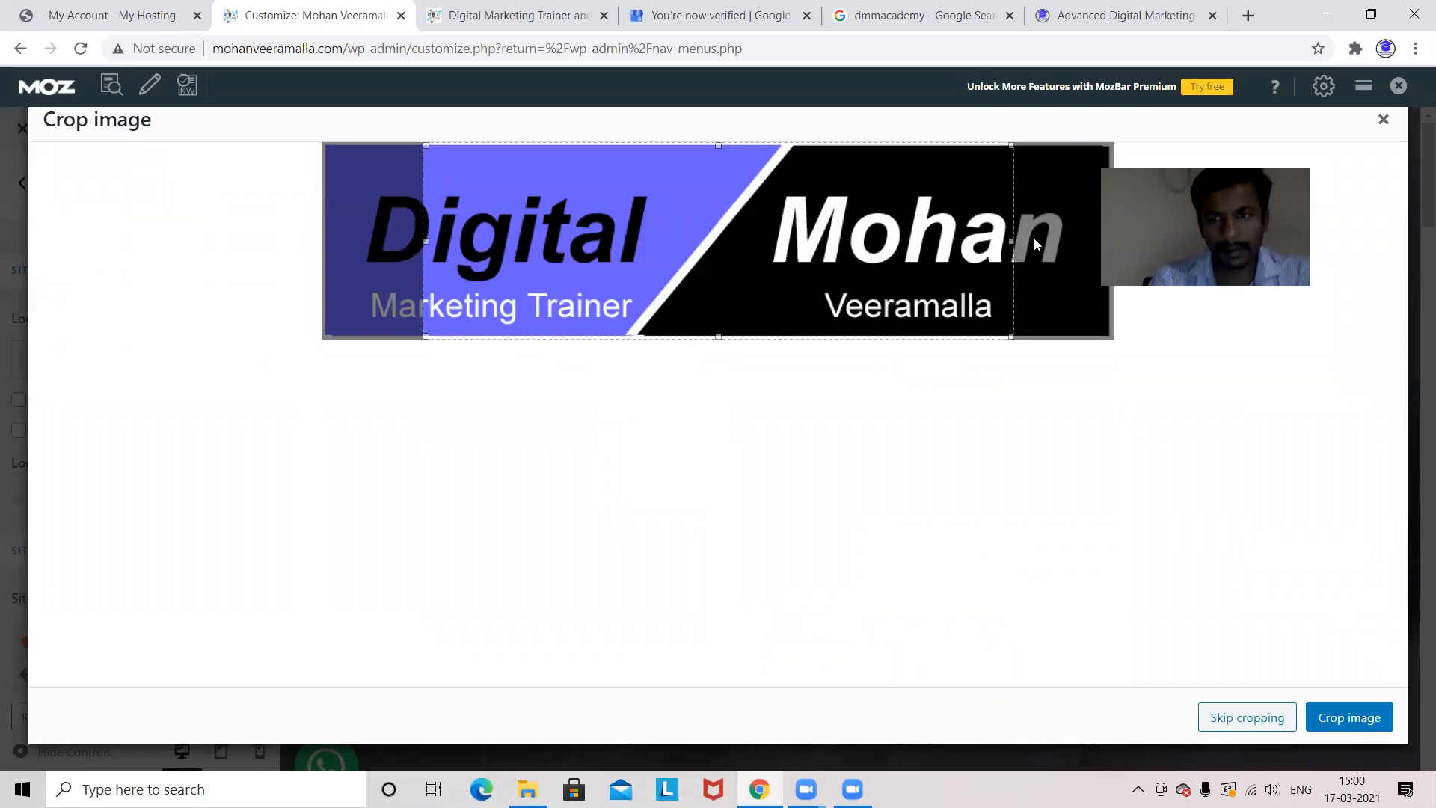
{"action": "left_click", "coordinate": [1382, 120]}
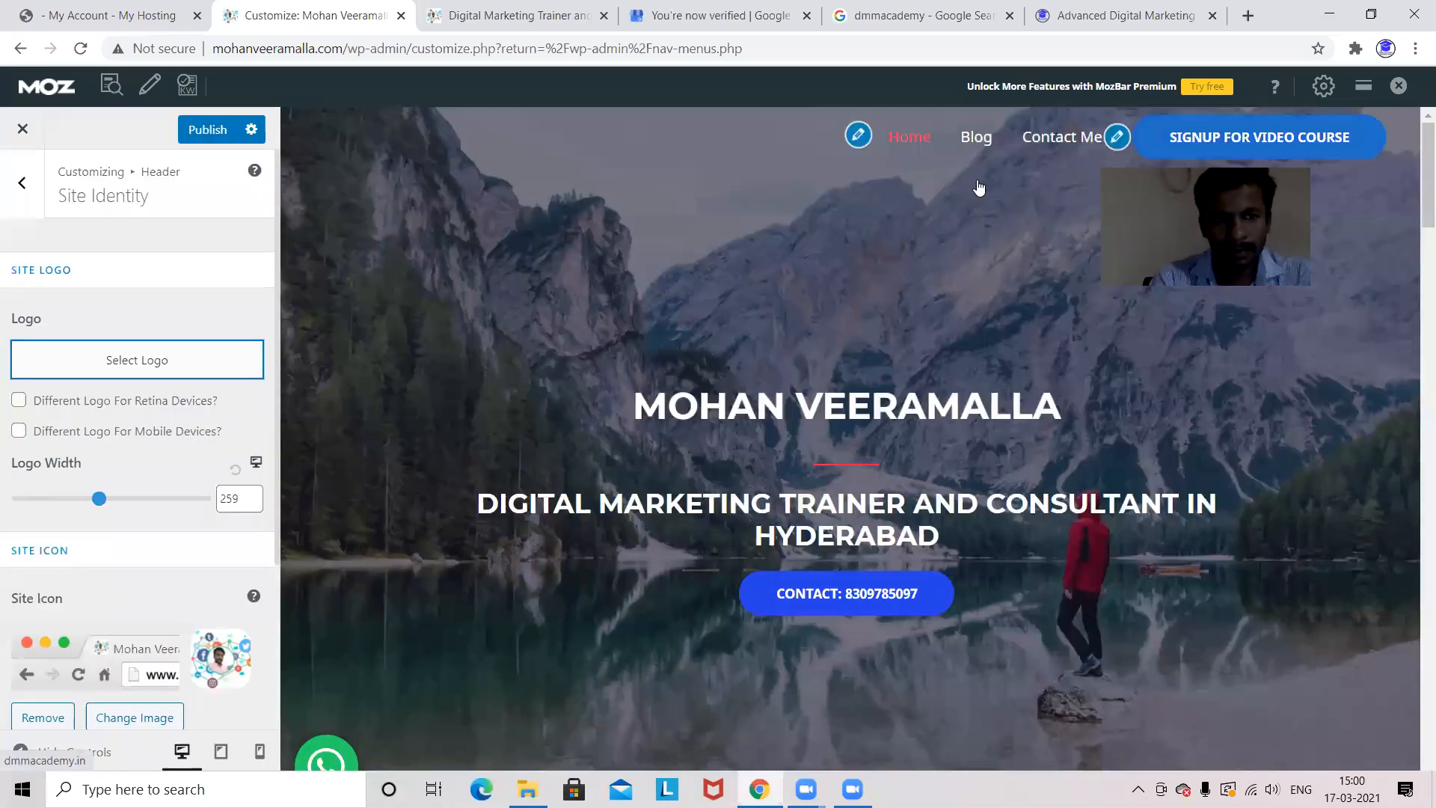
Choose the uncropped purple-and-black Marketing Trainer logo from the media library and crop it to the banner's edges as the site logo.
{"action": "left_click", "coordinate": [144, 359]}
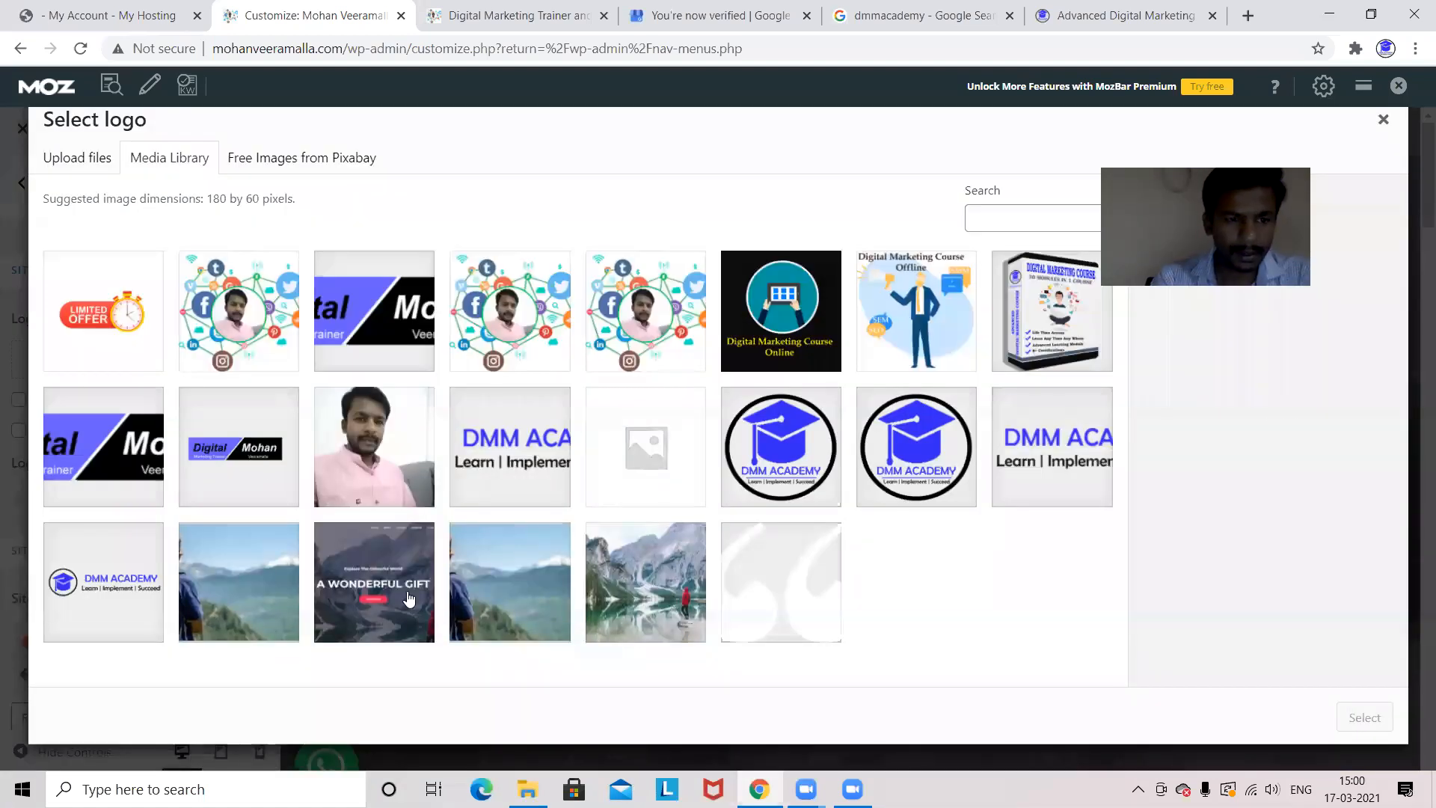
{"action": "left_click", "coordinate": [255, 461]}
{"action": "left_click", "coordinate": [1353, 718]}
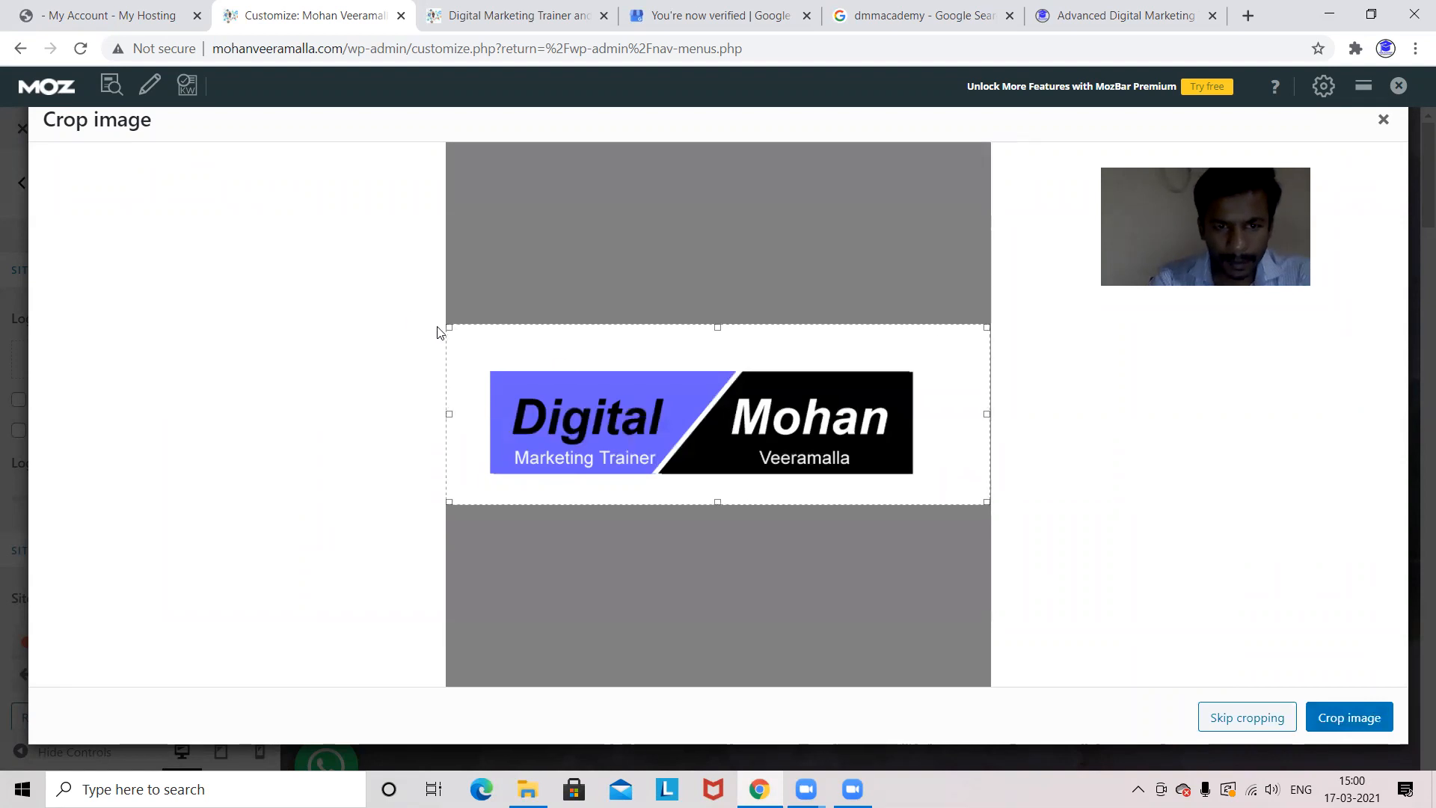
{"action": "left_click_drag", "start_coordinate": [446, 327], "coordinate": [489, 371]}
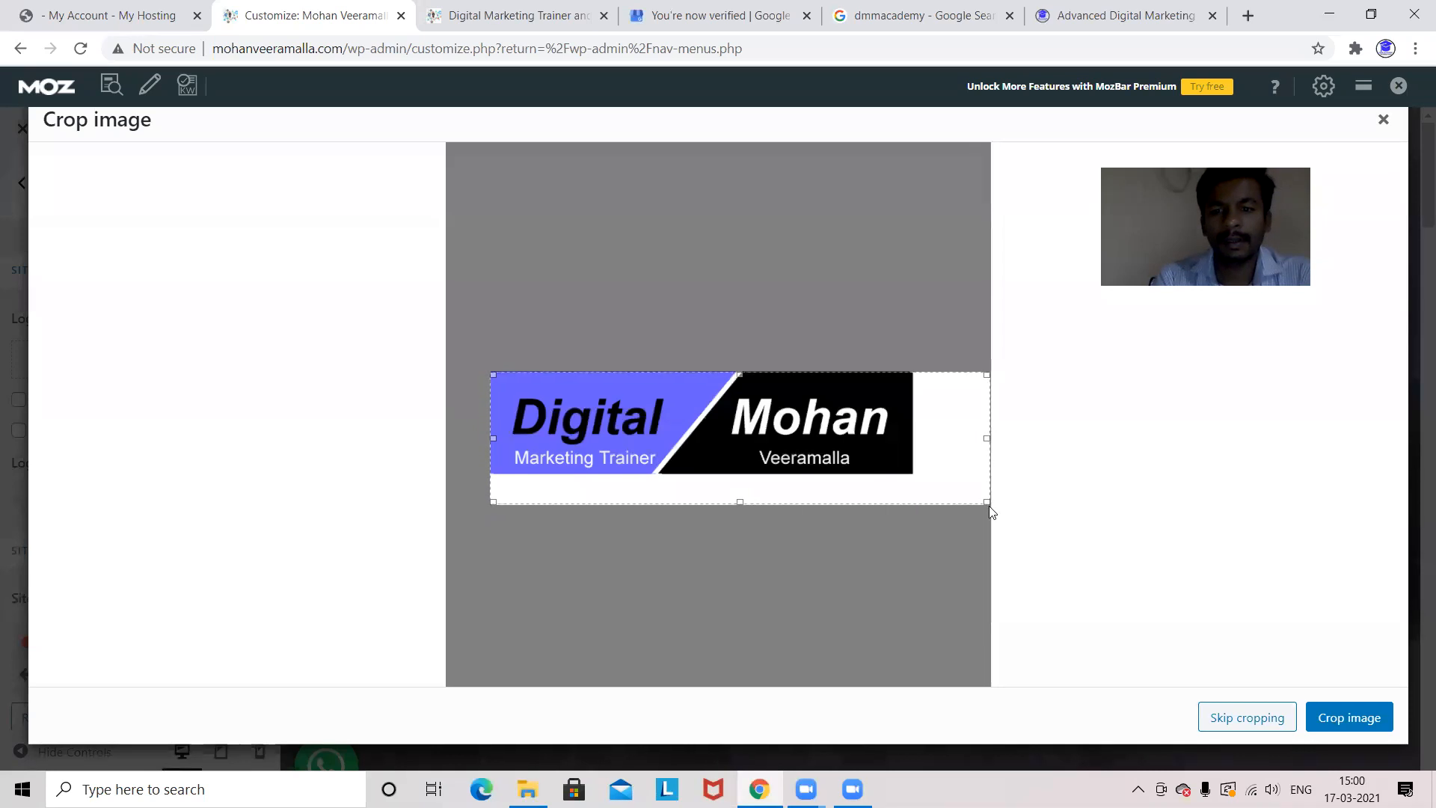
{"action": "left_click_drag", "start_coordinate": [986, 502], "coordinate": [914, 474]}
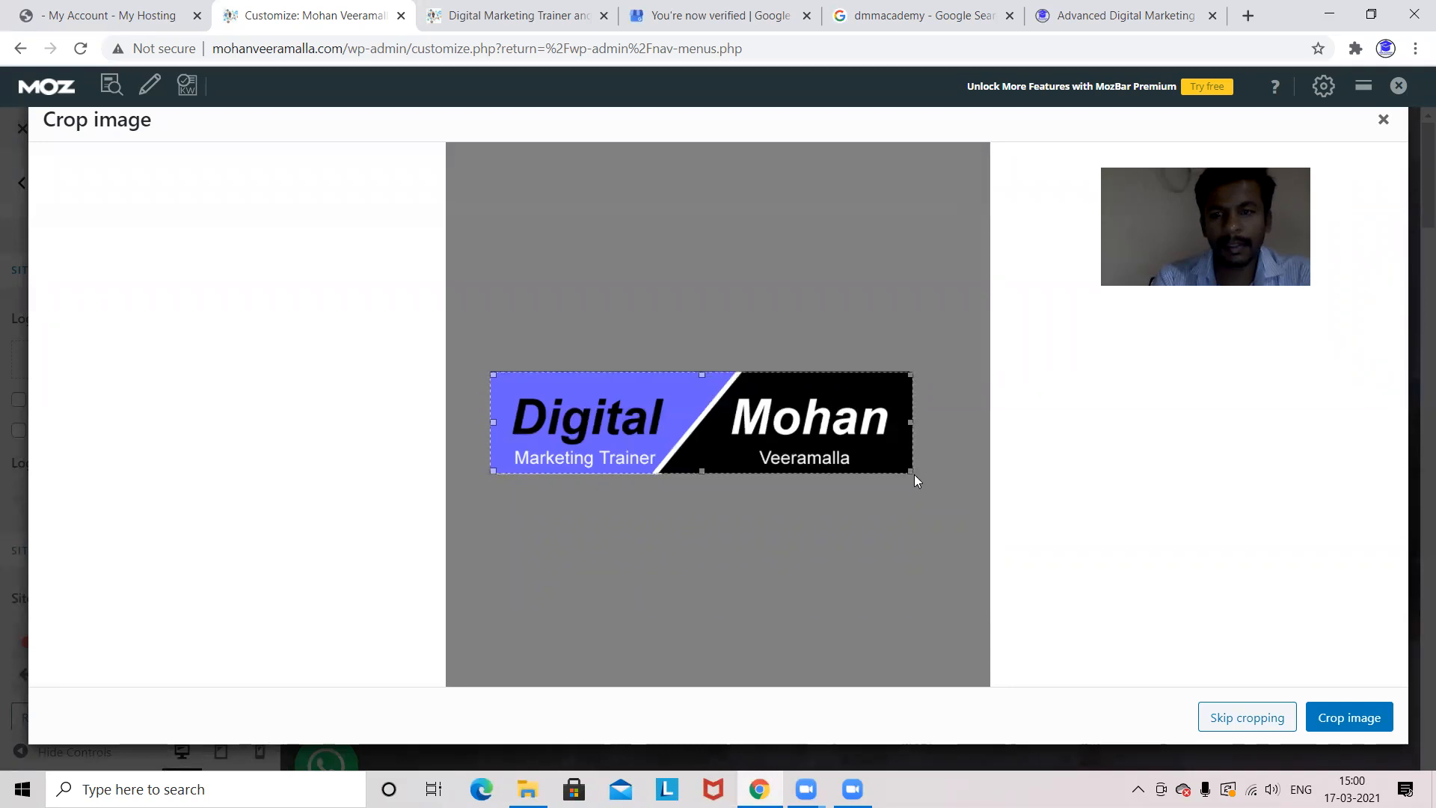
{"action": "left_click", "coordinate": [1338, 724]}
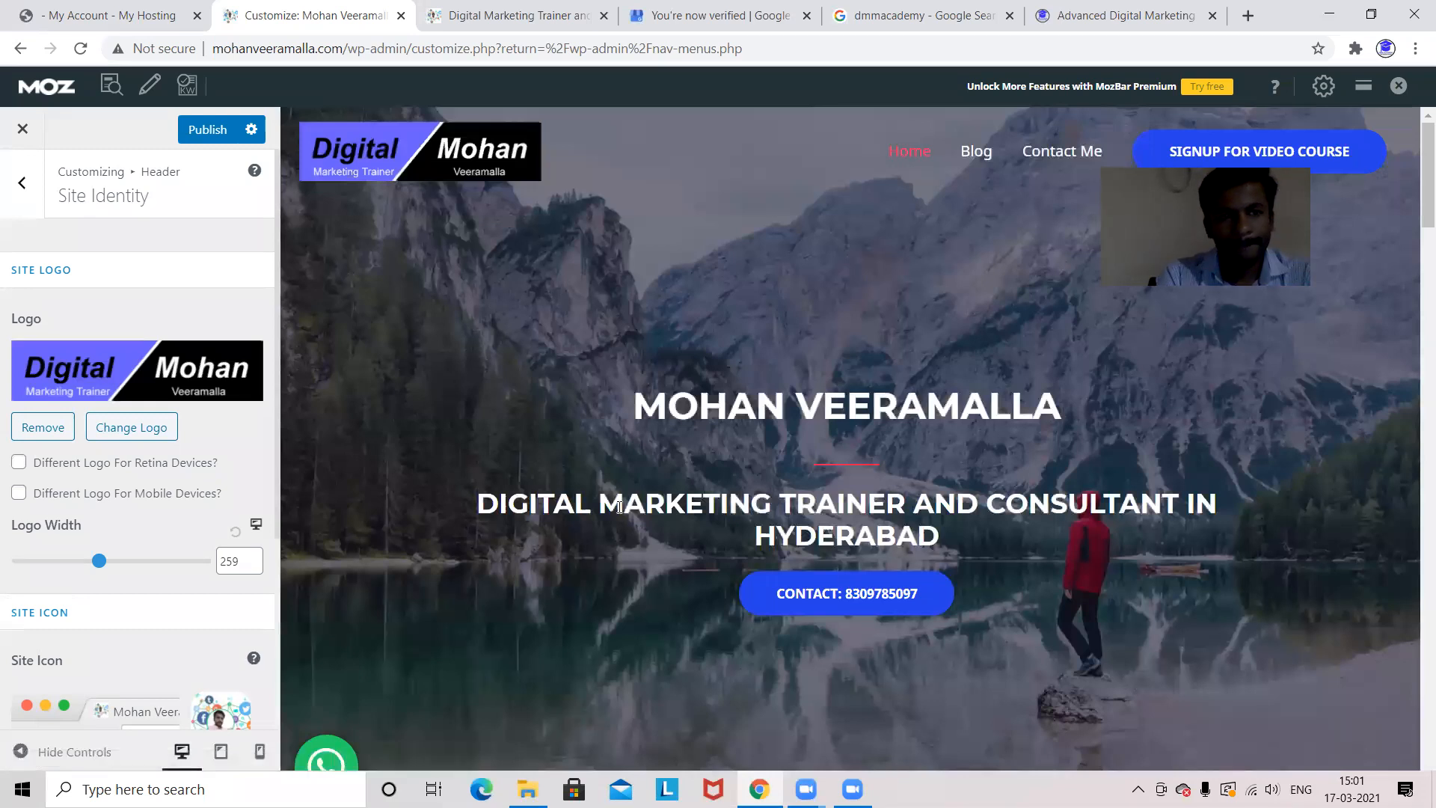
Publish the purple-and-black banner logo and compare the reloaded live site's header with the customizer preview.
{"action": "left_click", "coordinate": [219, 130]}
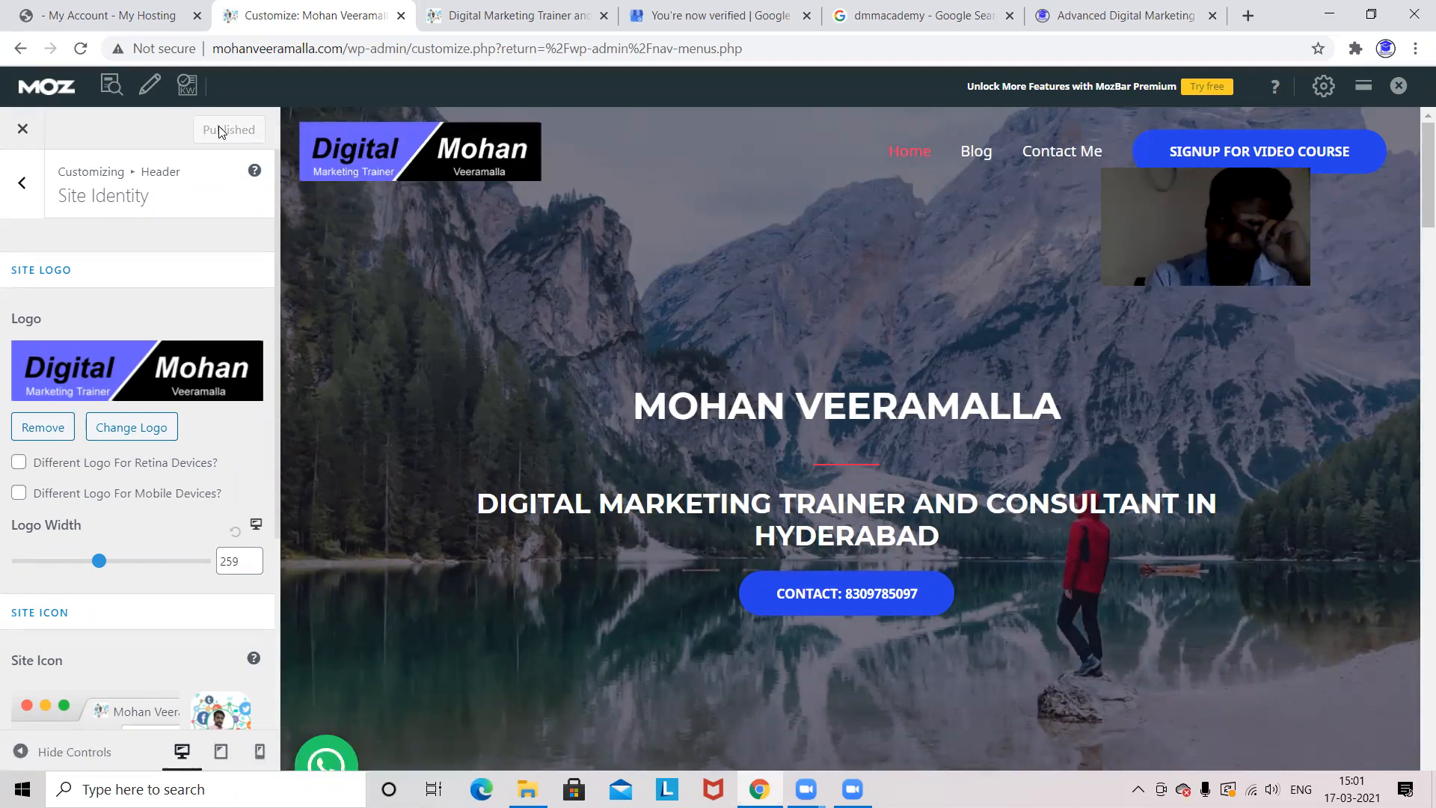
{"action": "left_click", "coordinate": [507, 18]}
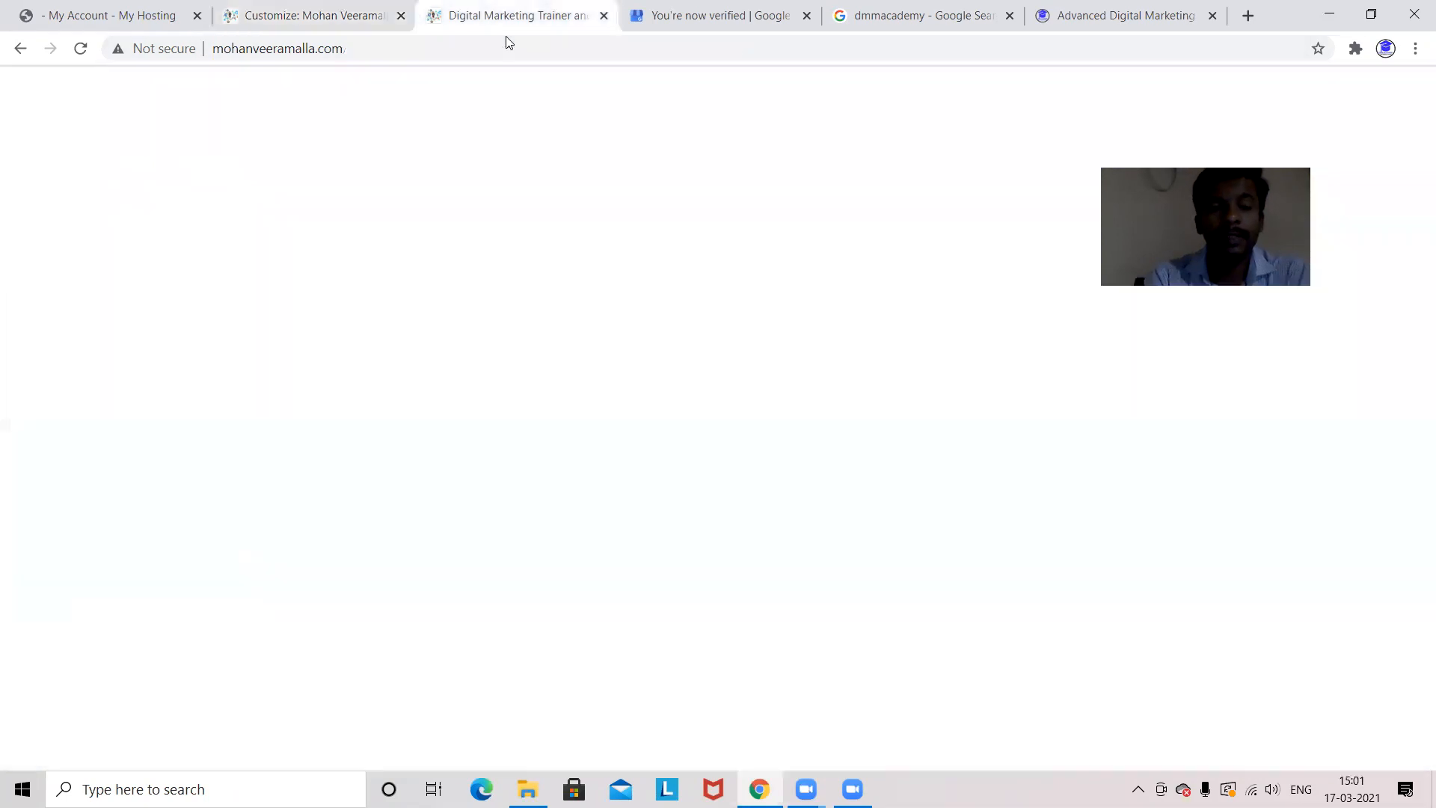
{"action": "key", "text": "F5"}
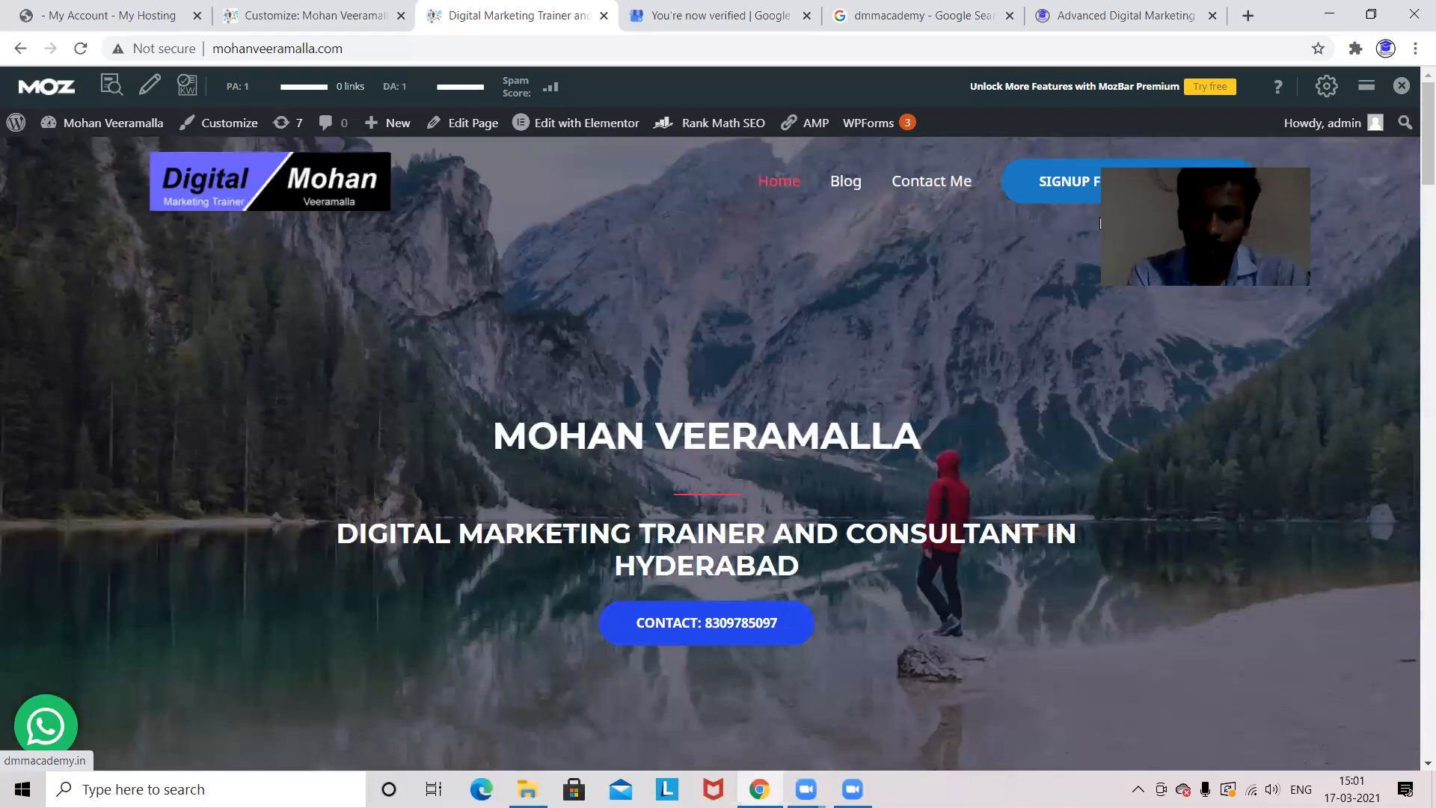
{"action": "left_click", "coordinate": [362, 30]}
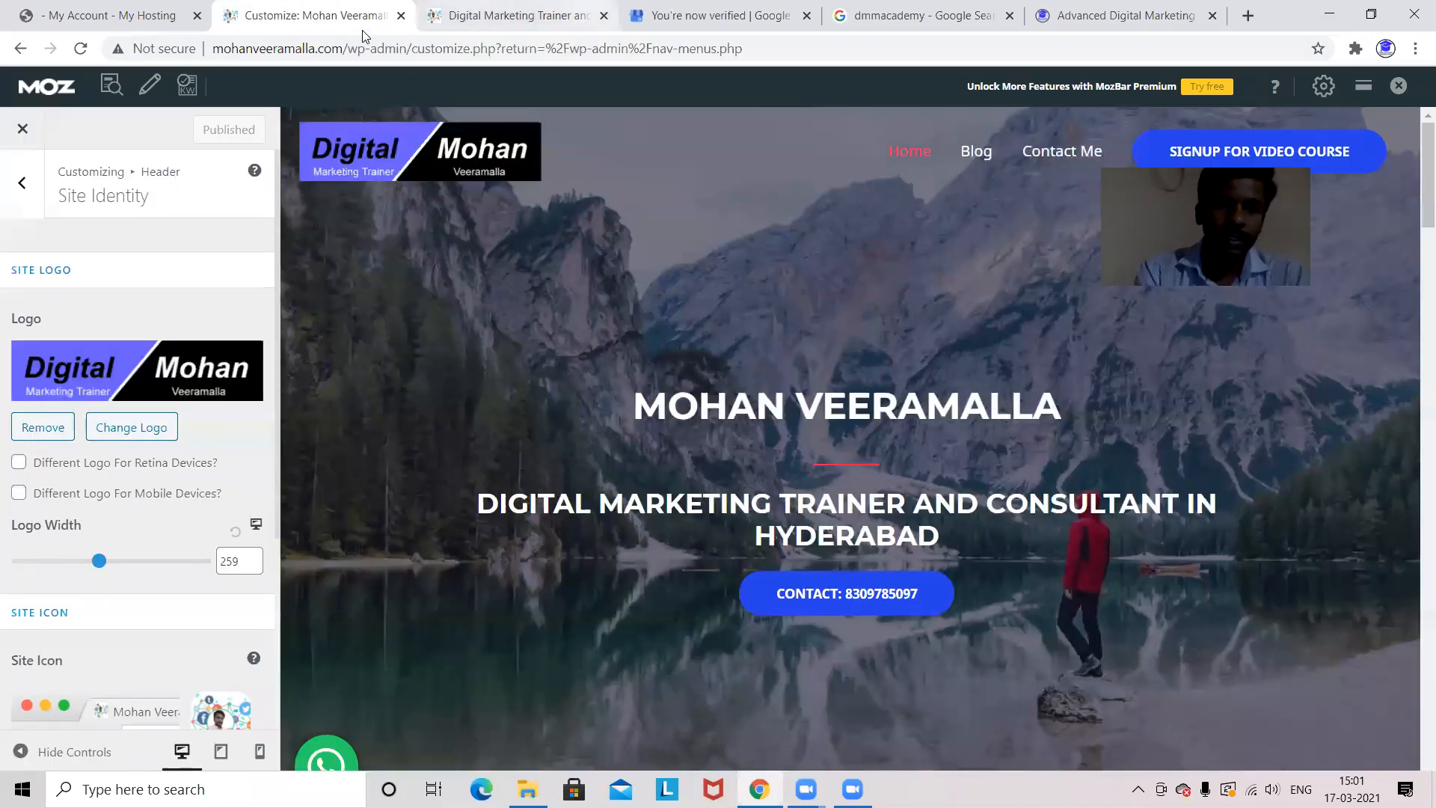
{"action": "key", "text": "ctrl+Tab"}
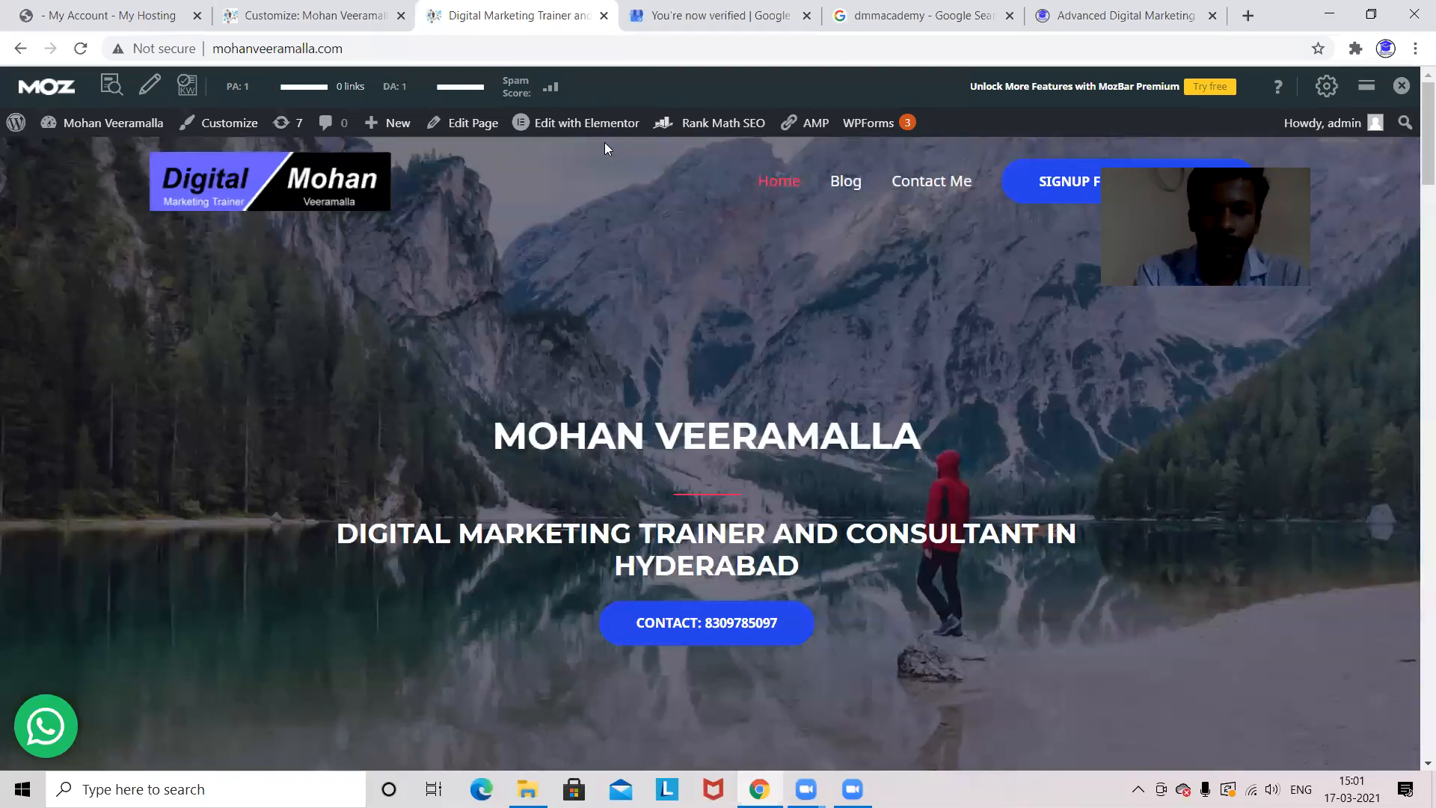
Open the live home page in the Elementor editor and dock the MozBar at the bottom of the page.
{"action": "mouse_move", "coordinate": [600, 127]}
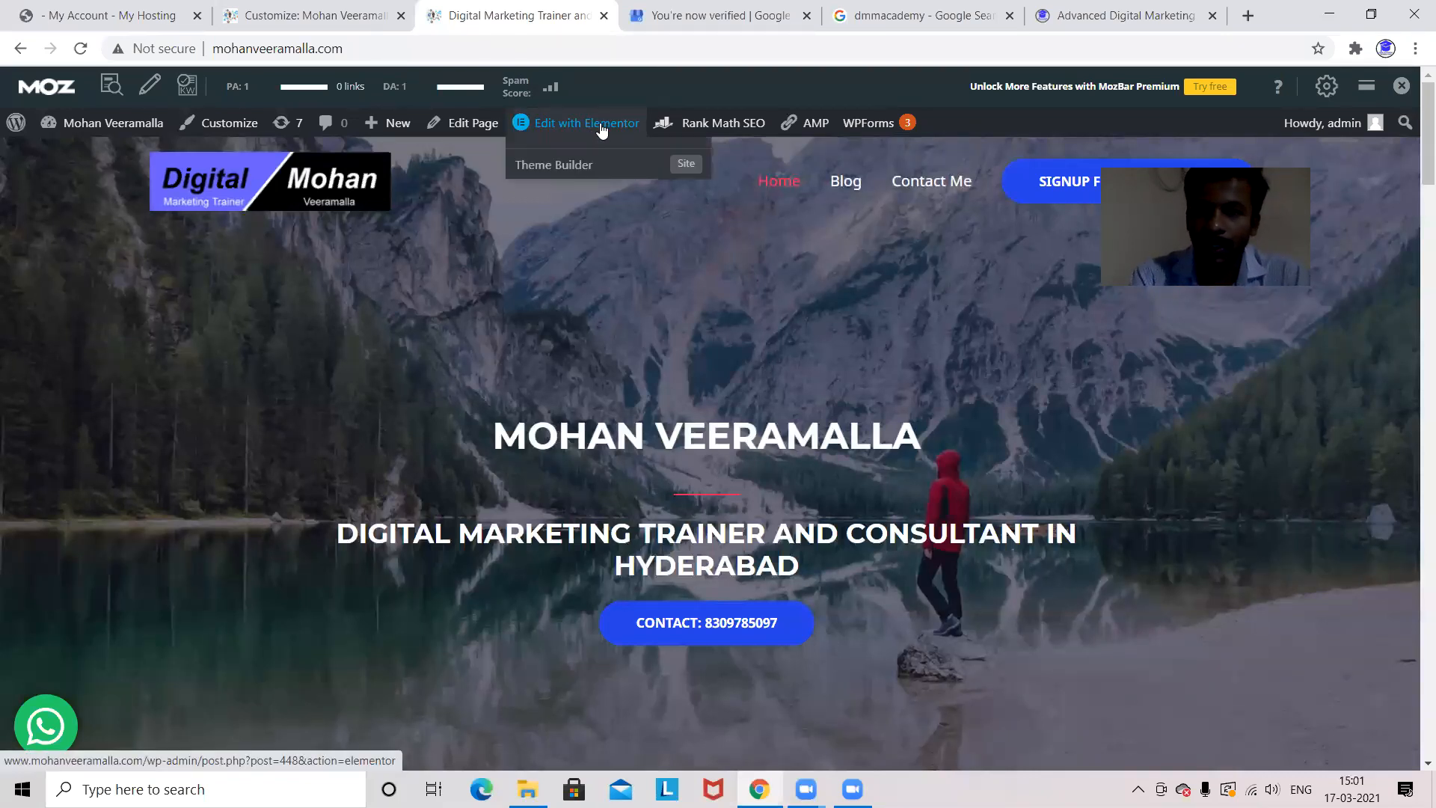
{"action": "left_click", "coordinate": [600, 127]}
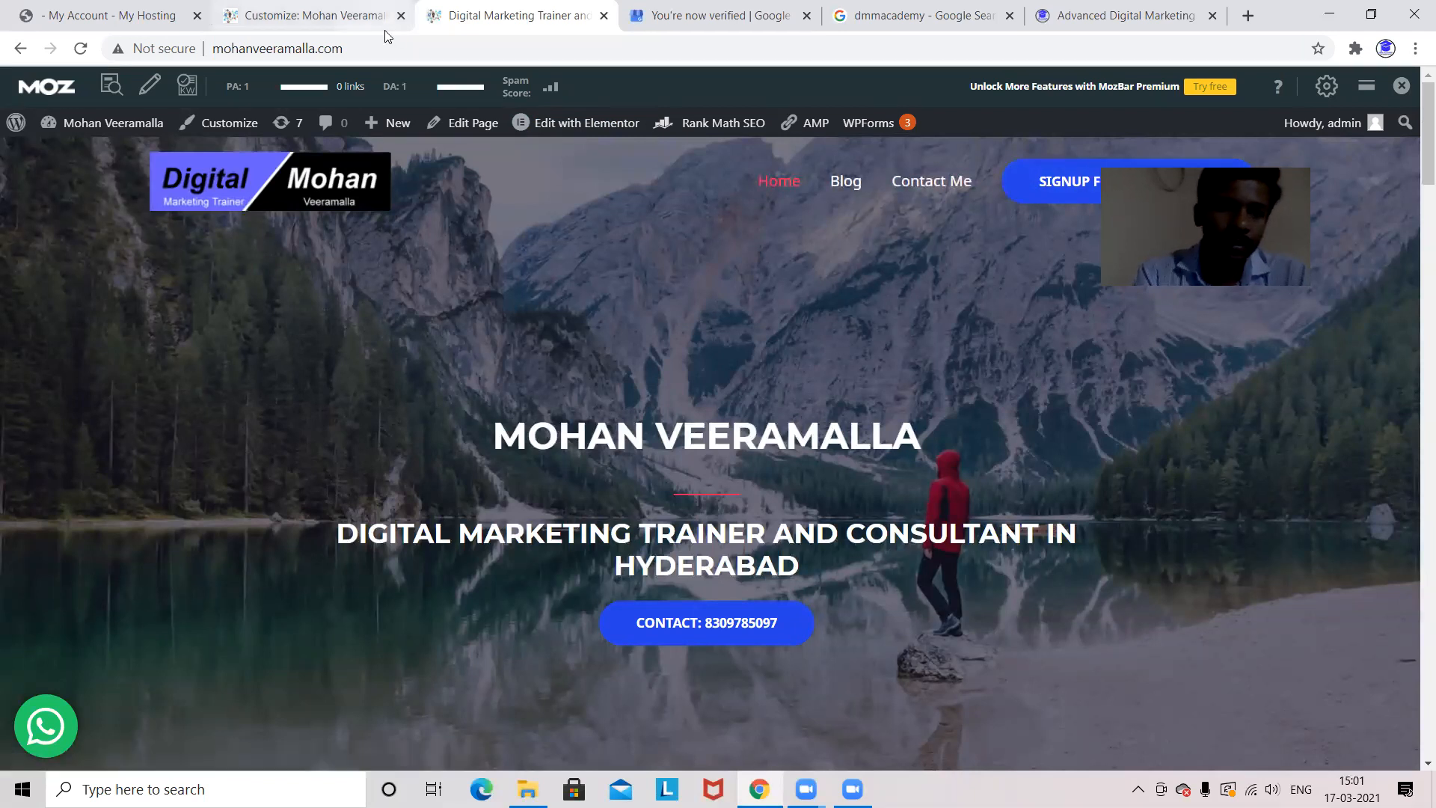
{"action": "left_click", "coordinate": [574, 122]}
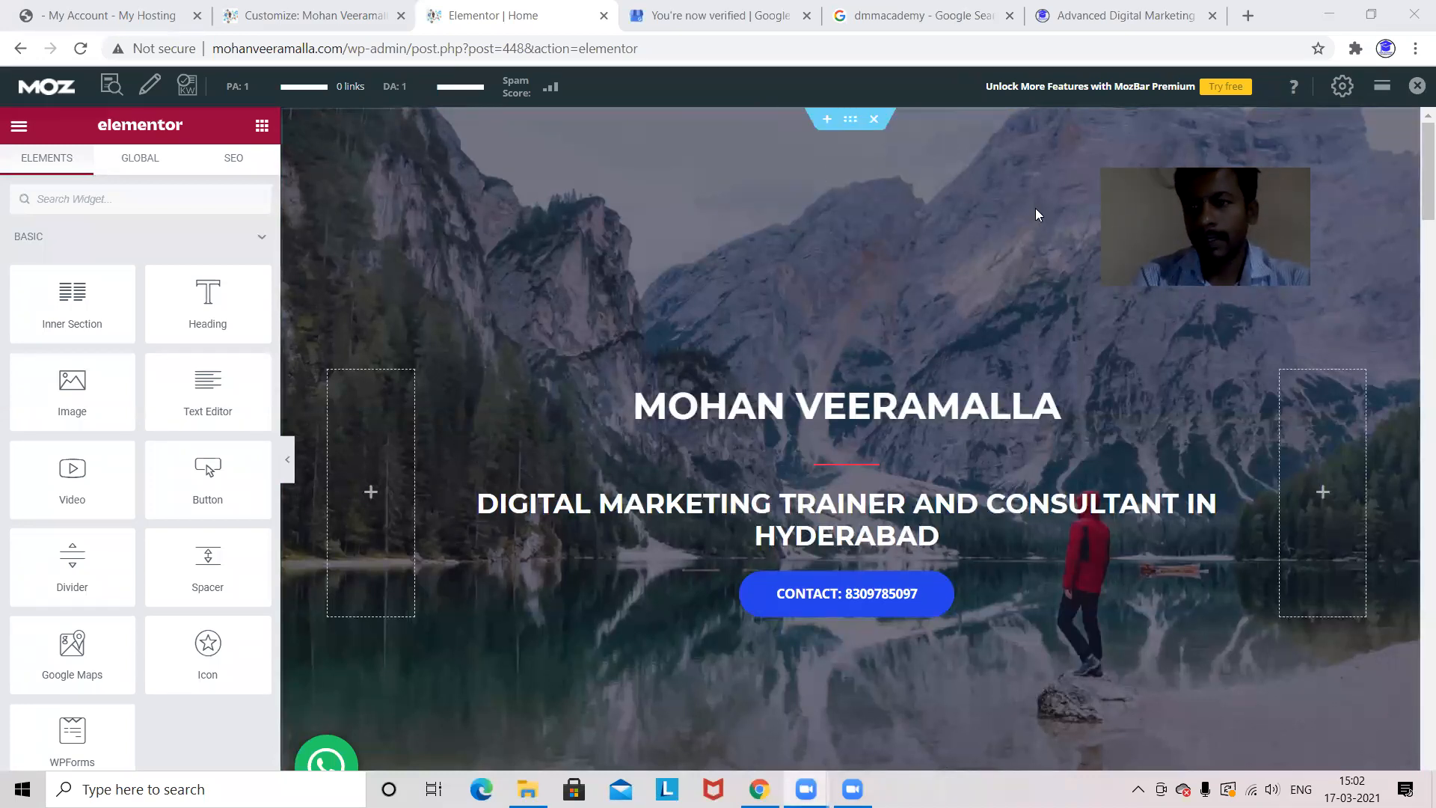
{"action": "left_click", "coordinate": [1427, 157]}
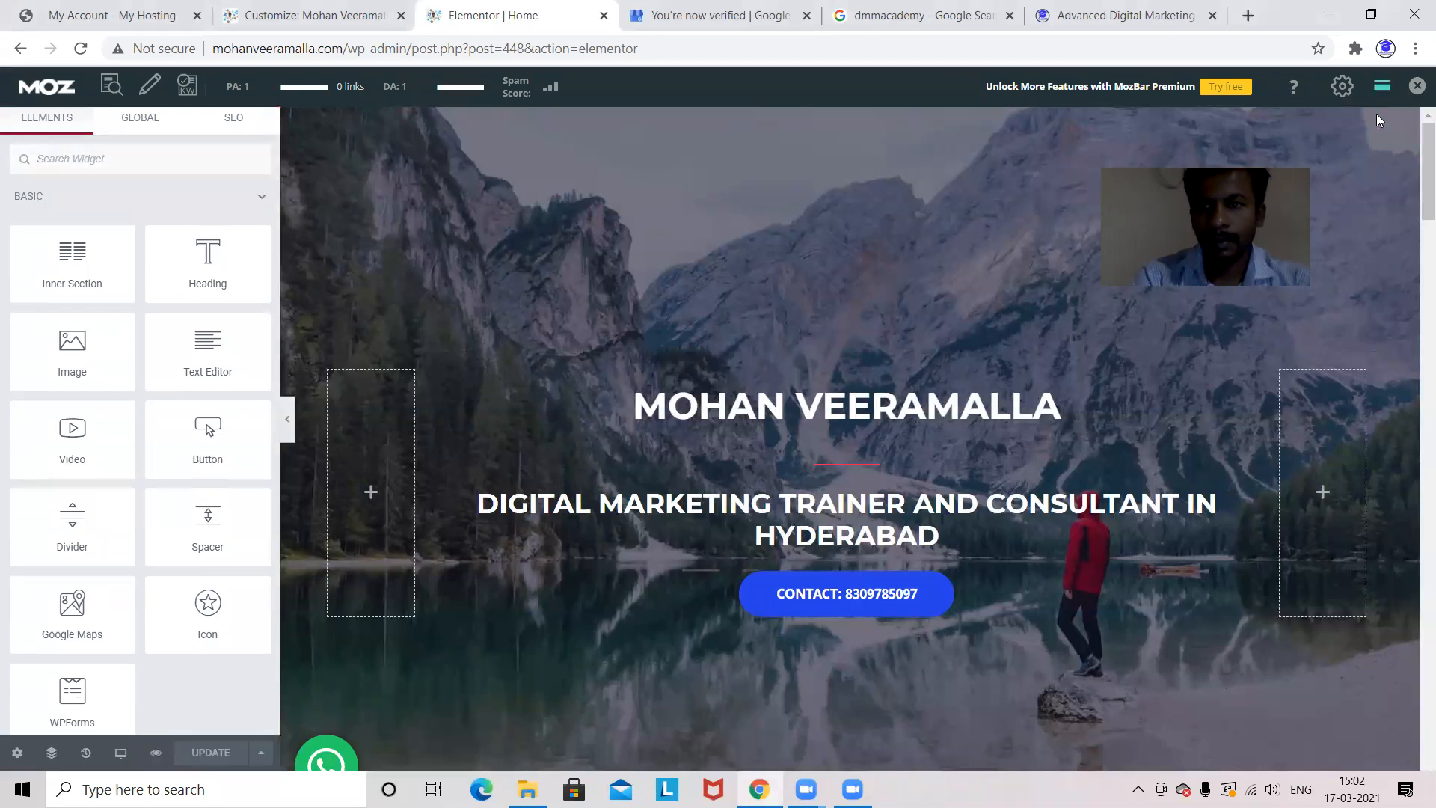
{"action": "left_click", "coordinate": [1383, 87]}
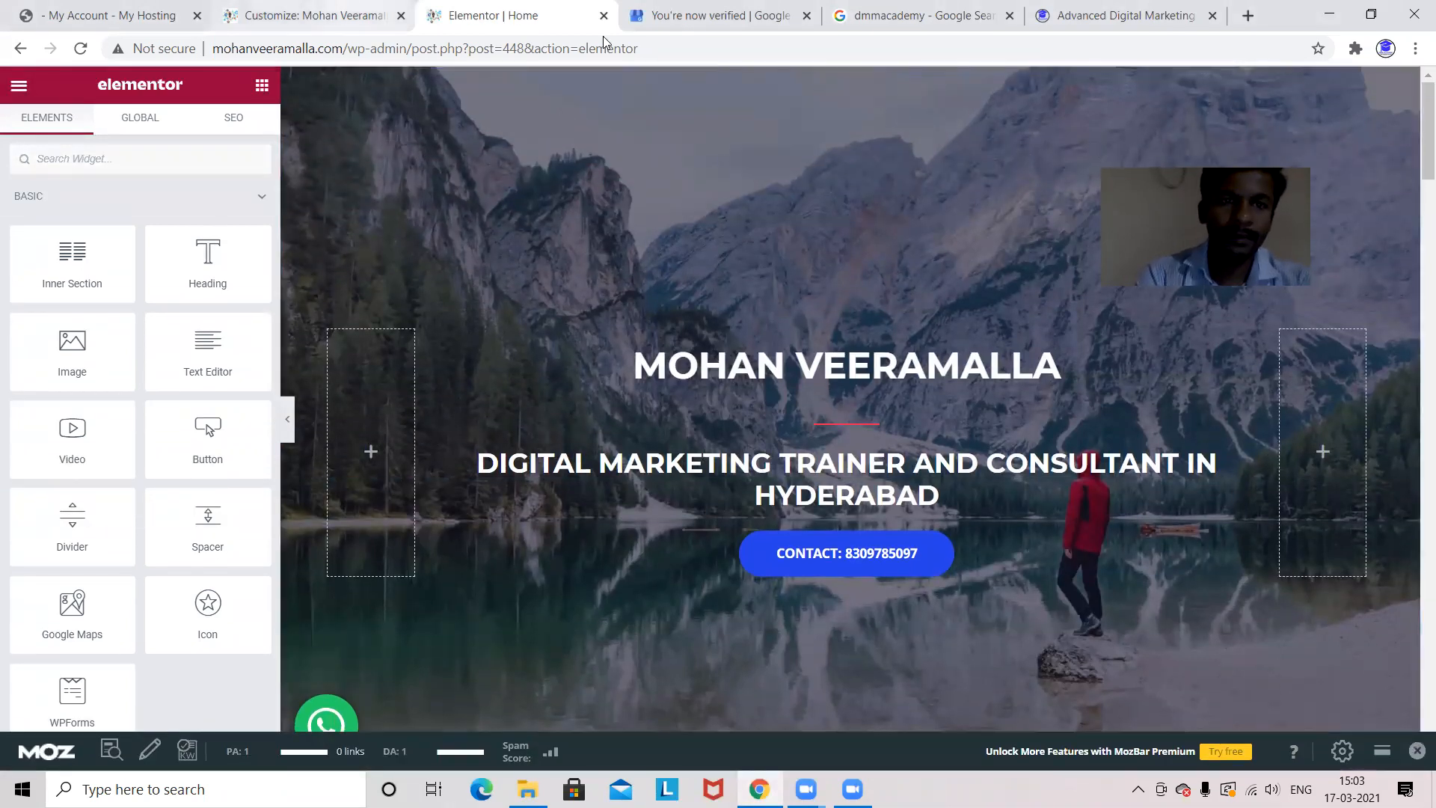
Return to the customizer, open the header's Primary Menu settings, and preview Disable Menu by turning it on and back off.
{"action": "key", "text": "ctrl+shift+Tab"}
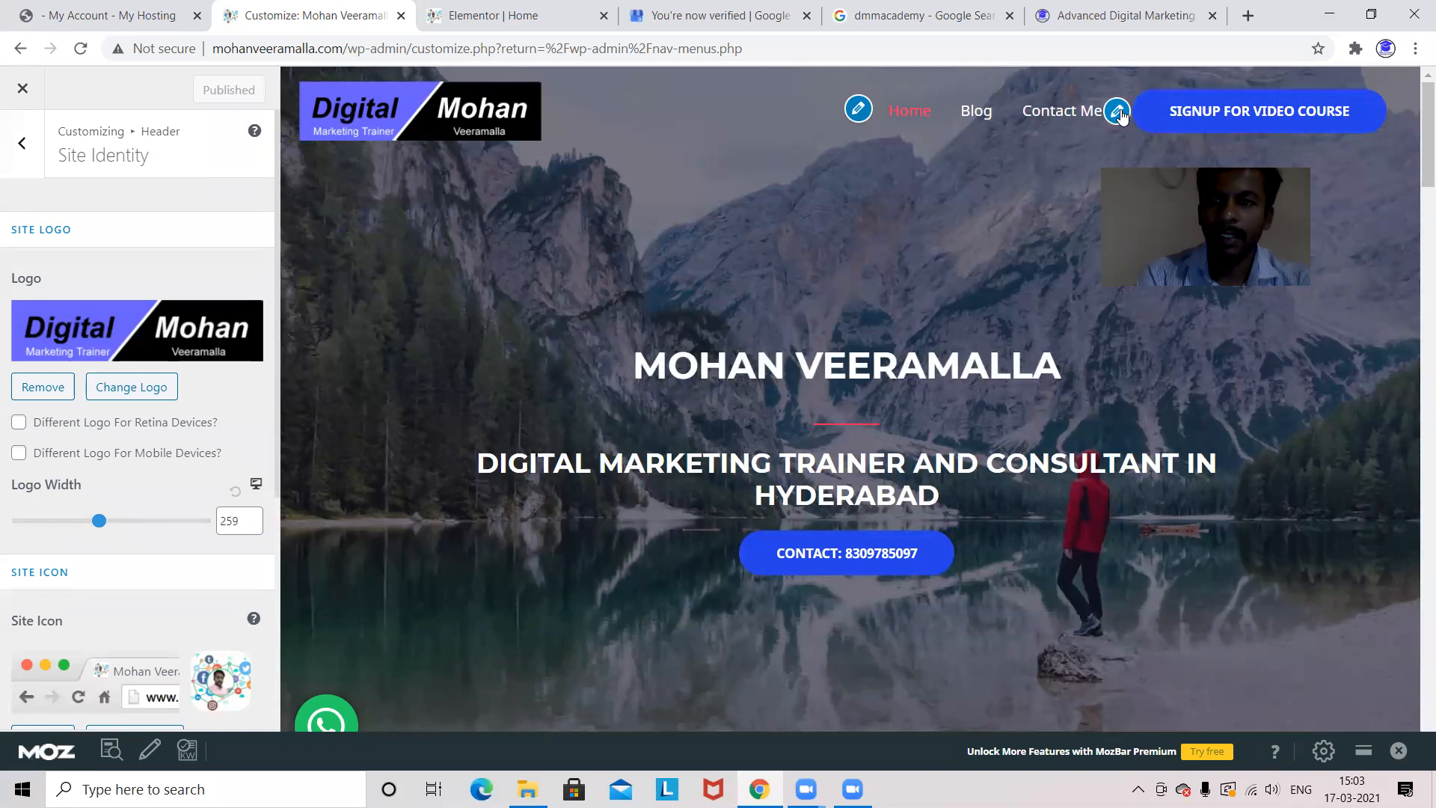
{"action": "left_click", "coordinate": [1118, 112]}
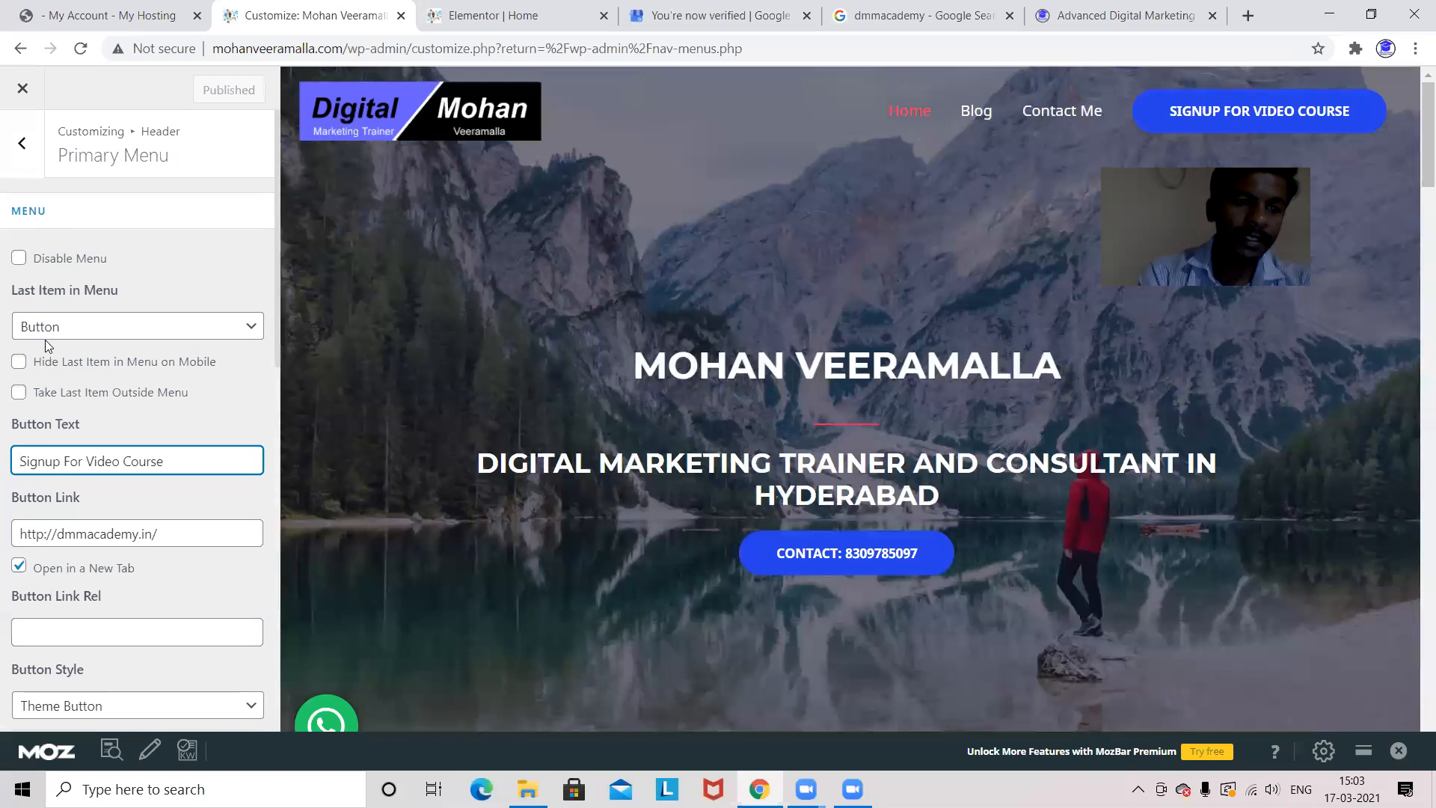
{"action": "left_click", "coordinate": [18, 259]}
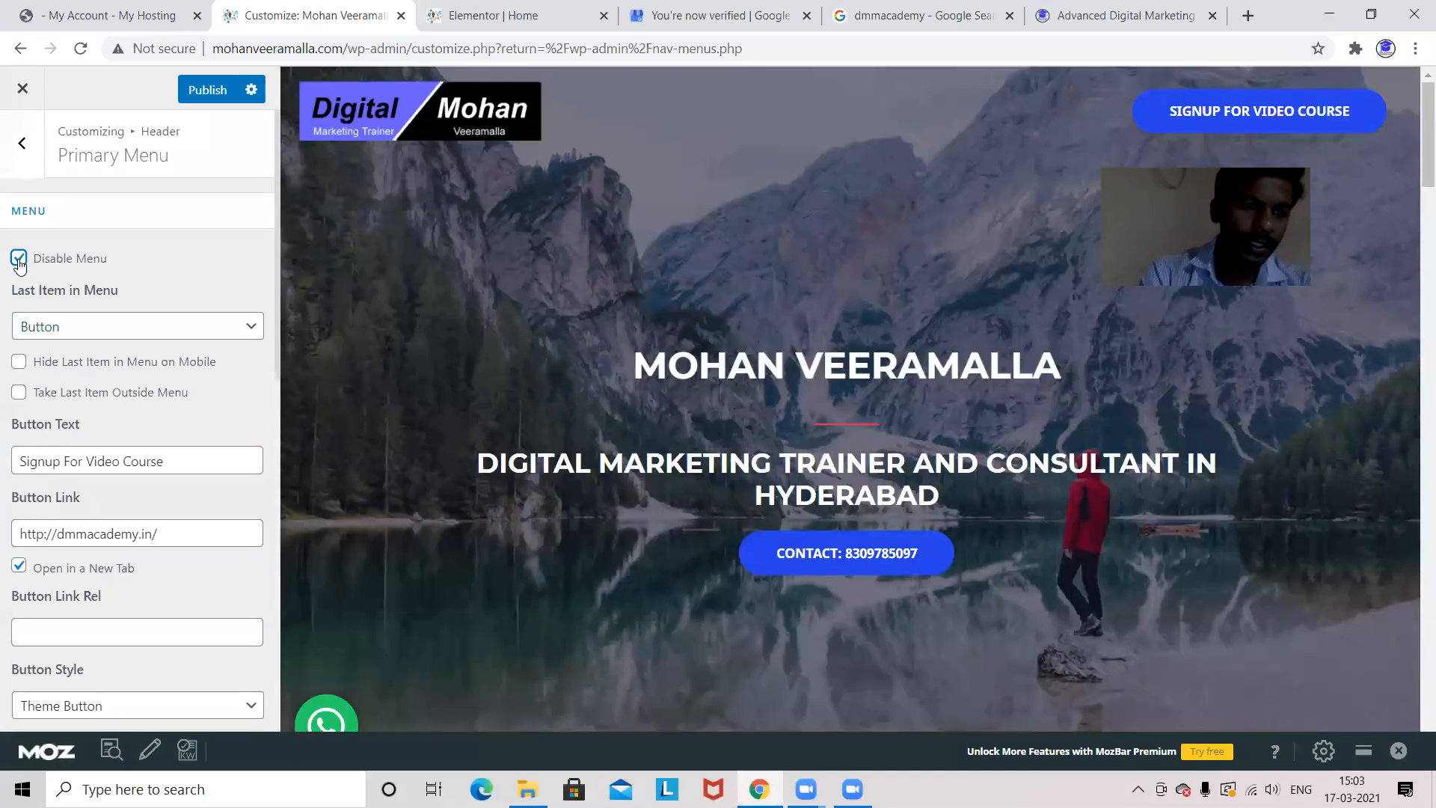
{"action": "left_click", "coordinate": [19, 259]}
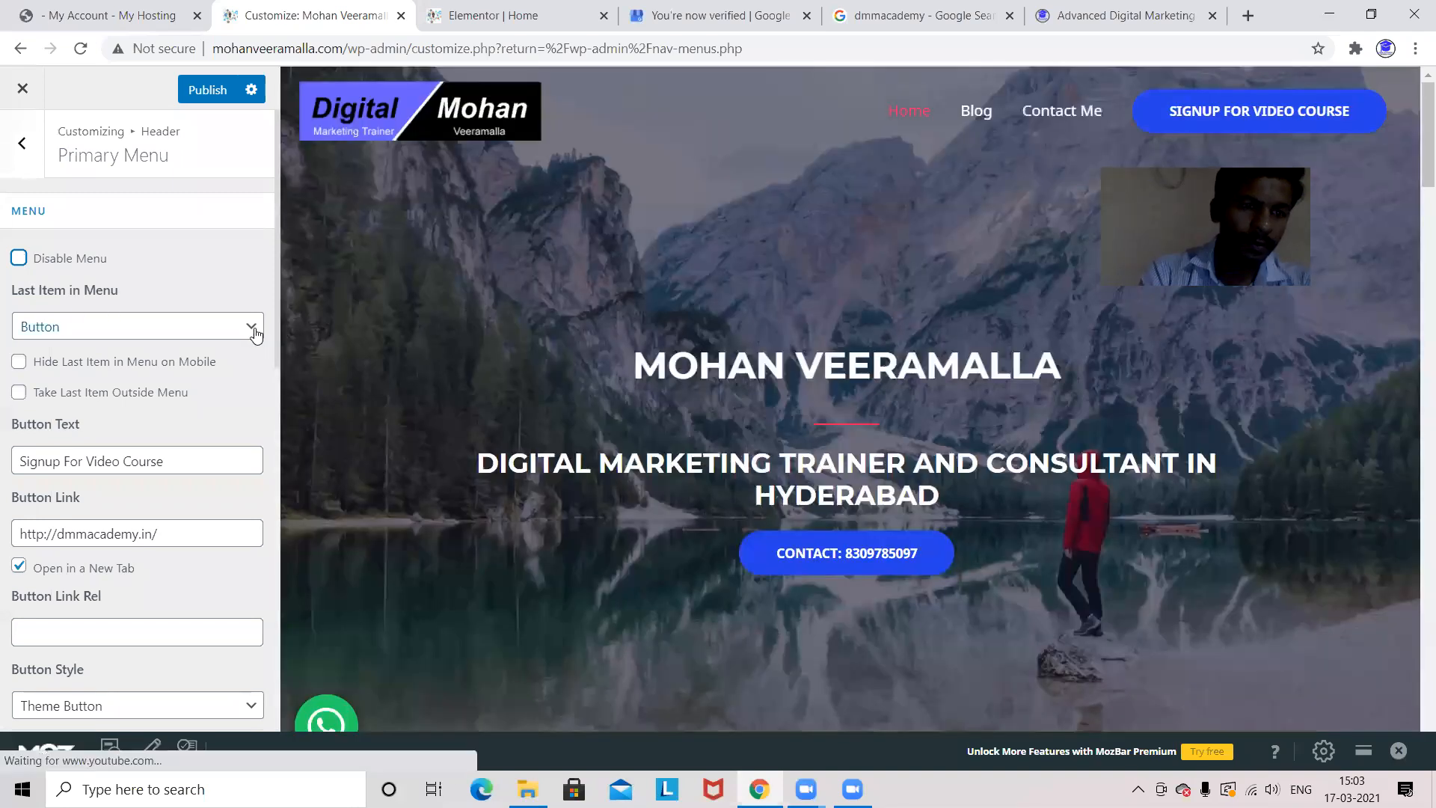
Try None as the last item in the primary menu, restore it to Button, and publish the menu settings.
{"action": "left_click", "coordinate": [255, 330]}
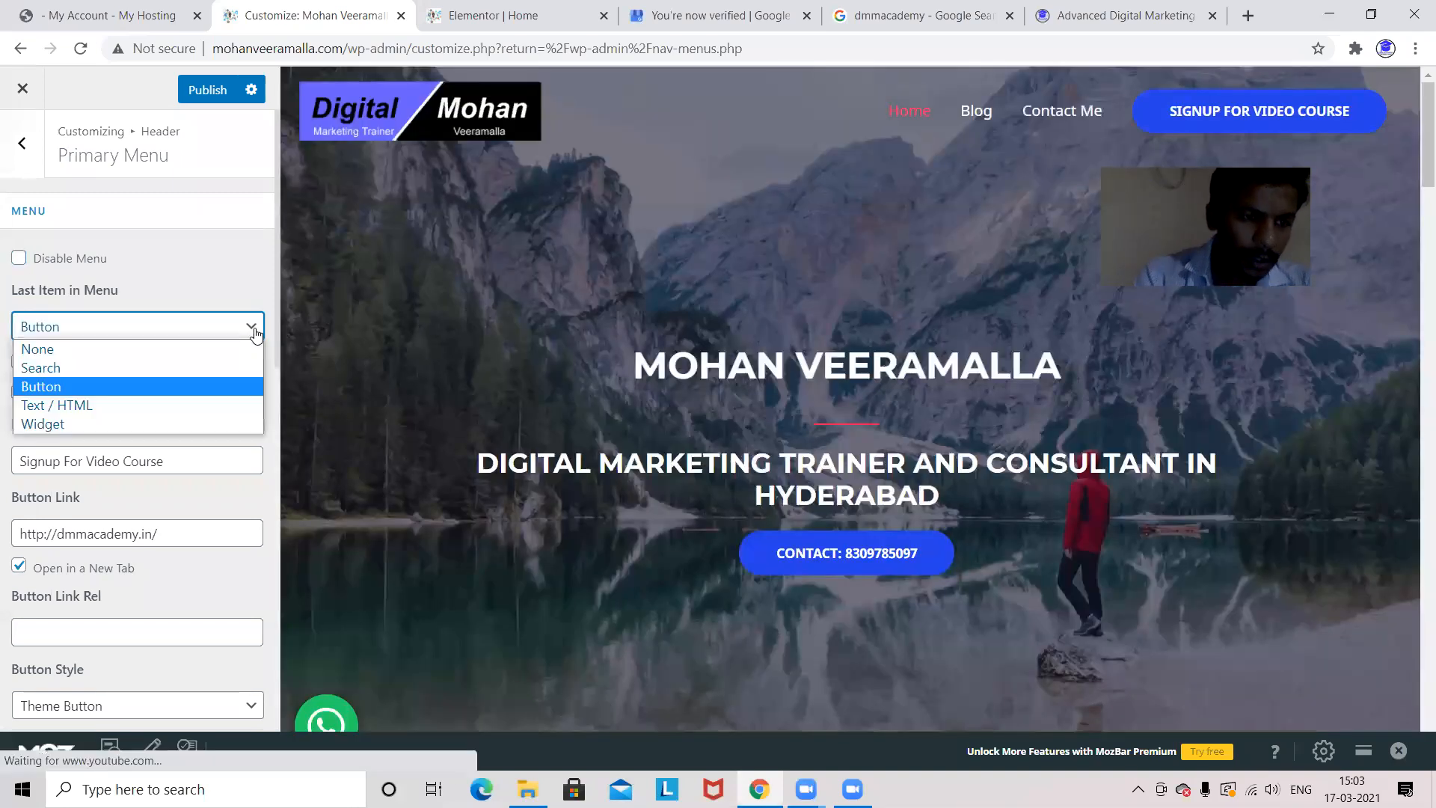
{"action": "left_click", "coordinate": [193, 349]}
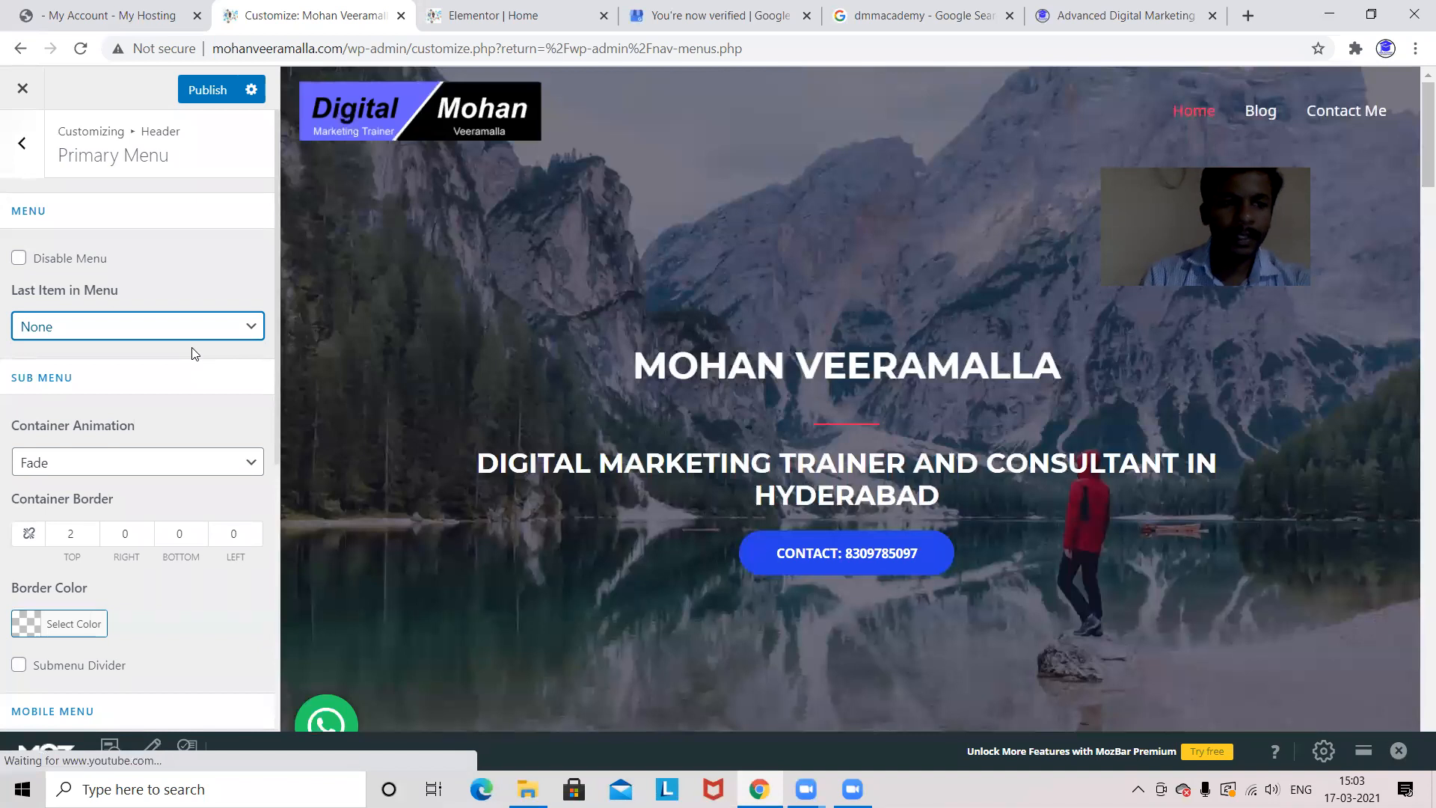
{"action": "left_click", "coordinate": [238, 331]}
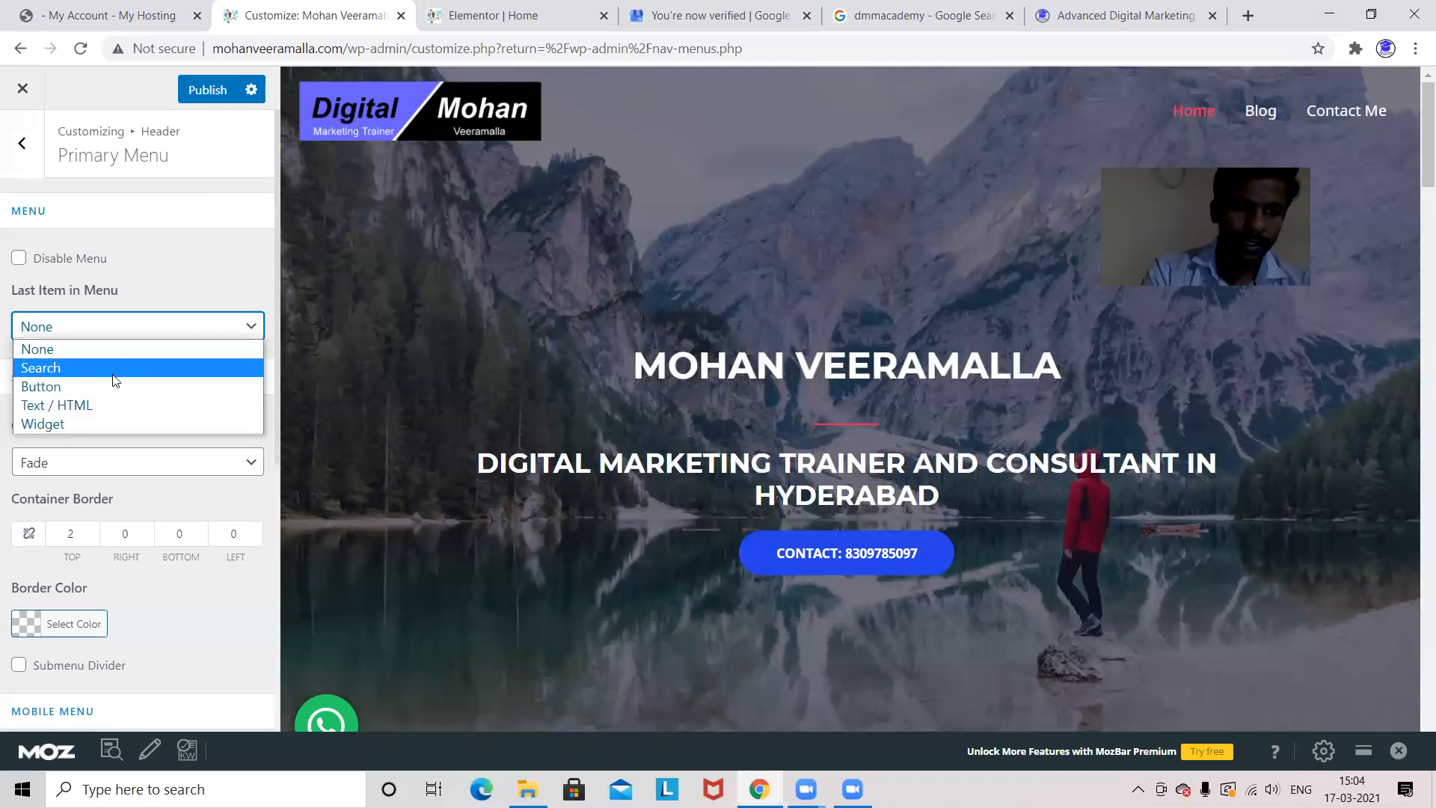
{"action": "left_click", "coordinate": [108, 387]}
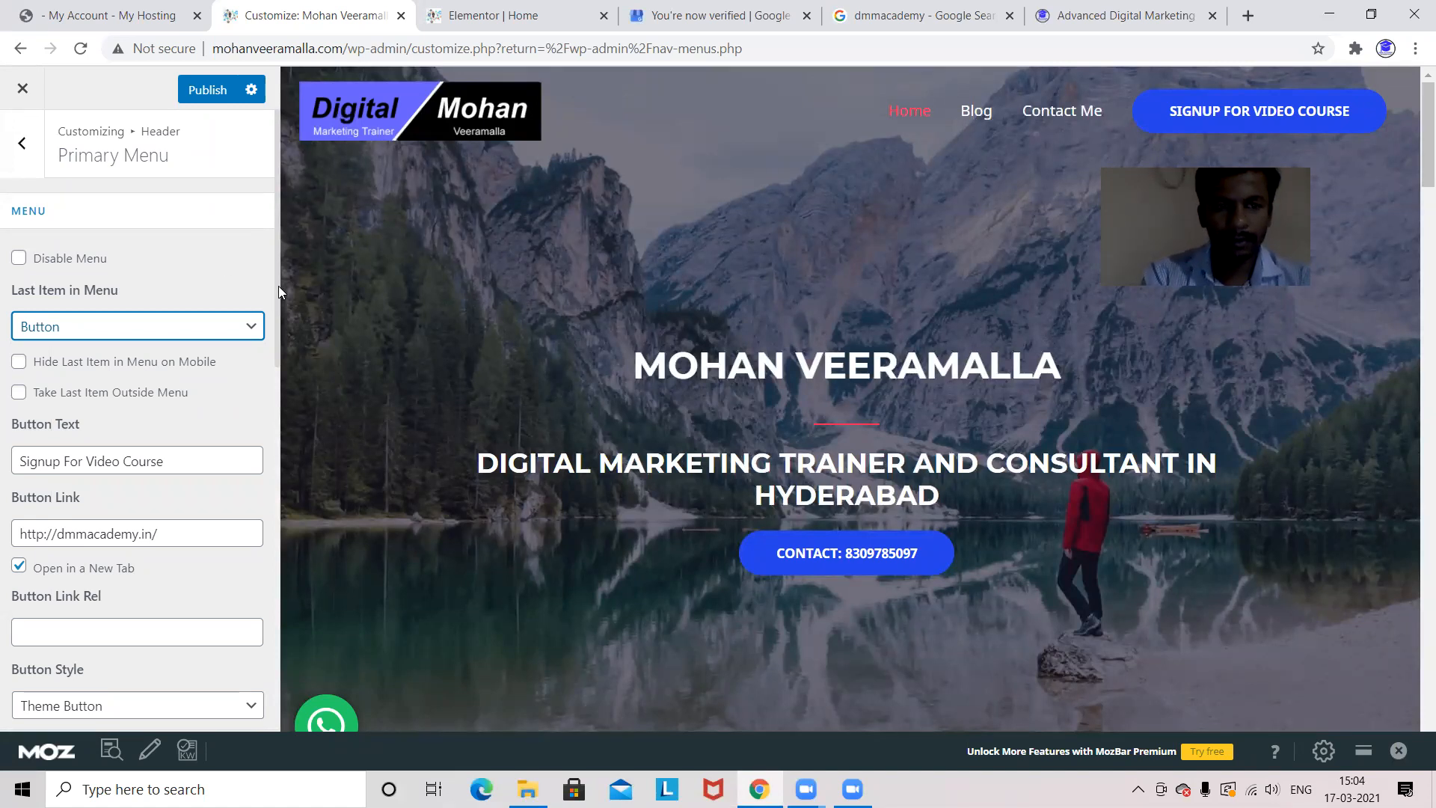
{"action": "left_click_drag", "start_coordinate": [277, 292], "coordinate": [273, 177]}
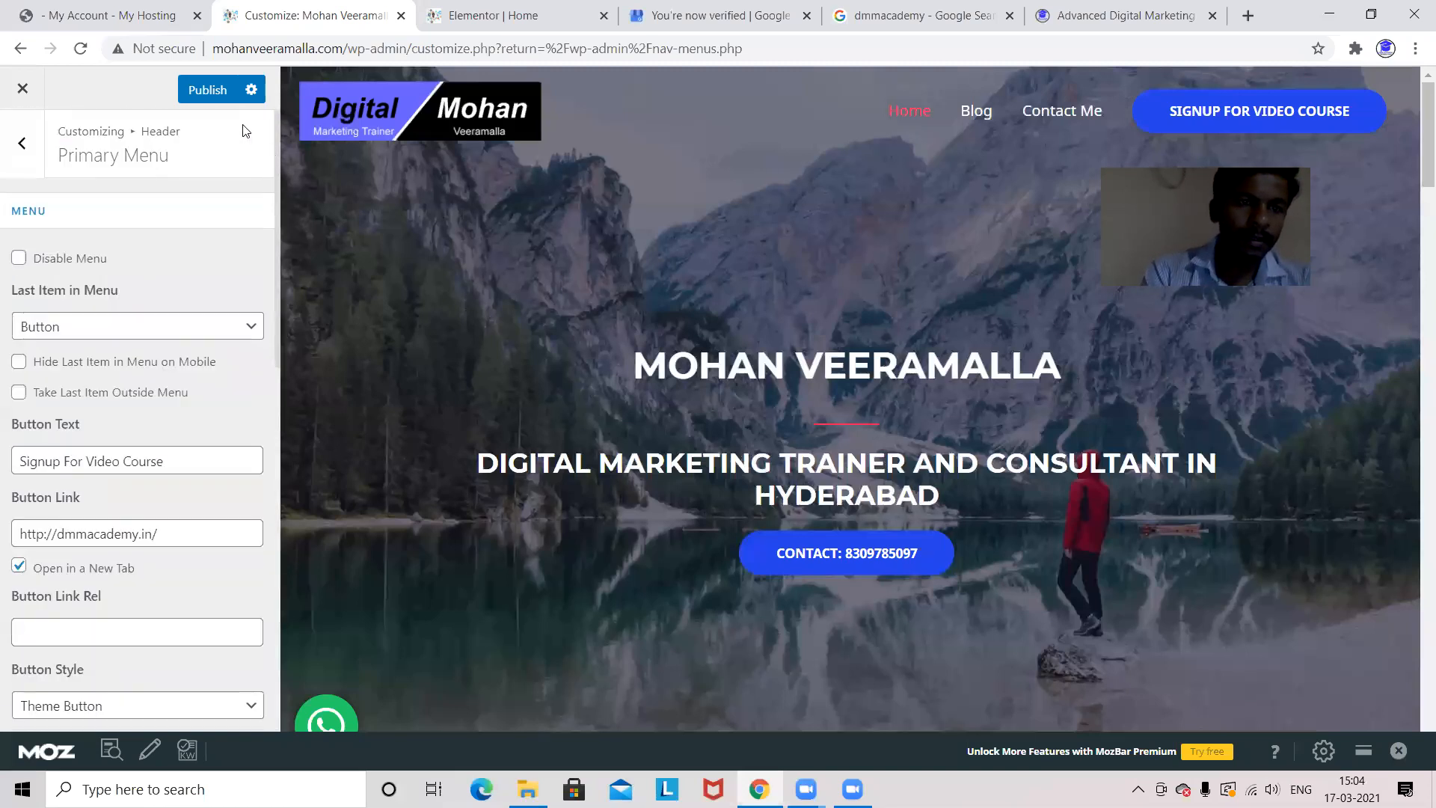
{"action": "left_click", "coordinate": [208, 90]}
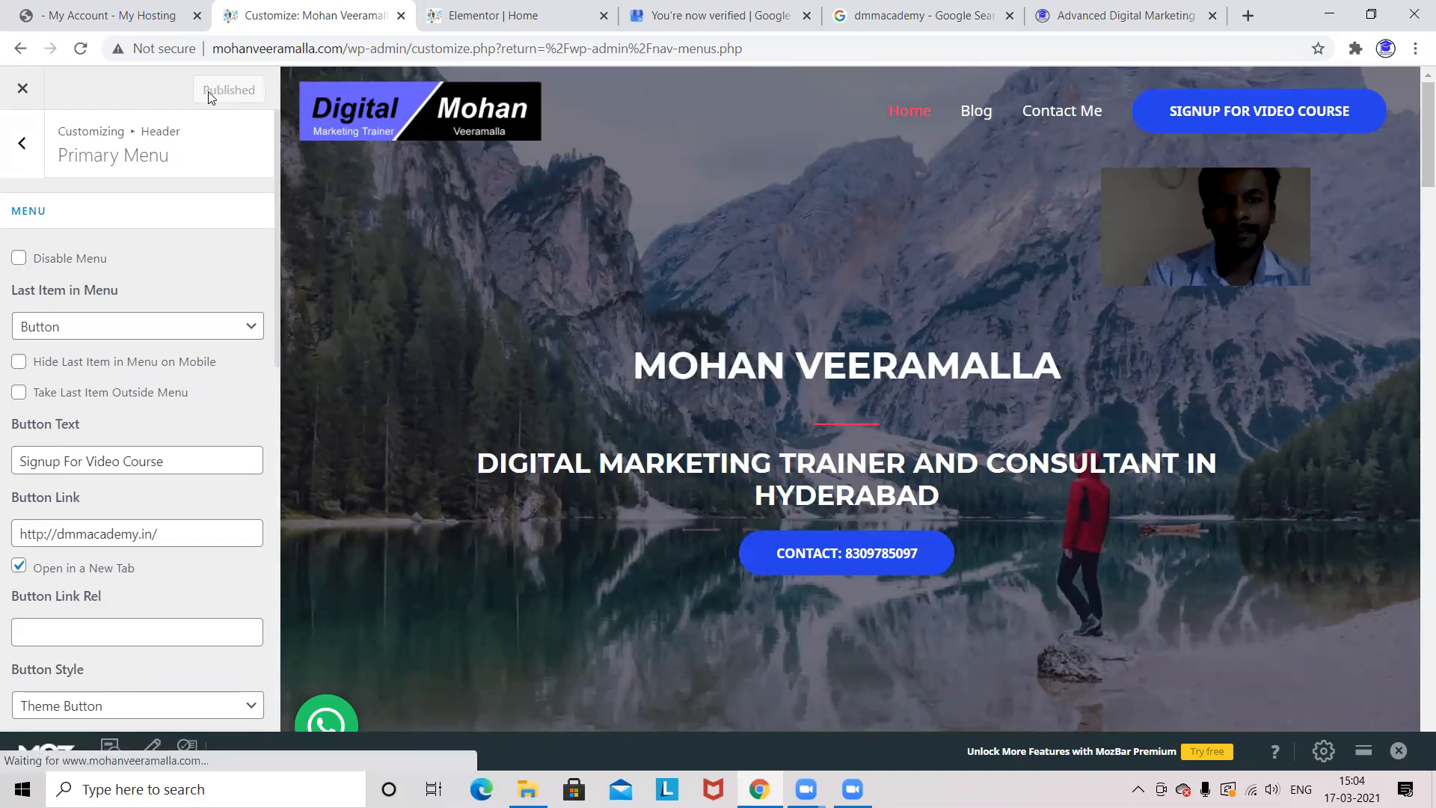
Leave the Elementor editor for the WordPress pages list and visit the live site to check its header menu and signup button.
{"action": "left_click", "coordinate": [442, 18]}
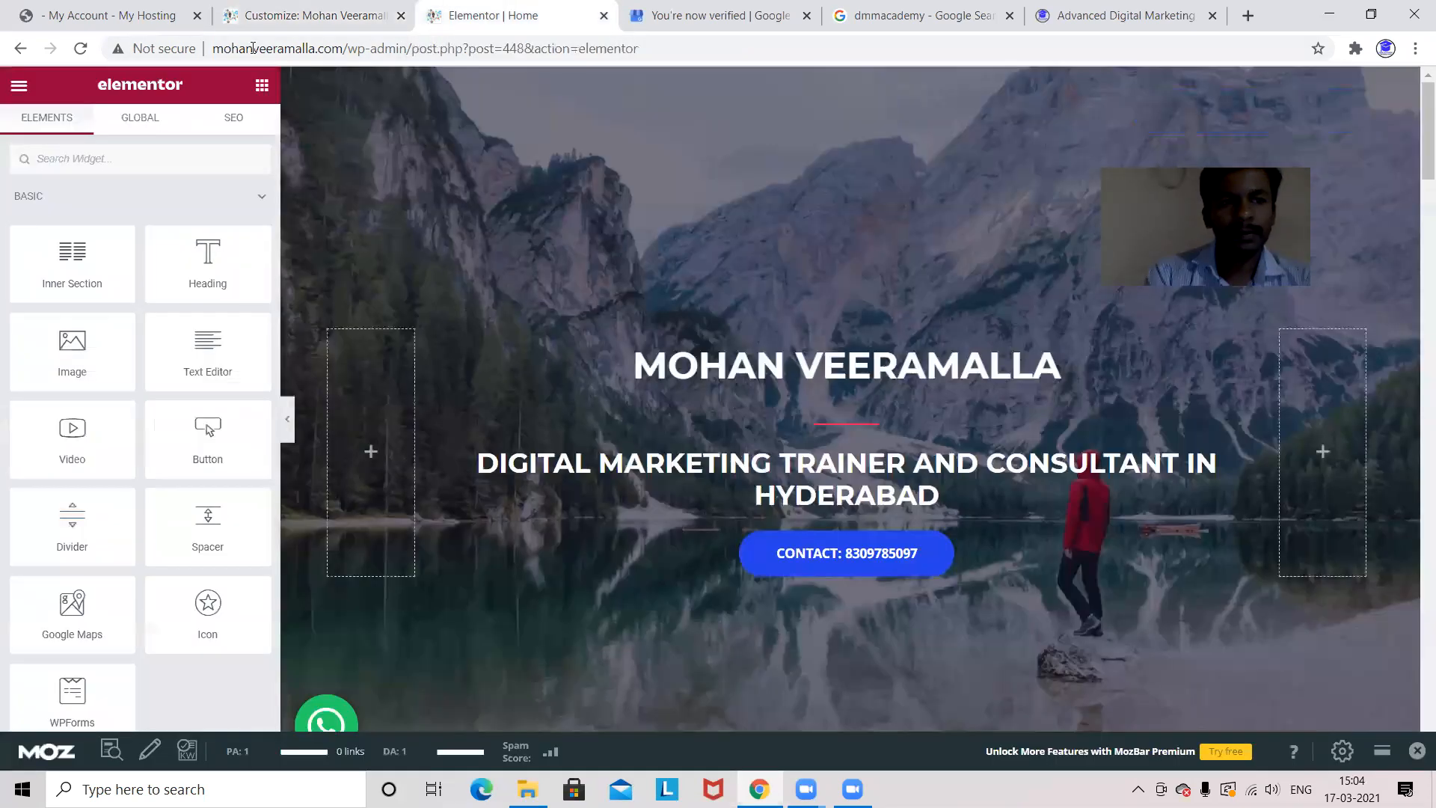
{"action": "left_click", "coordinate": [21, 89]}
{"action": "left_click", "coordinate": [87, 408]}
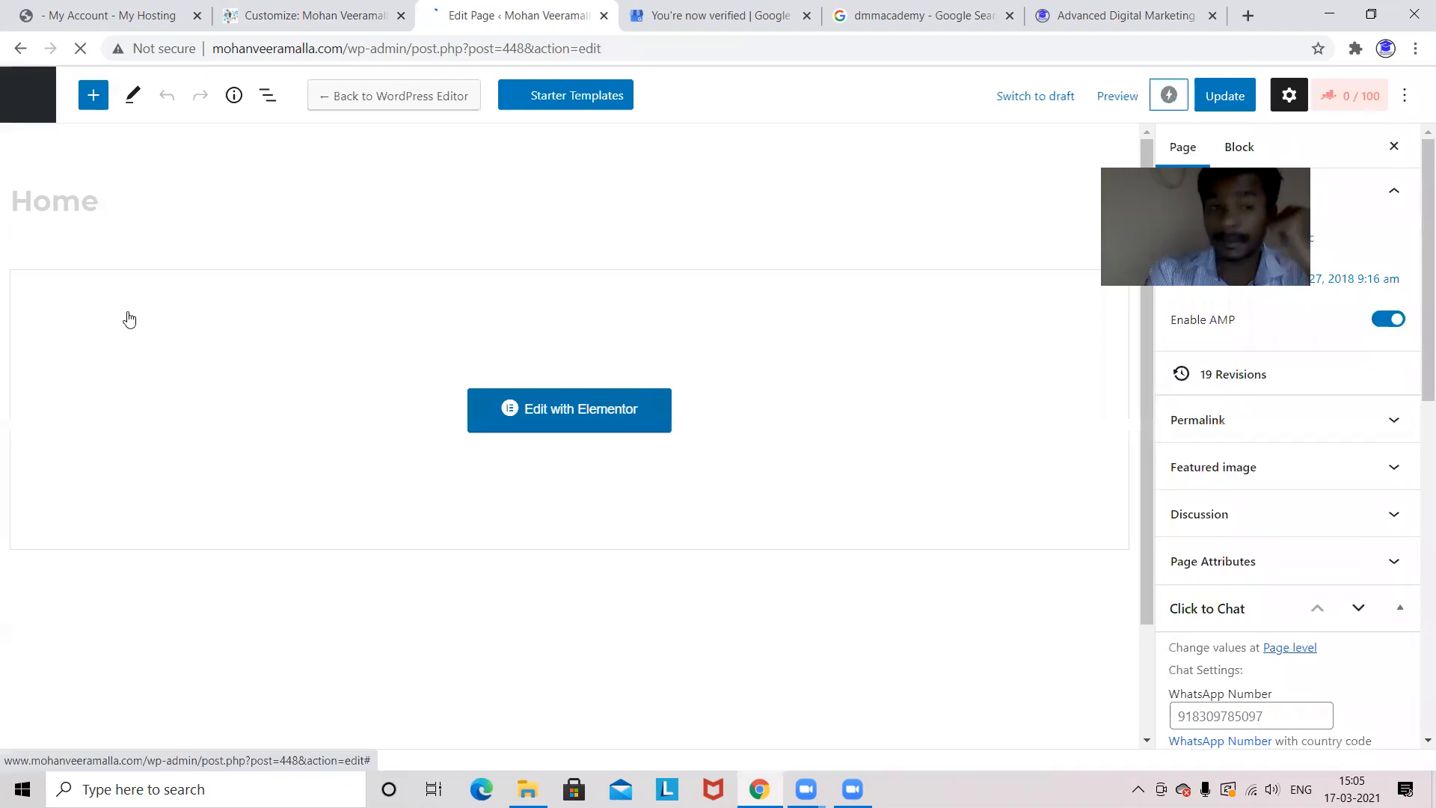
{"action": "left_click", "coordinate": [25, 109]}
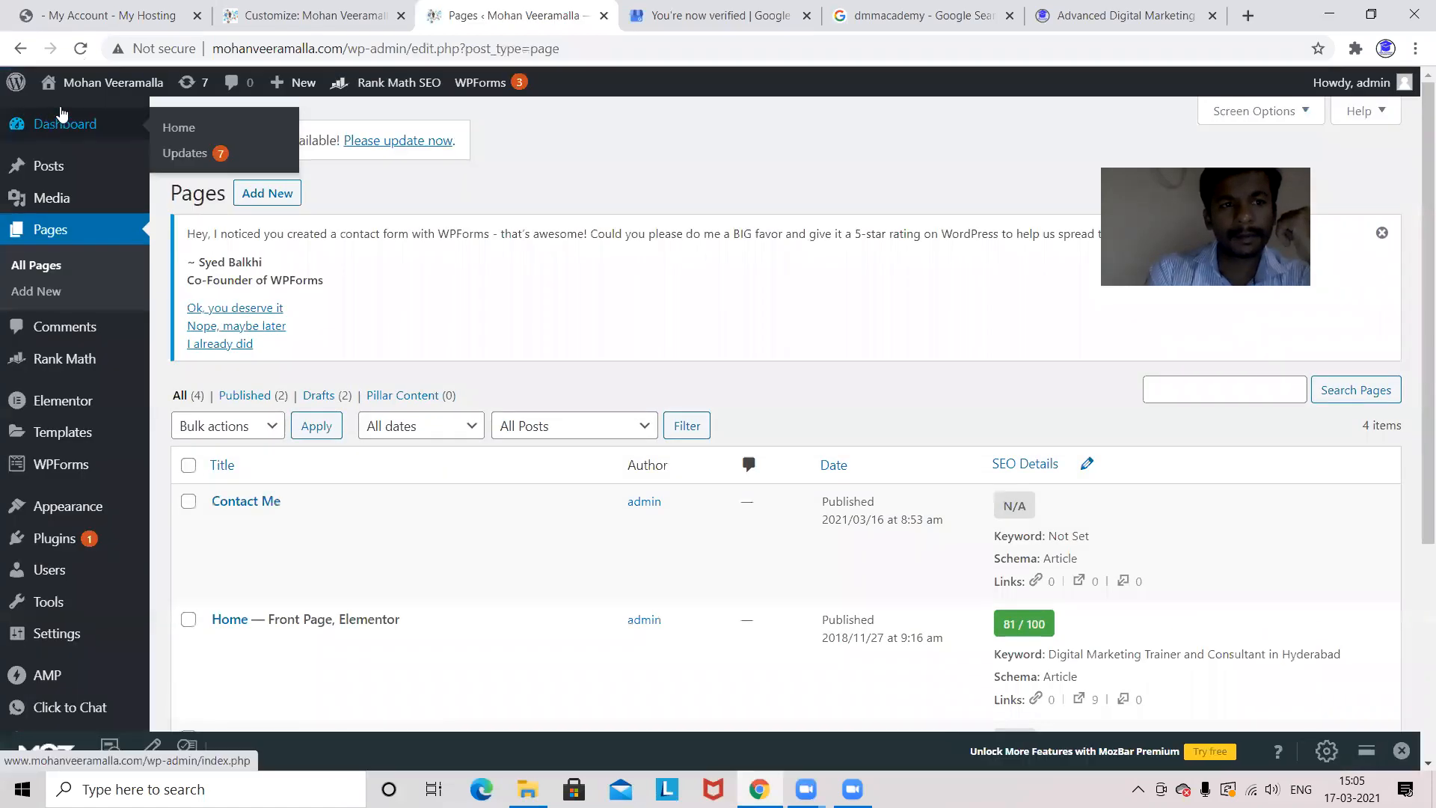
{"action": "mouse_move", "coordinate": [75, 92]}
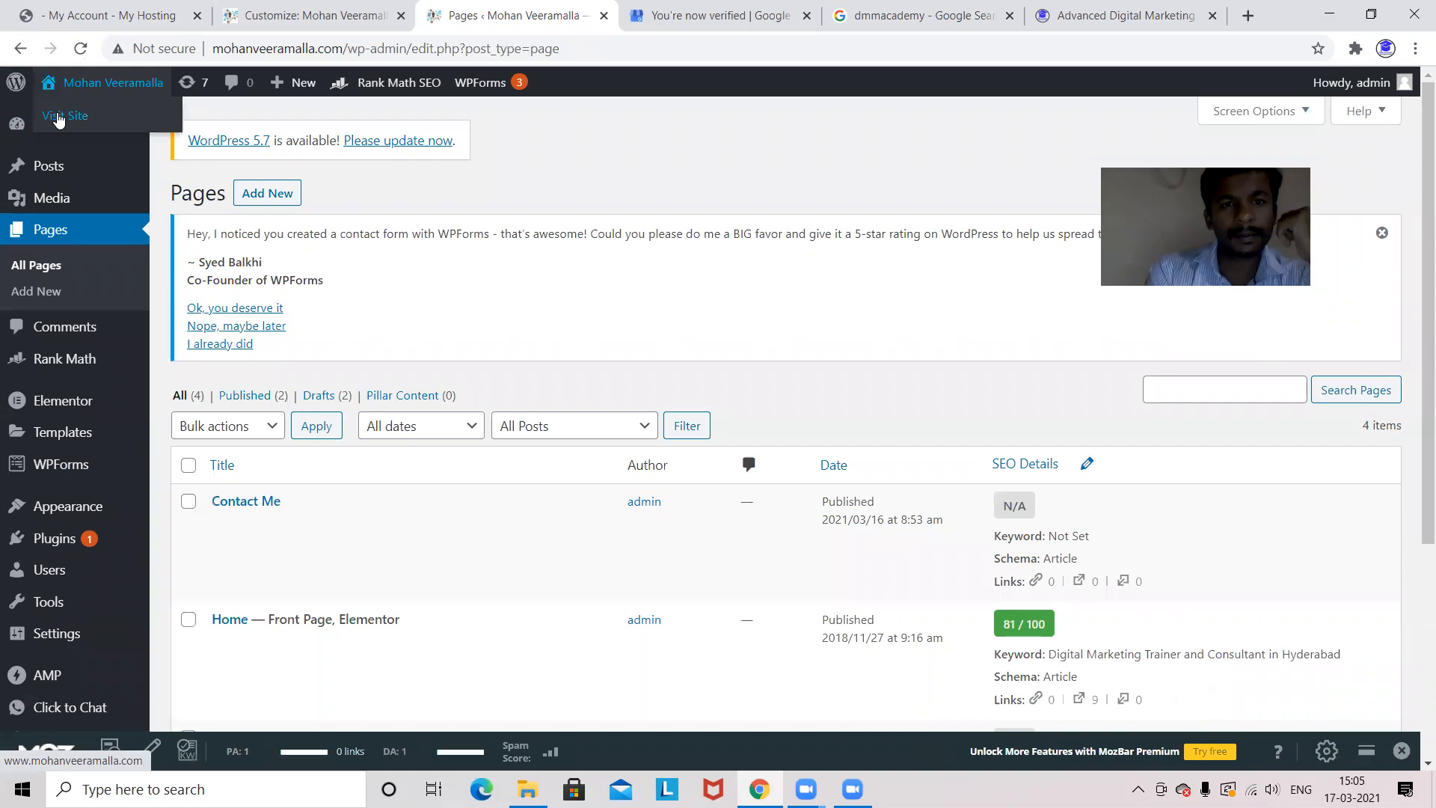
{"action": "left_click", "coordinate": [59, 120]}
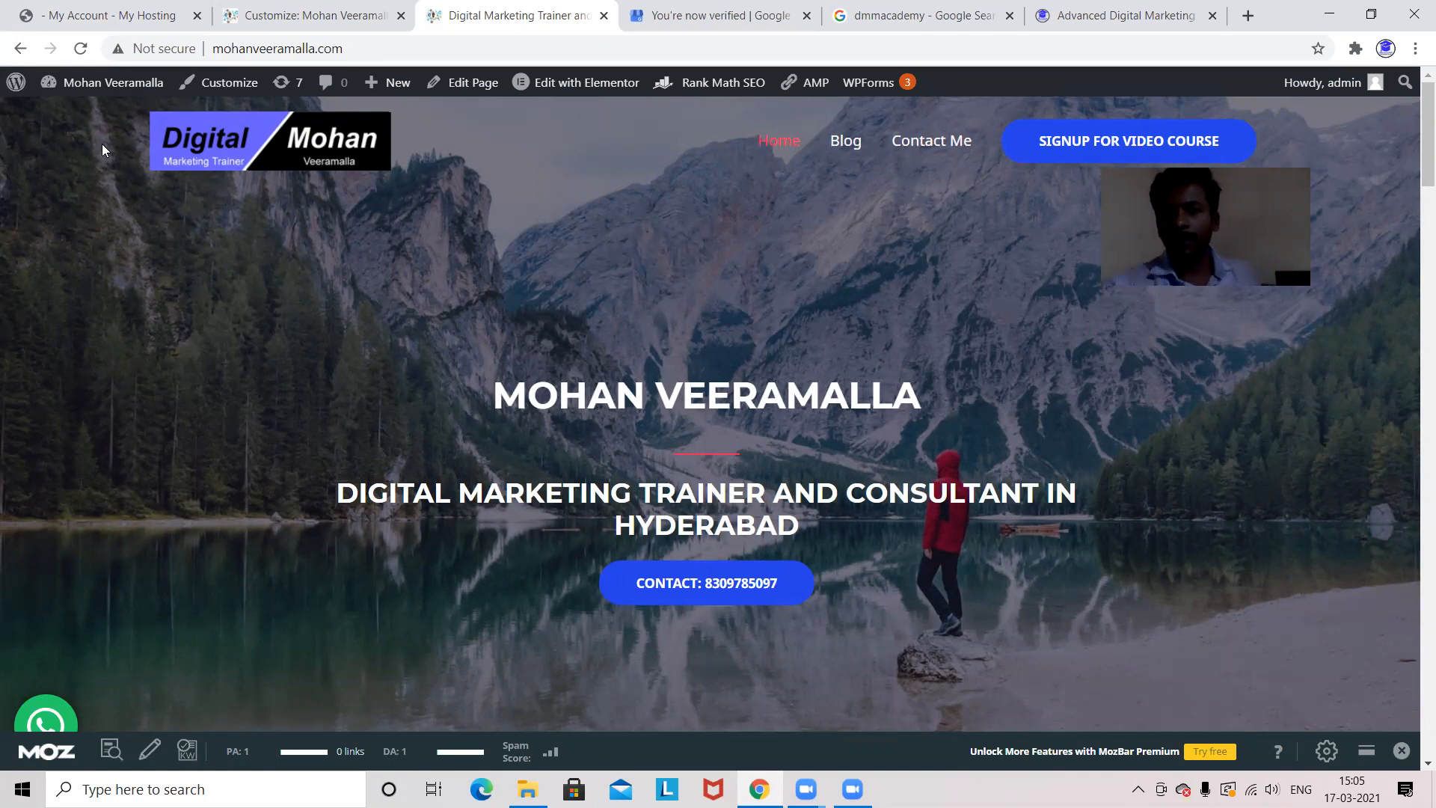
{"action": "left_click", "coordinate": [1101, 146]}
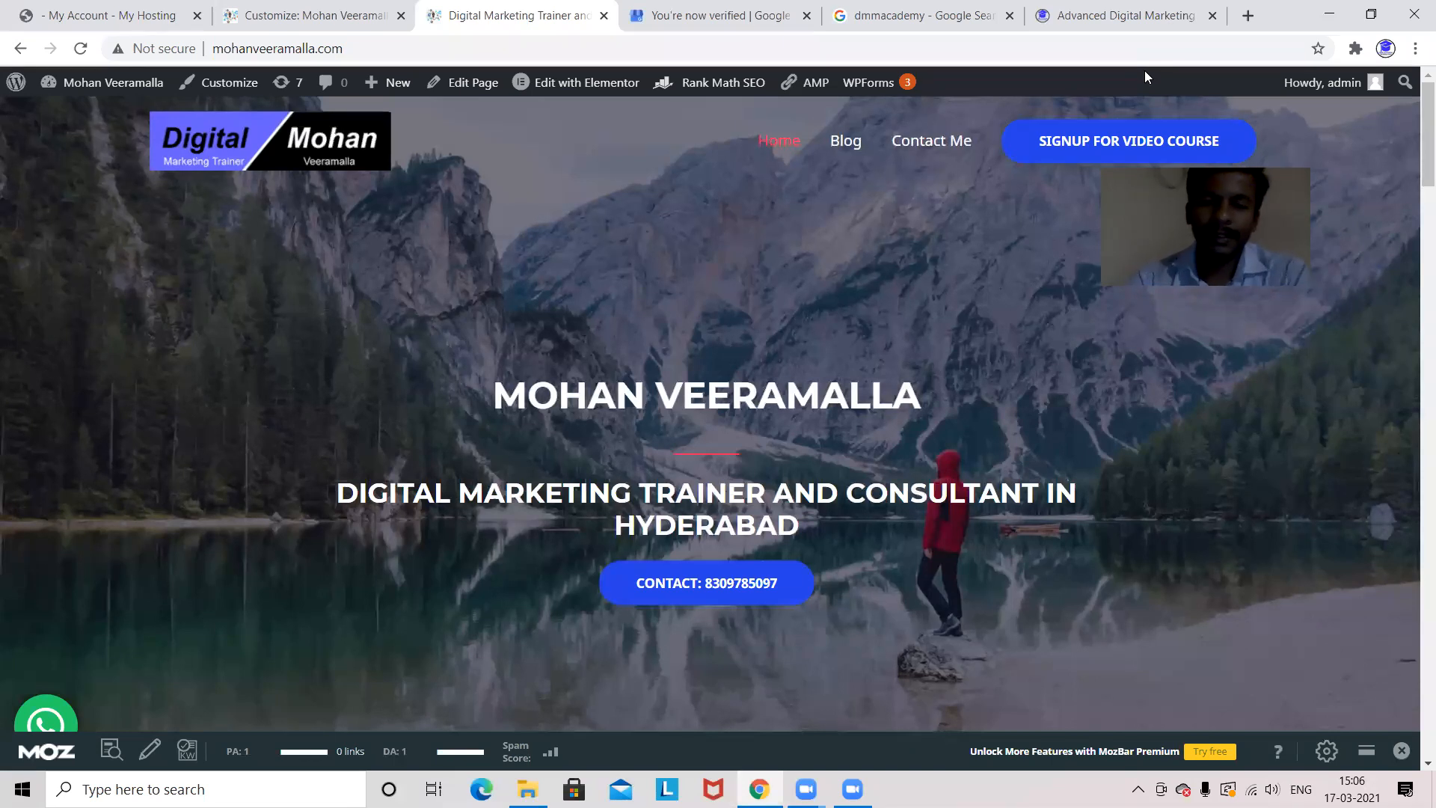
{"action": "left_click", "coordinate": [859, 218]}
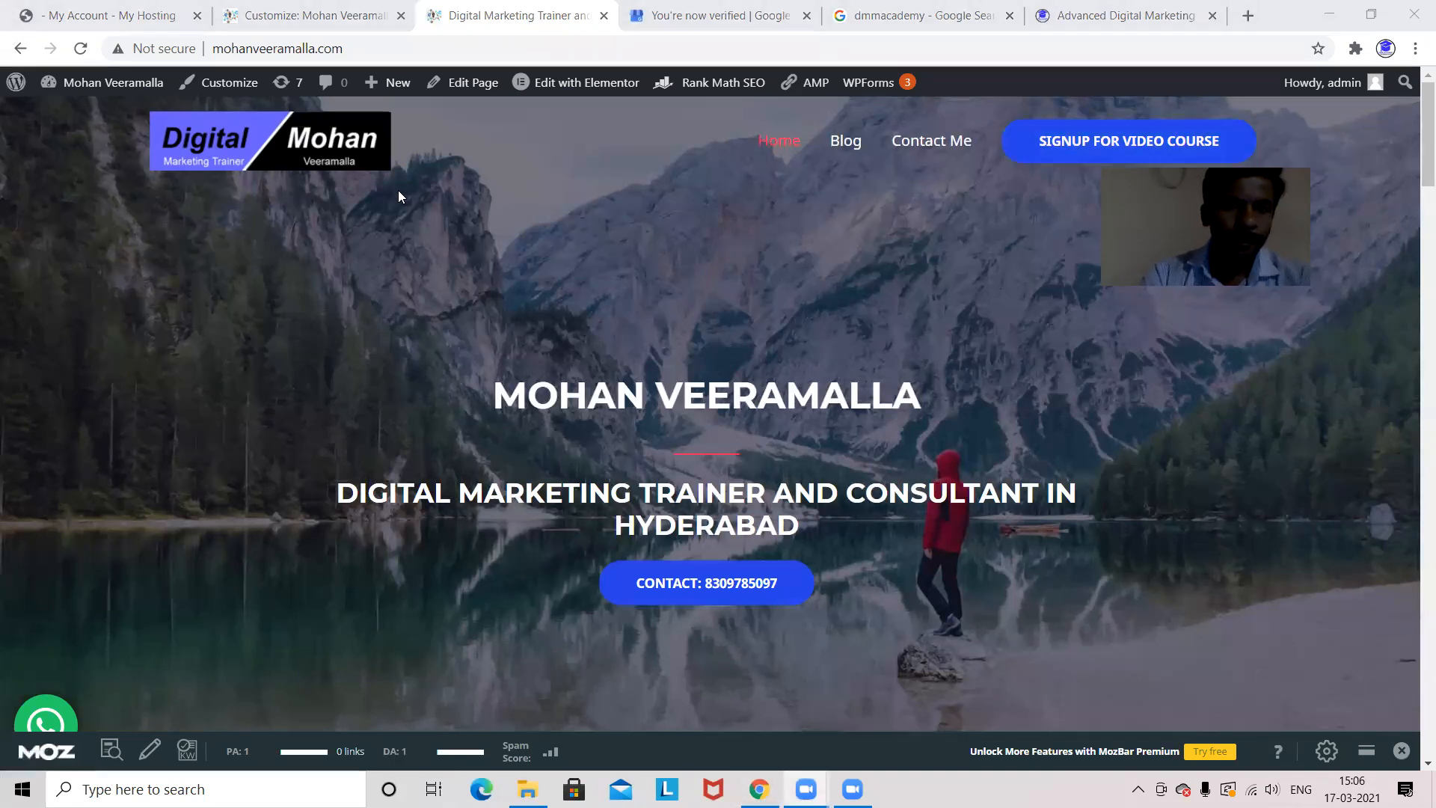
Return to the customizer, look through the home page preview, and open the Contact Me page to examine its sidebar.
{"action": "left_click", "coordinate": [312, 11]}
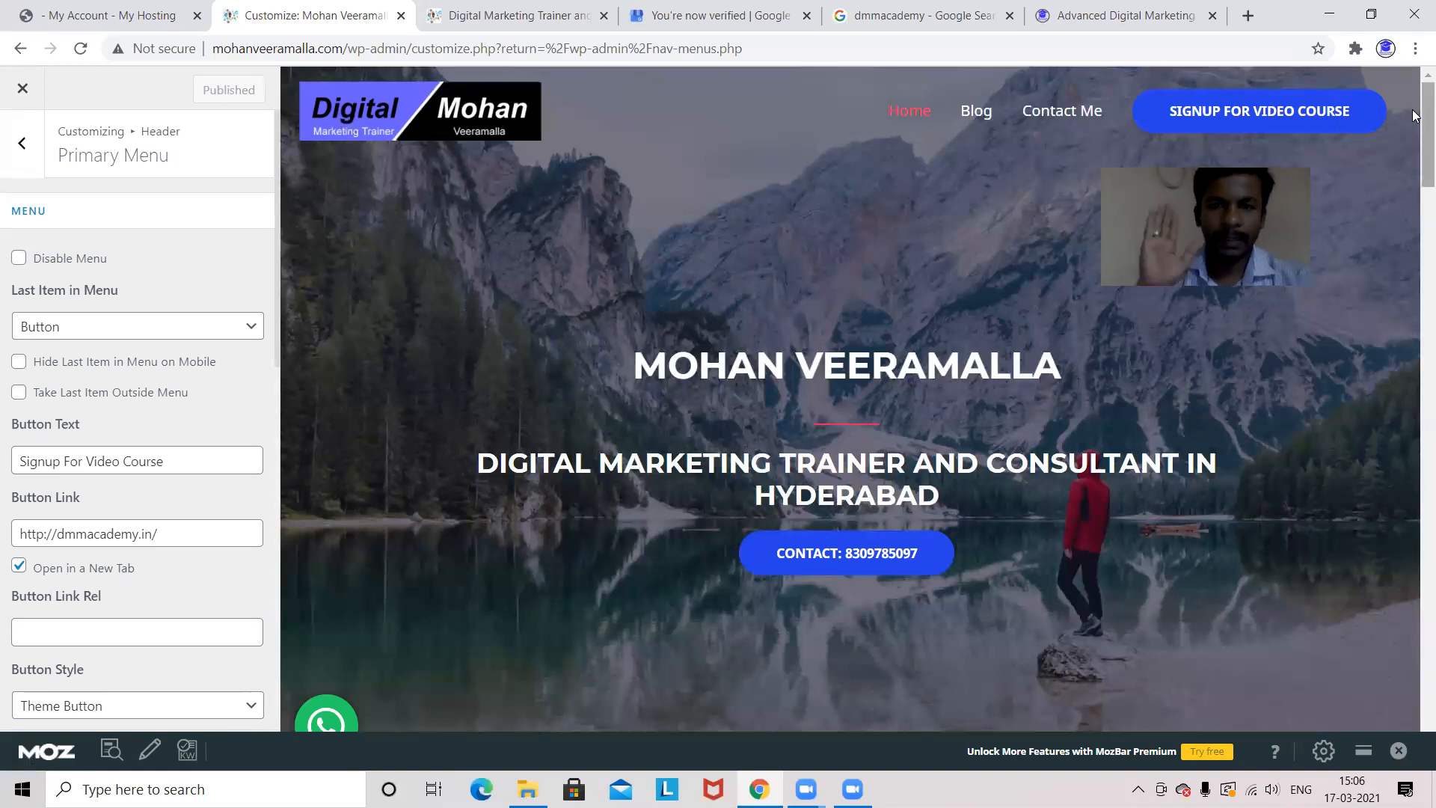
{"action": "scroll", "coordinate": [1398, 346], "scroll_direction": "down", "scroll_amount": 12}
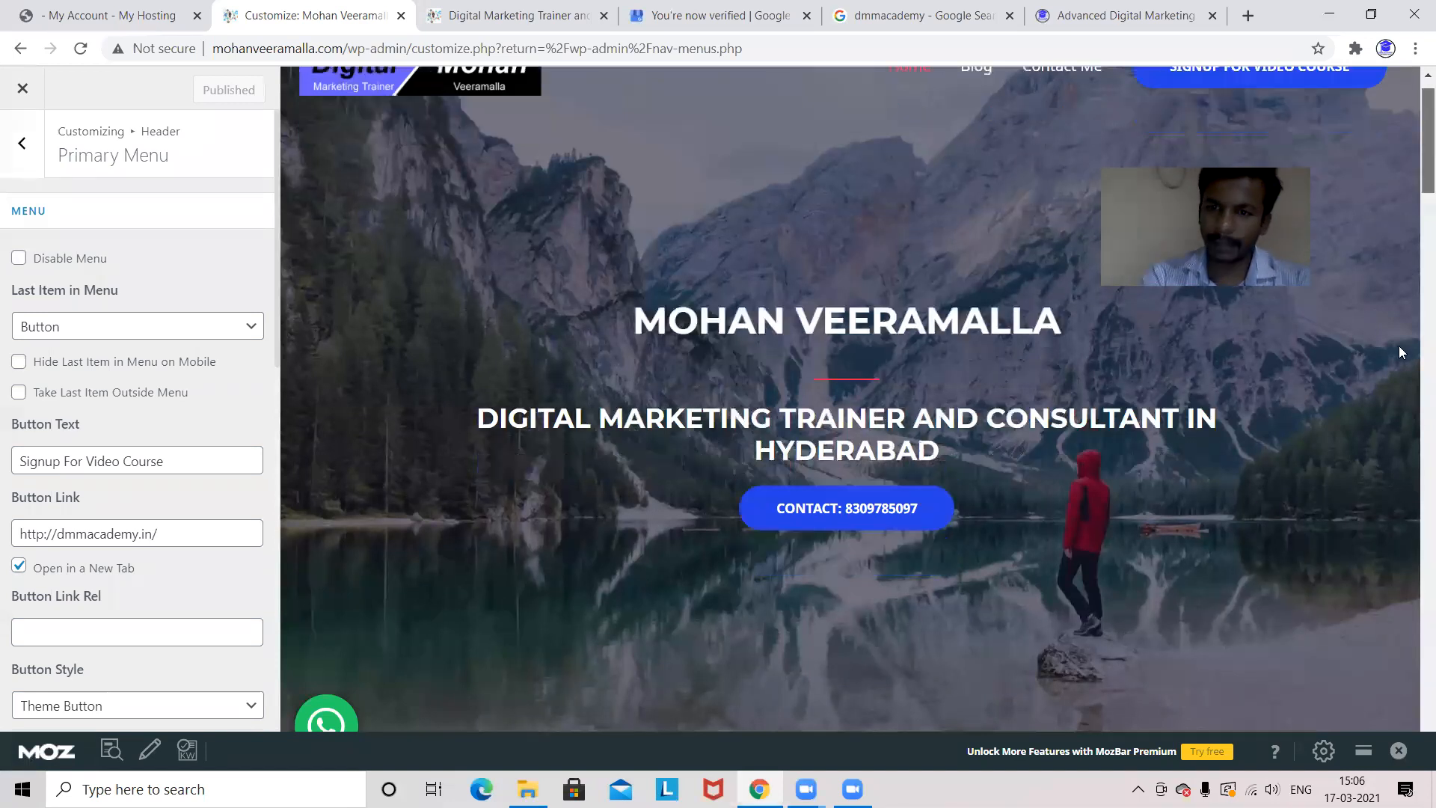
{"action": "scroll", "coordinate": [1401, 639], "scroll_direction": "down", "scroll_amount": 15}
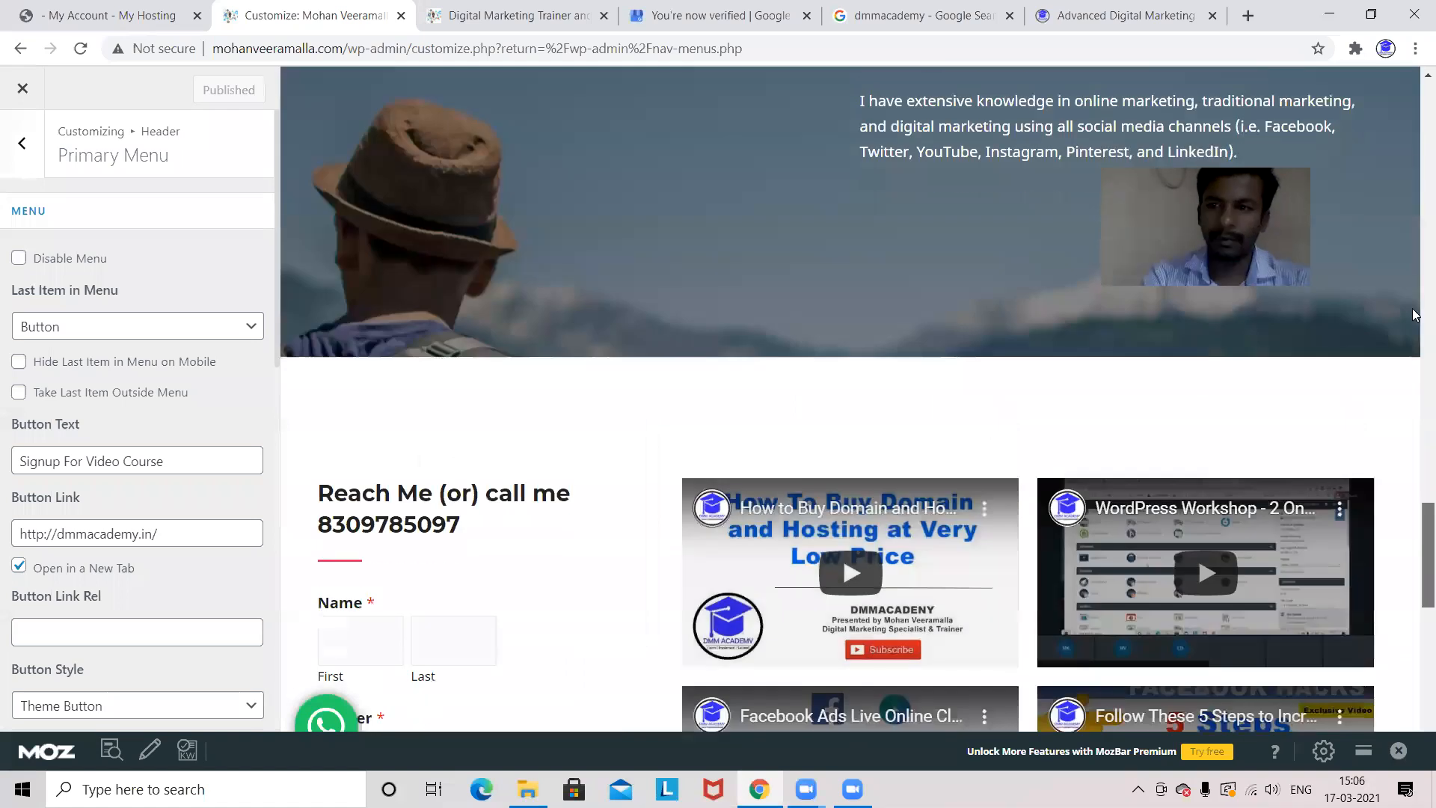
{"action": "left_click_drag", "start_coordinate": [1414, 23], "coordinate": [1407, 27]}
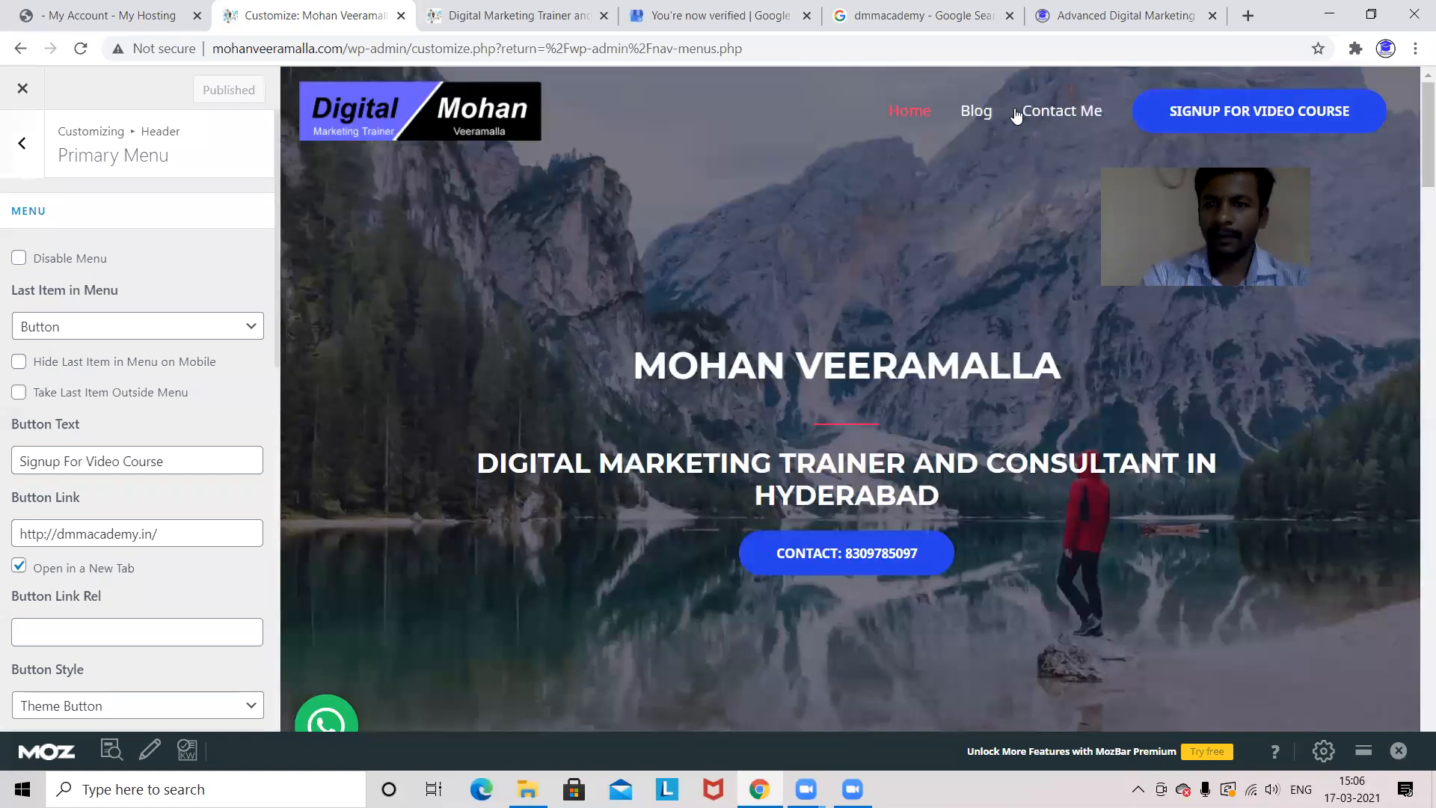
{"action": "left_click", "coordinate": [1071, 105]}
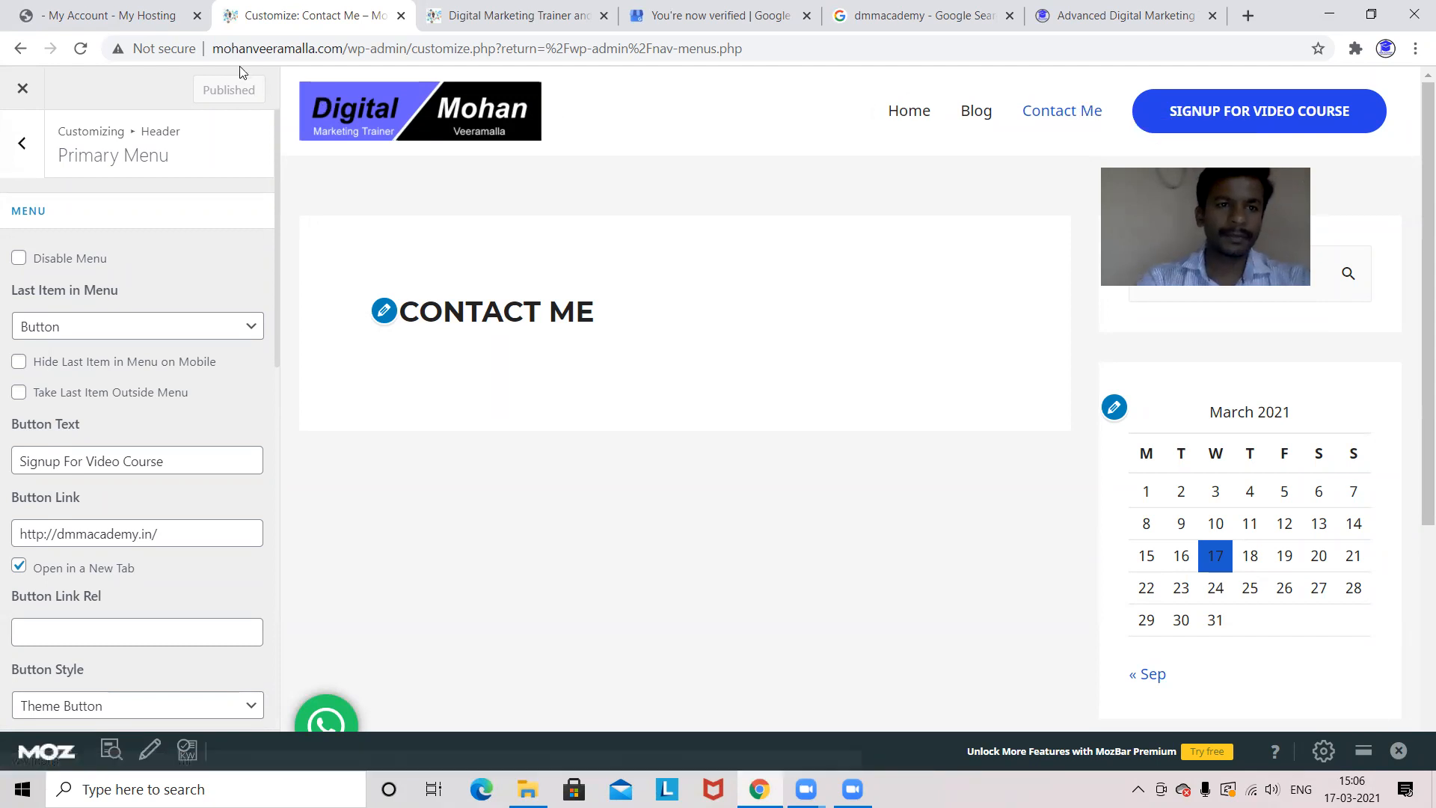
Exit the customizer, open the Widgets settings, and delete the Calendar widget from the Main Sidebar.
{"action": "left_click", "coordinate": [25, 90]}
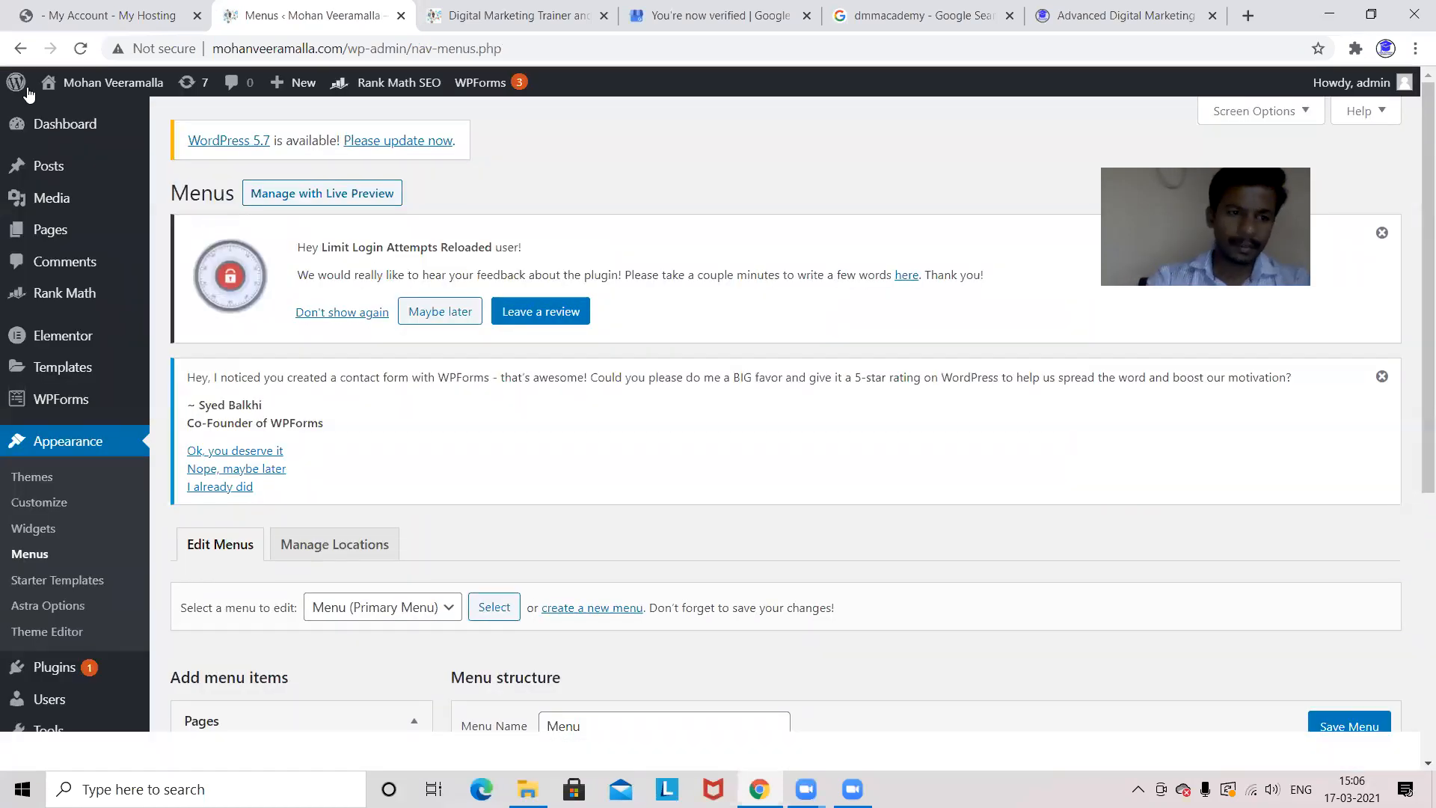
{"action": "left_click", "coordinate": [35, 530]}
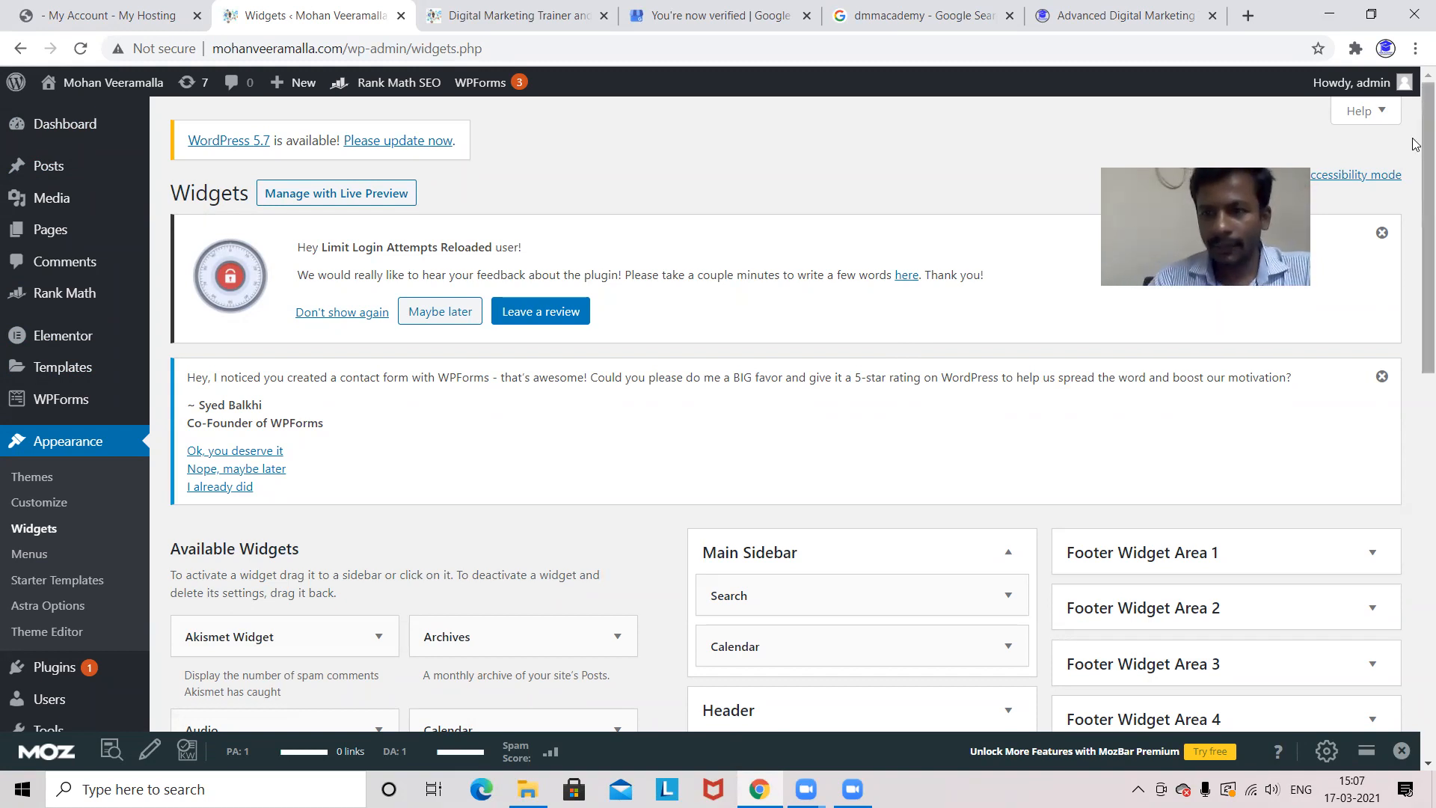
{"action": "left_click_drag", "start_coordinate": [1424, 140], "coordinate": [1413, 281]}
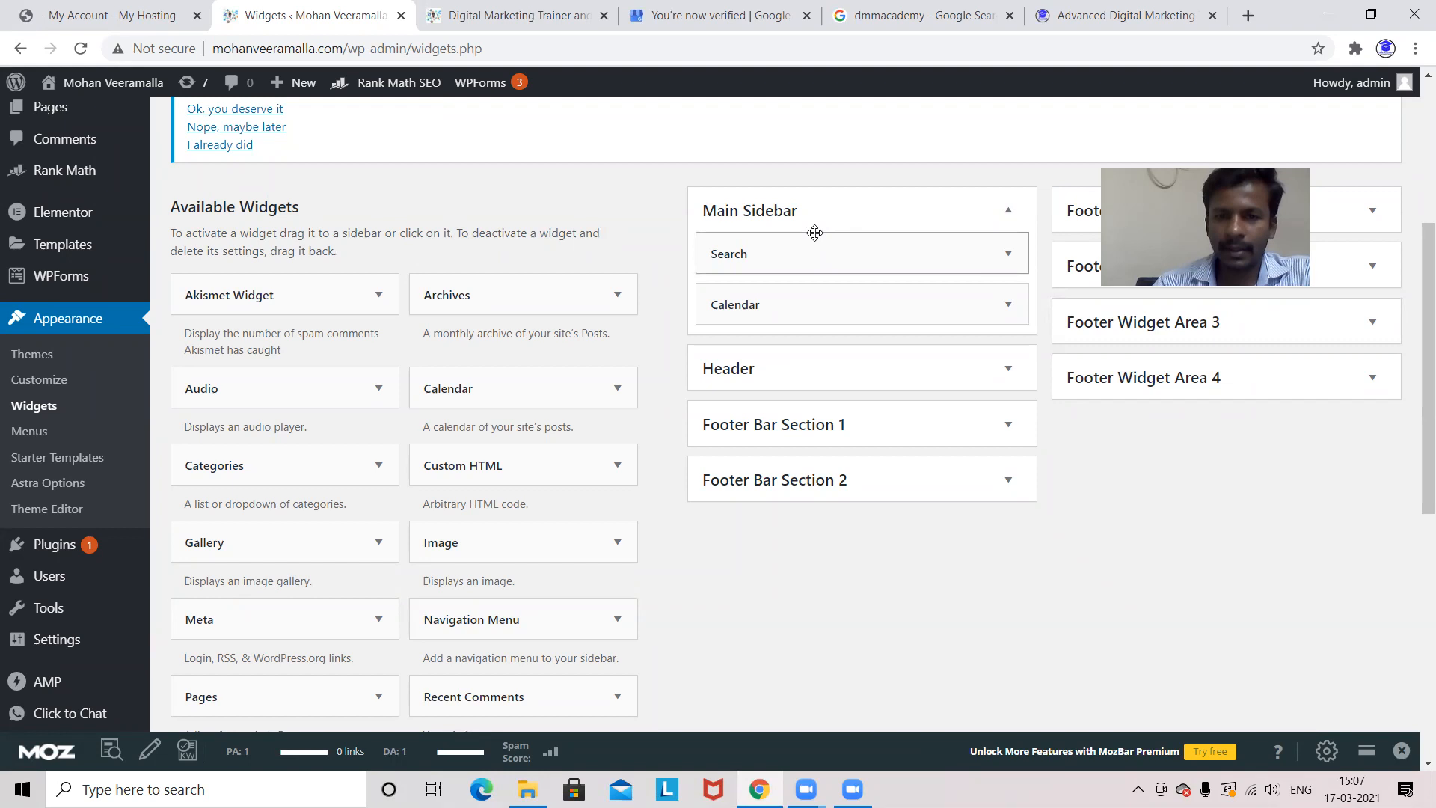
{"action": "left_click", "coordinate": [1007, 308]}
{"action": "left_click", "coordinate": [730, 408]}
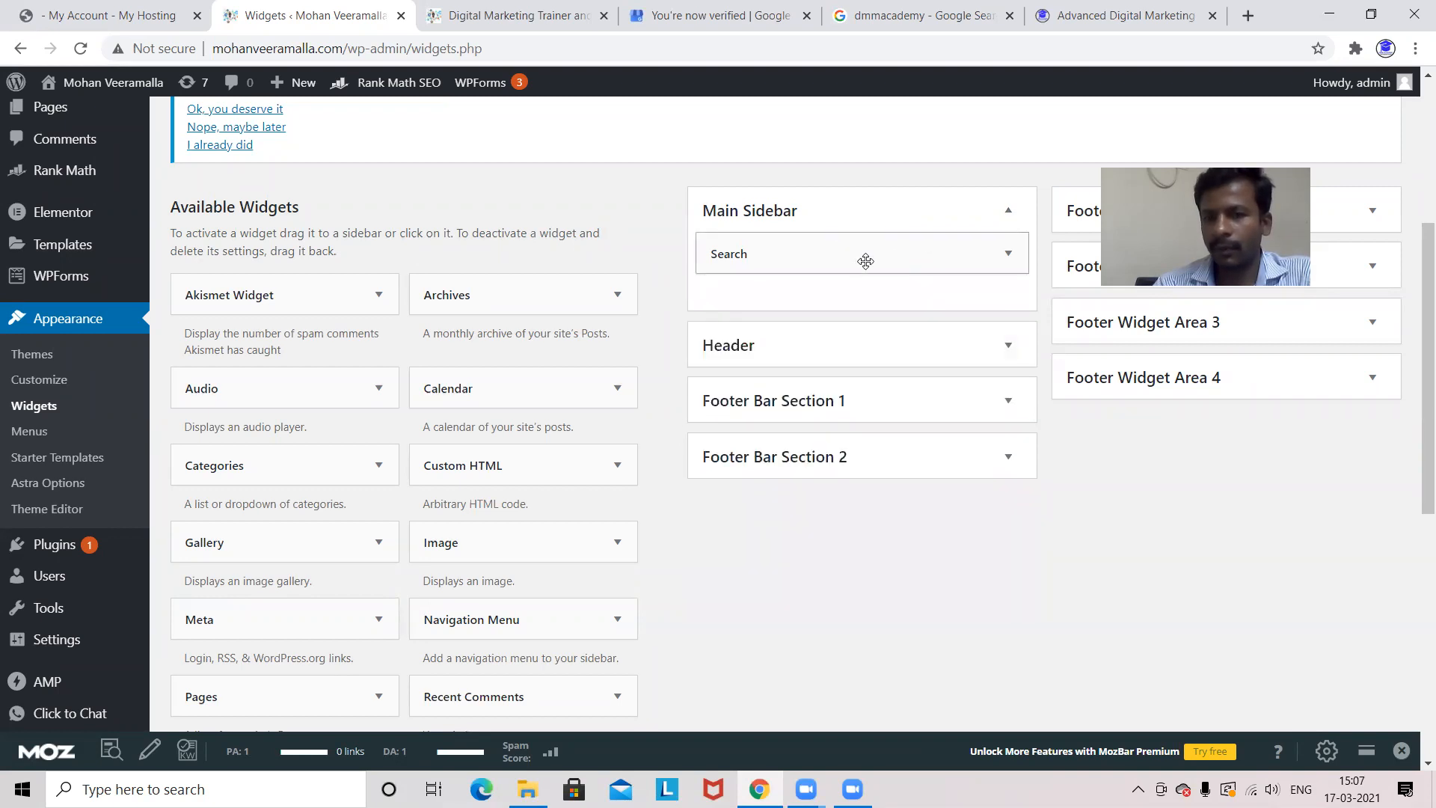
Inspect the Header and Footer Widget Area 1 widget areas and switch back to the live site.
{"action": "left_click", "coordinate": [947, 355]}
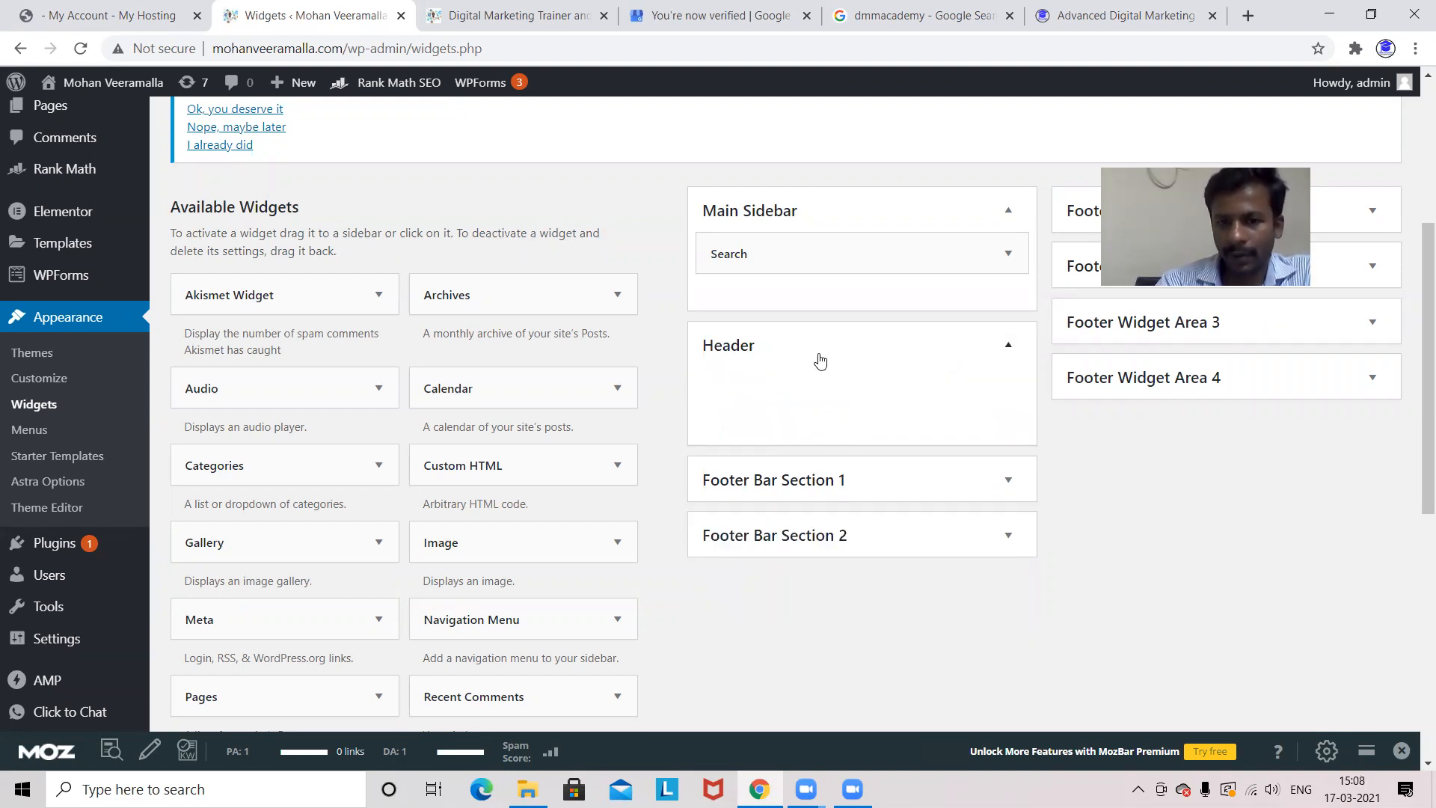
{"action": "left_click", "coordinate": [951, 345]}
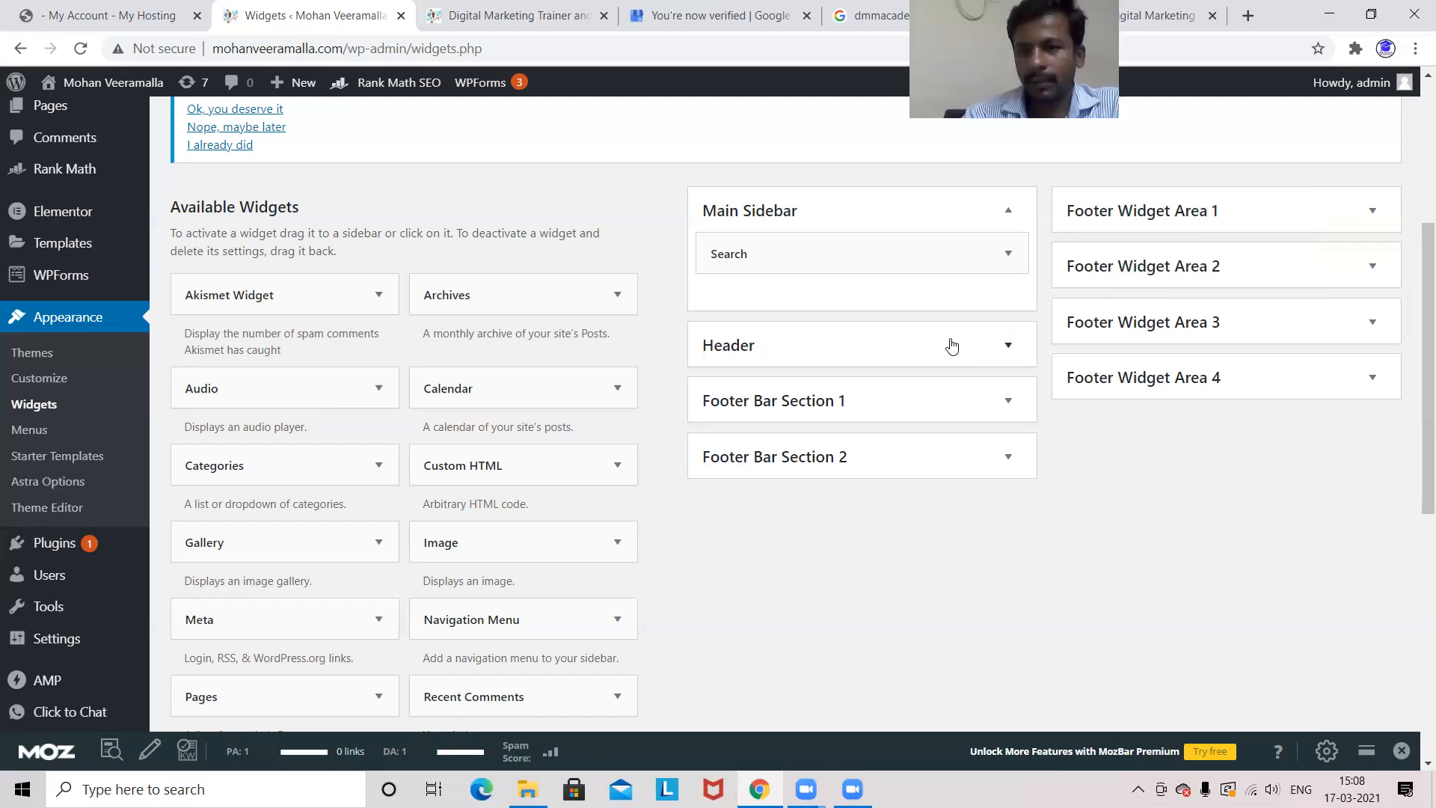
{"action": "left_click", "coordinate": [1327, 217]}
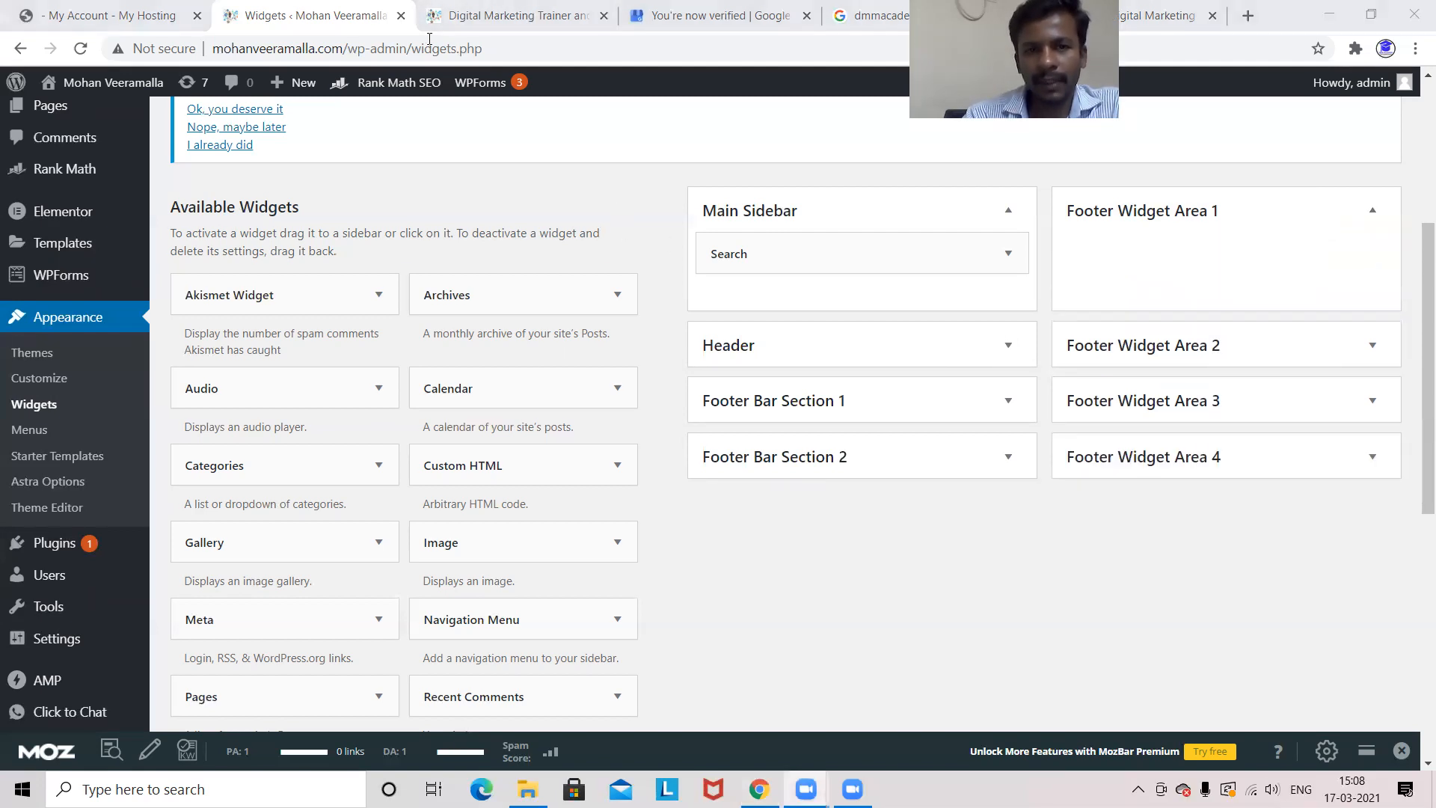
{"action": "key", "text": "ctrl+Tab"}
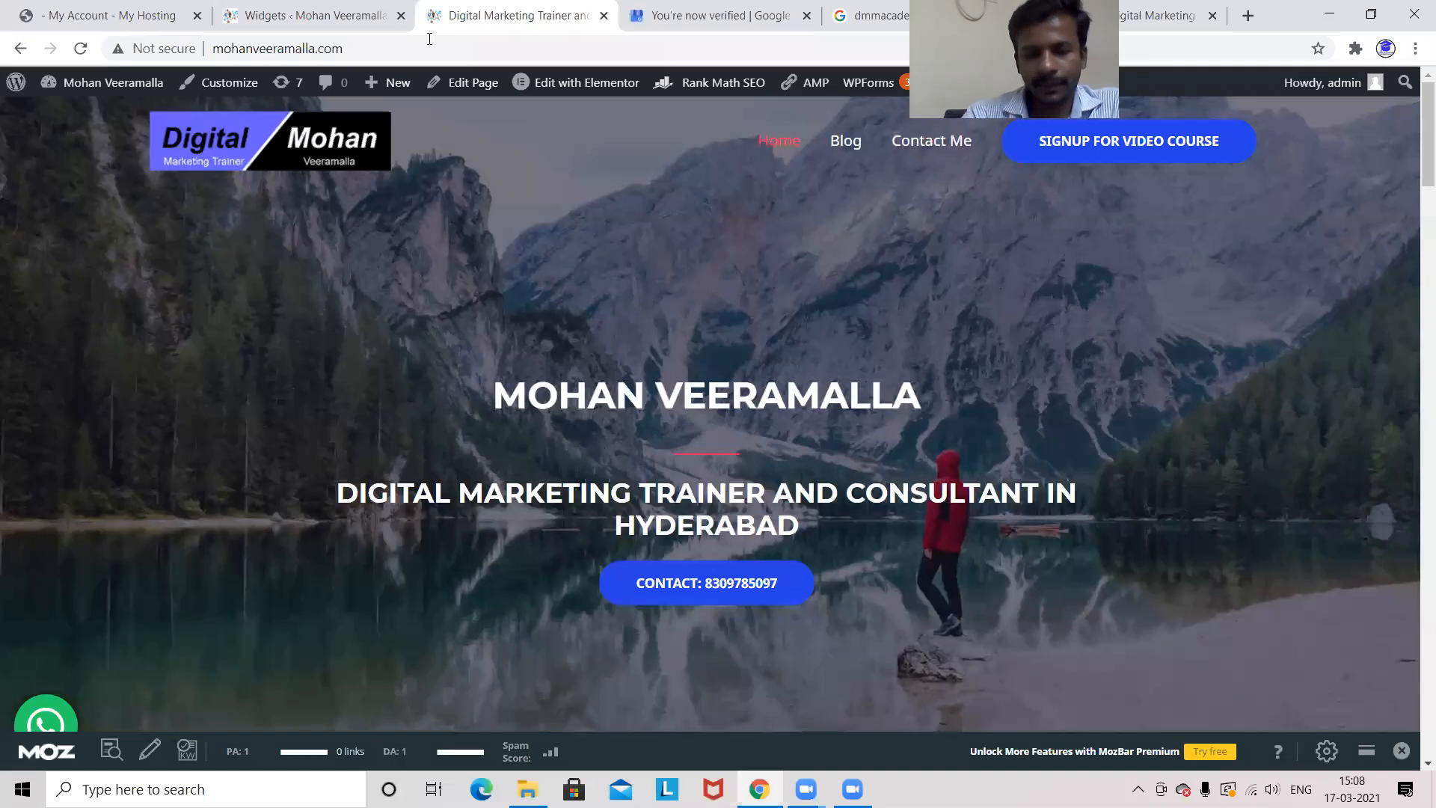
Reload the live home page and check the footer widget areas at its end.
{"action": "key", "text": "F5"}
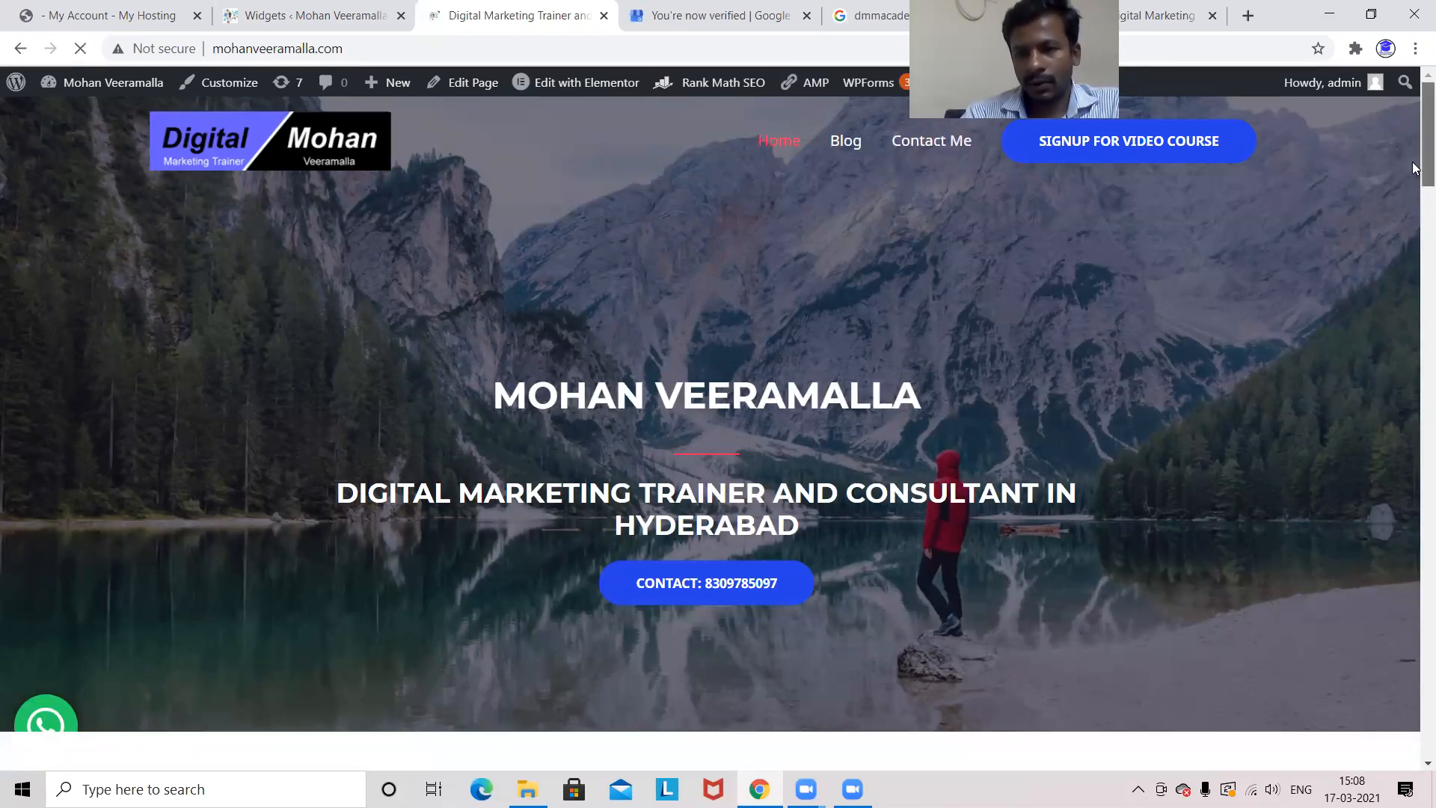
{"action": "scroll", "coordinate": [1414, 336], "scroll_direction": "down", "scroll_amount": 10}
{"action": "scroll", "coordinate": [1416, 726], "scroll_direction": "down", "scroll_amount": 15}
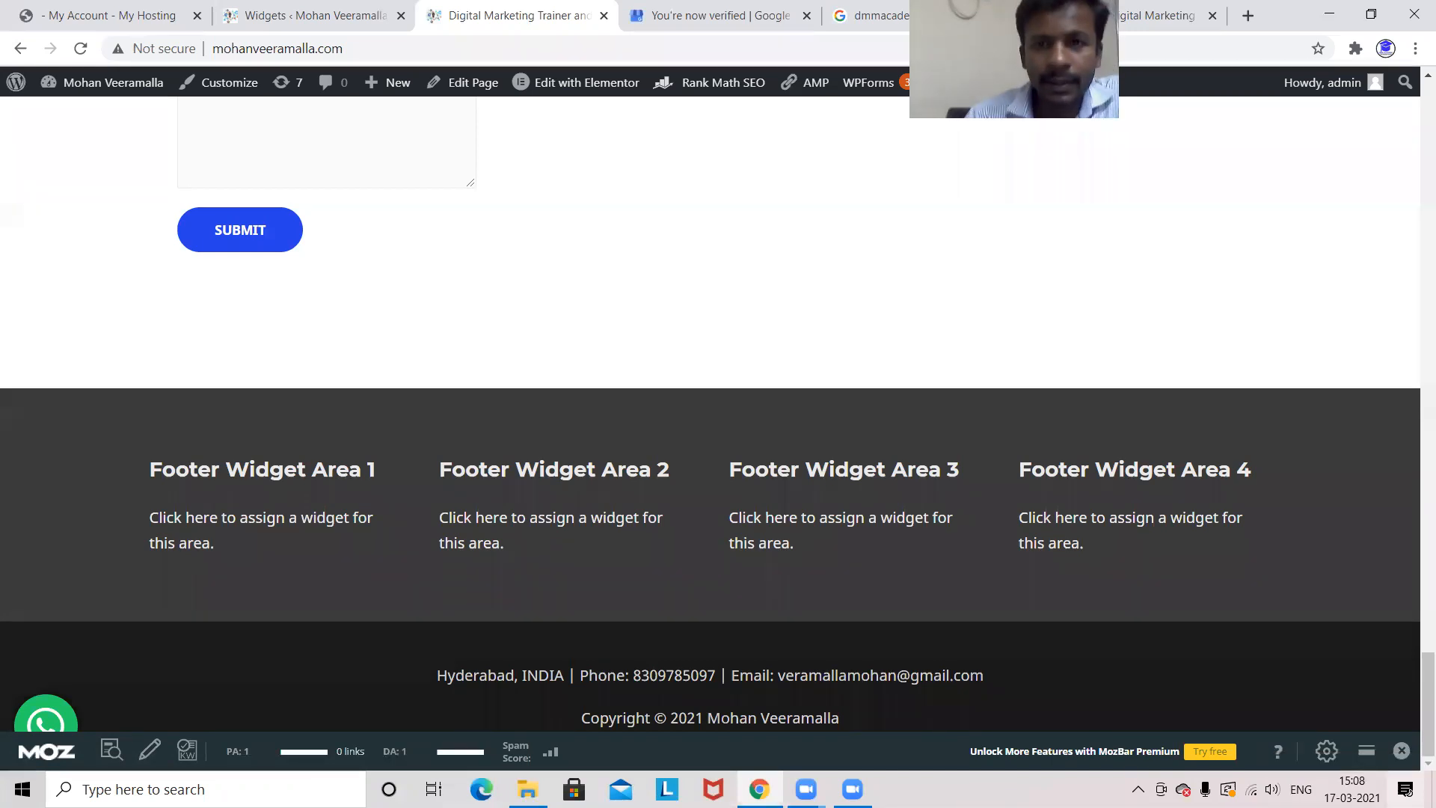
Return to the Widgets settings and add a Text widget to Footer Widget Area 1.
{"action": "left_click", "coordinate": [323, 20]}
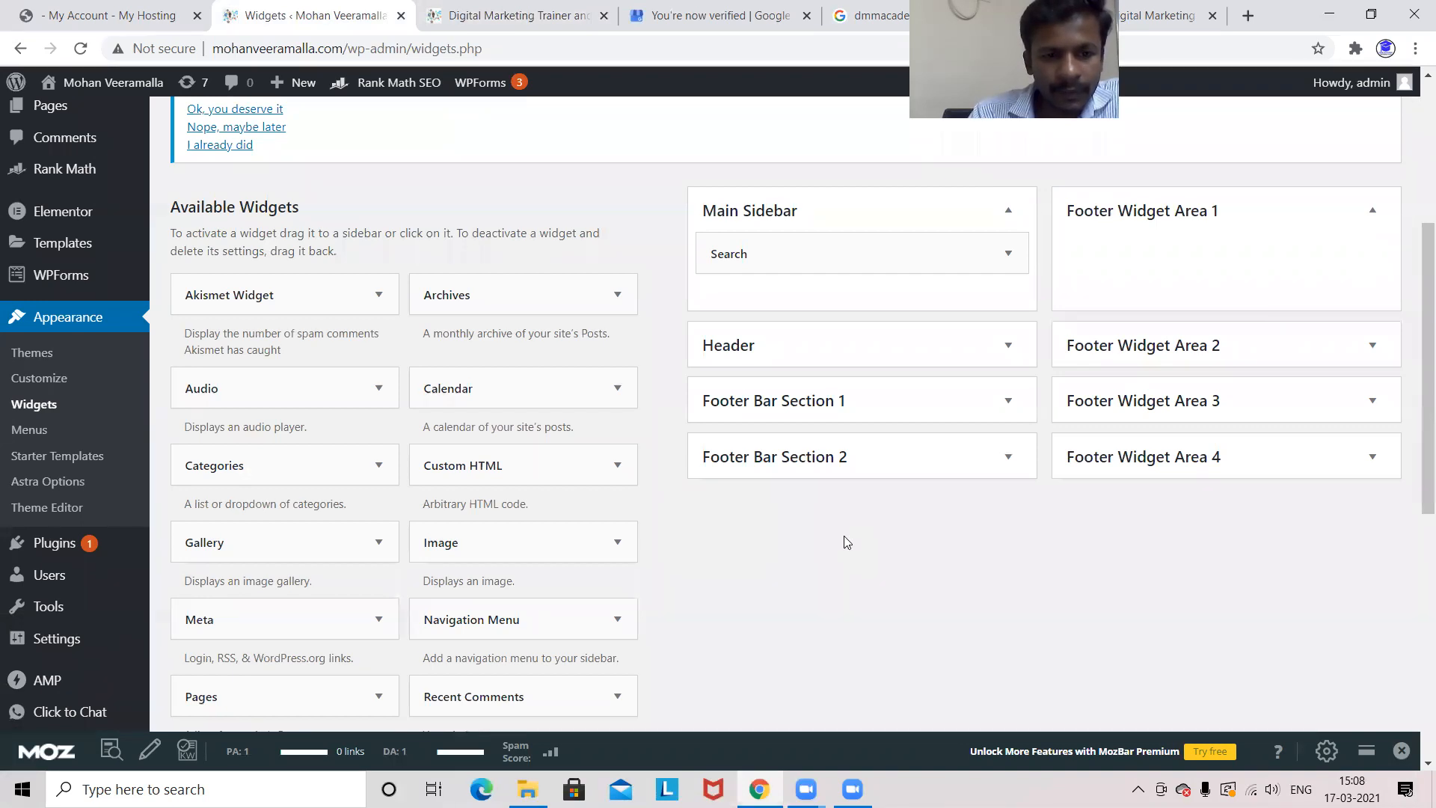
{"action": "left_click_drag", "start_coordinate": [1415, 299], "coordinate": [1414, 518]}
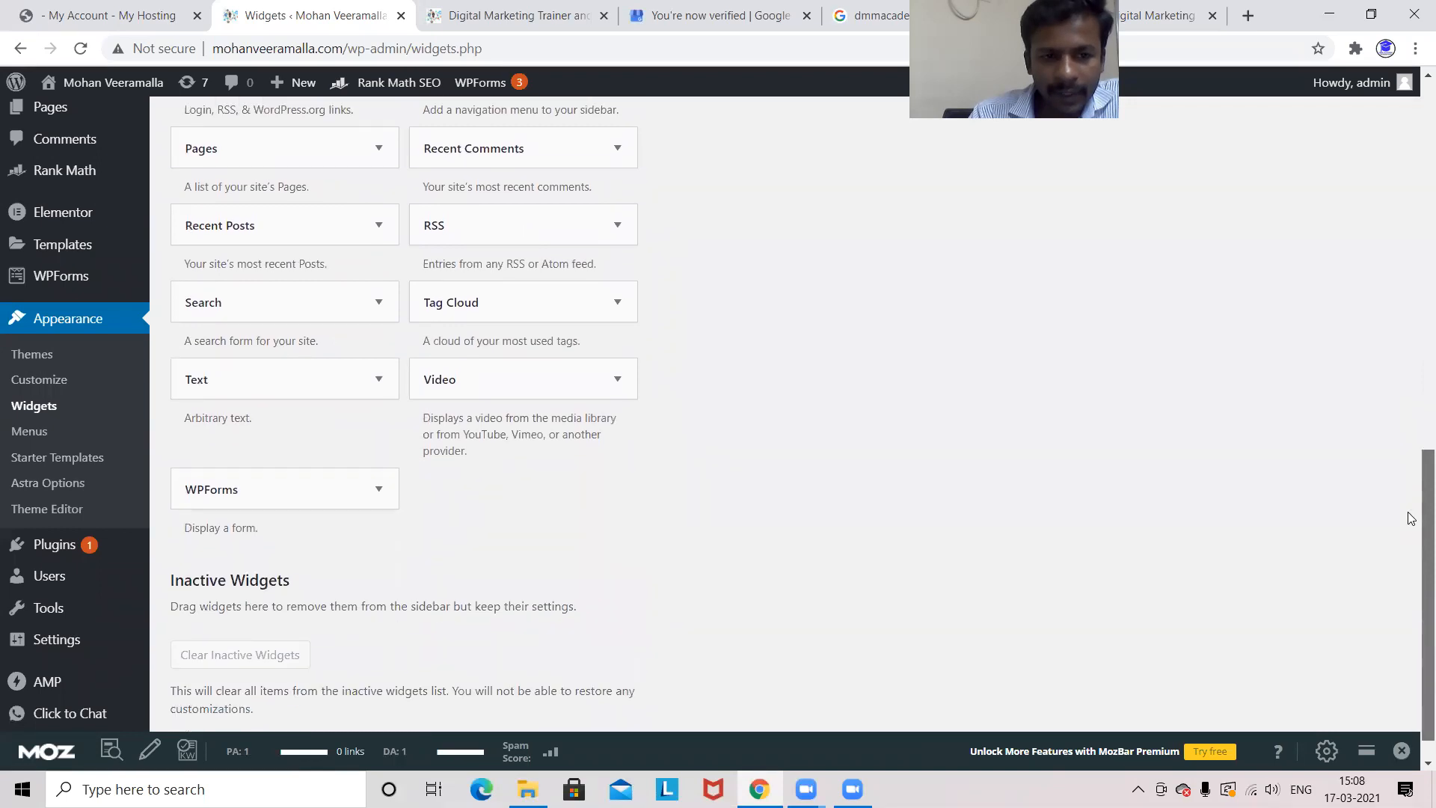
{"action": "left_click", "coordinate": [377, 375]}
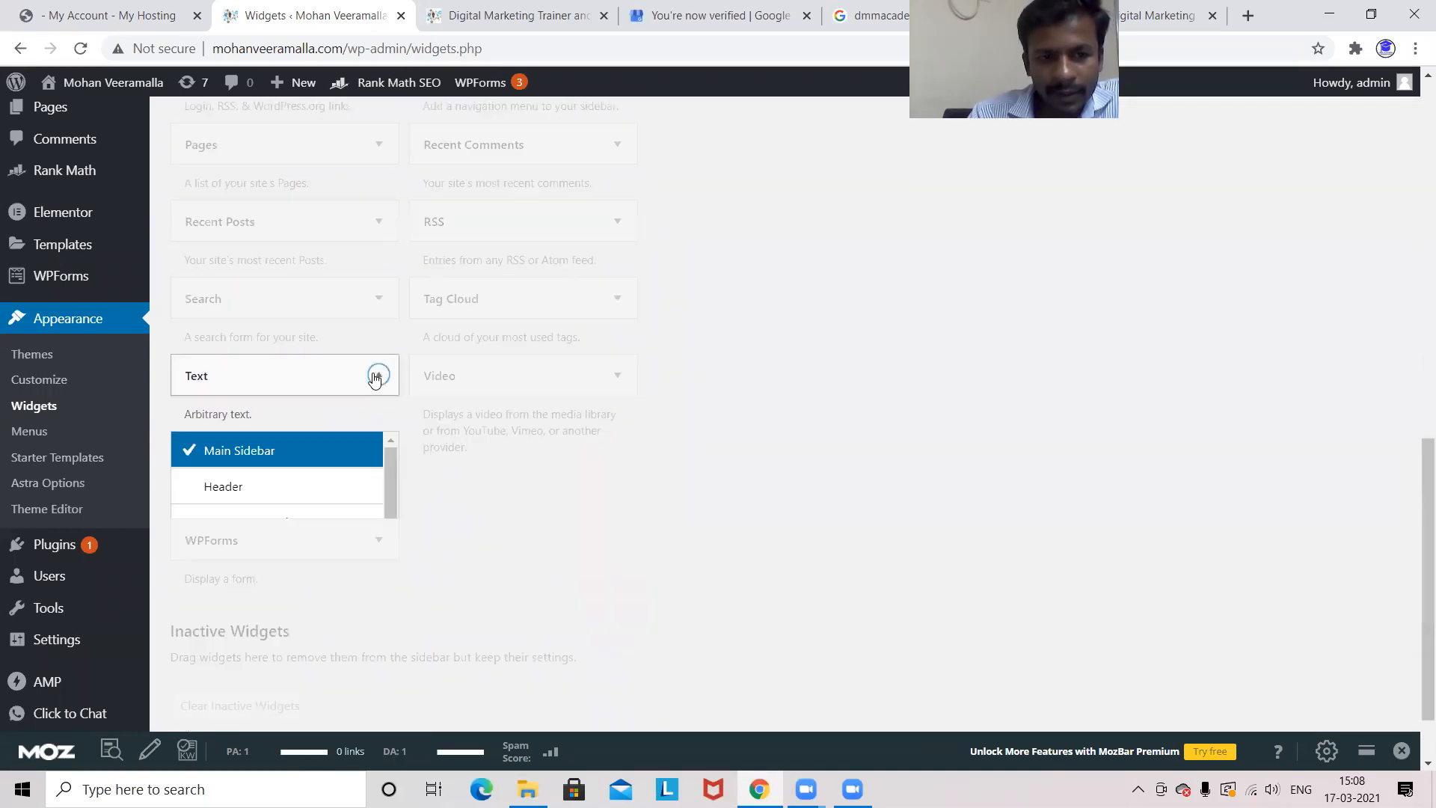
{"action": "left_click_drag", "start_coordinate": [389, 484], "coordinate": [389, 538]}
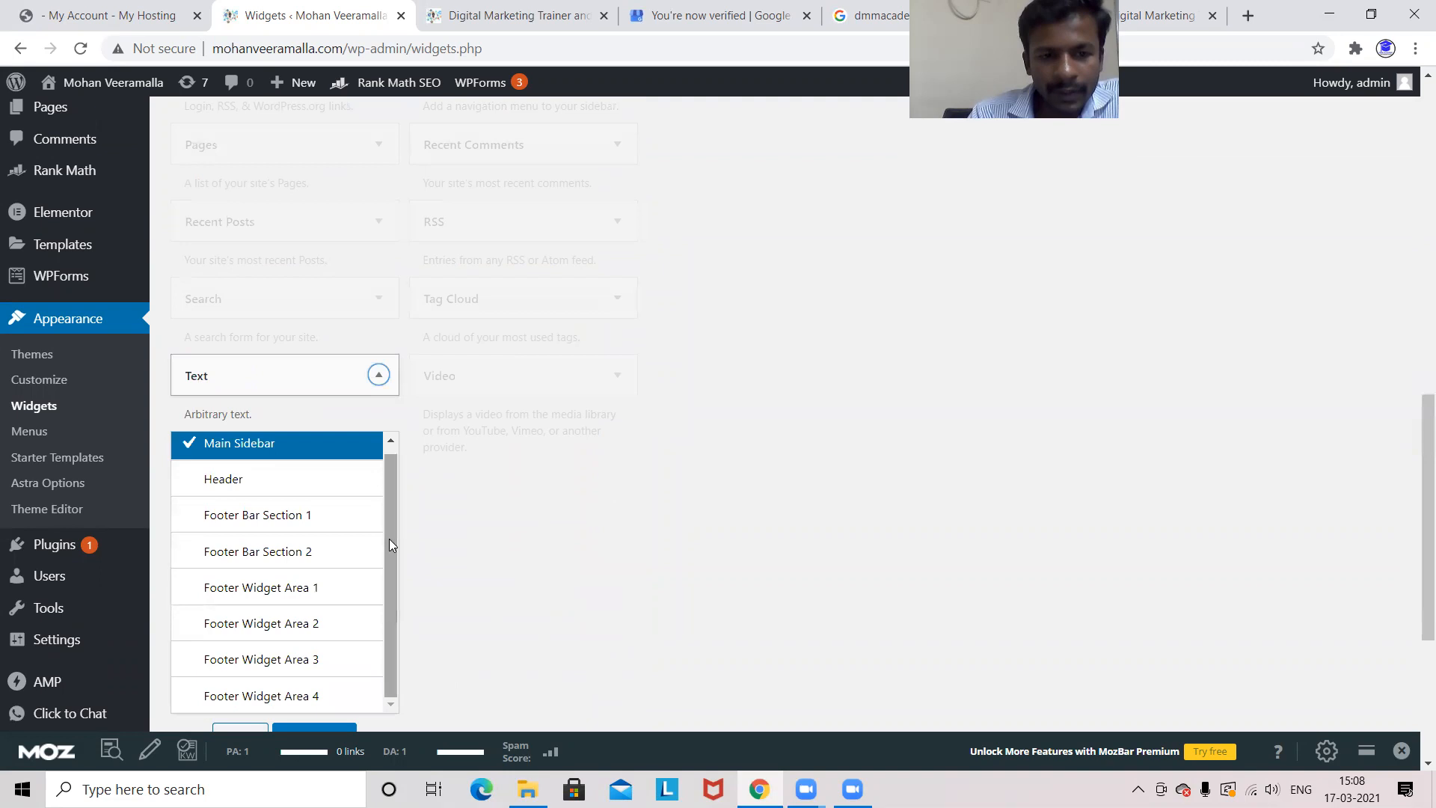
{"action": "left_click", "coordinate": [338, 594]}
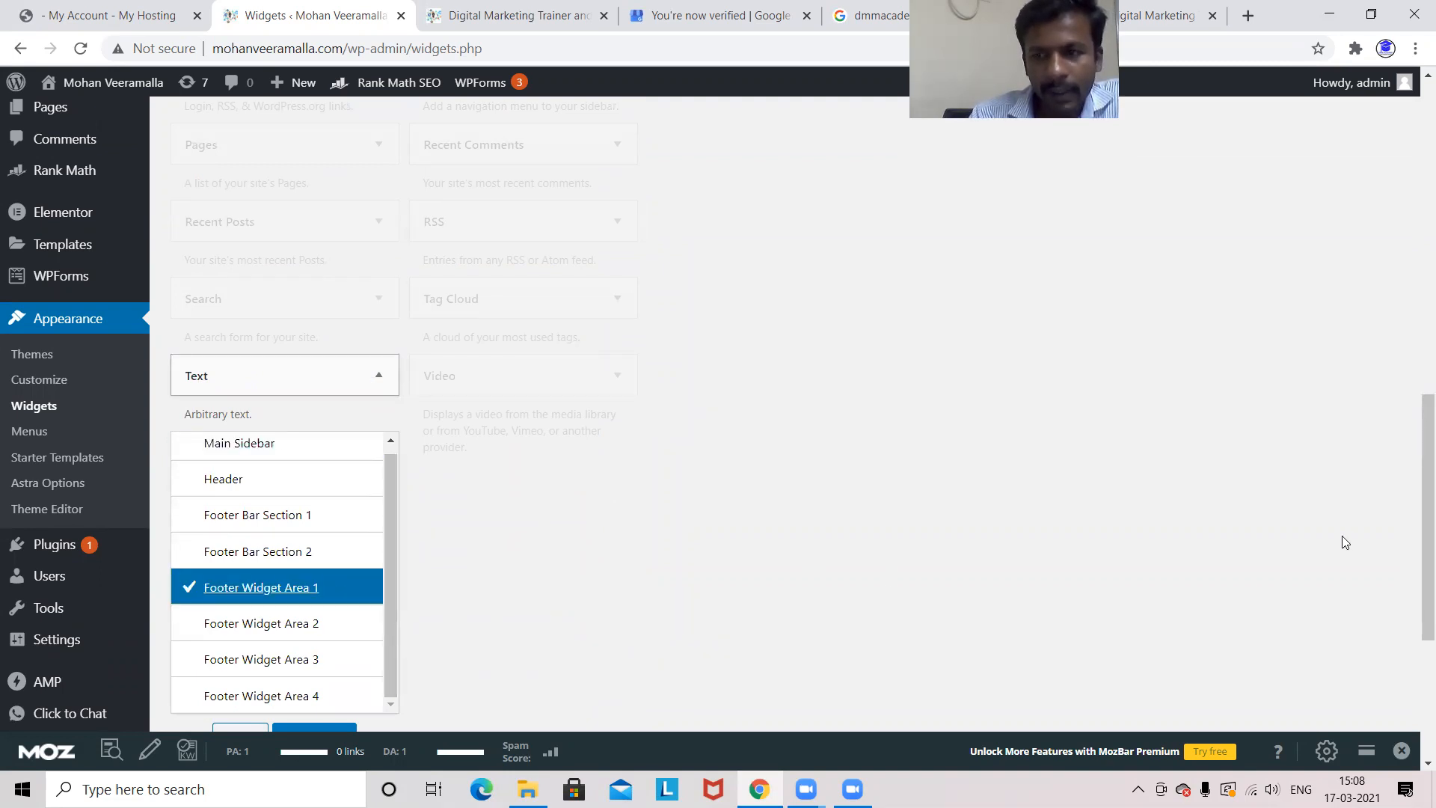
{"action": "scroll", "coordinate": [1415, 500], "scroll_direction": "down", "scroll_amount": 1}
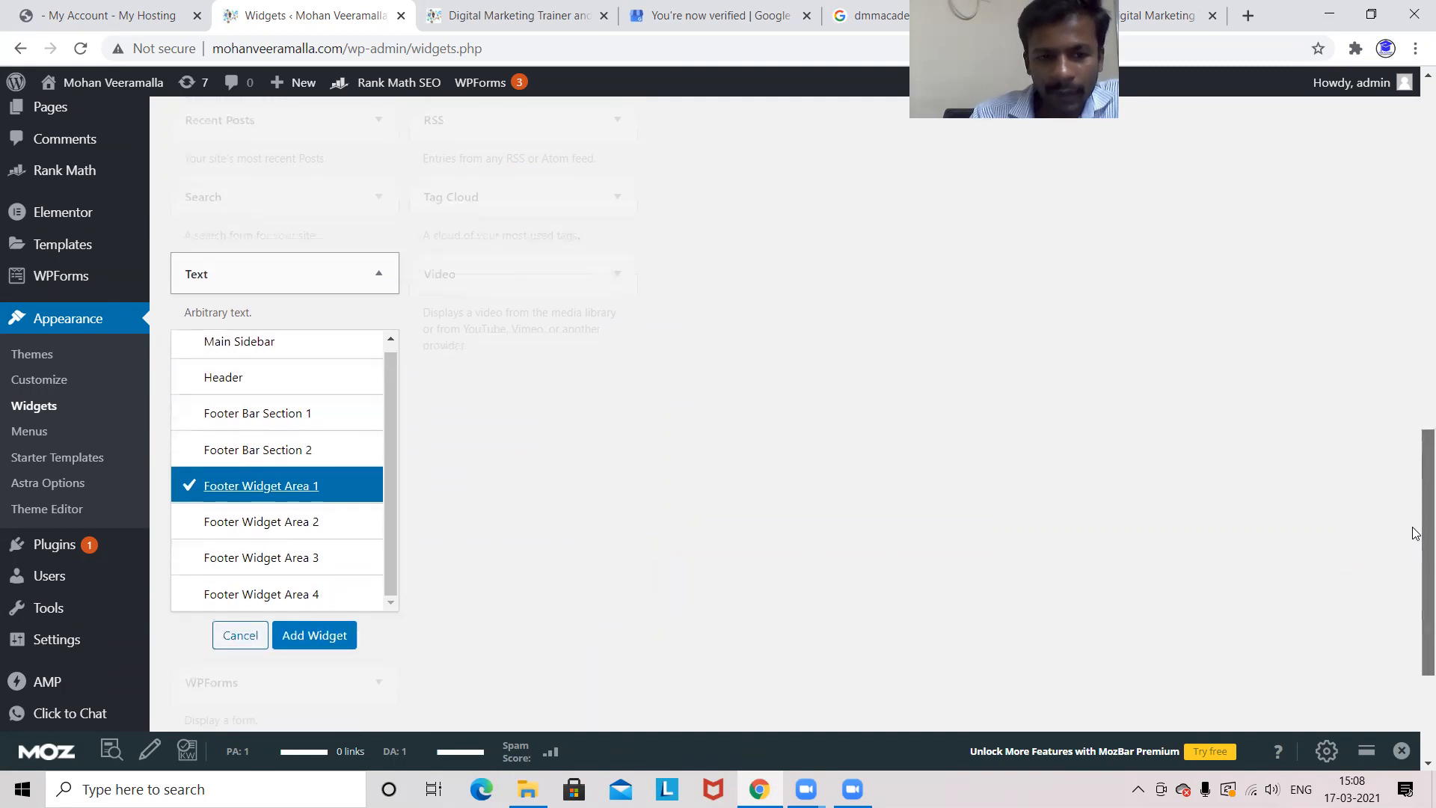
{"action": "left_click", "coordinate": [333, 636]}
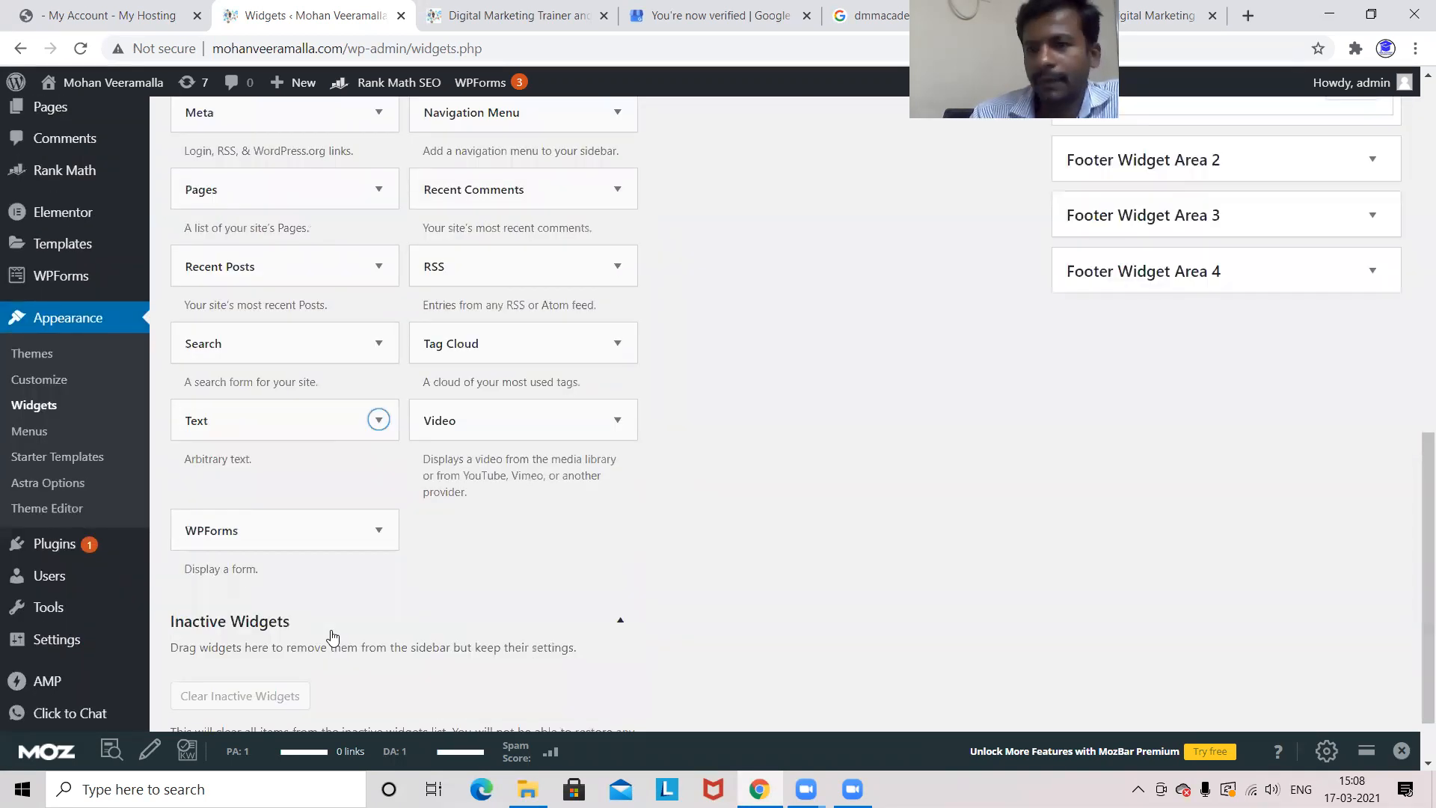
Title the new Text widget in Footer Widget Area 1 "About Me".
{"action": "left_click_drag", "start_coordinate": [1416, 502], "coordinate": [1415, 315]}
{"action": "left_click", "coordinate": [1178, 303]}
{"action": "key", "text": "Caps_Lock"}
{"action": "type", "text": "A"}
{"action": "key", "text": "Caps_Lock"}
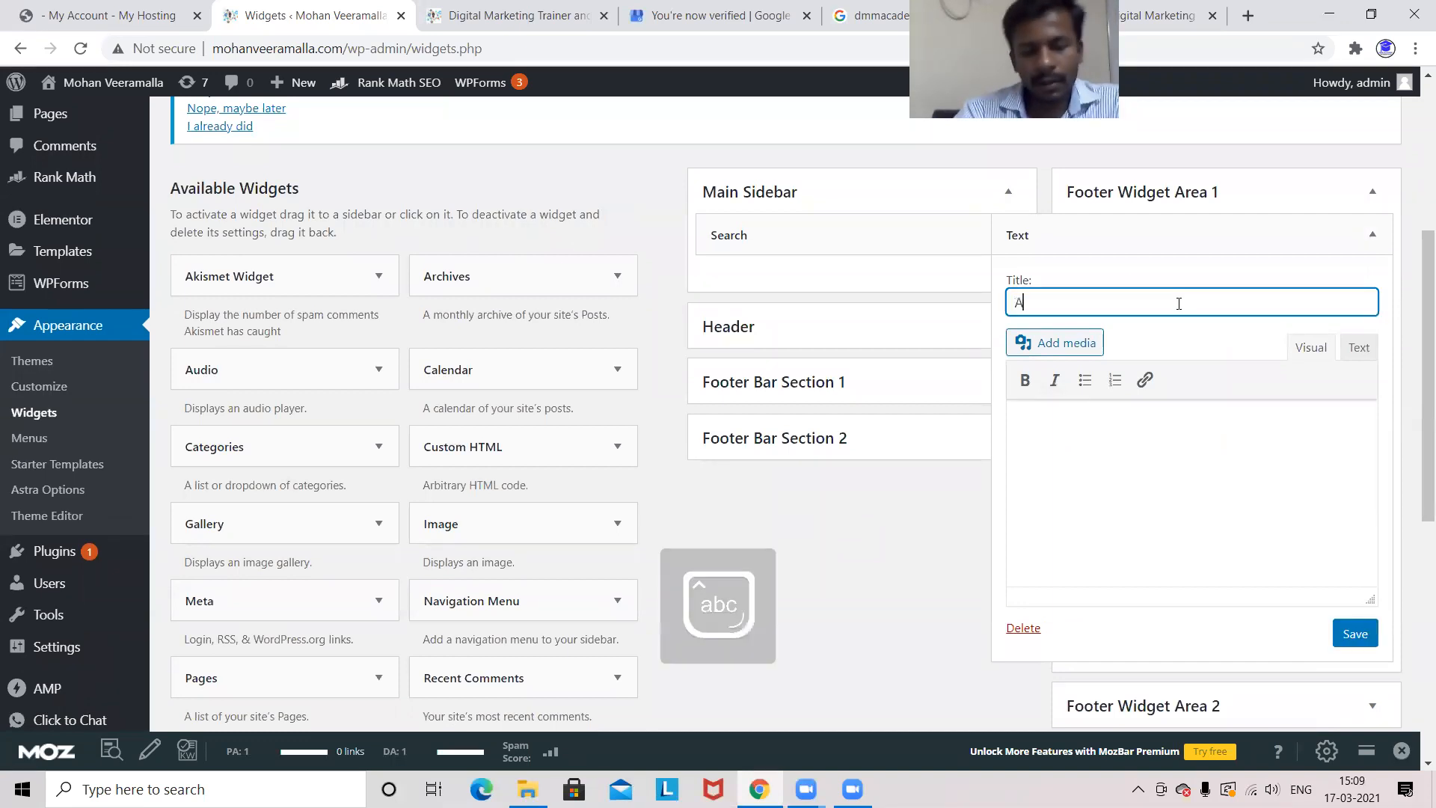
{"action": "type", "text": "bout"}
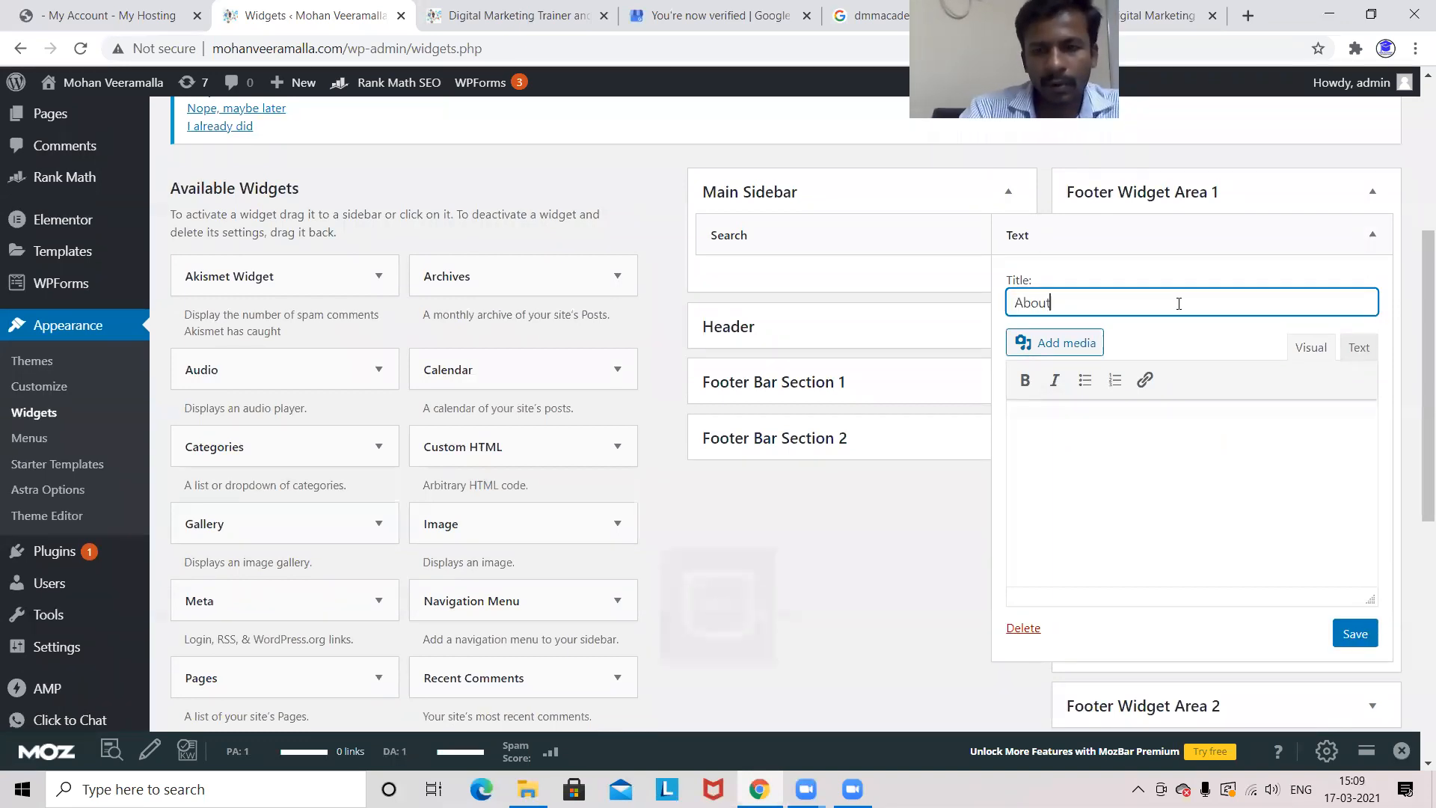
{"action": "key", "text": "Caps_Lock"}
{"action": "type", "text": "M"}
{"action": "key", "text": "Caps_Lock"}
{"action": "type", "text": "e"}
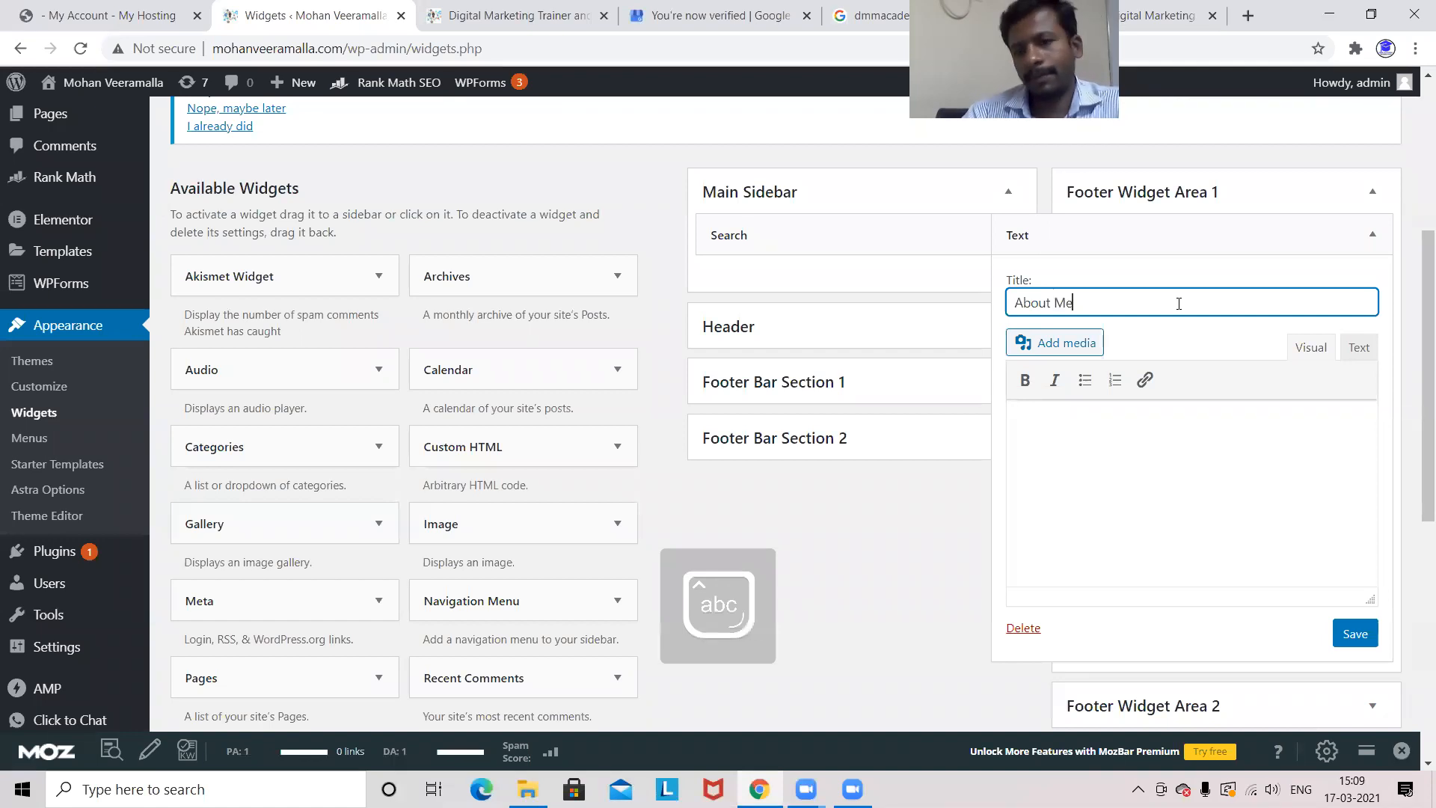
Begin the About Me widget's body with "Hello this is", the site owner's full name, and "Digital Marketing Trainer".
{"action": "left_click", "coordinate": [1070, 439]}
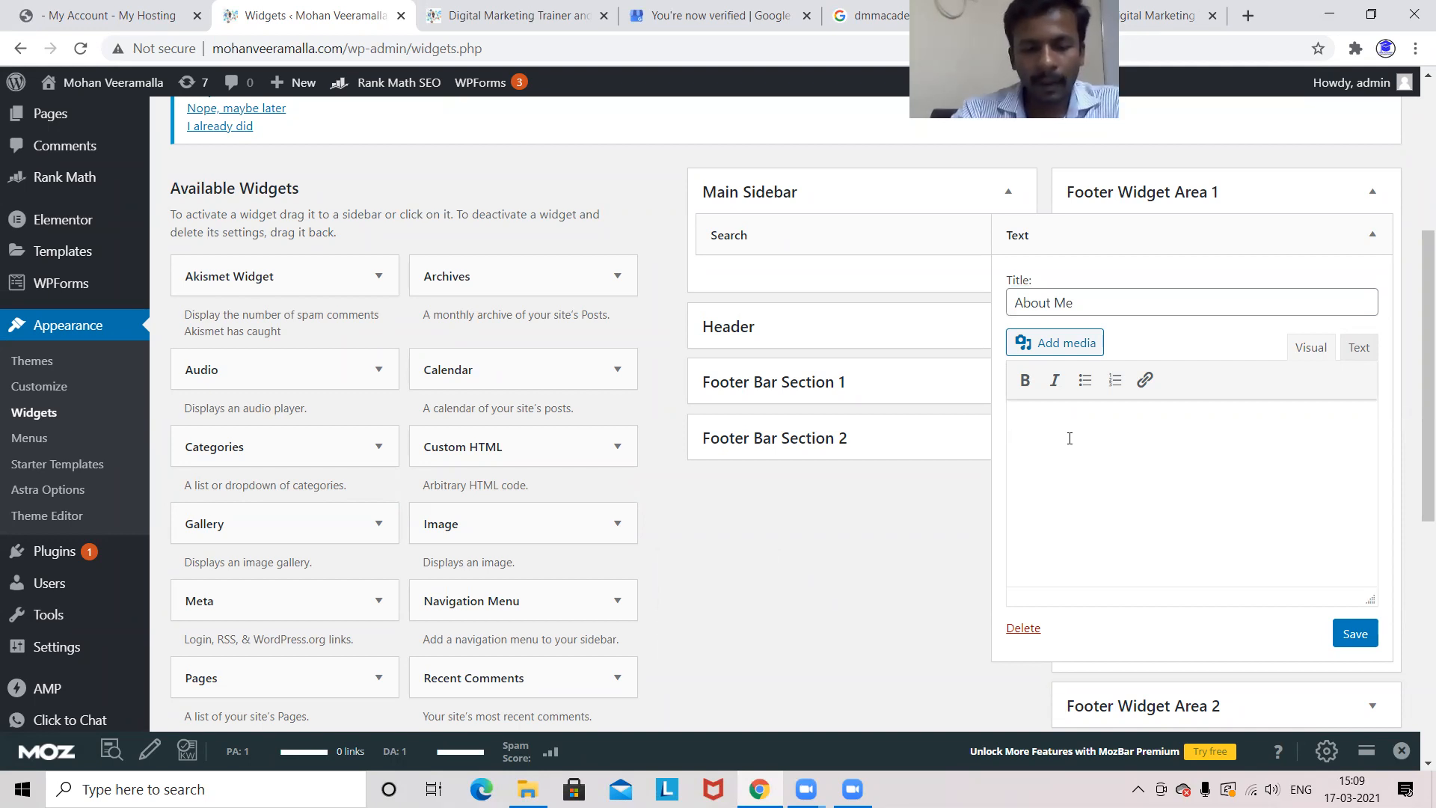
{"action": "key", "text": "Caps_Lock"}
{"action": "type", "text": "H"}
{"action": "key", "text": "Caps_Lock"}
{"action": "type", "text": "ello"}
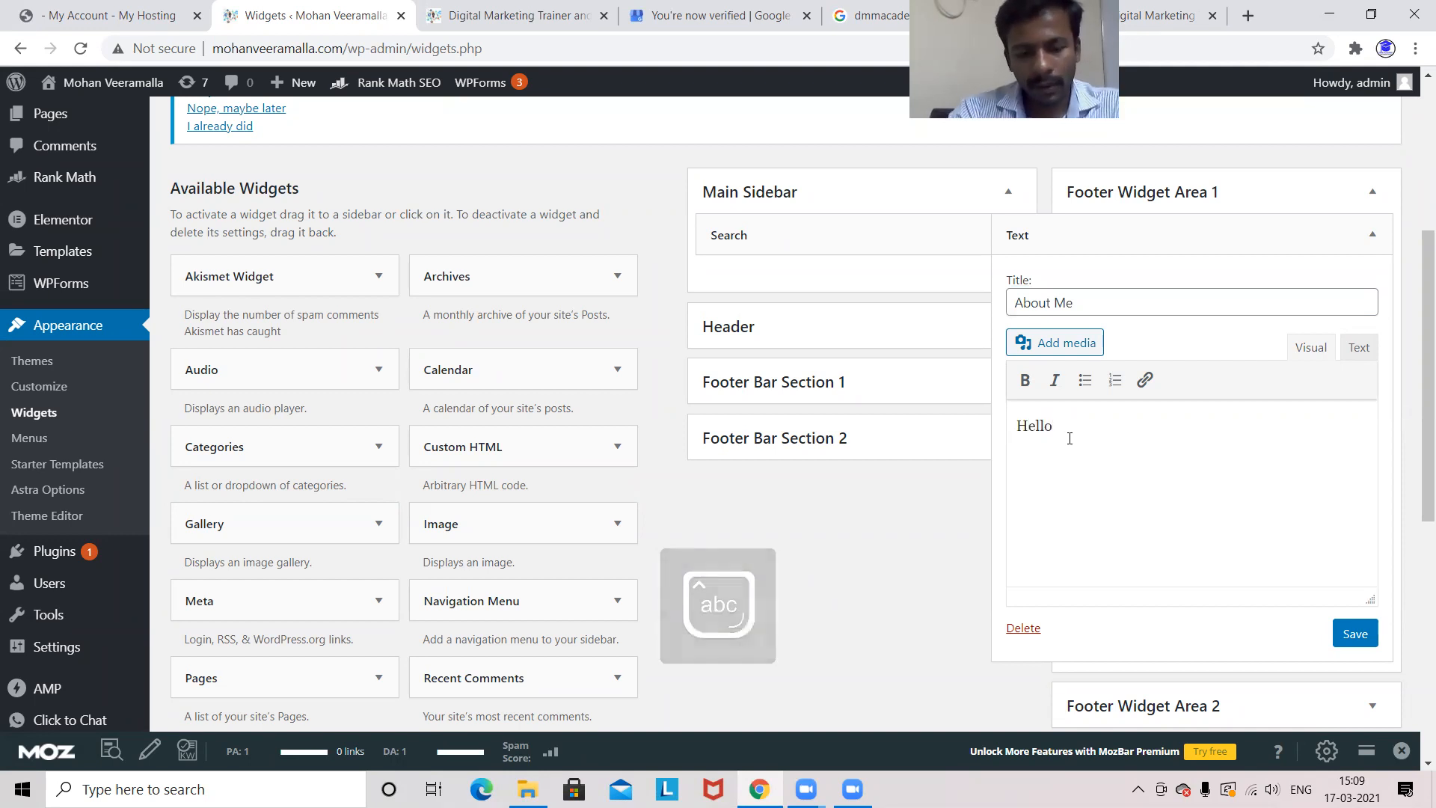
{"action": "type", "text": " this is"}
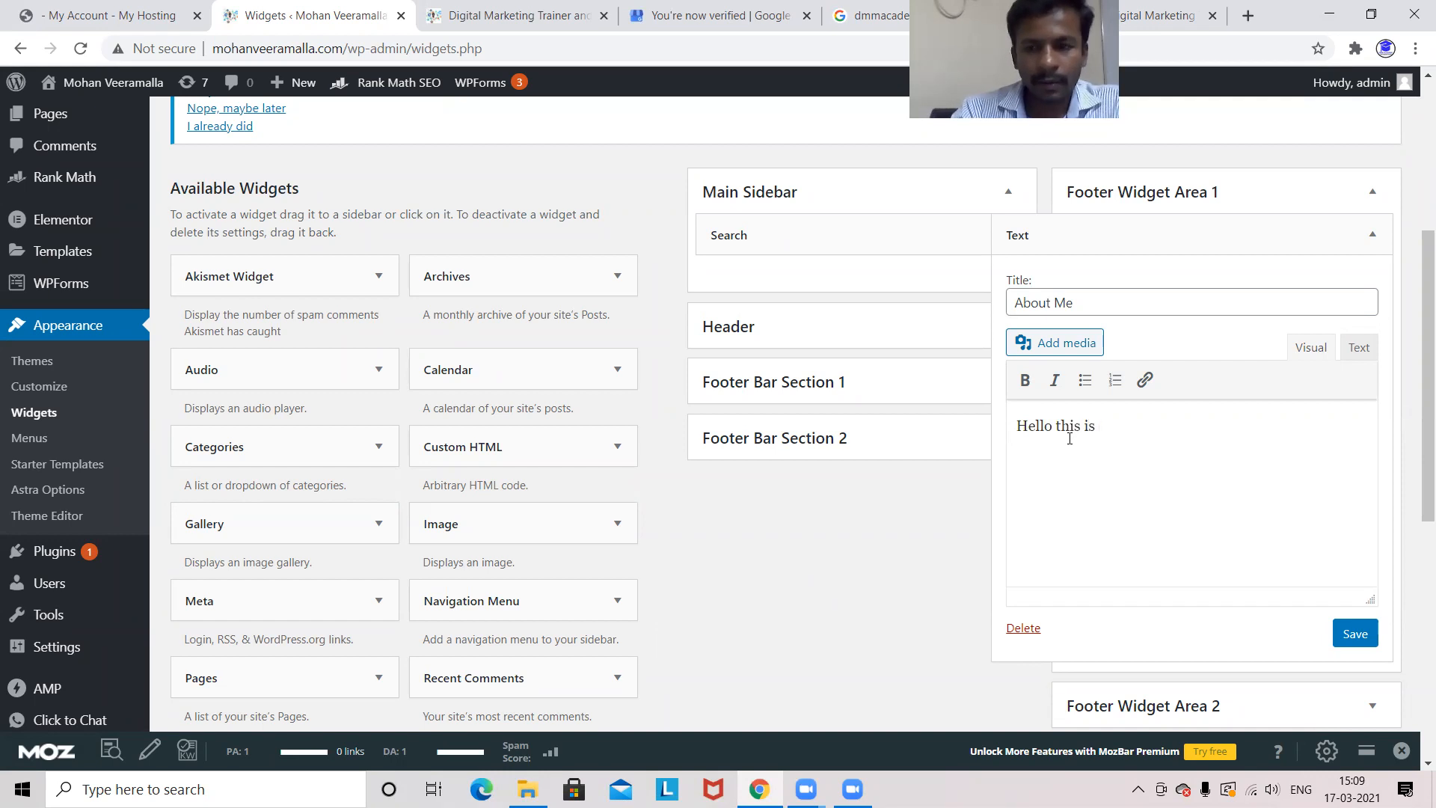
{"action": "key", "text": "Caps_Lock"}
{"action": "type", "text": "M"}
{"action": "key", "text": "Caps_Lock"}
{"action": "type", "text": "ohan"}
{"action": "key", "text": "Caps_Lock"}
{"action": "type", "text": "V"}
{"action": "key", "text": "Caps_Lock"}
{"action": "type", "text": "eeramalla"}
{"action": "key", "text": "Caps_Lock"}
{"action": "type", "text": "D"}
{"action": "key", "text": "Caps_Lock"}
{"action": "type", "text": "igital"}
{"action": "key", "text": "Caps_Lock"}
{"action": "type", "text": "M"}
{"action": "key", "text": "Caps_Lock"}
{"action": "type", "text": "arketing"}
{"action": "key", "text": "Caps_Lock"}
{"action": "type", "text": "T"}
{"action": "key", "text": "Caps_Lock"}
{"action": "type", "text": "rainer"}
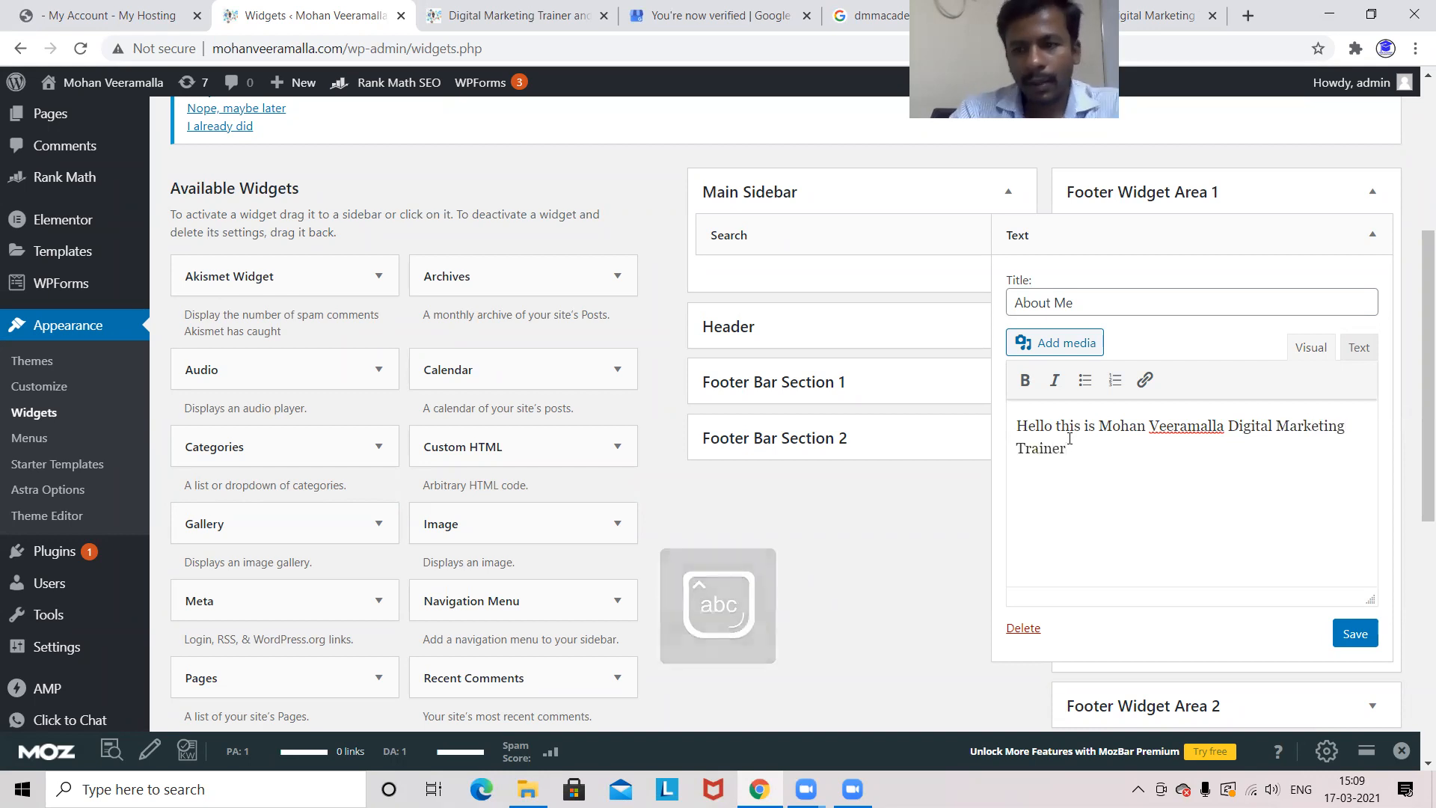
Continue the body's first sentence with "and consultant in Hyderabad", capitalizing the city name.
{"action": "type", "text": " an"}
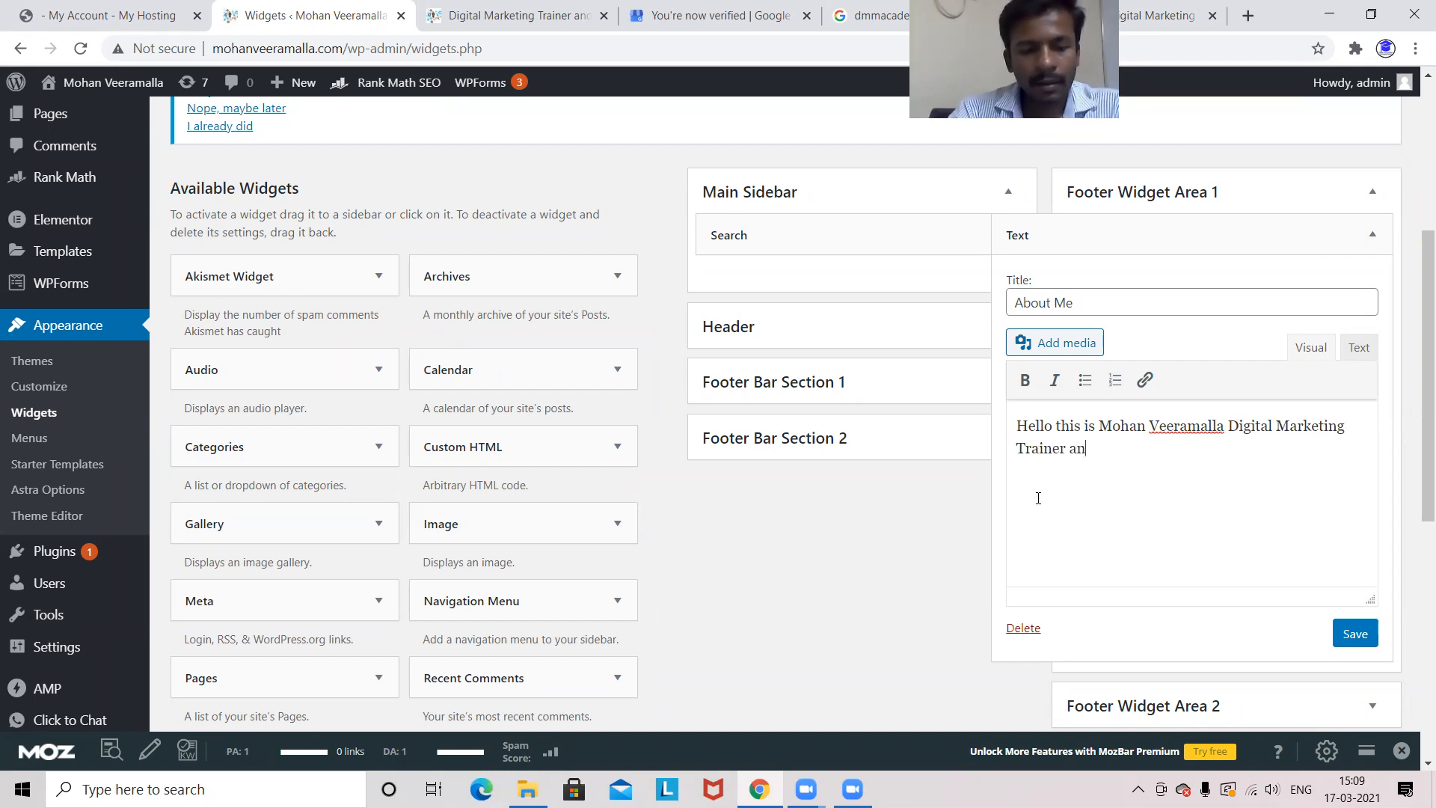
{"action": "type", "text": "d cons"}
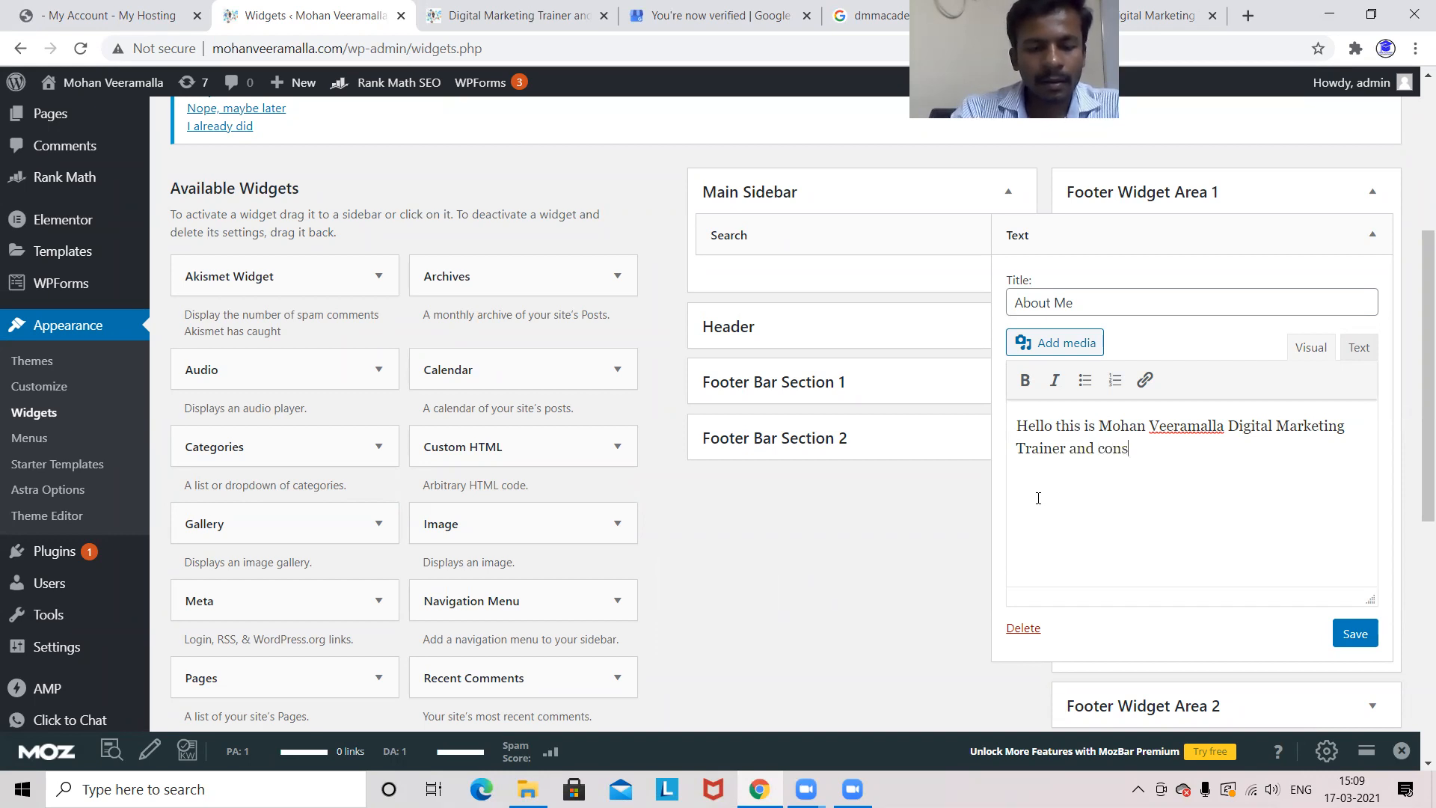
{"action": "type", "text": "ultant "}
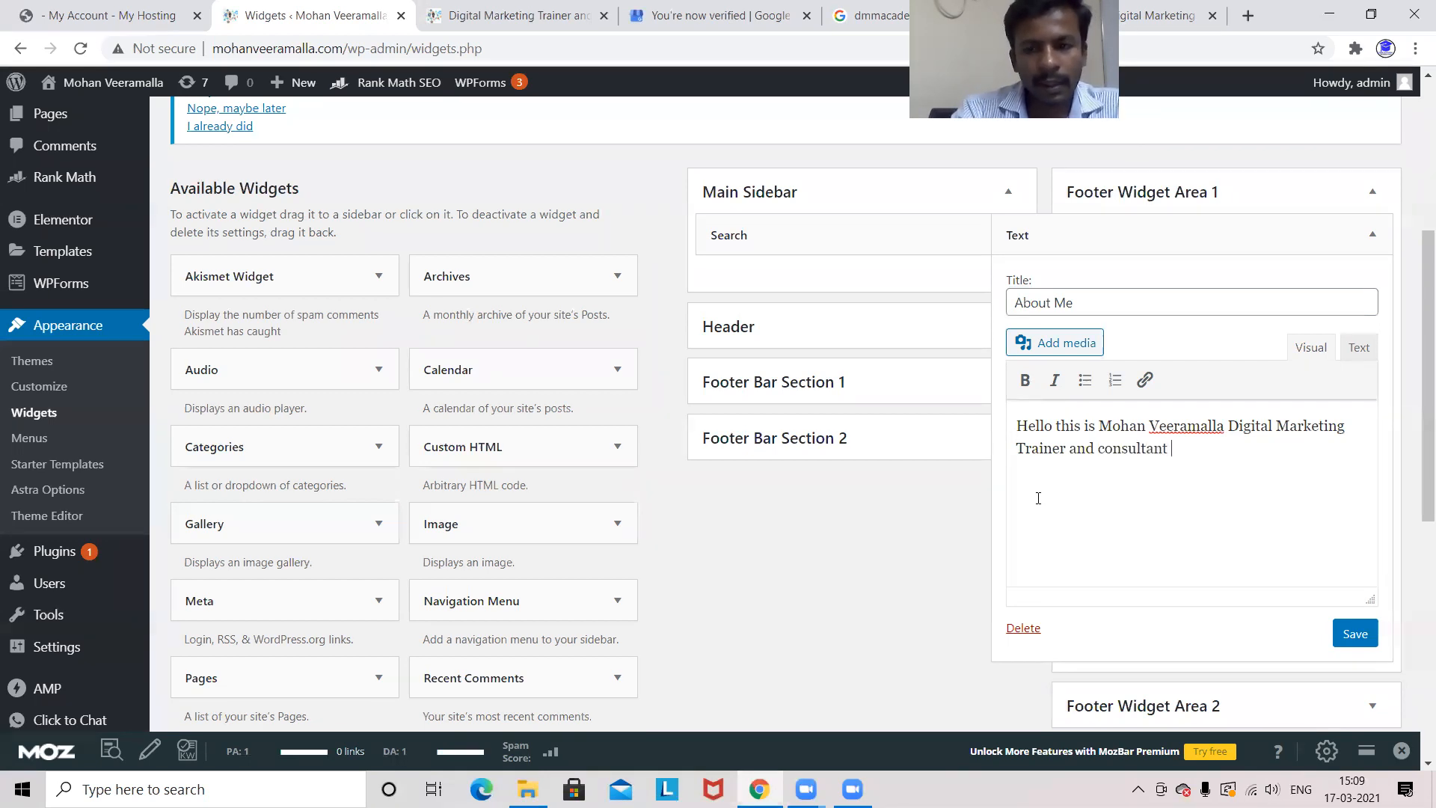
{"action": "type", "text": "in hyde"}
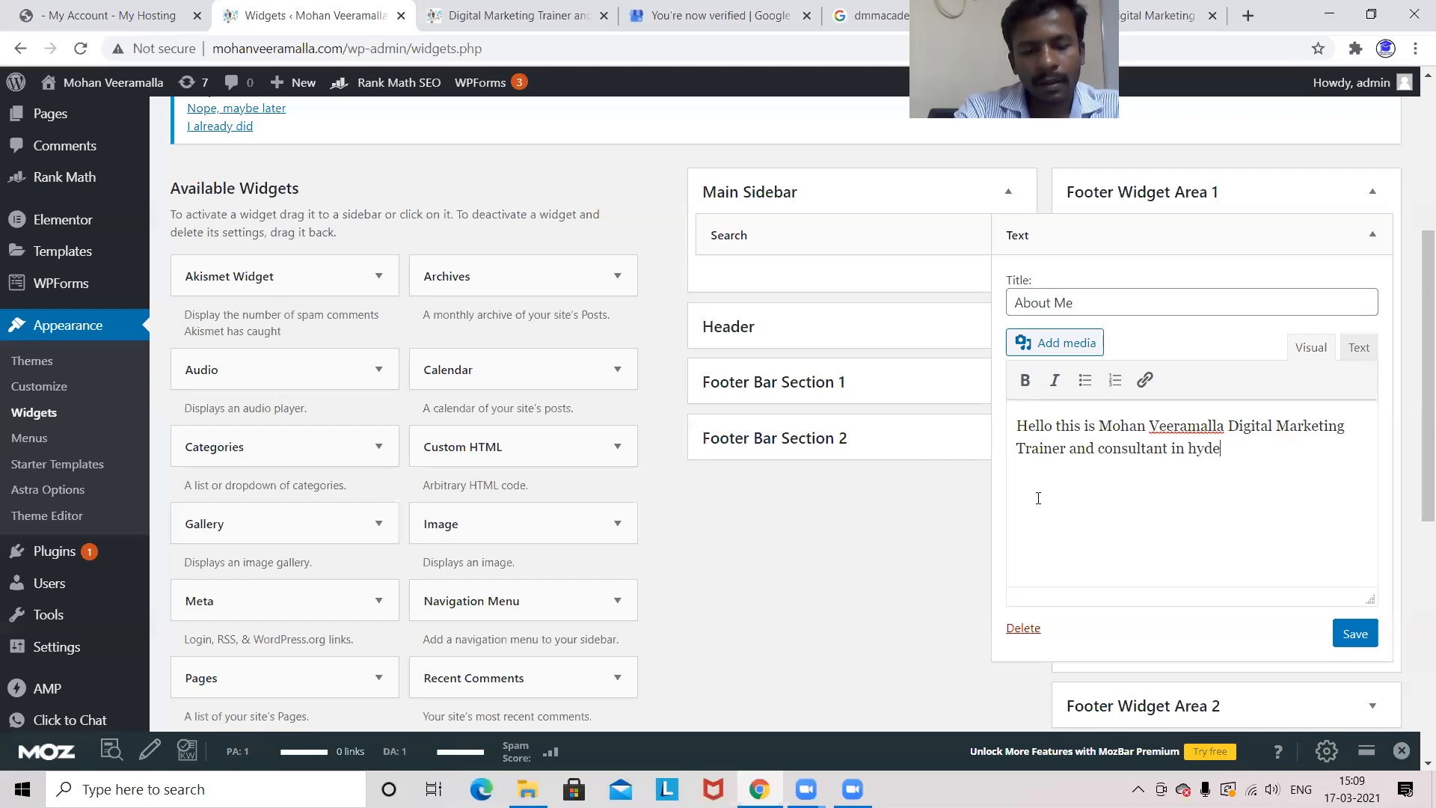
{"action": "type", "text": "rabad"}
{"action": "key", "text": "Left"}
{"action": "key", "text": "Left"}
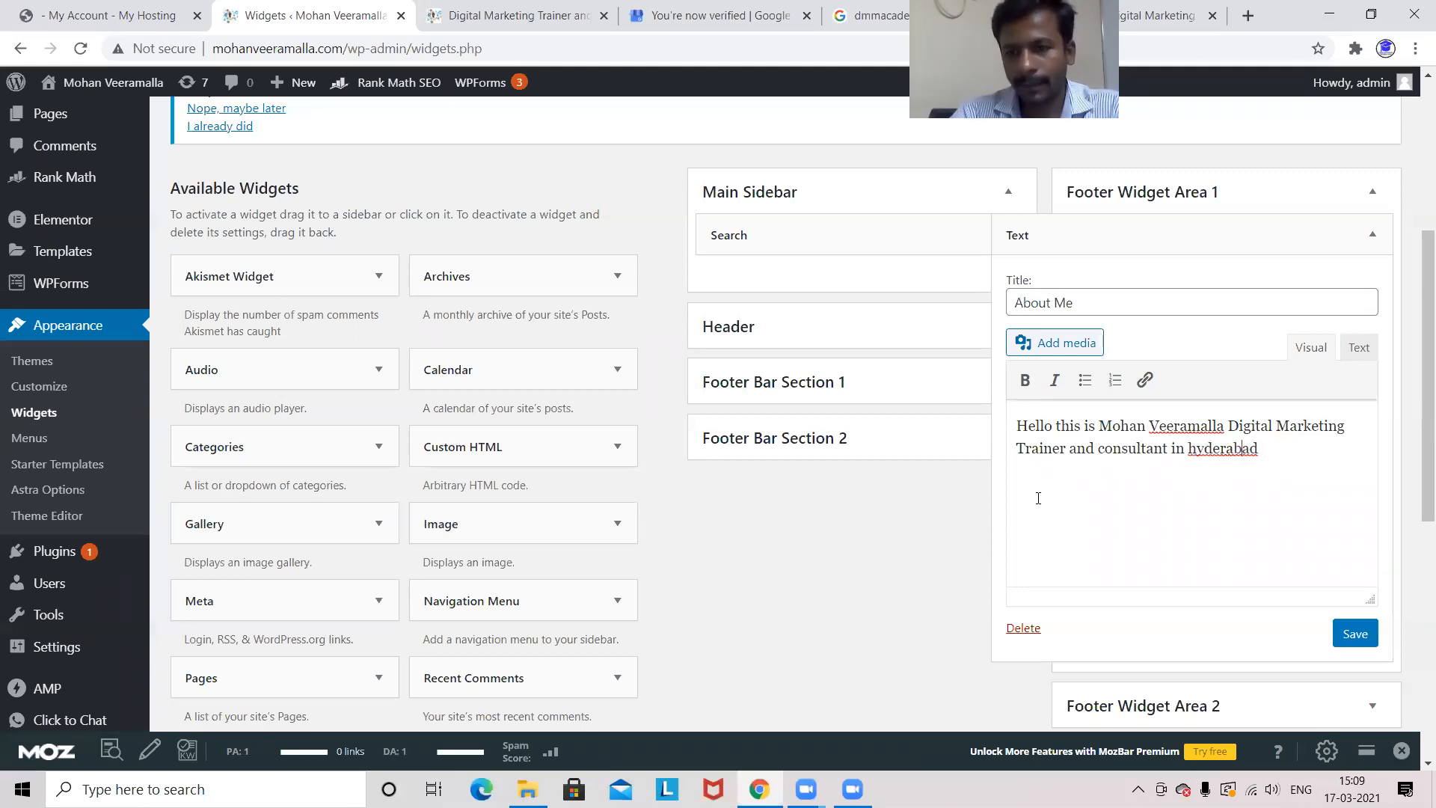
{"action": "key", "text": "BackSpace"}
{"action": "key", "text": "Caps_Lock"}
{"action": "type", "text": "H"}
{"action": "key", "text": "Caps_Lock"}
{"action": "key", "text": "Right"}
{"action": "key", "text": "Right"}
{"action": "key", "text": "Right"}
{"action": "key", "text": "Right"}
{"action": "key", "text": "Right"}
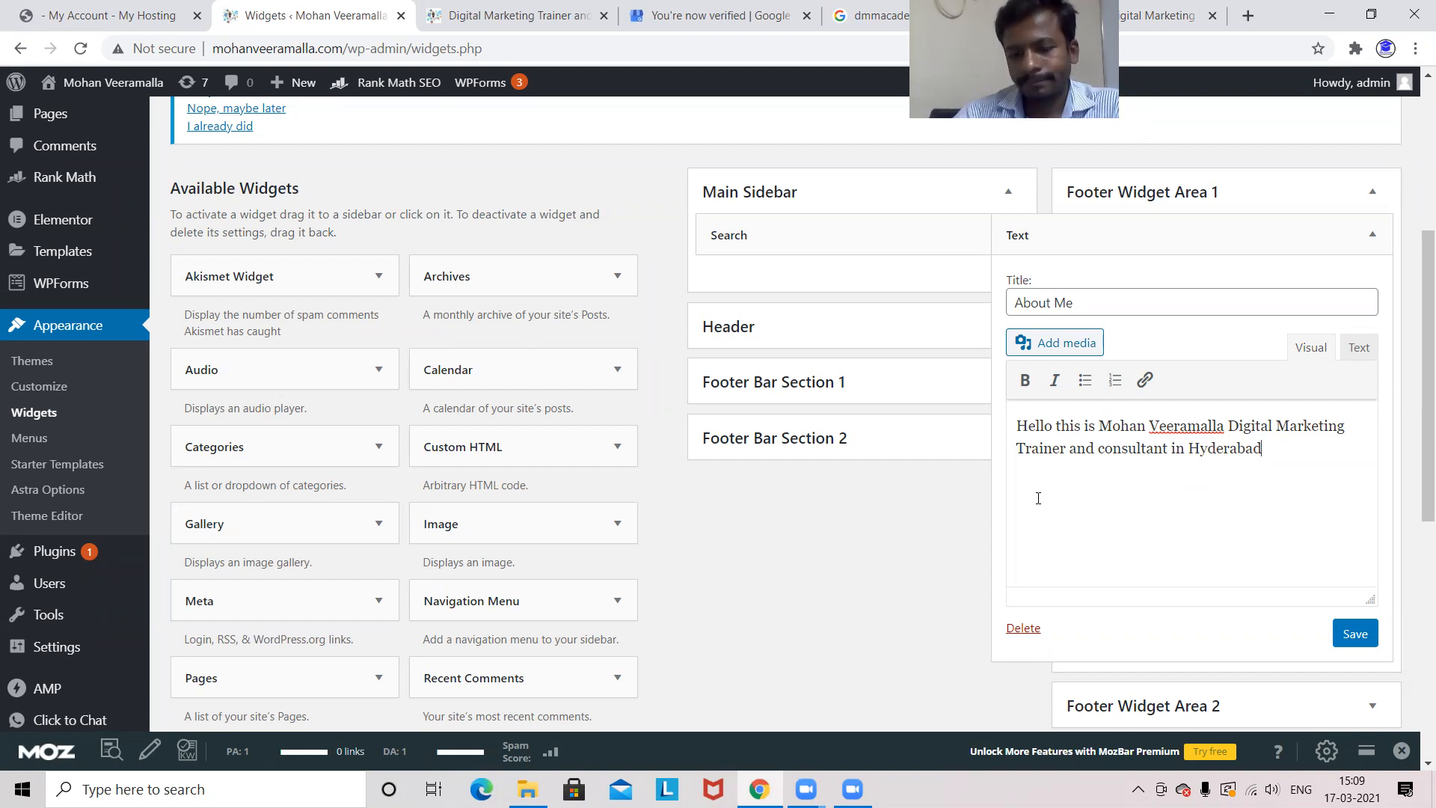
End the first sentence with a period and add "i have 7+ years of experience in training," to the body.
{"action": "type", "text": "i"}
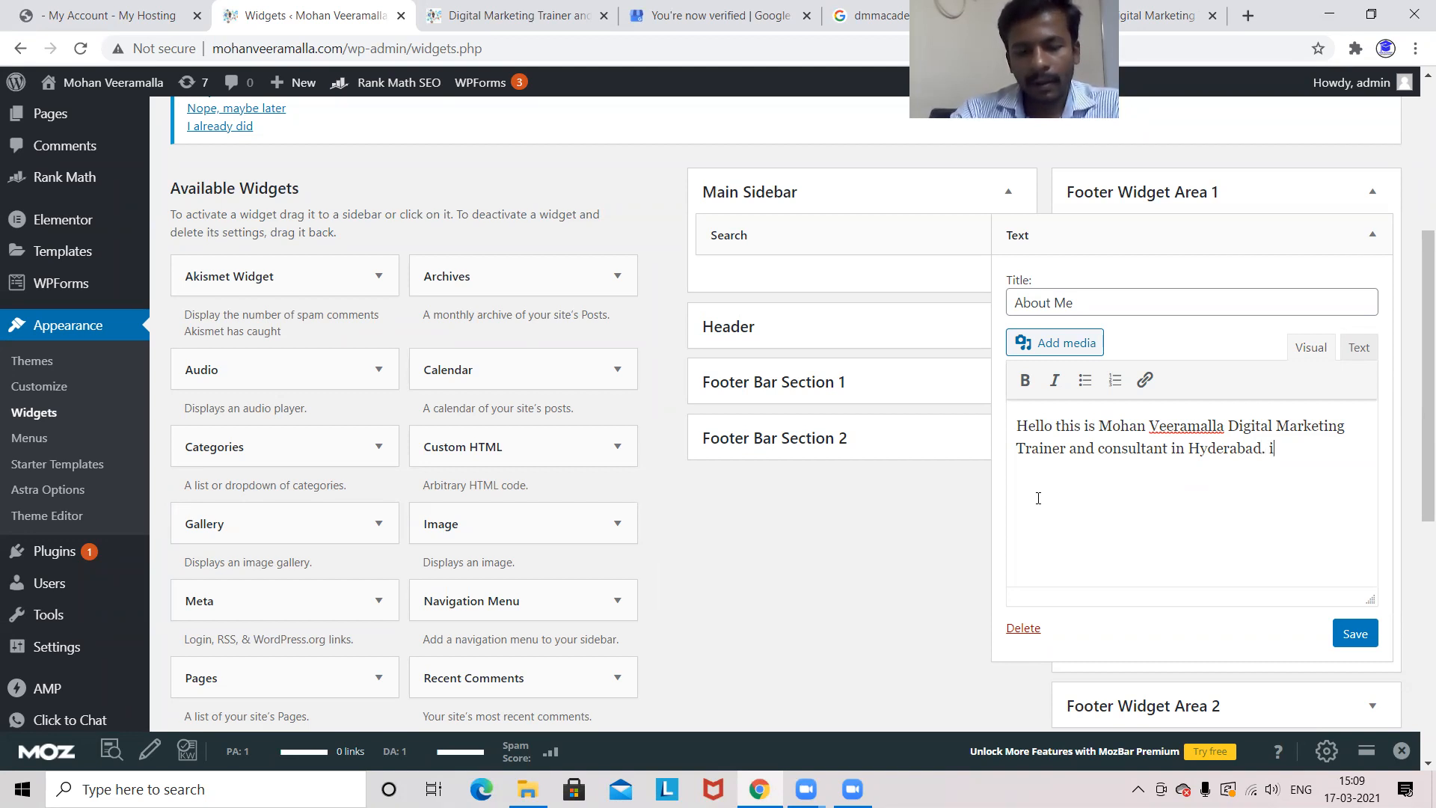
{"action": "type", "text": " have 7"}
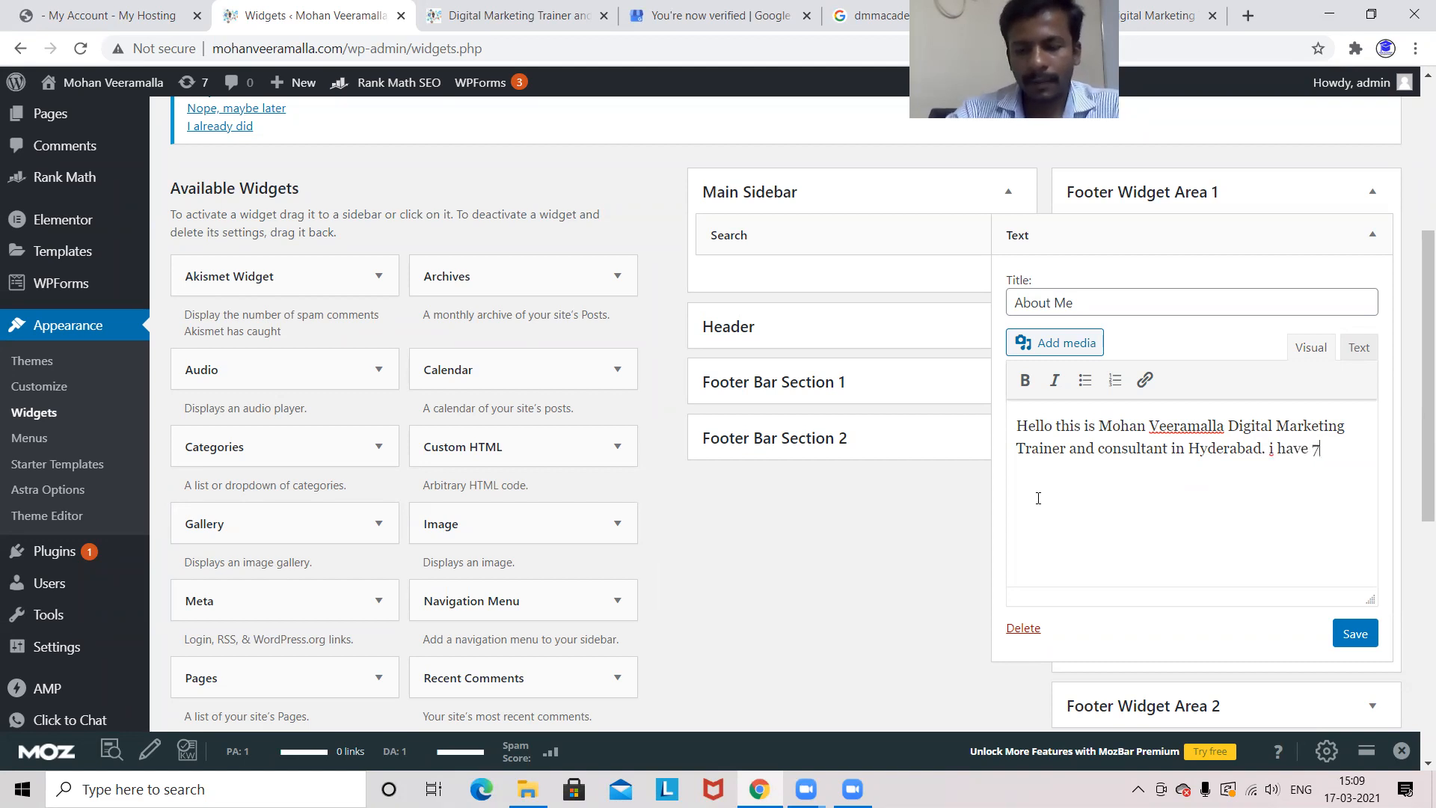
{"action": "type", "text": "+ years "}
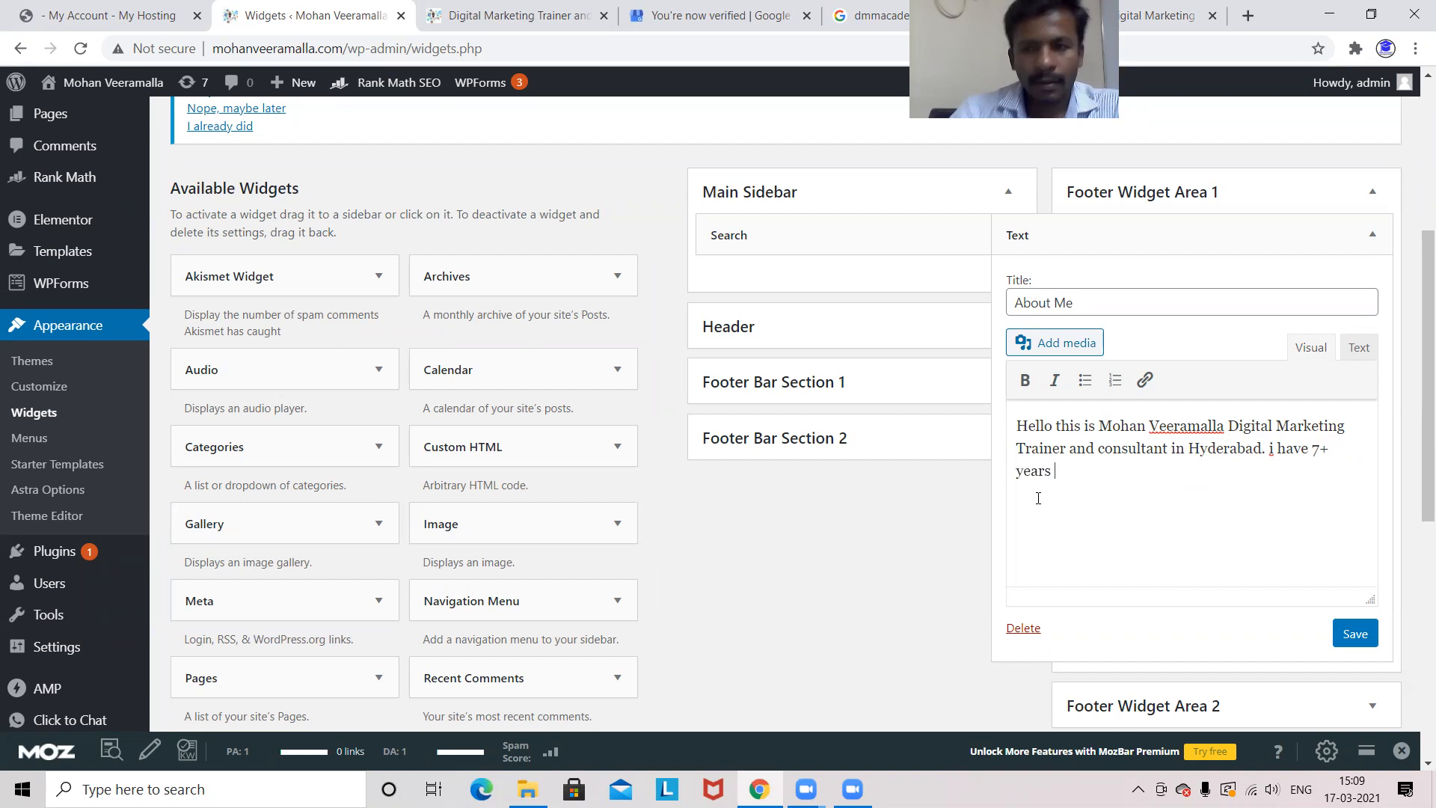
{"action": "type", "text": "of e"}
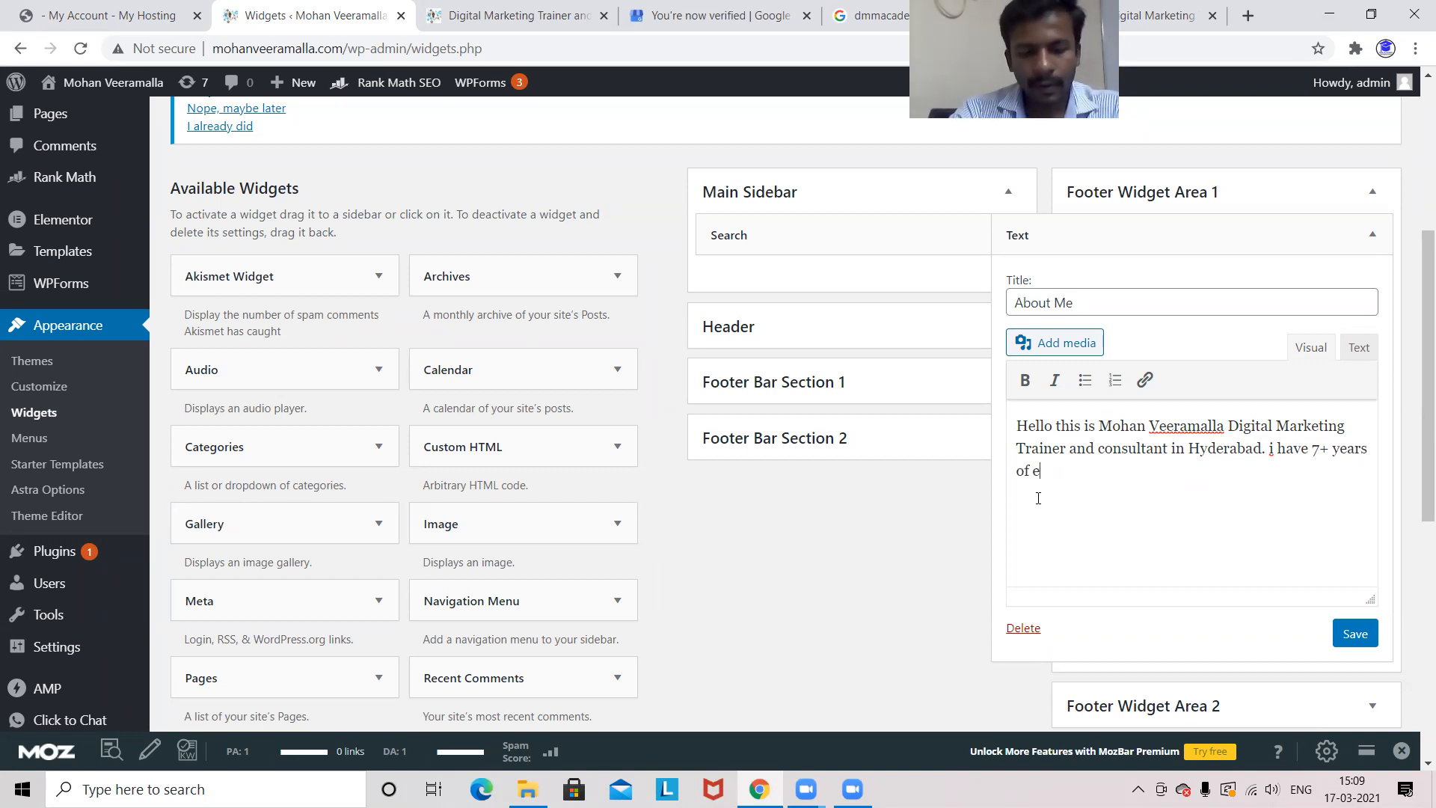
{"action": "type", "text": "xperi"}
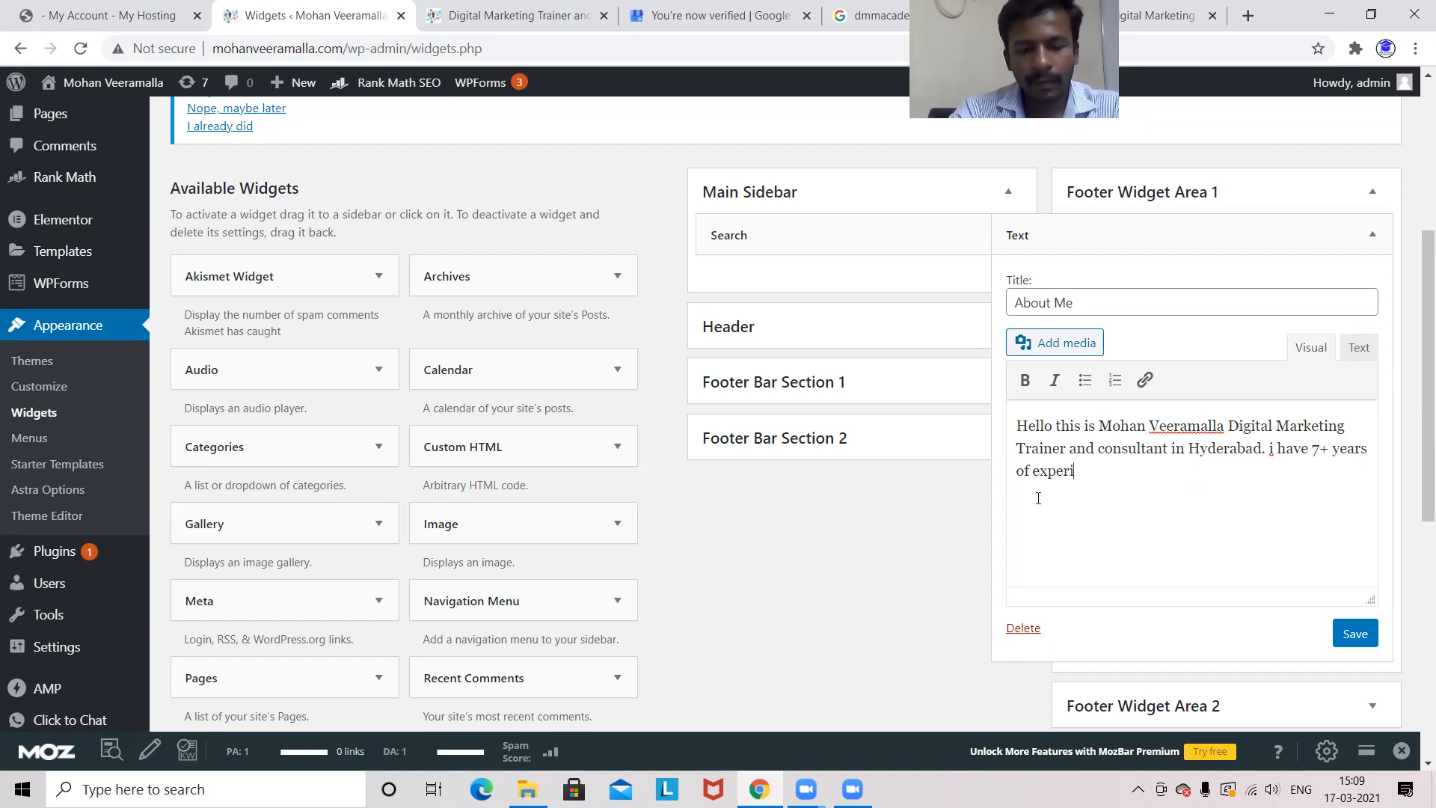
{"action": "type", "text": "ence in train"}
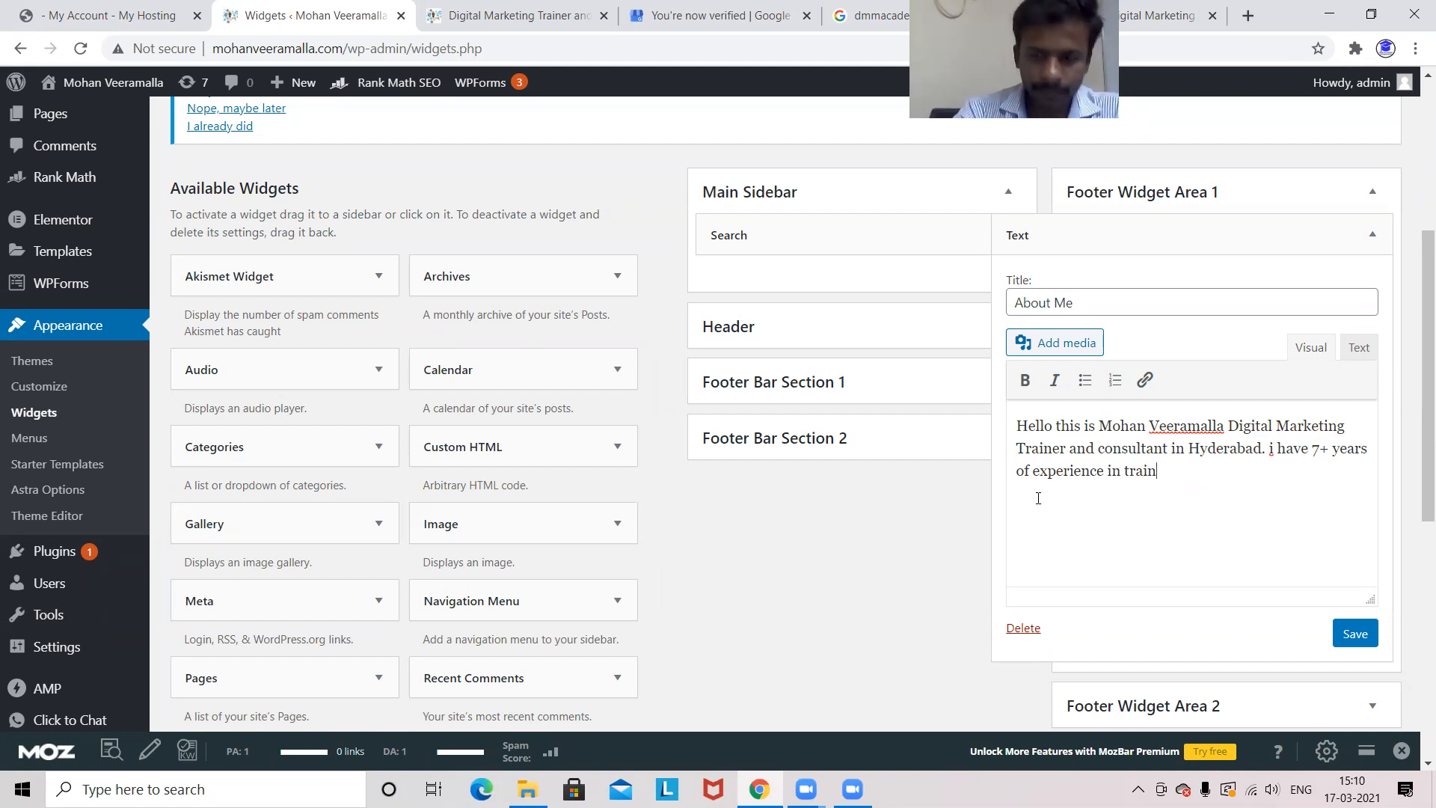
{"action": "type", "text": "ing"}
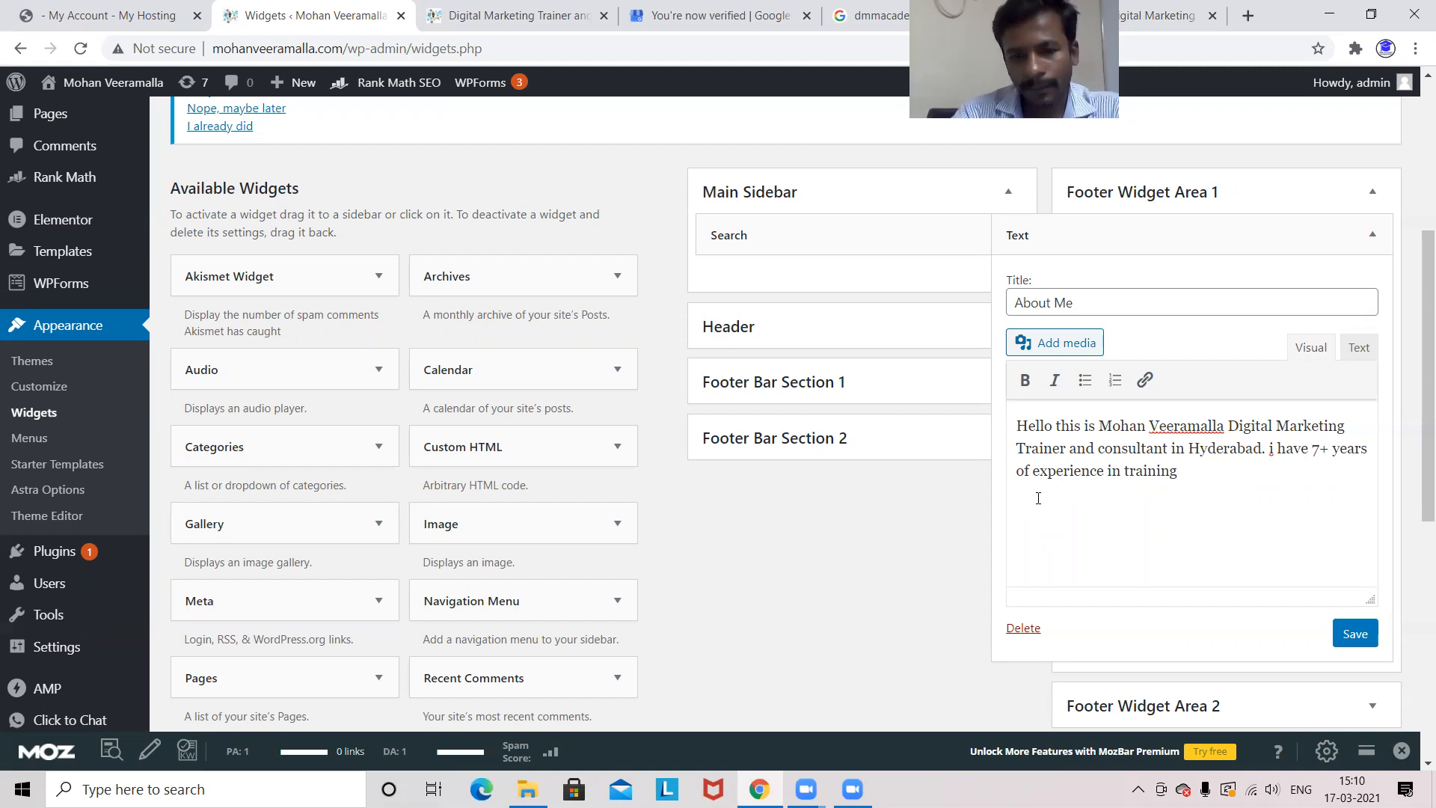
{"action": "type", "text": ","}
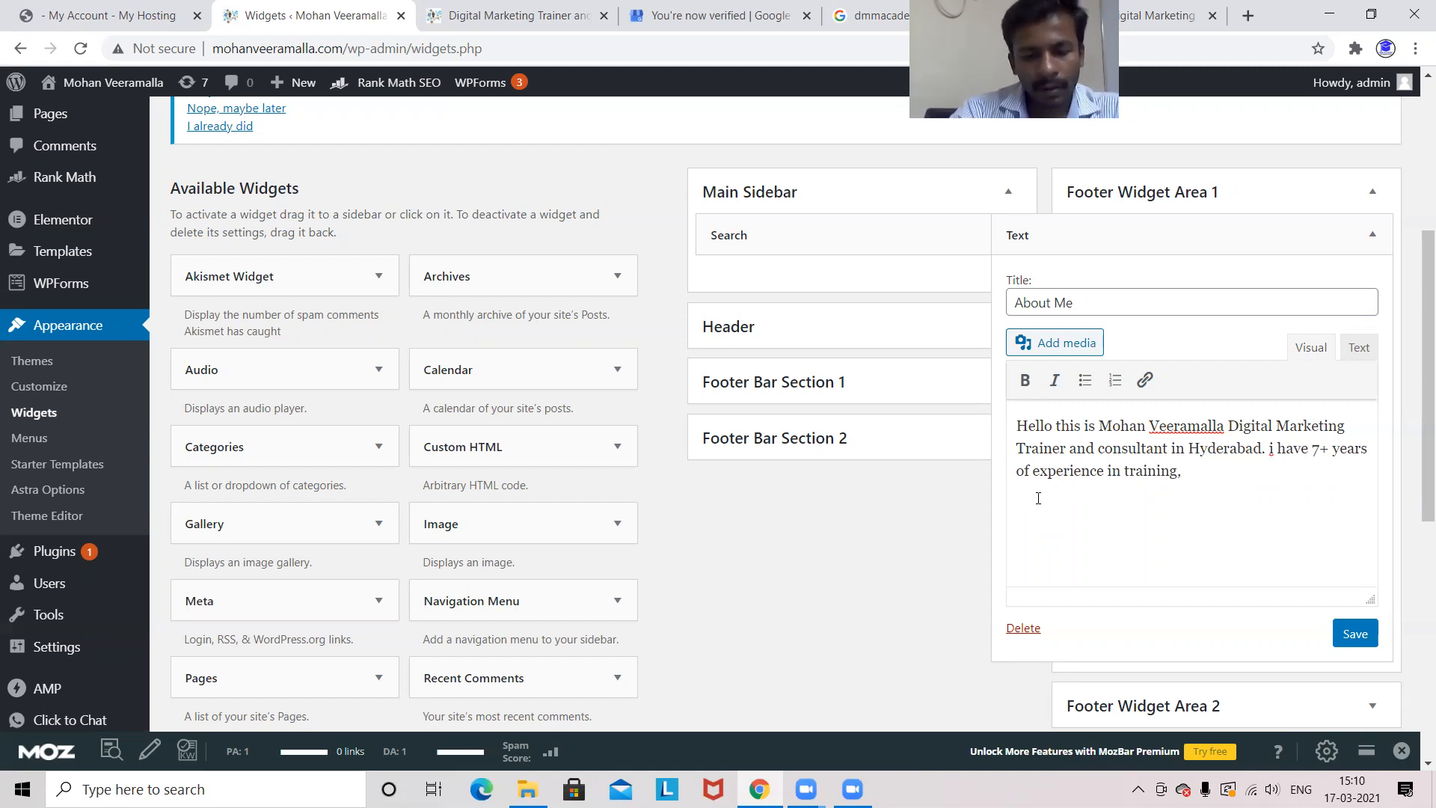
Continue the About Me body text with "Till now i have trained 1200+ students.".
{"action": "type", "text": " Till now i have "}
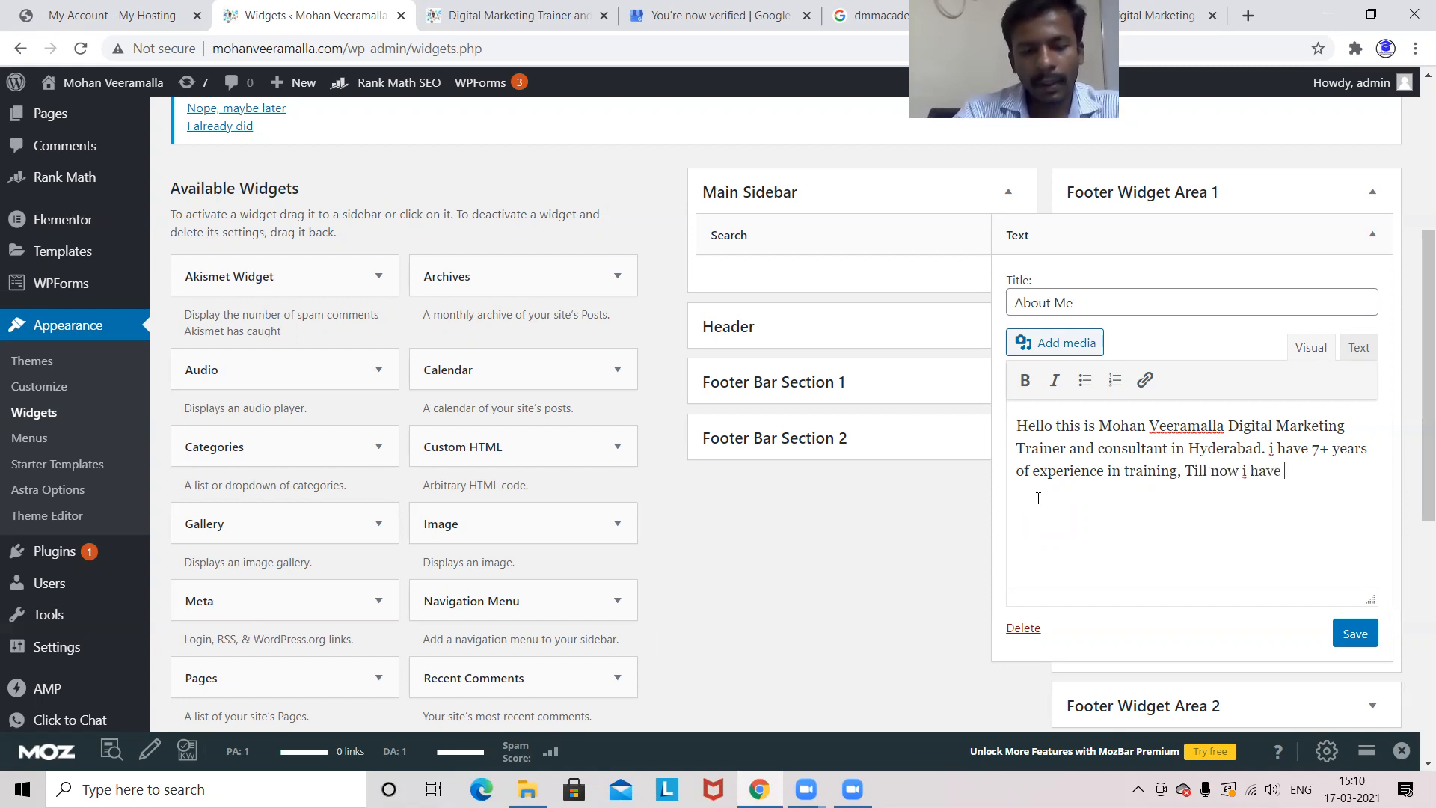
{"action": "type", "text": "trained"}
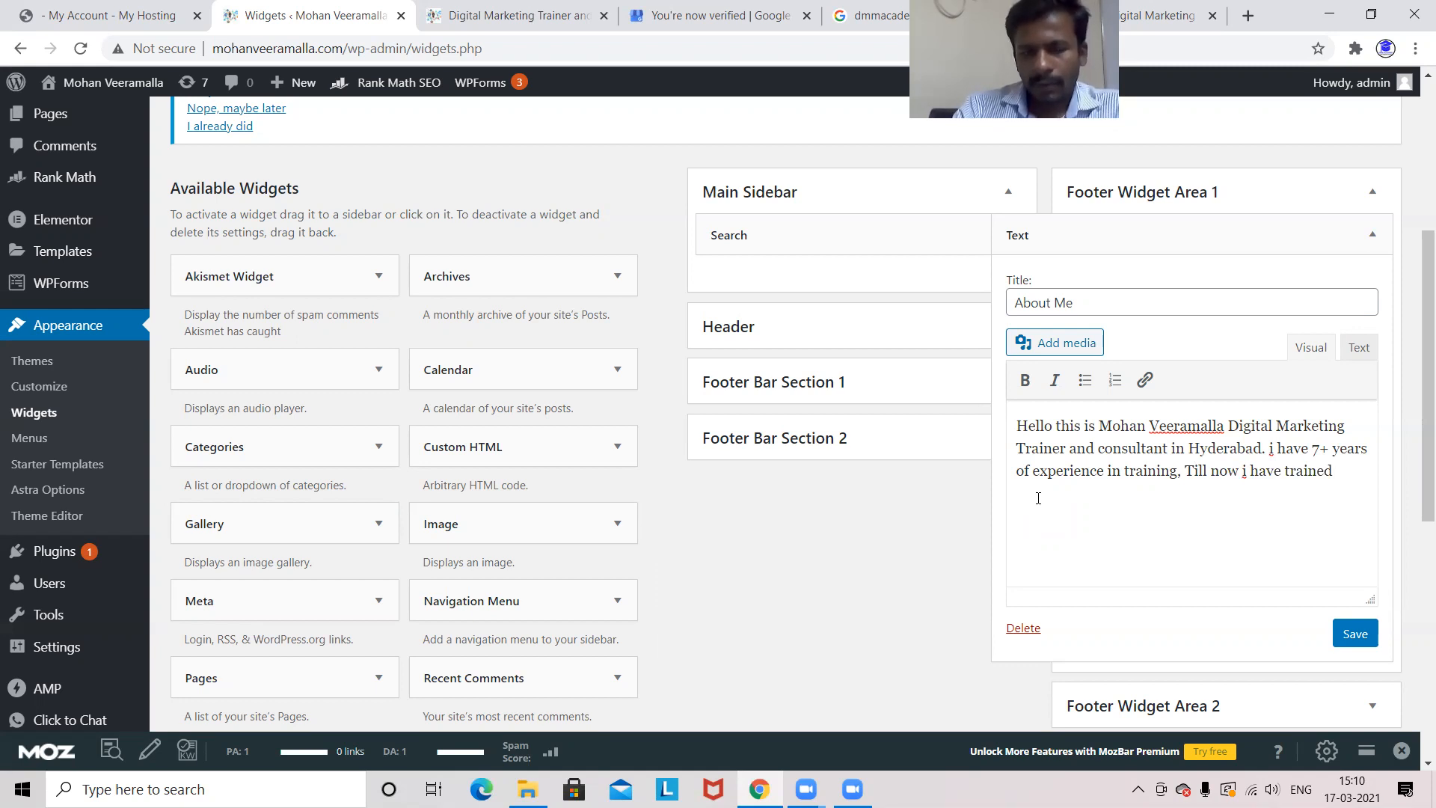
{"action": "type", "text": " 12"}
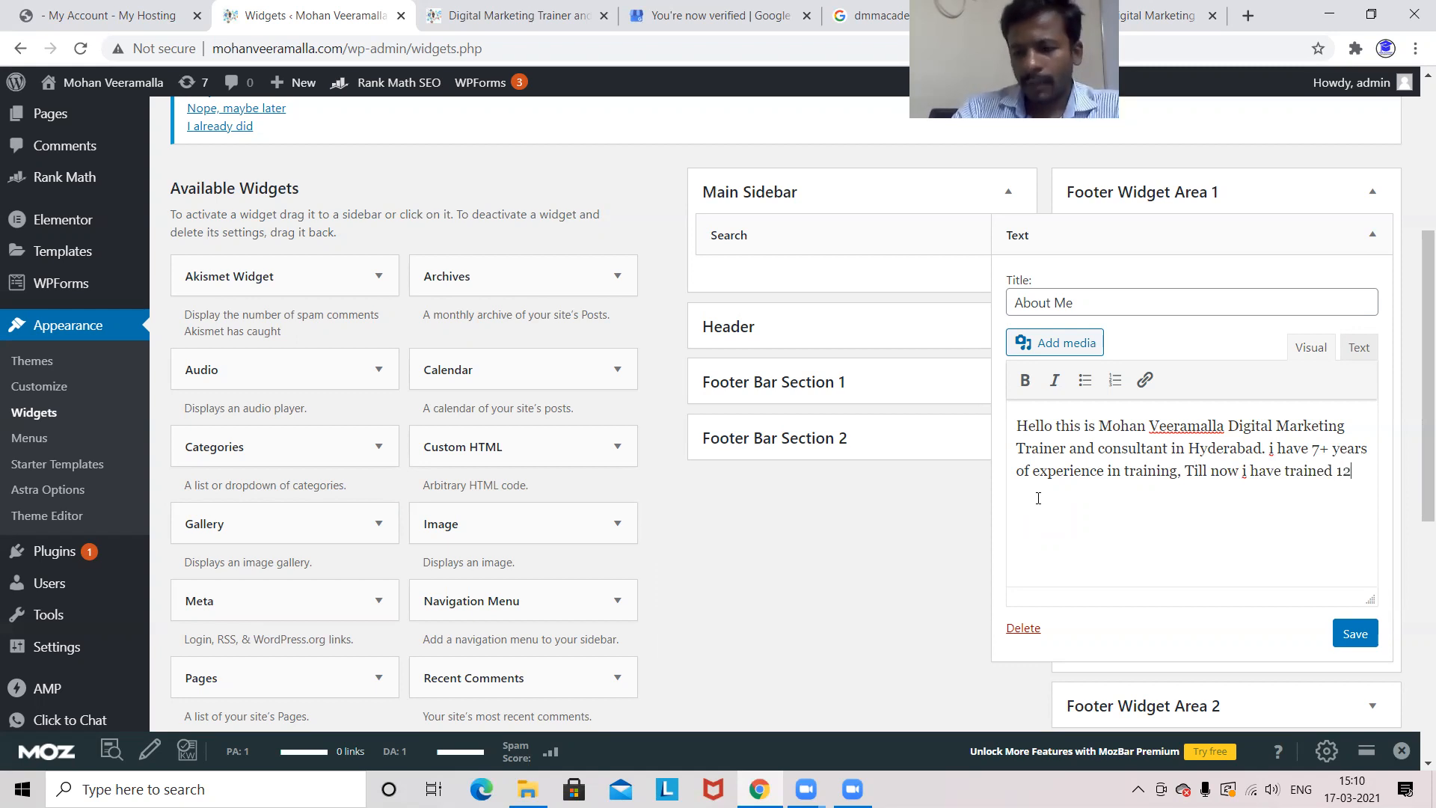
{"action": "type", "text": "00+"}
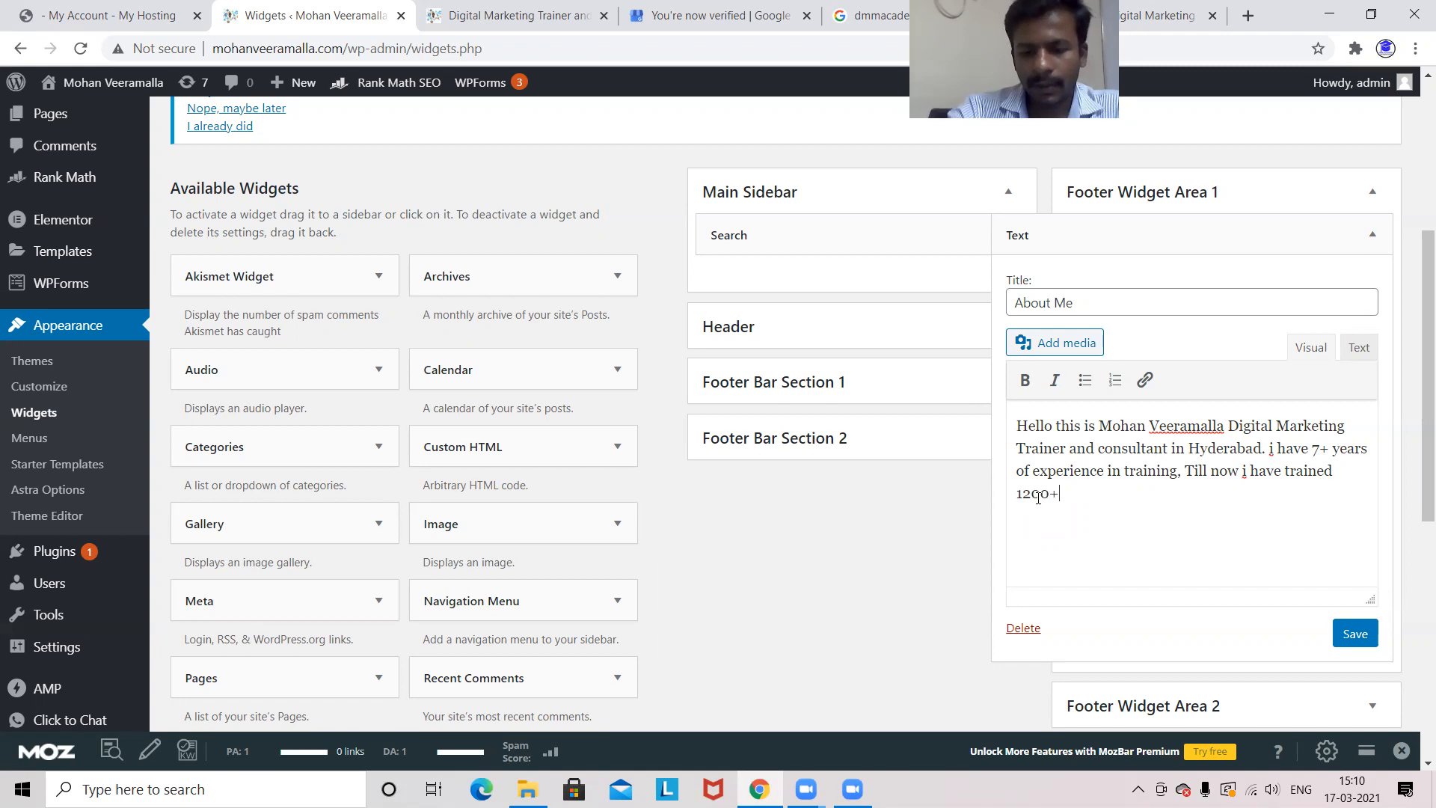
{"action": "type", "text": " studenta"}
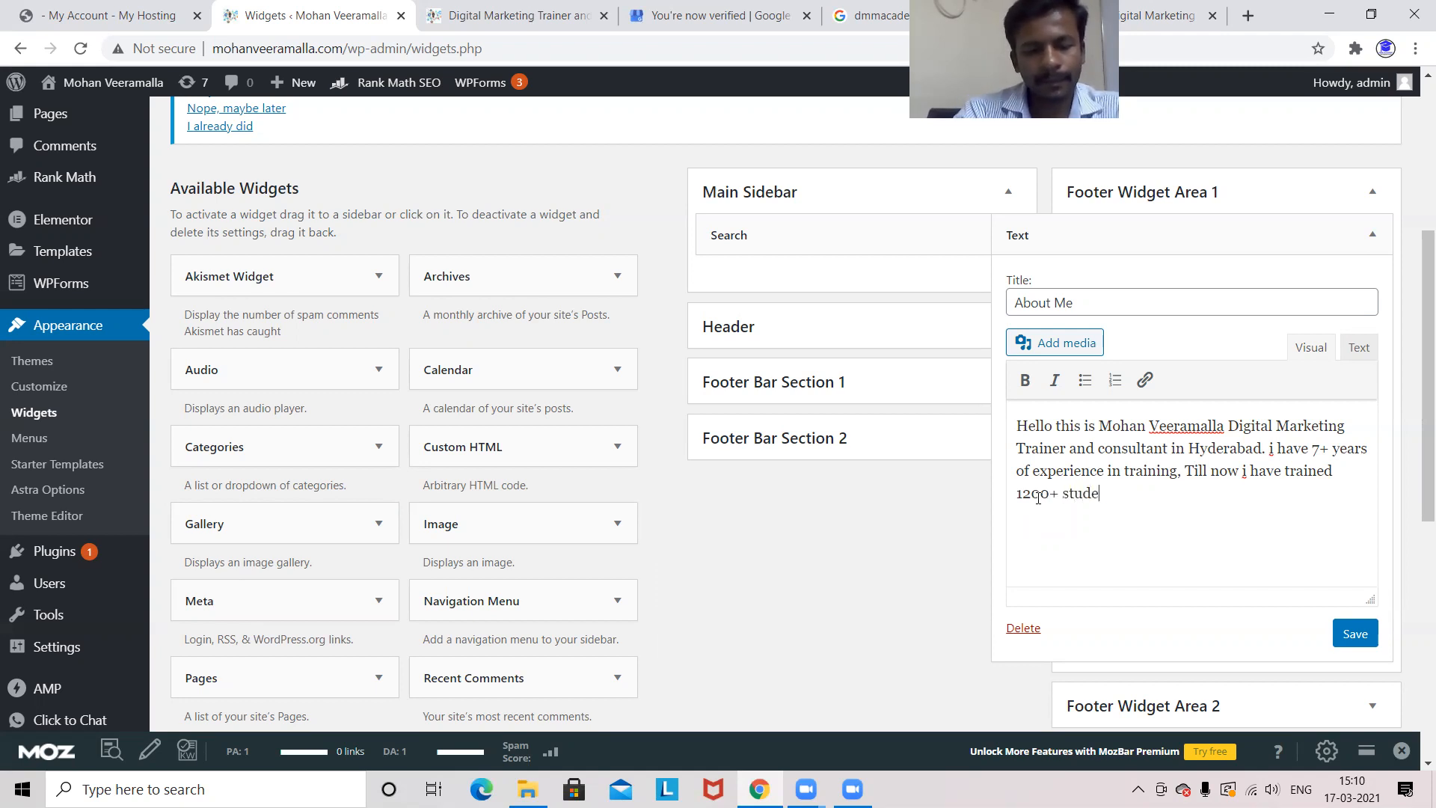
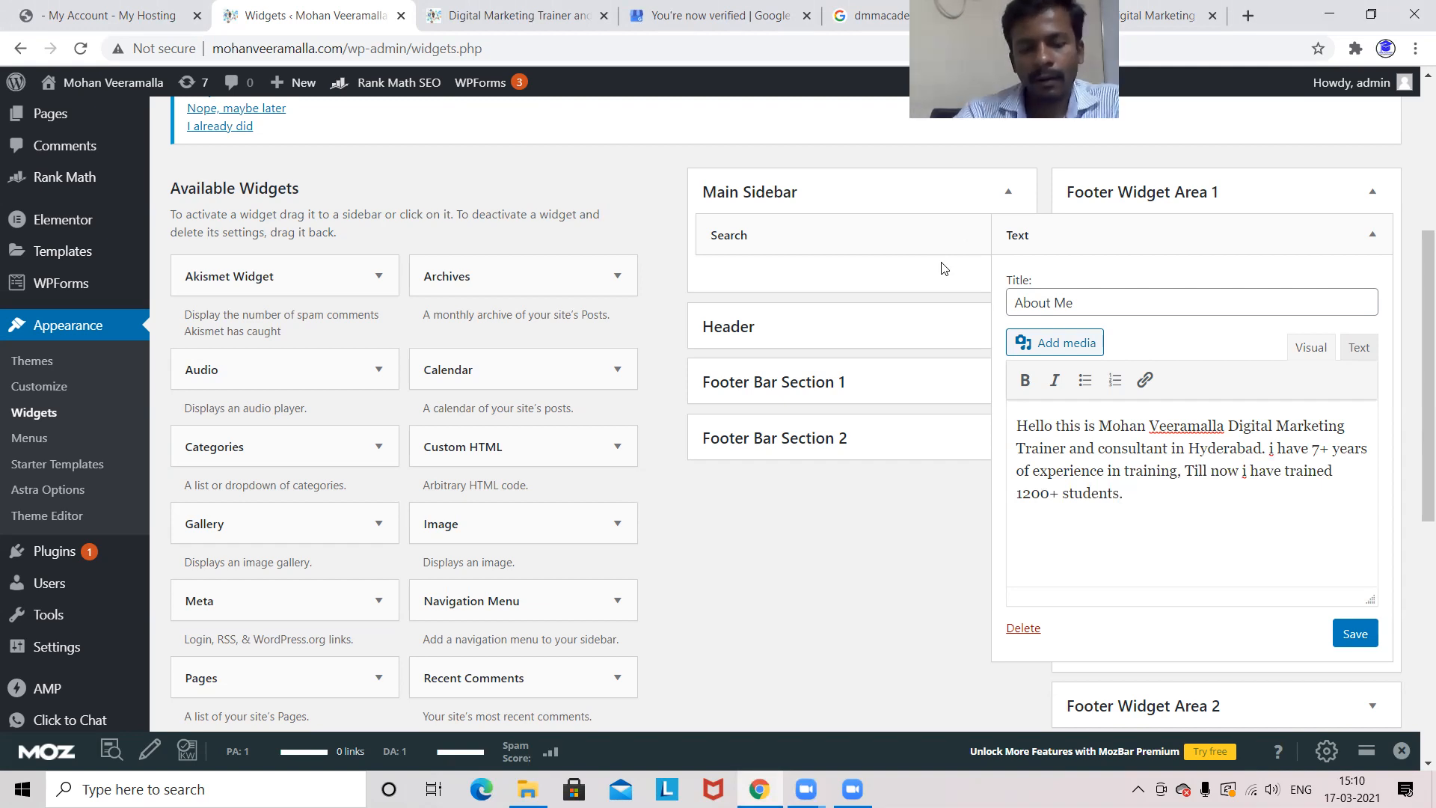
{"action": "type", "text": "For more d"}
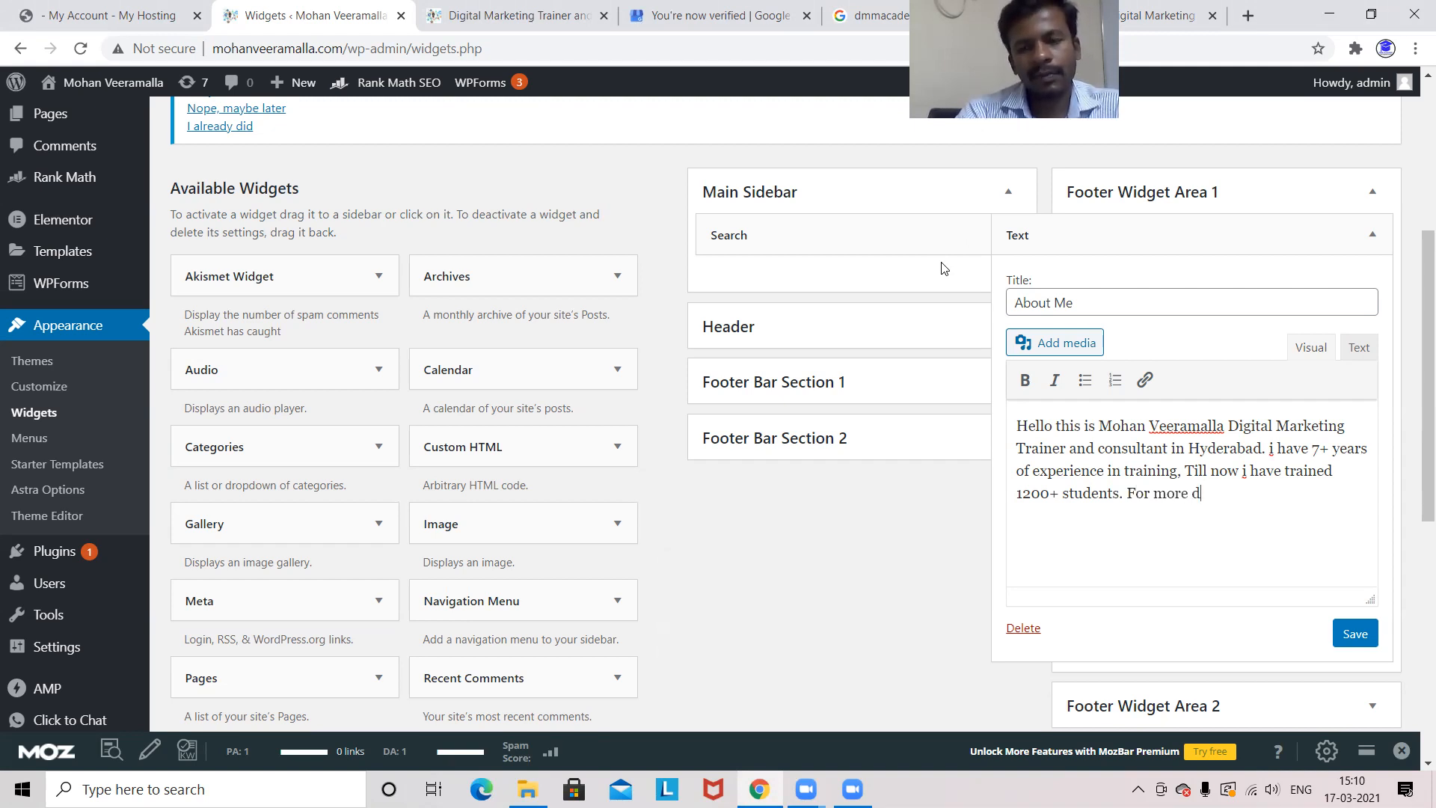
{"action": "key", "text": "BackSpace"}
{"action": "key", "text": "BackSpace"}
{"action": "key", "text": "BackSpace"}
{"action": "key", "text": "BackSpace"}
{"action": "key", "text": "BackSpace"}
{"action": "key", "text": "BackSpace"}
{"action": "key", "text": "BackSpace"}
{"action": "key", "text": "BackSpace"}
{"action": "key", "text": "BackSpace"}
{"action": "key", "text": "BackSpace"}
{"action": "key", "text": "BackSpace"}
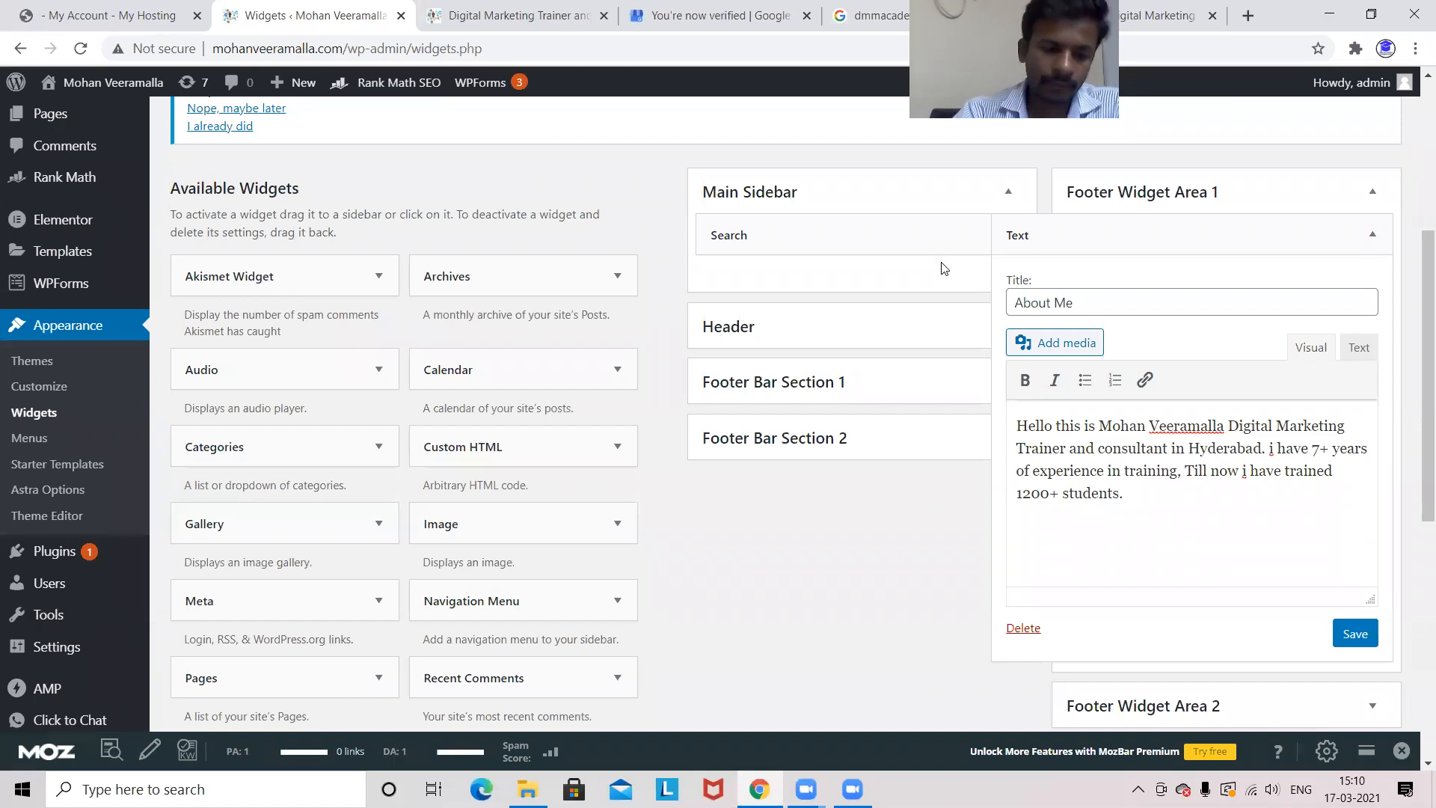
Start a new sentence in the body with "For digital marketing services and training you can".
{"action": "type", "text": "For digital "}
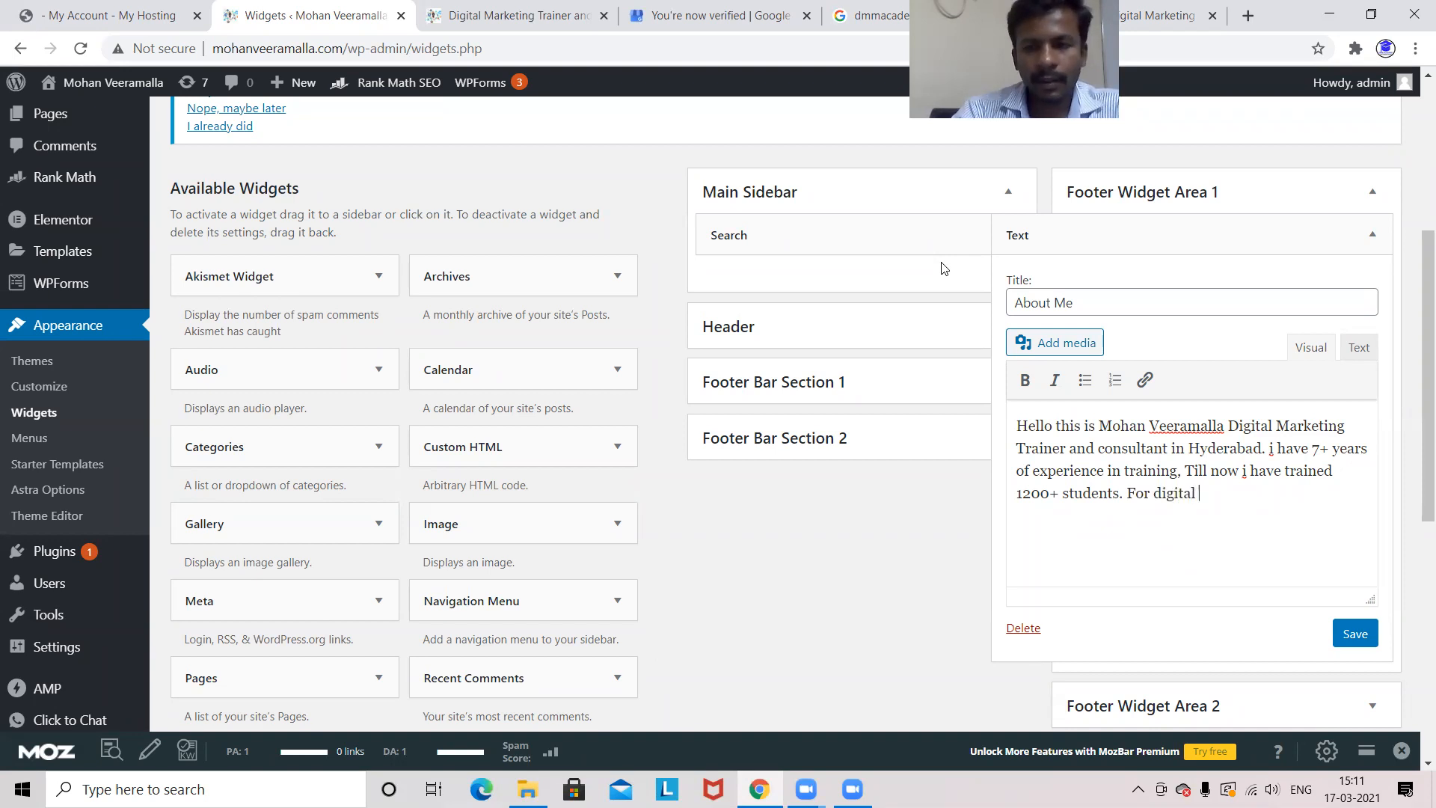
{"action": "type", "text": "marketi"}
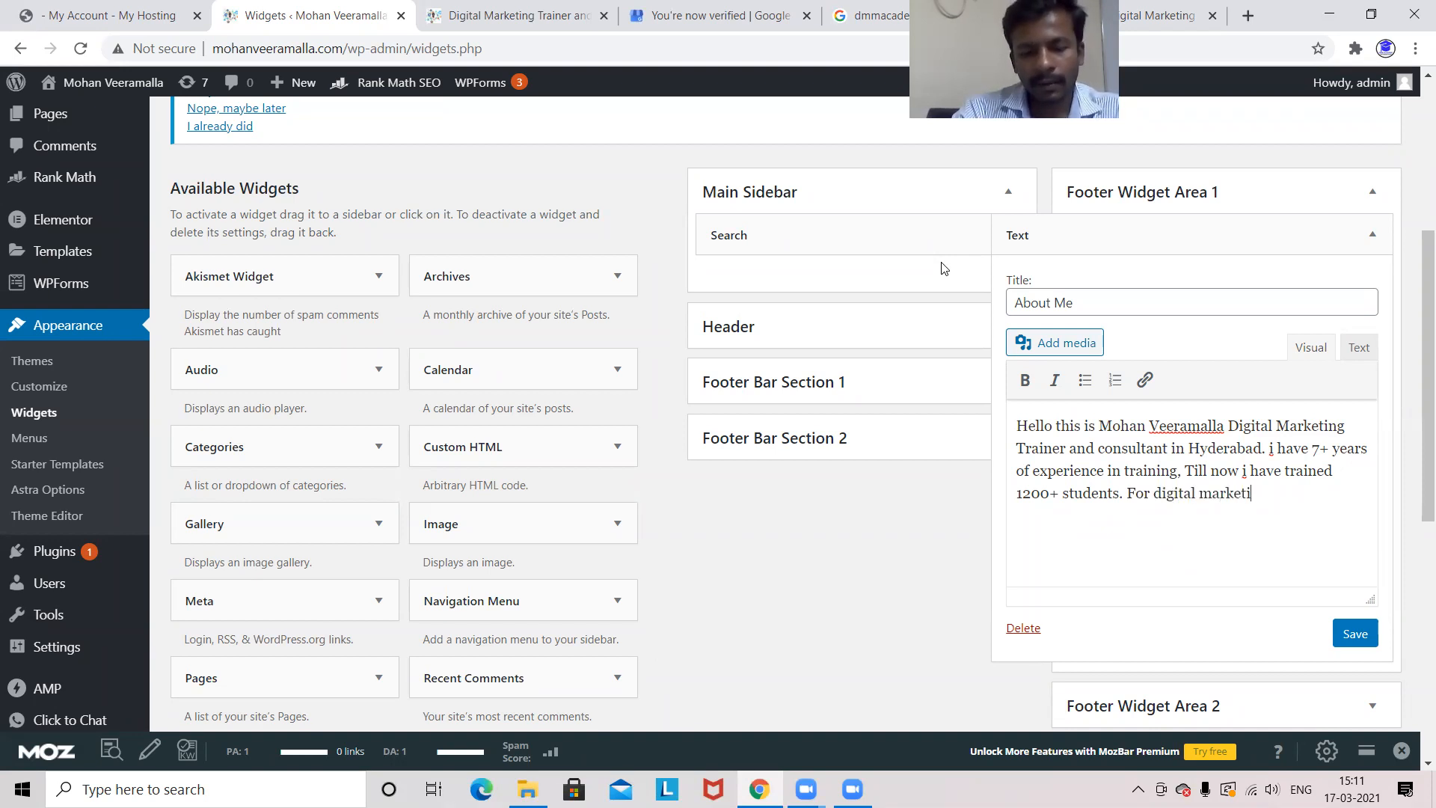
{"action": "type", "text": "ng servi"}
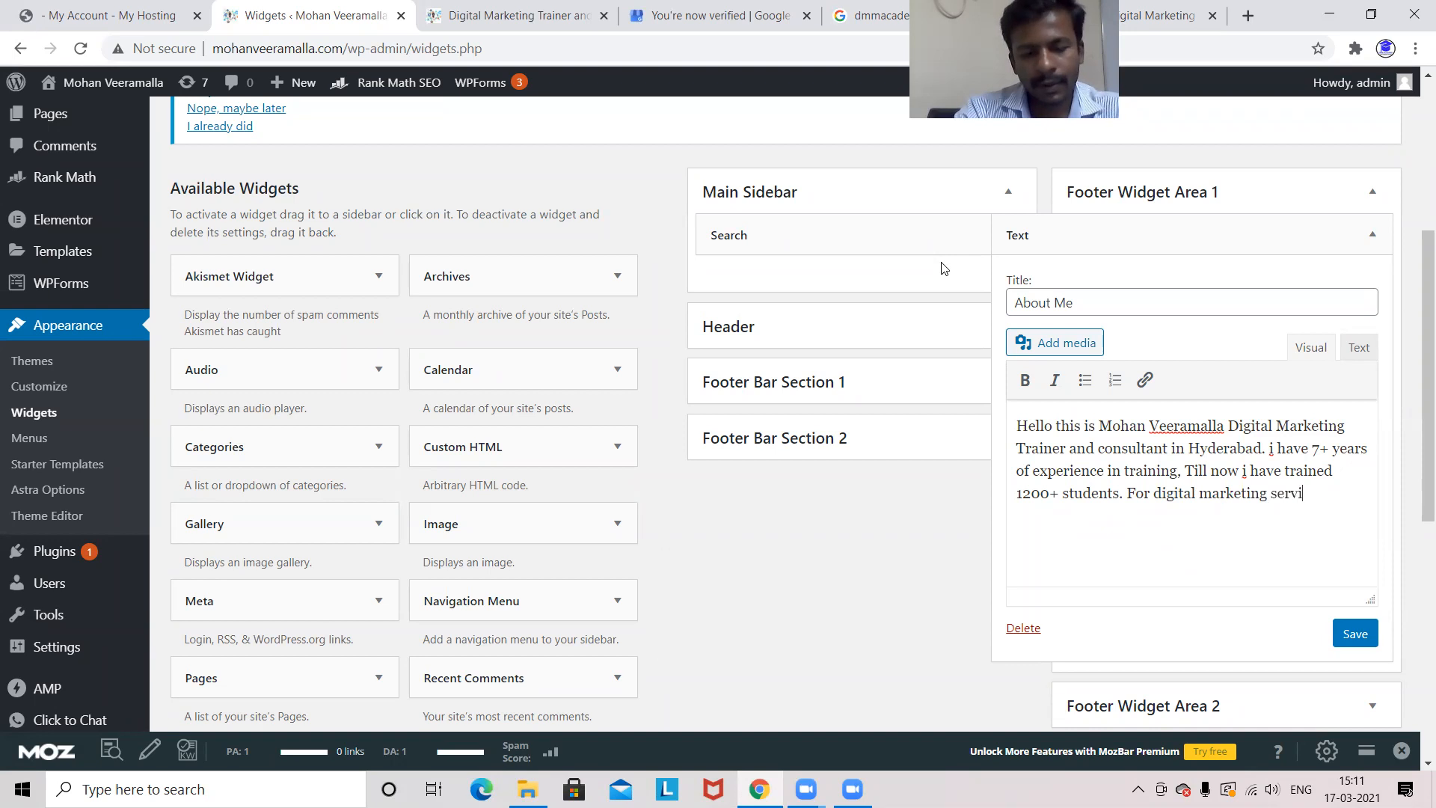
{"action": "type", "text": "ces and "}
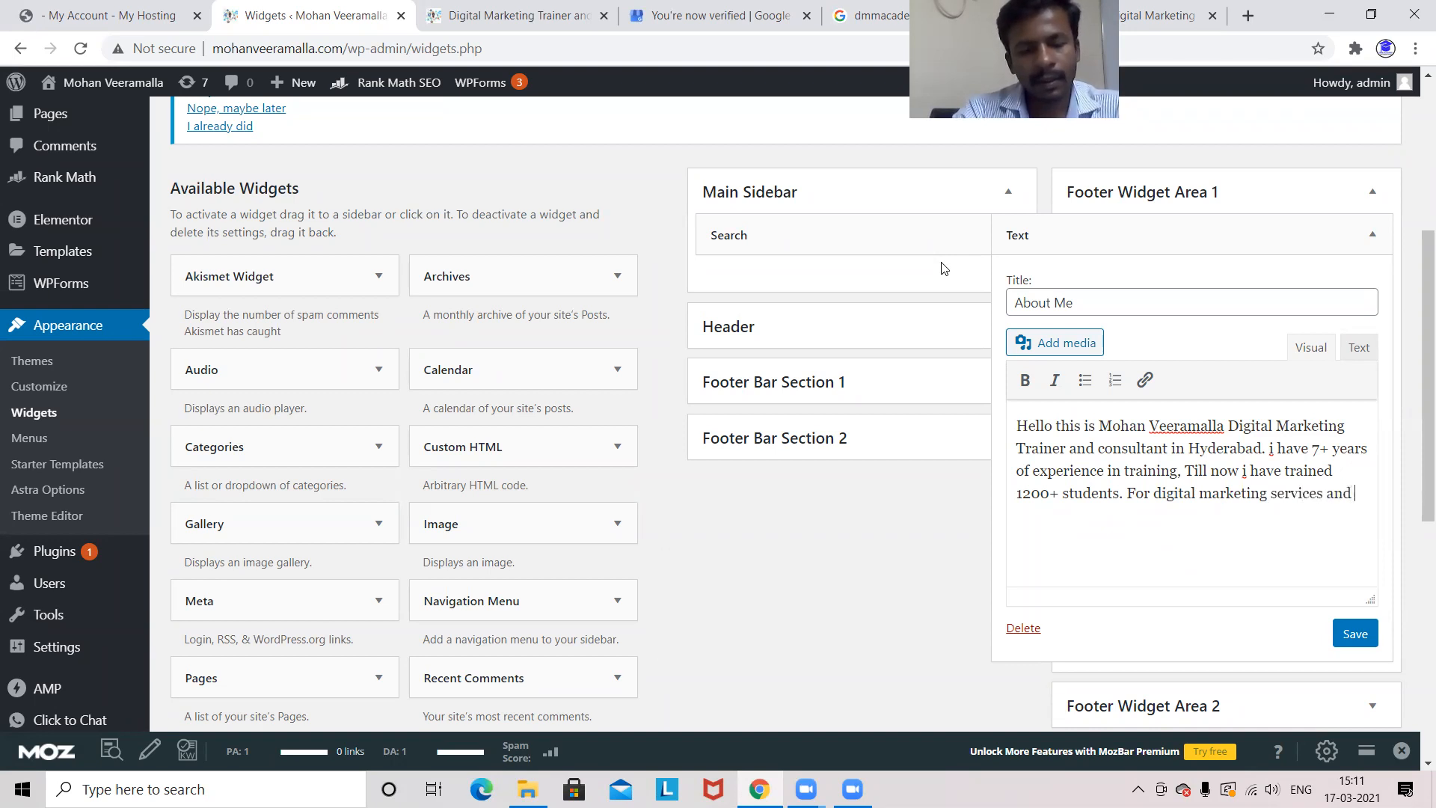
{"action": "type", "text": "train"}
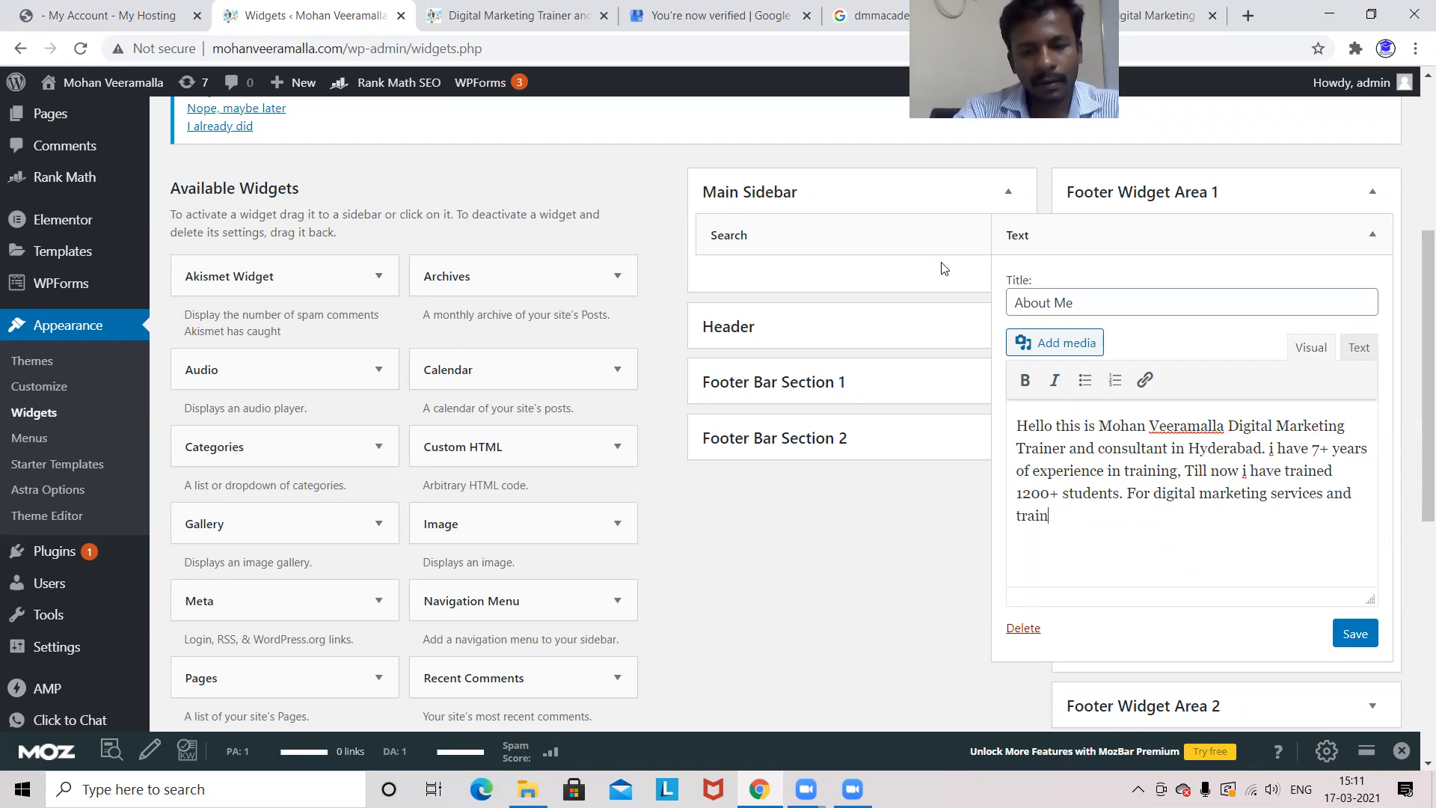
{"action": "type", "text": "ing "}
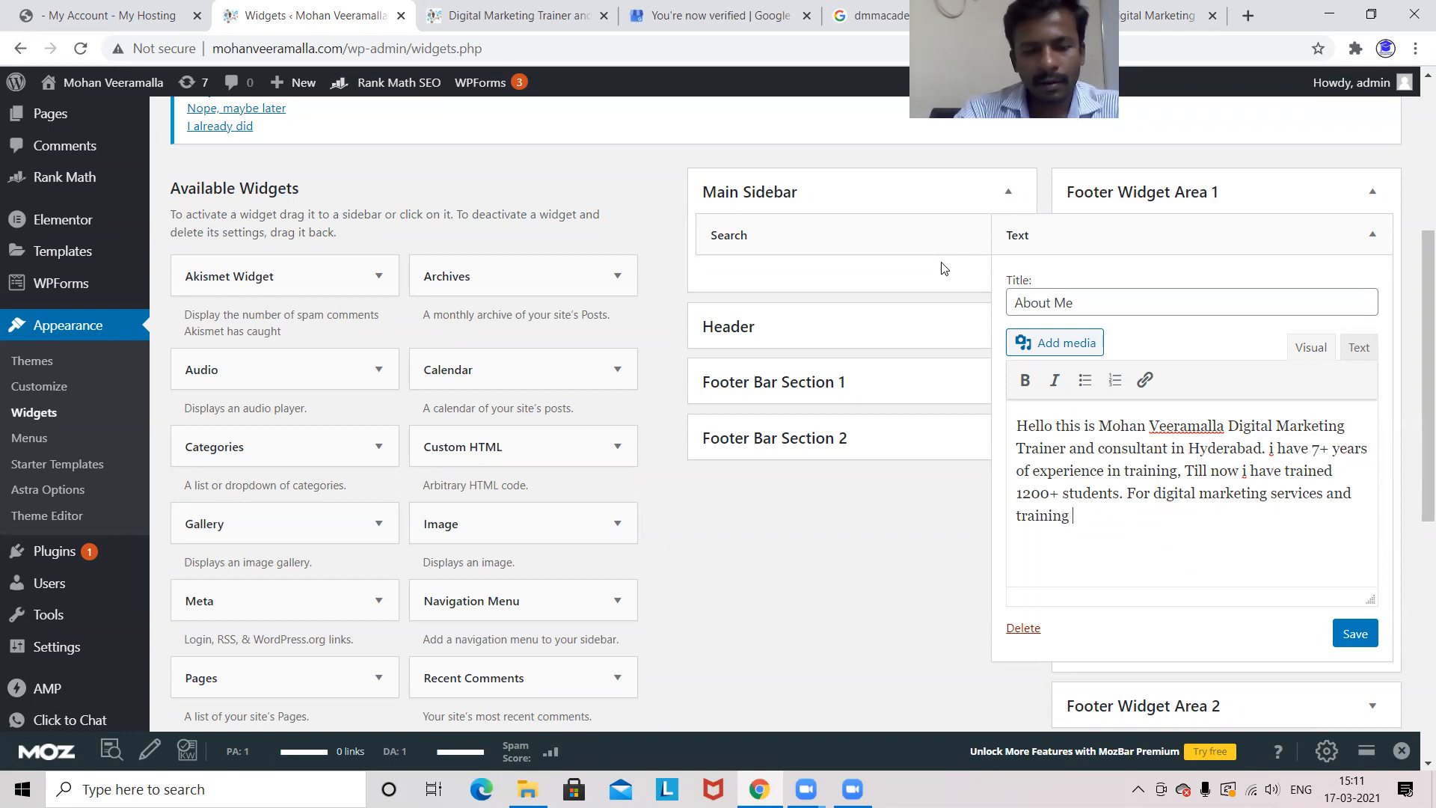
{"action": "type", "text": "you can "}
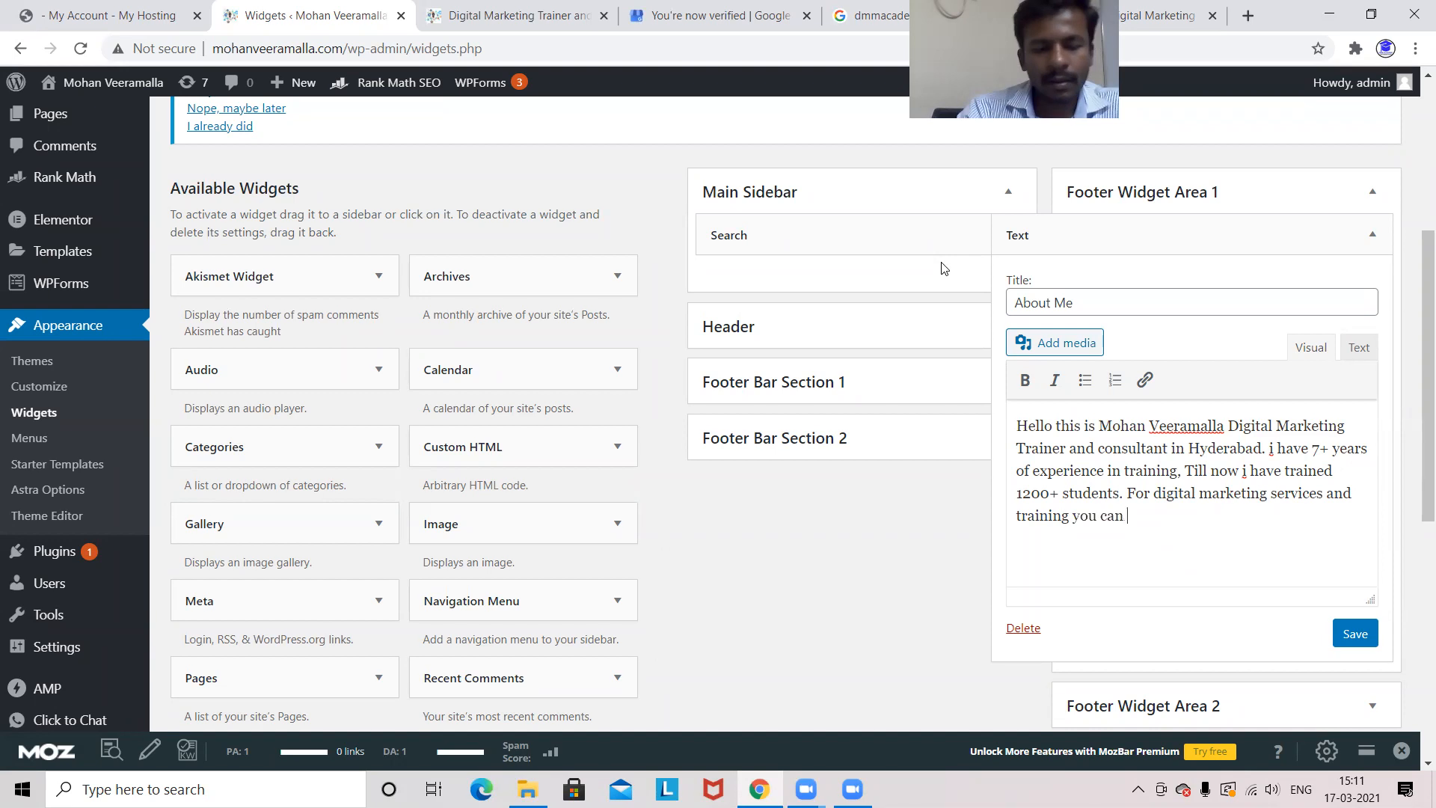
Continue the body's last sentence with "reach me", spelled correctly.
{"action": "type", "text": "rech "}
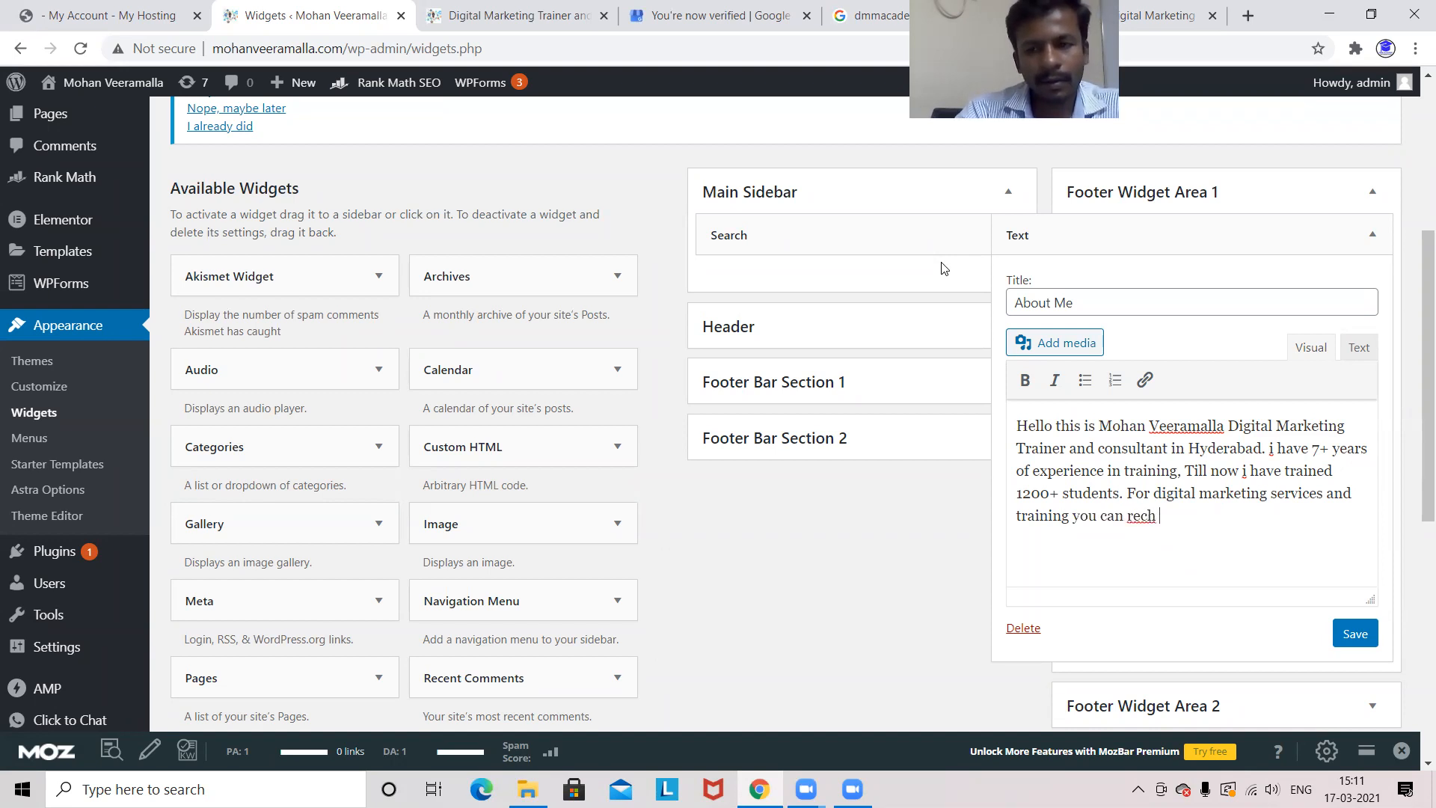
{"action": "type", "text": "me"}
{"action": "key", "text": "BackSpace"}
{"action": "key", "text": "BackSpace"}
{"action": "key", "text": "BackSpace"}
{"action": "key", "text": "BackSpace"}
{"action": "key", "text": "BackSpace"}
{"action": "type", "text": "a"}
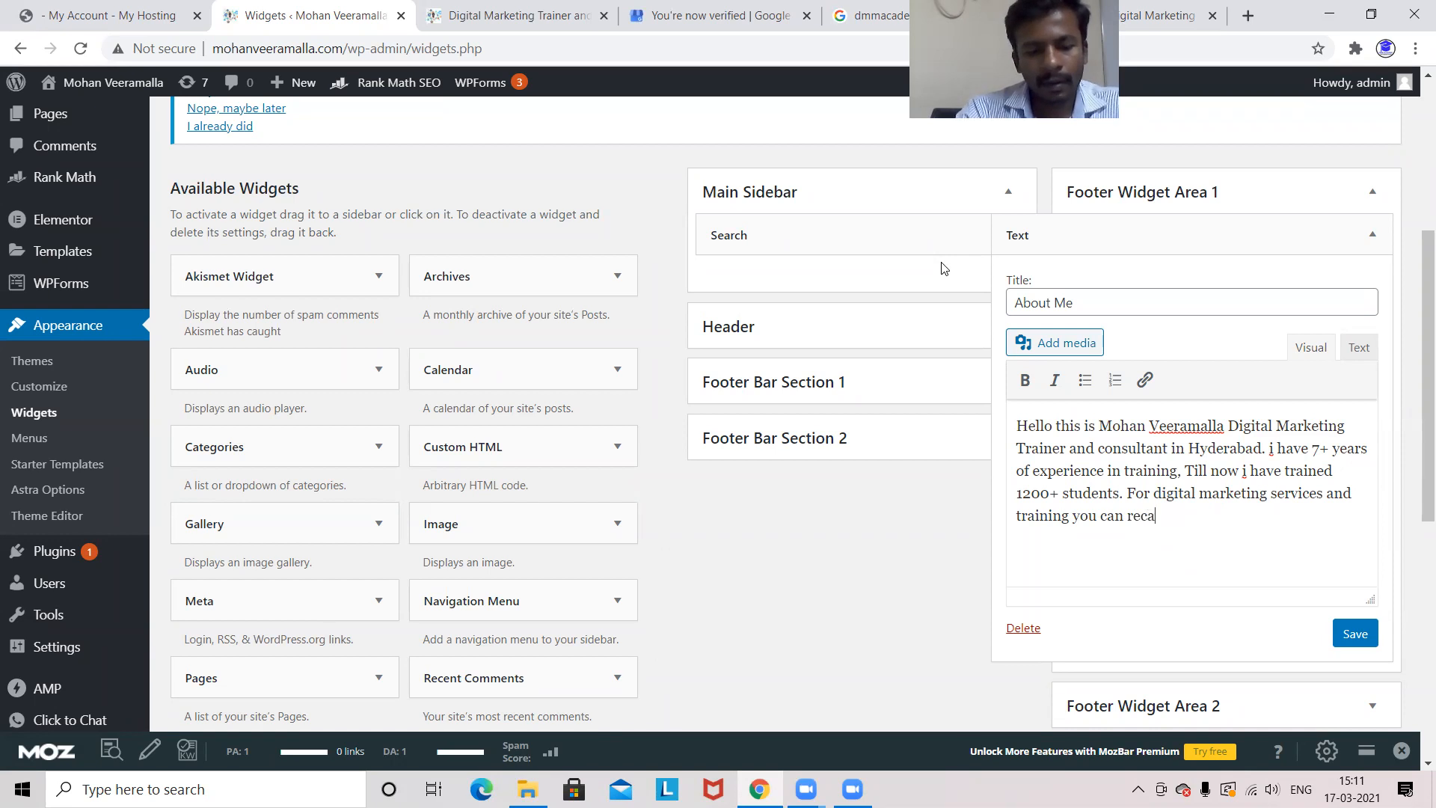
{"action": "type", "text": "ch me"}
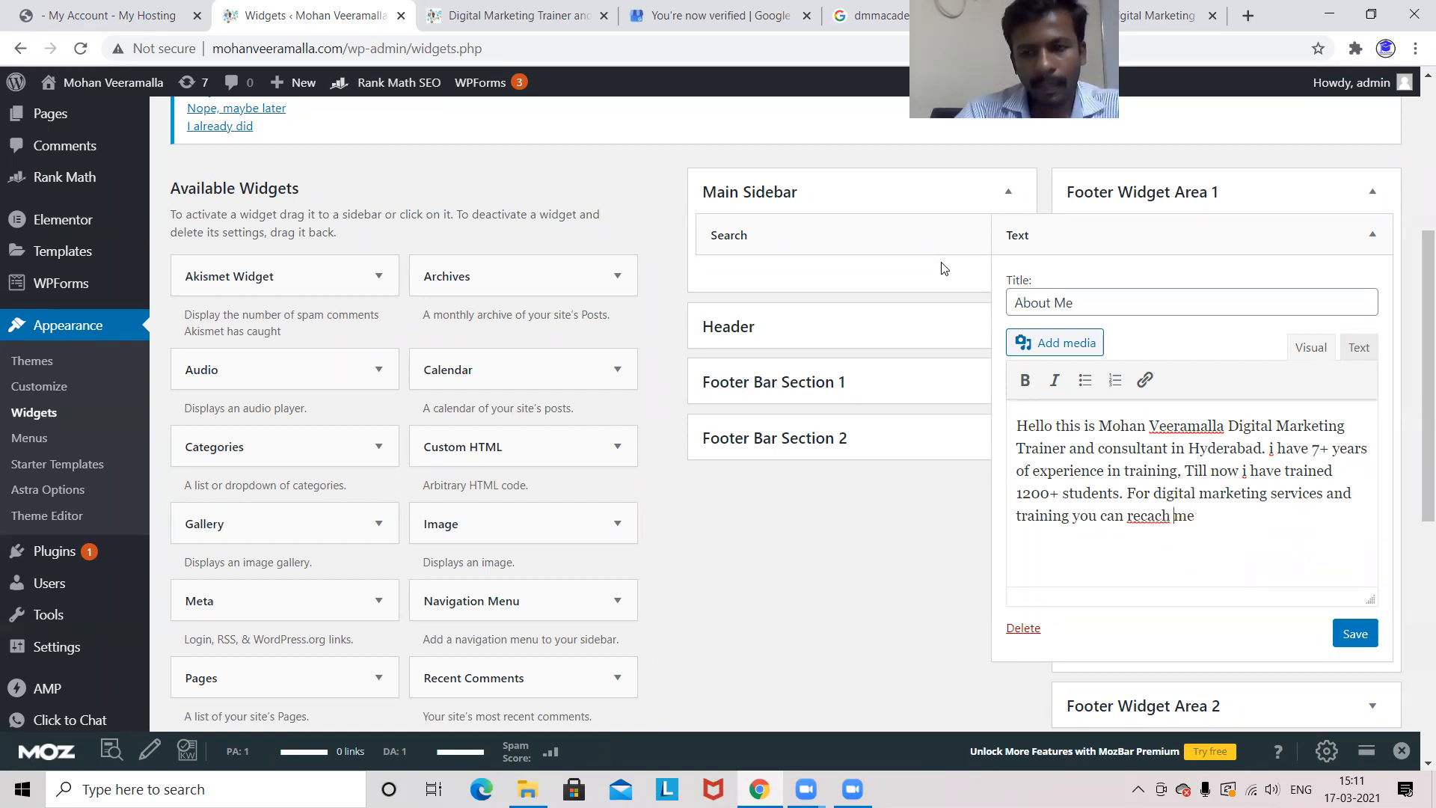
{"action": "key", "text": "BackSpace"}
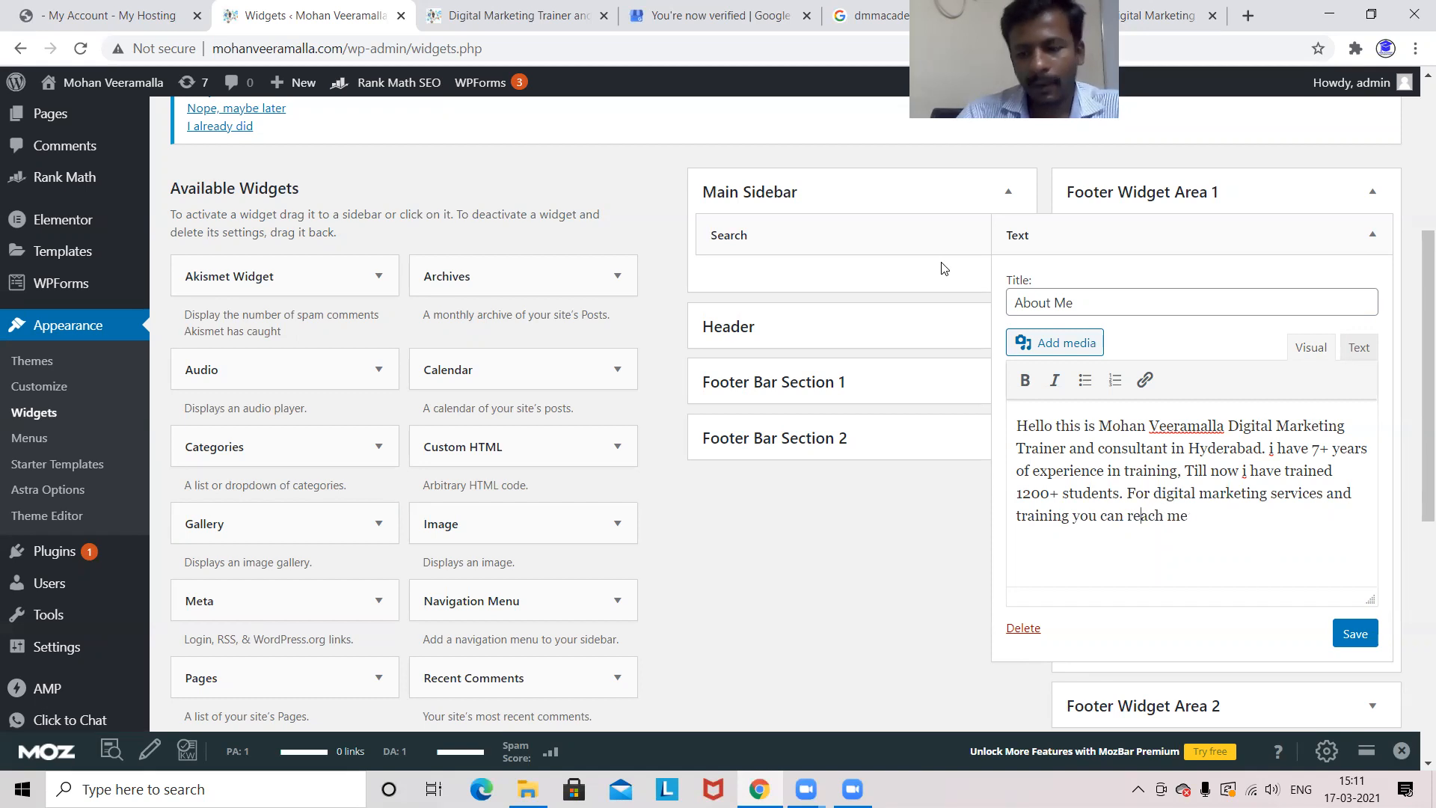
End the body's last sentence with "on my contact number.", then save and collapse the About Me widget.
{"action": "type", "text": "on my "}
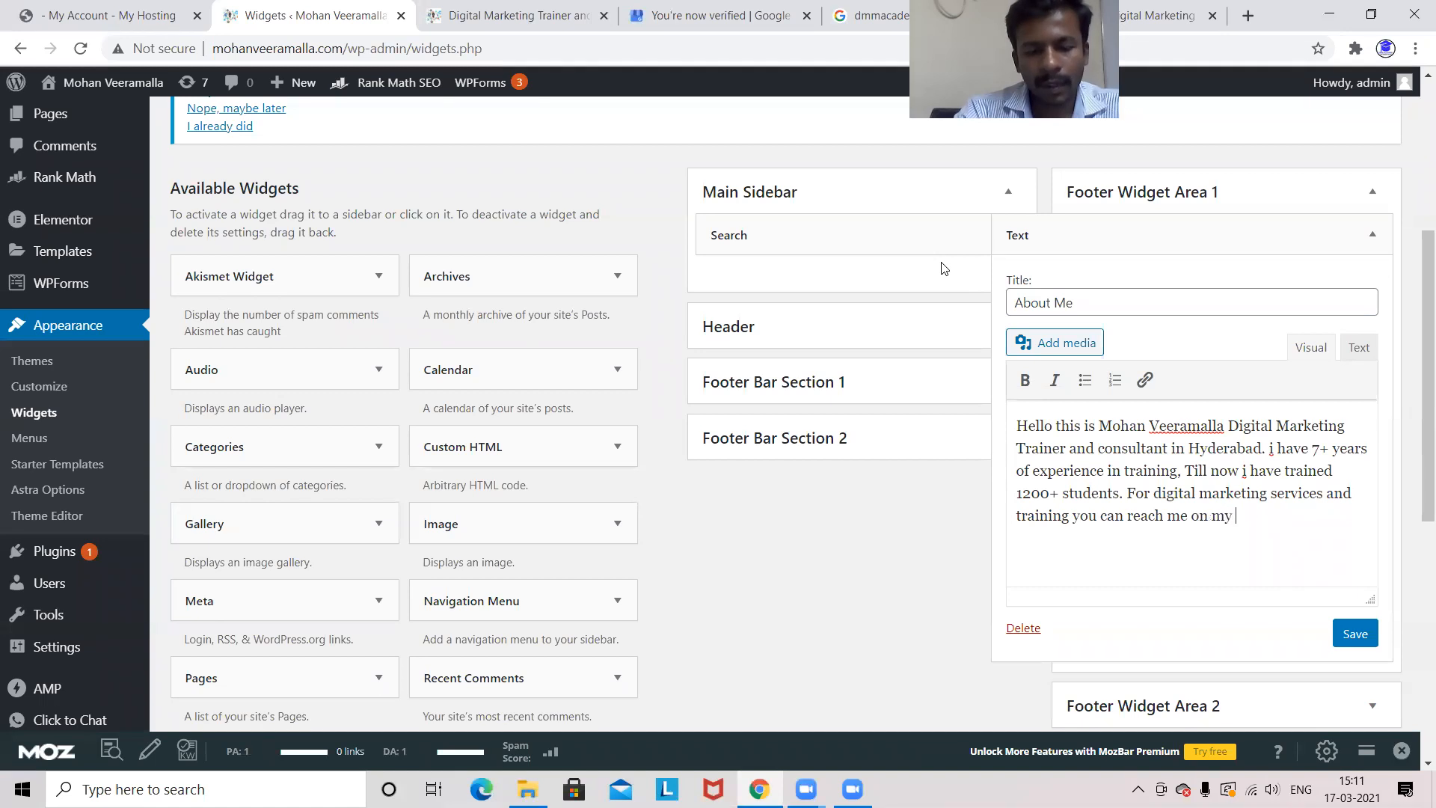
{"action": "type", "text": "contact "}
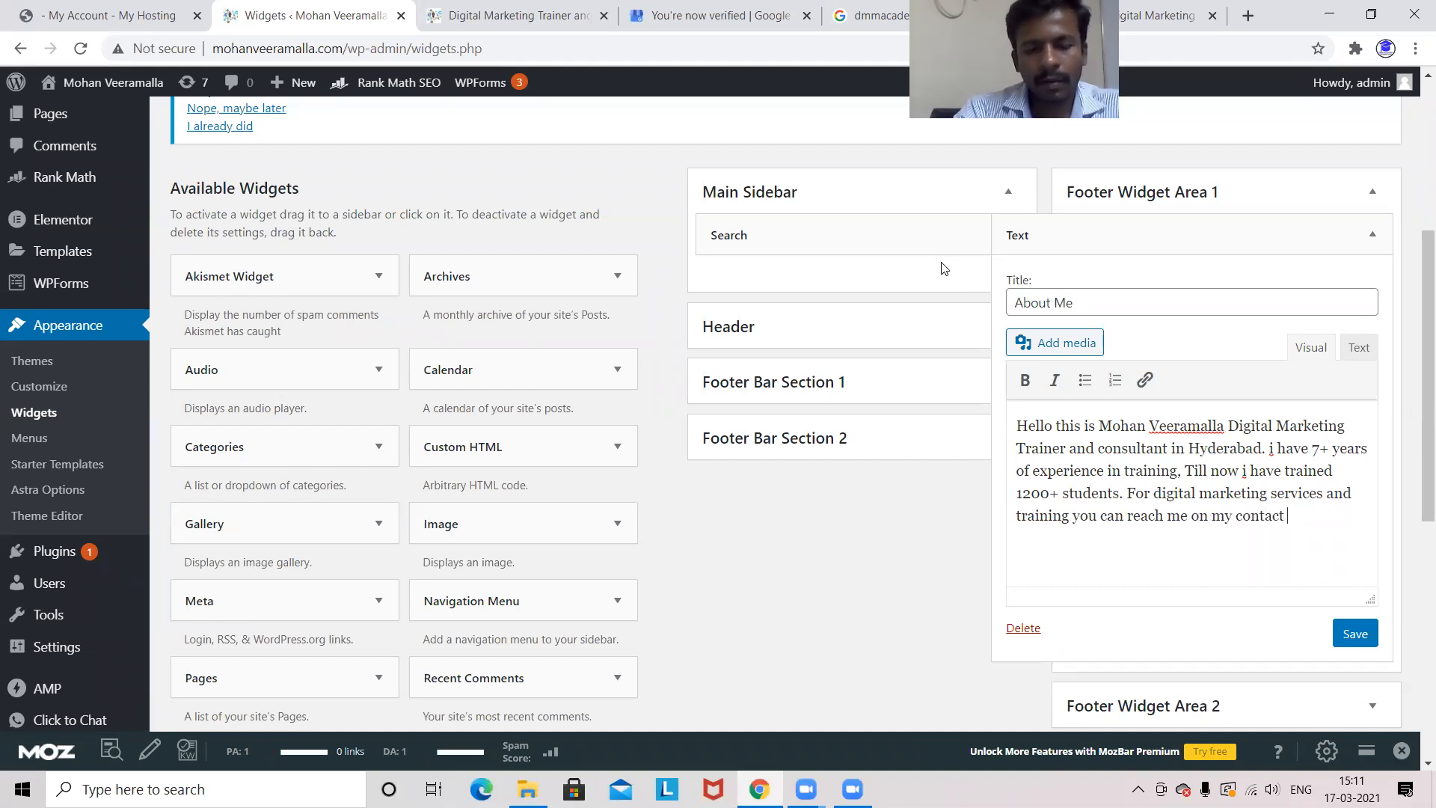
{"action": "type", "text": "number"}
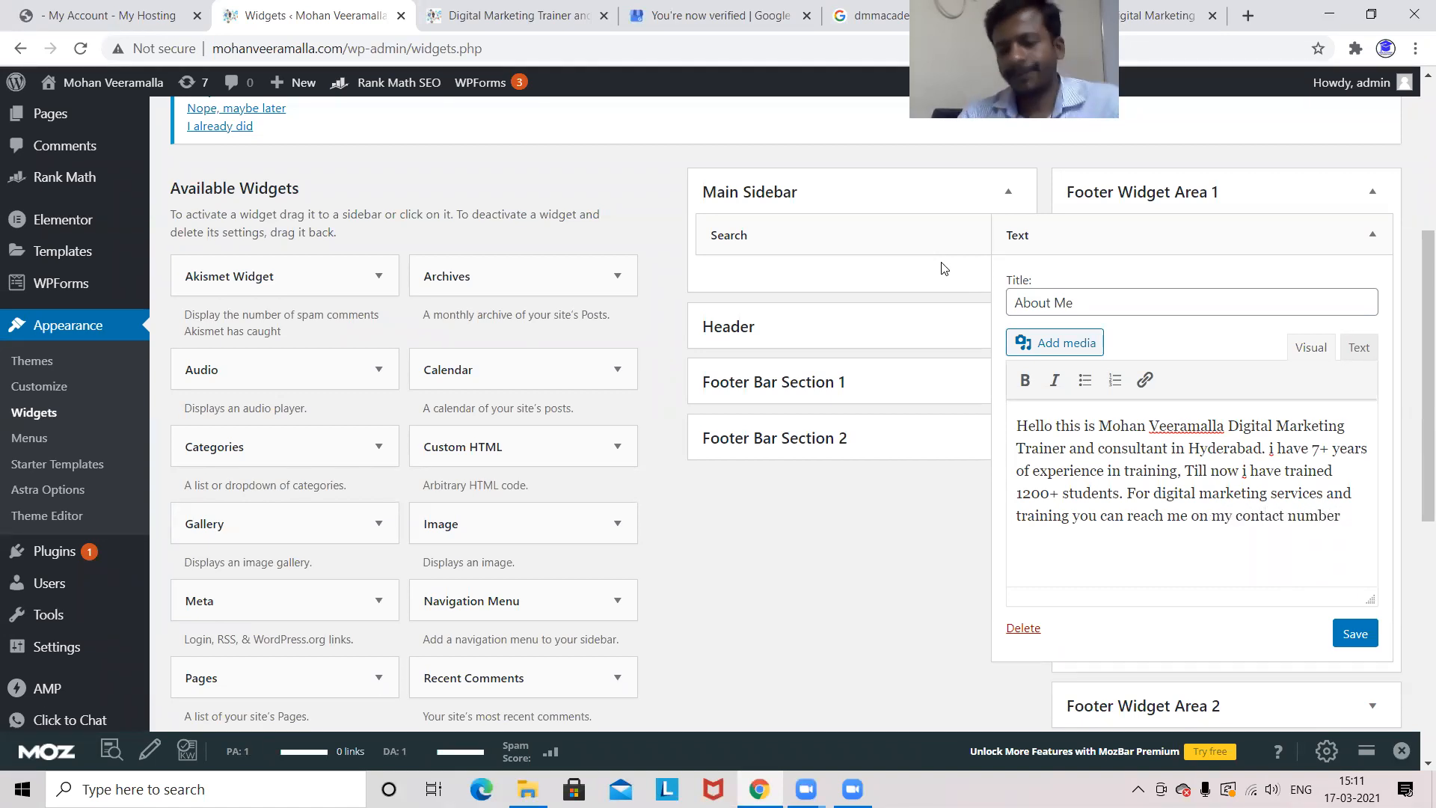
{"action": "type", "text": "."}
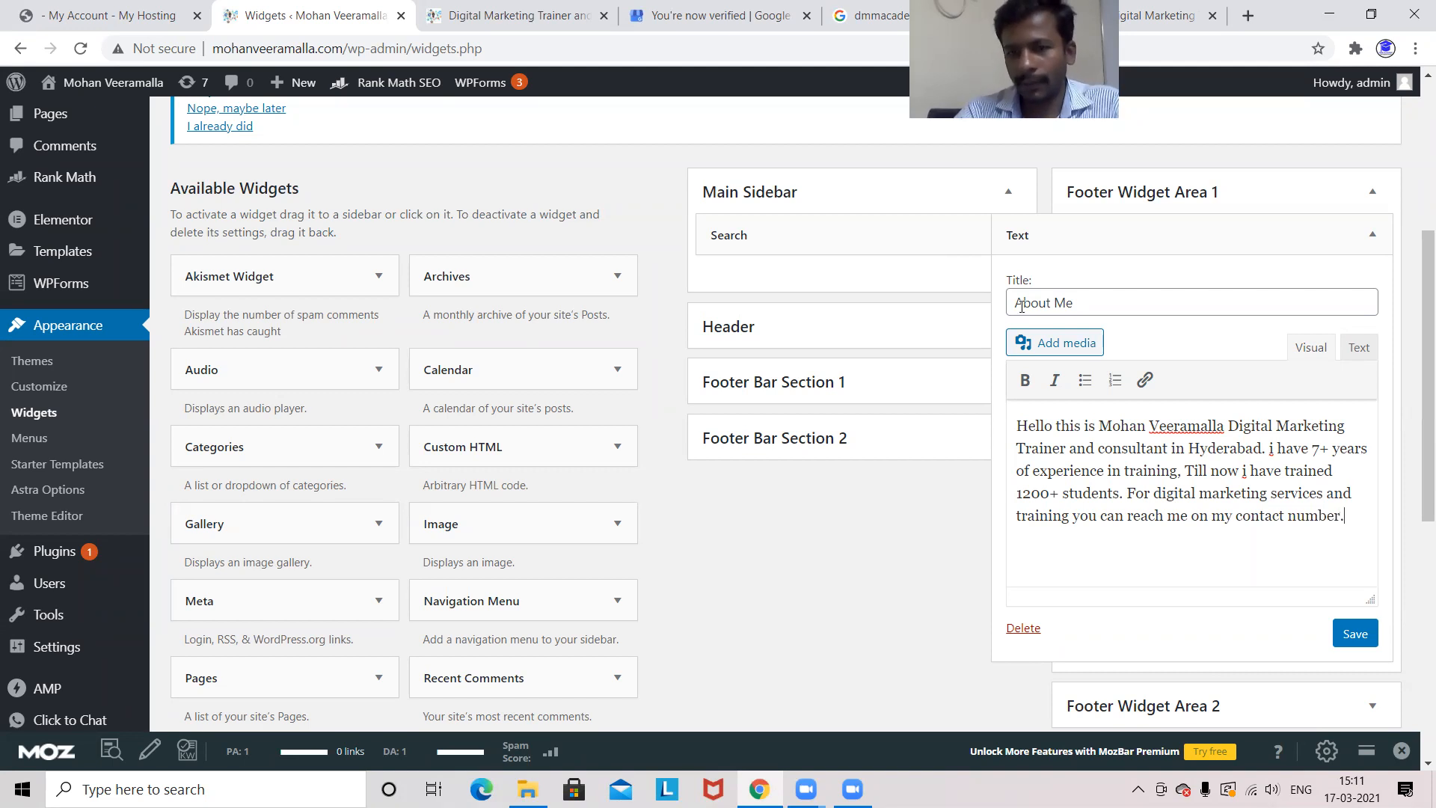
{"action": "left_click", "coordinate": [1350, 636]}
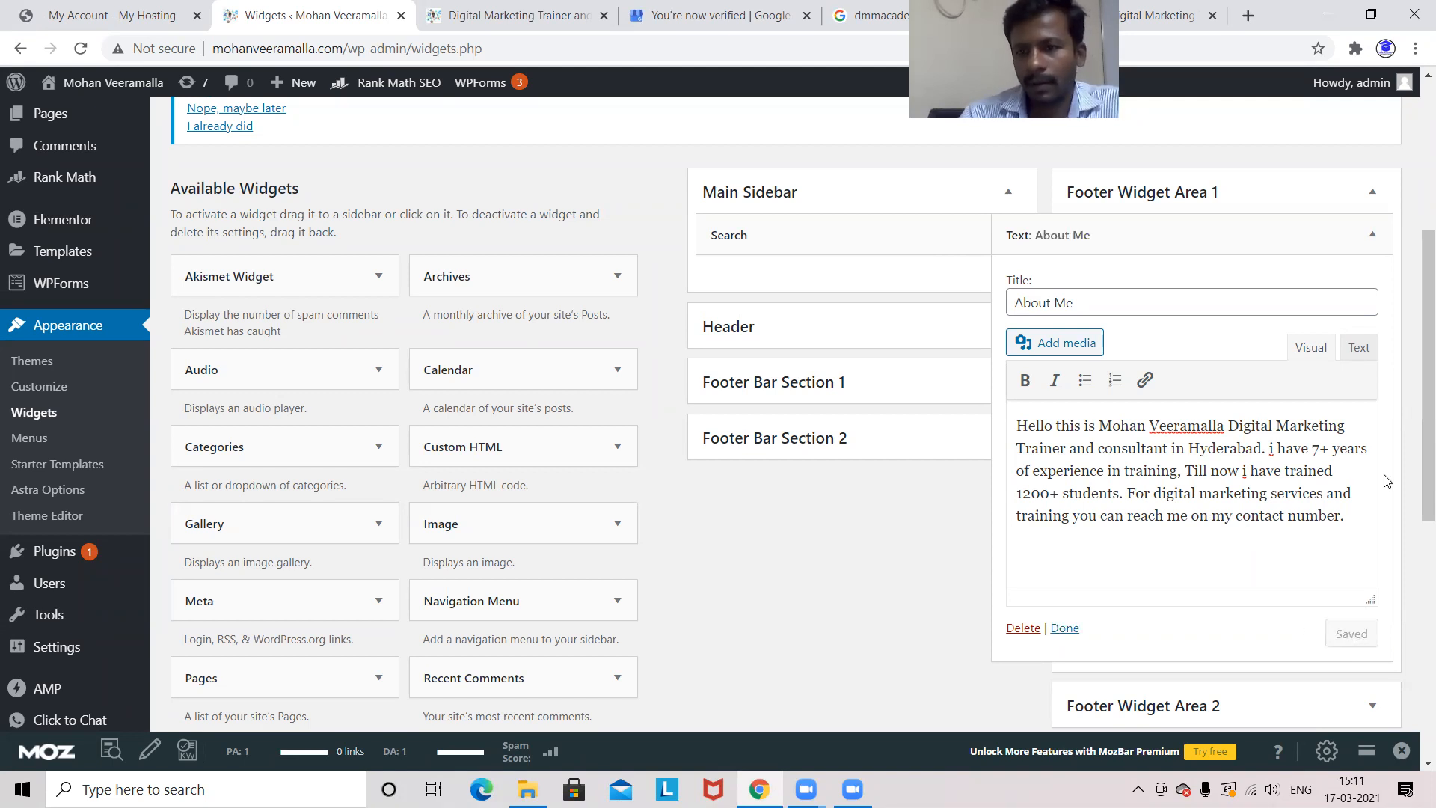
{"action": "left_click", "coordinate": [1372, 236]}
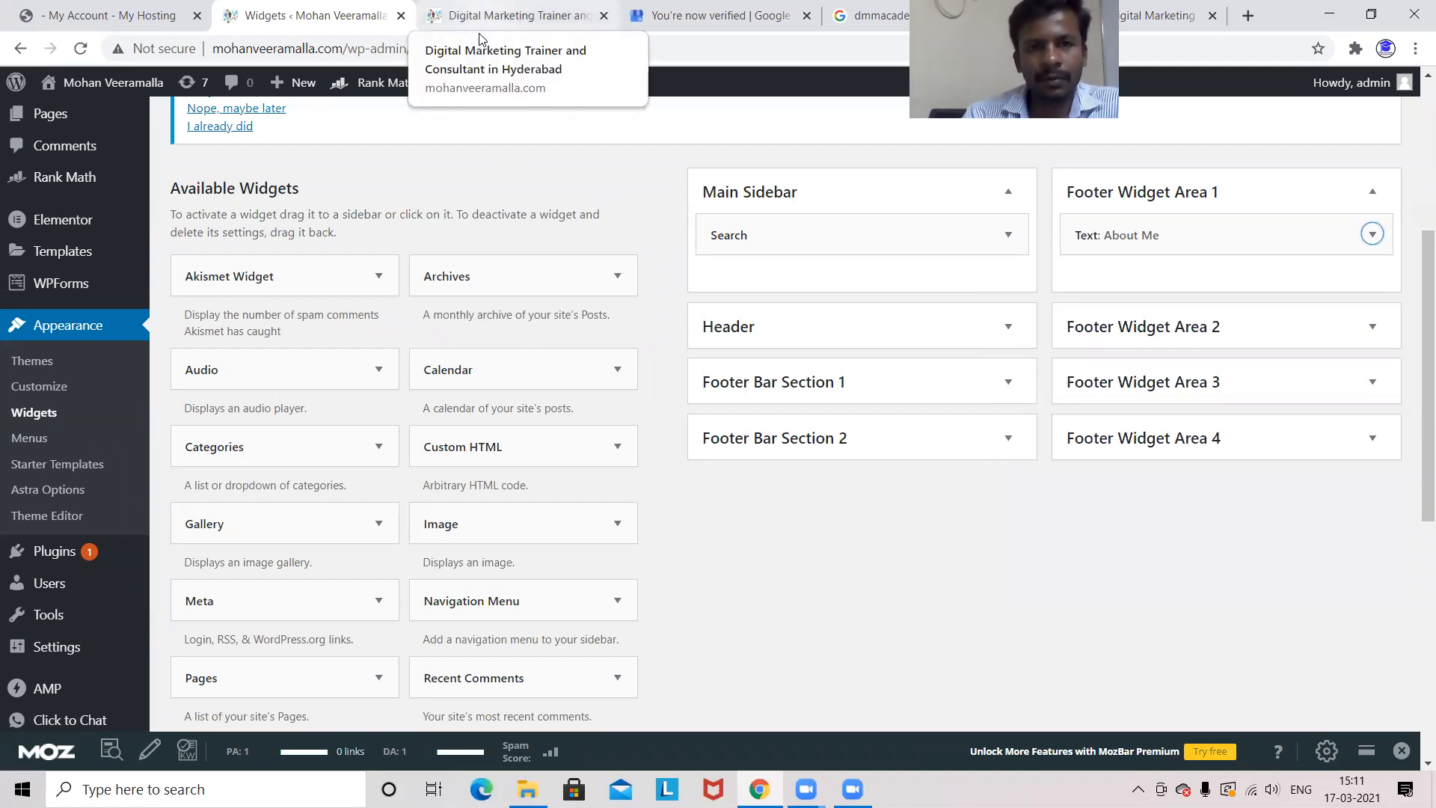
Reload the live site's home page to check the About Me widget in the footer.
{"action": "left_click", "coordinate": [481, 33]}
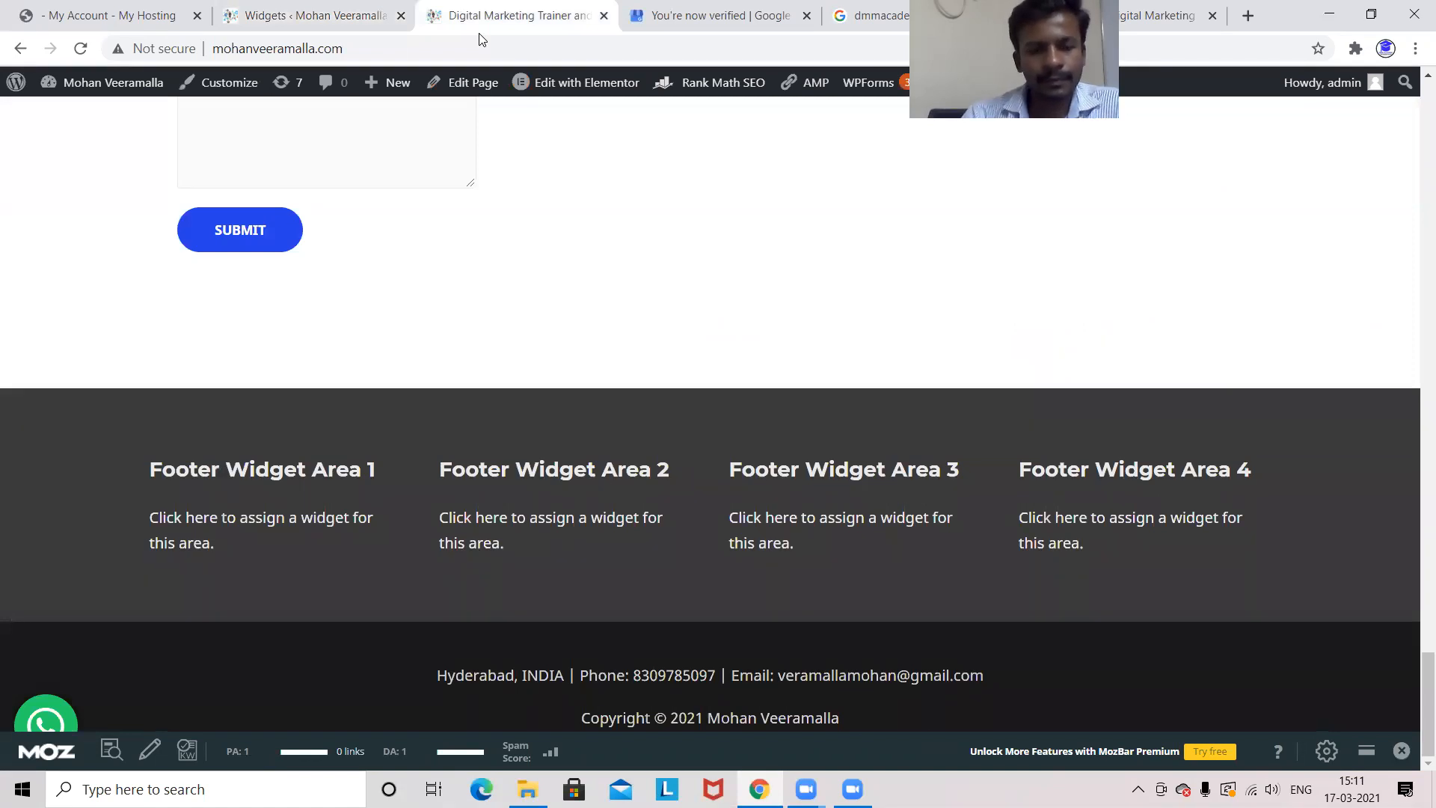
{"action": "key", "text": "ctrl+t"}
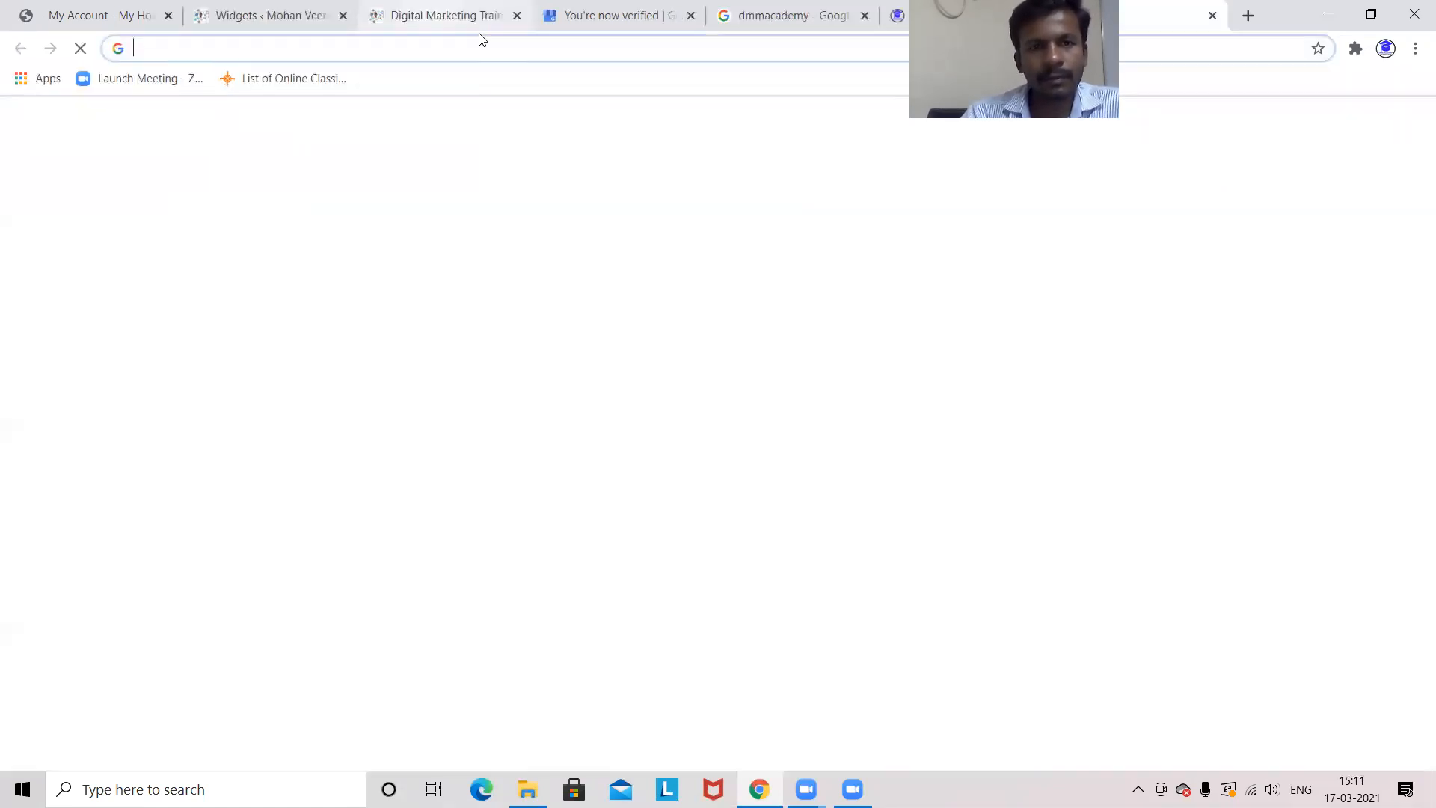
{"action": "left_click", "coordinate": [480, 33]}
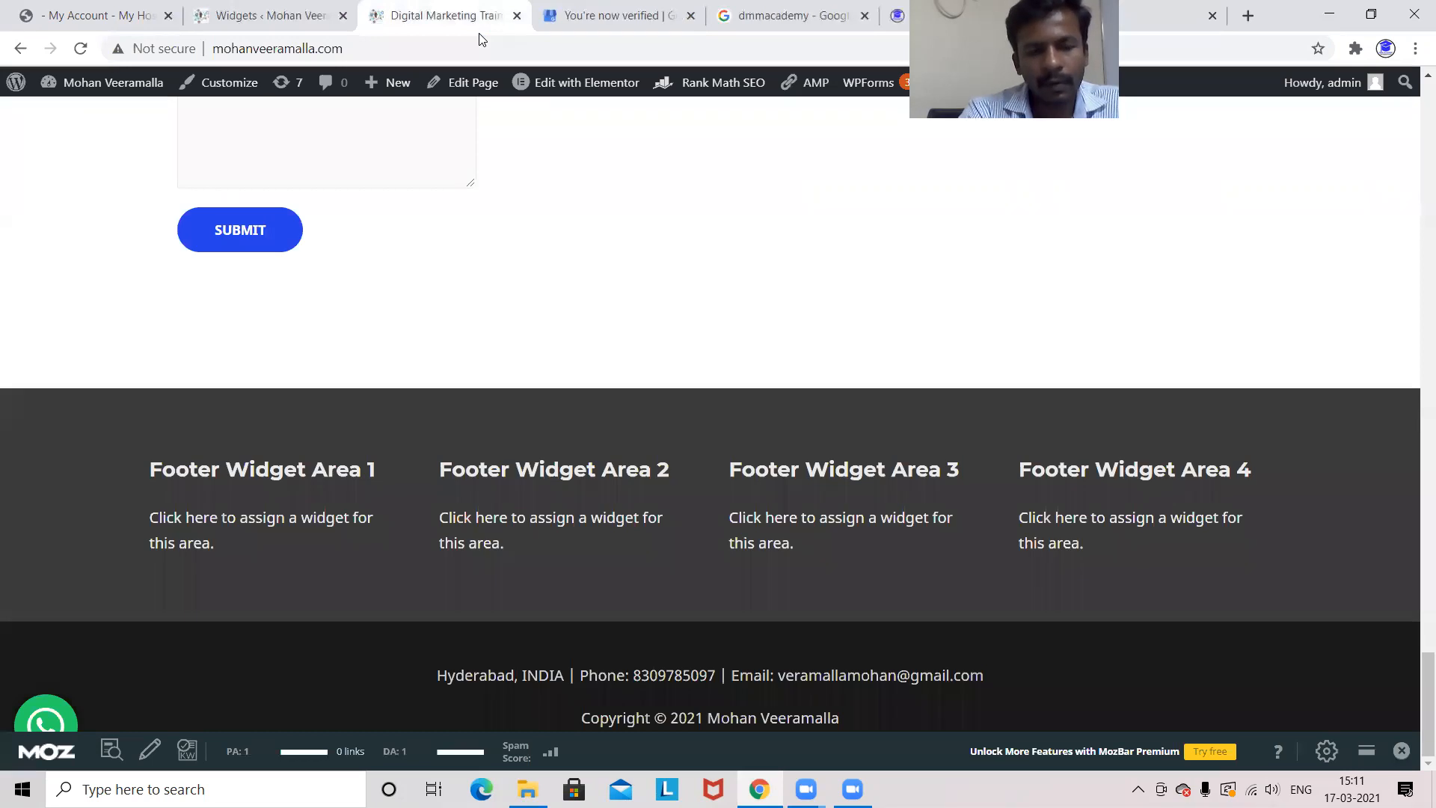
{"action": "key", "text": "F5"}
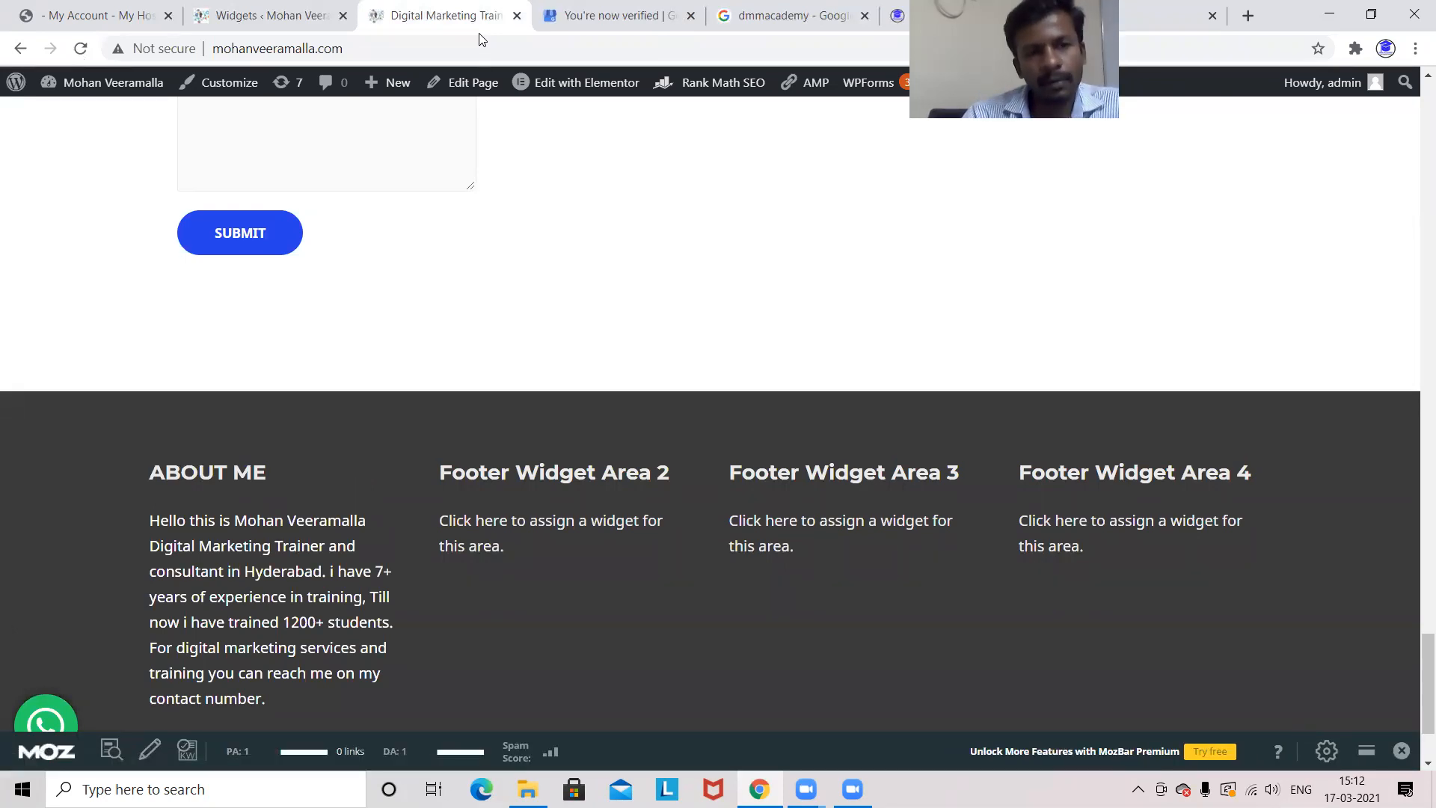
Reopen the About Me widget in Footer Widget Area 1 and insert a comma after "Hello".
{"action": "left_click", "coordinate": [263, 17]}
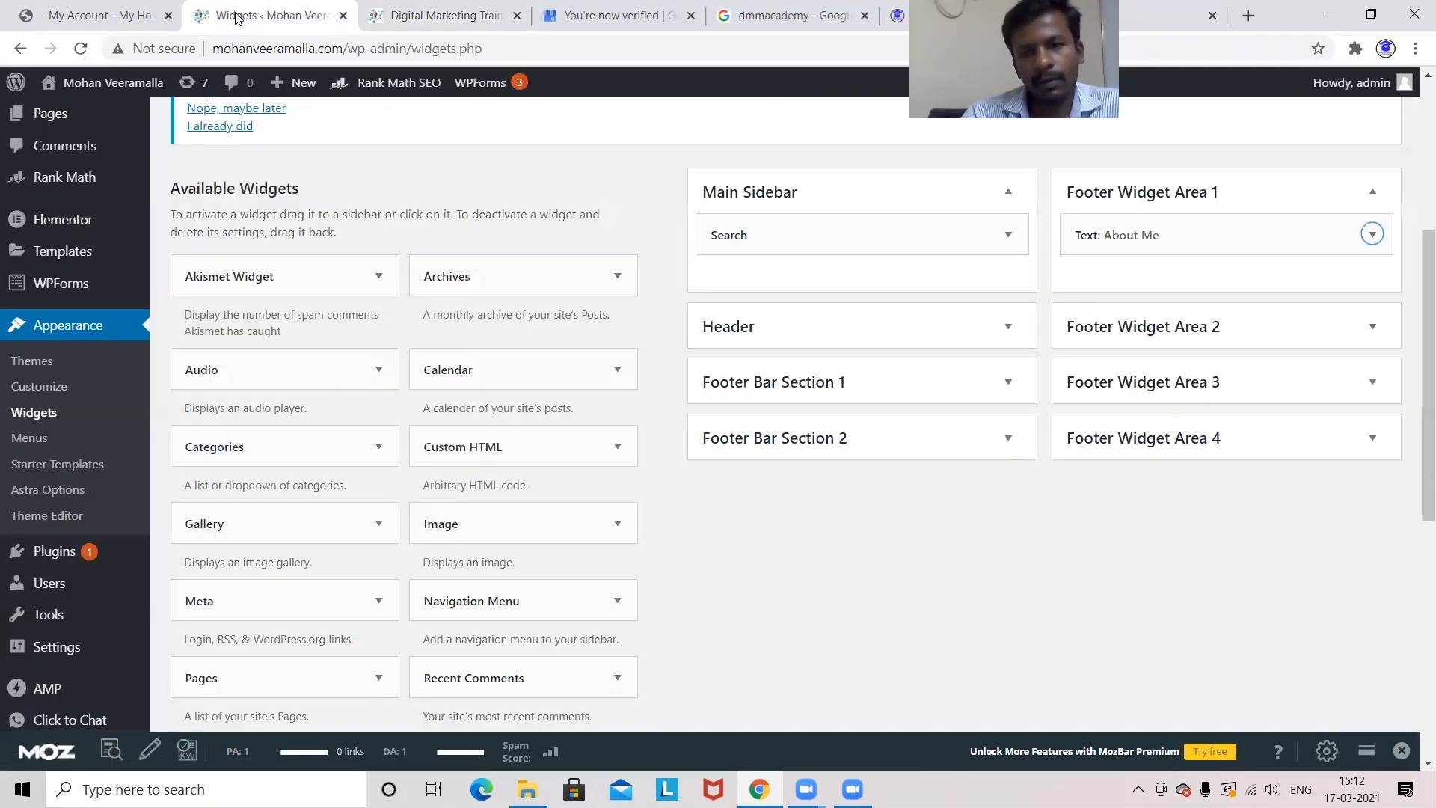
{"action": "left_click", "coordinate": [1251, 237]}
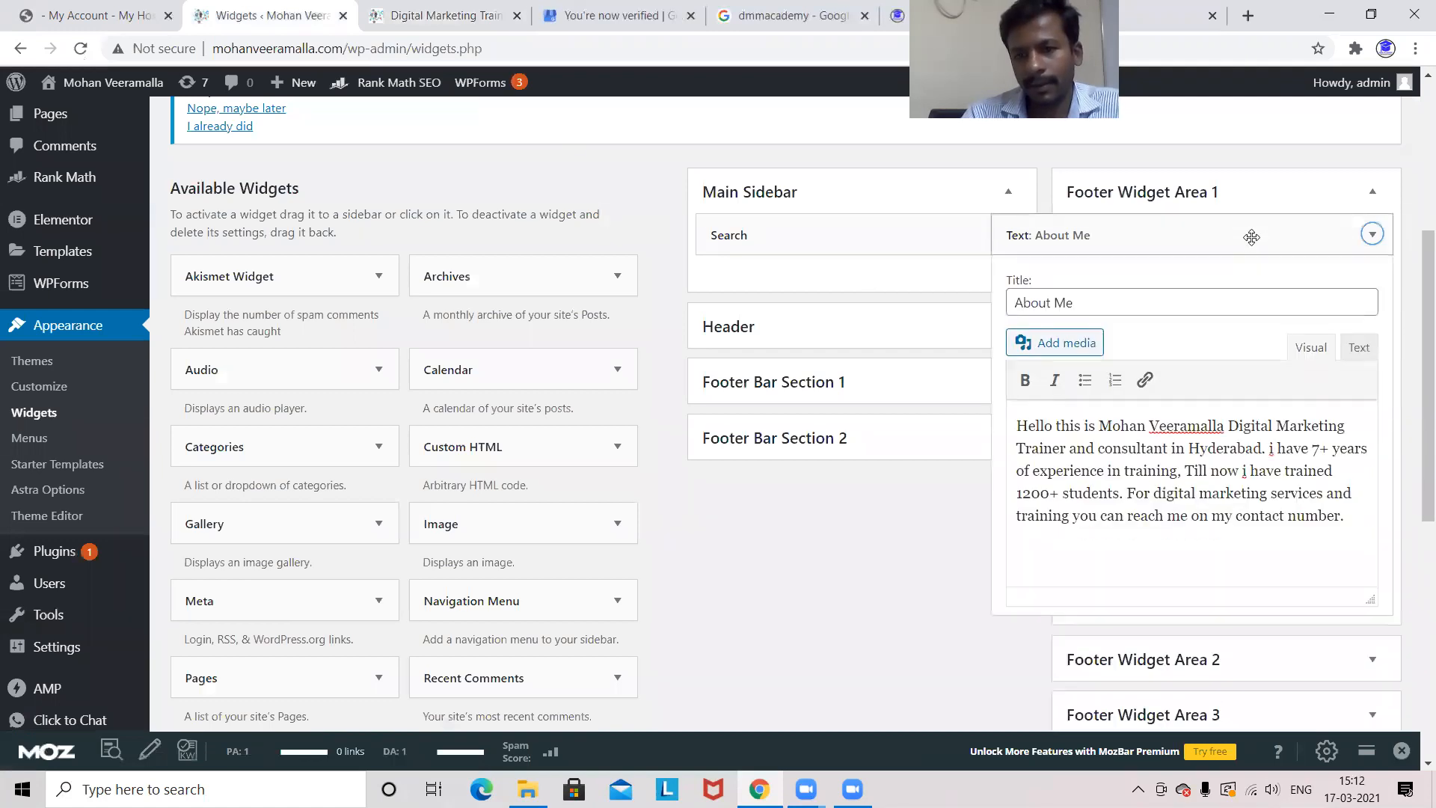
{"action": "left_click", "coordinate": [1053, 424]}
{"action": "type", "text": ","}
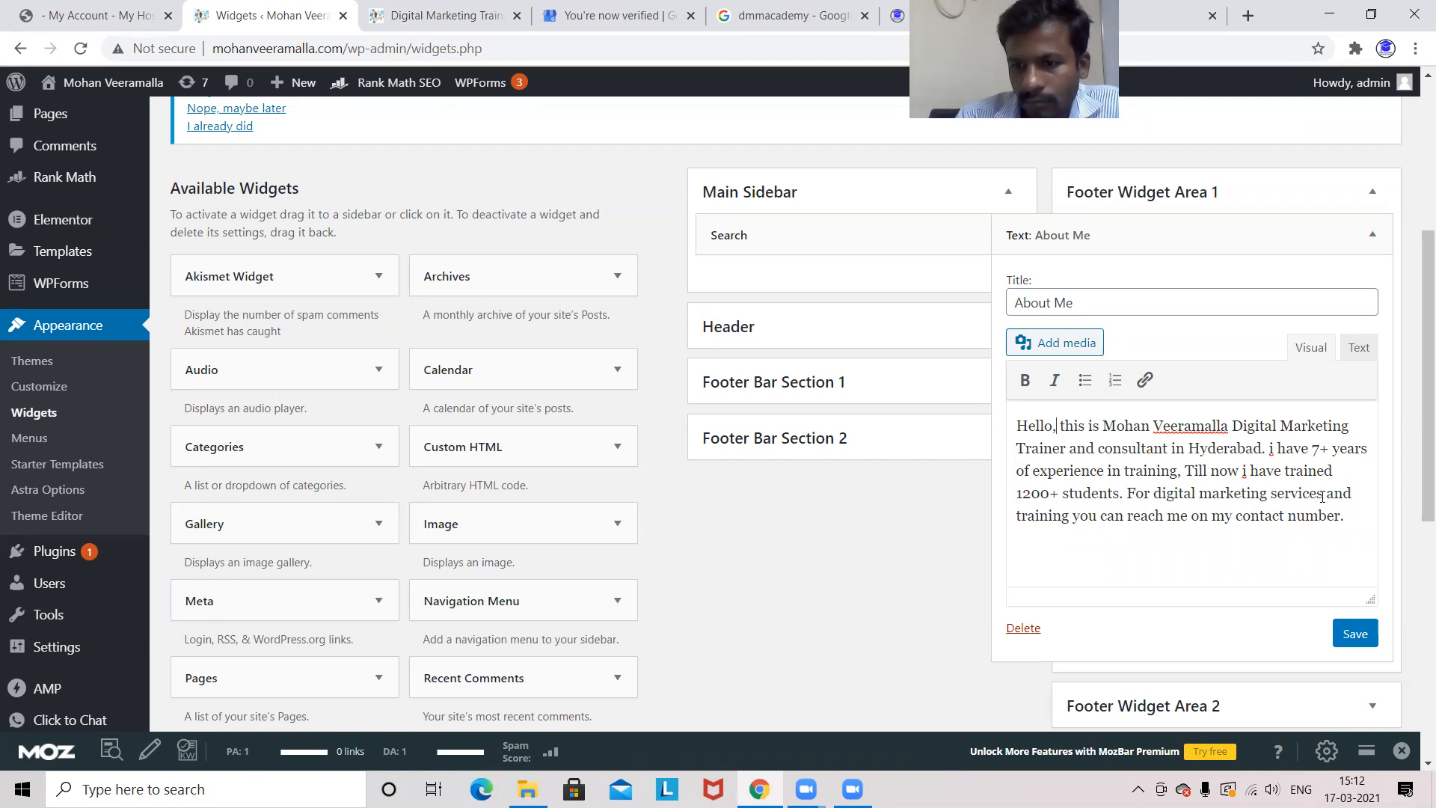
Replace "services" with "course" in the body's last sentence.
{"action": "left_click", "coordinate": [1322, 495]}
{"action": "key", "text": "BackSpace"}
{"action": "key", "text": "BackSpace"}
{"action": "key", "text": "BackSpace"}
{"action": "key", "text": "BackSpace"}
{"action": "key", "text": "BackSpace"}
{"action": "key", "text": "BackSpace"}
{"action": "key", "text": "BackSpace"}
{"action": "key", "text": "BackSpace"}
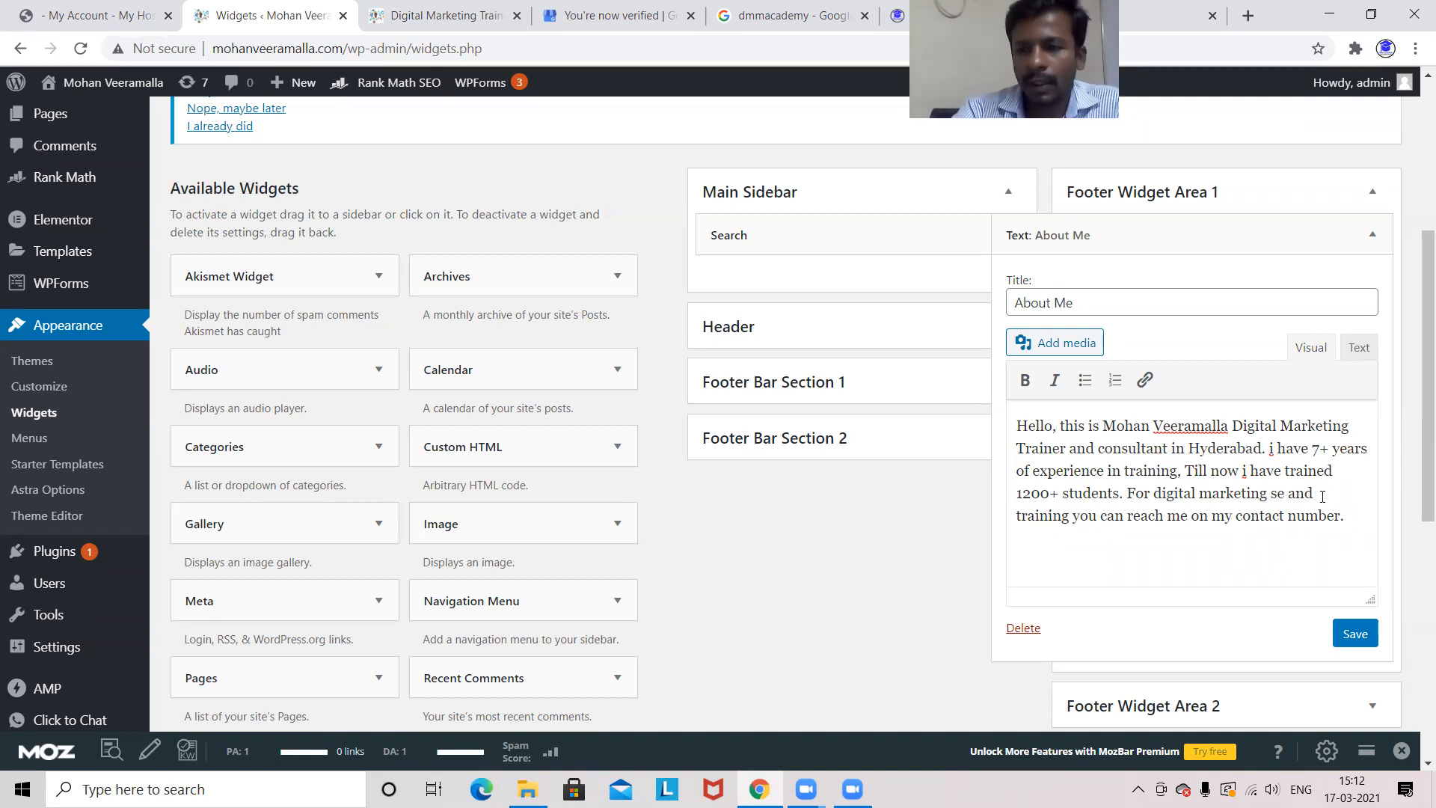
{"action": "type", "text": "course"}
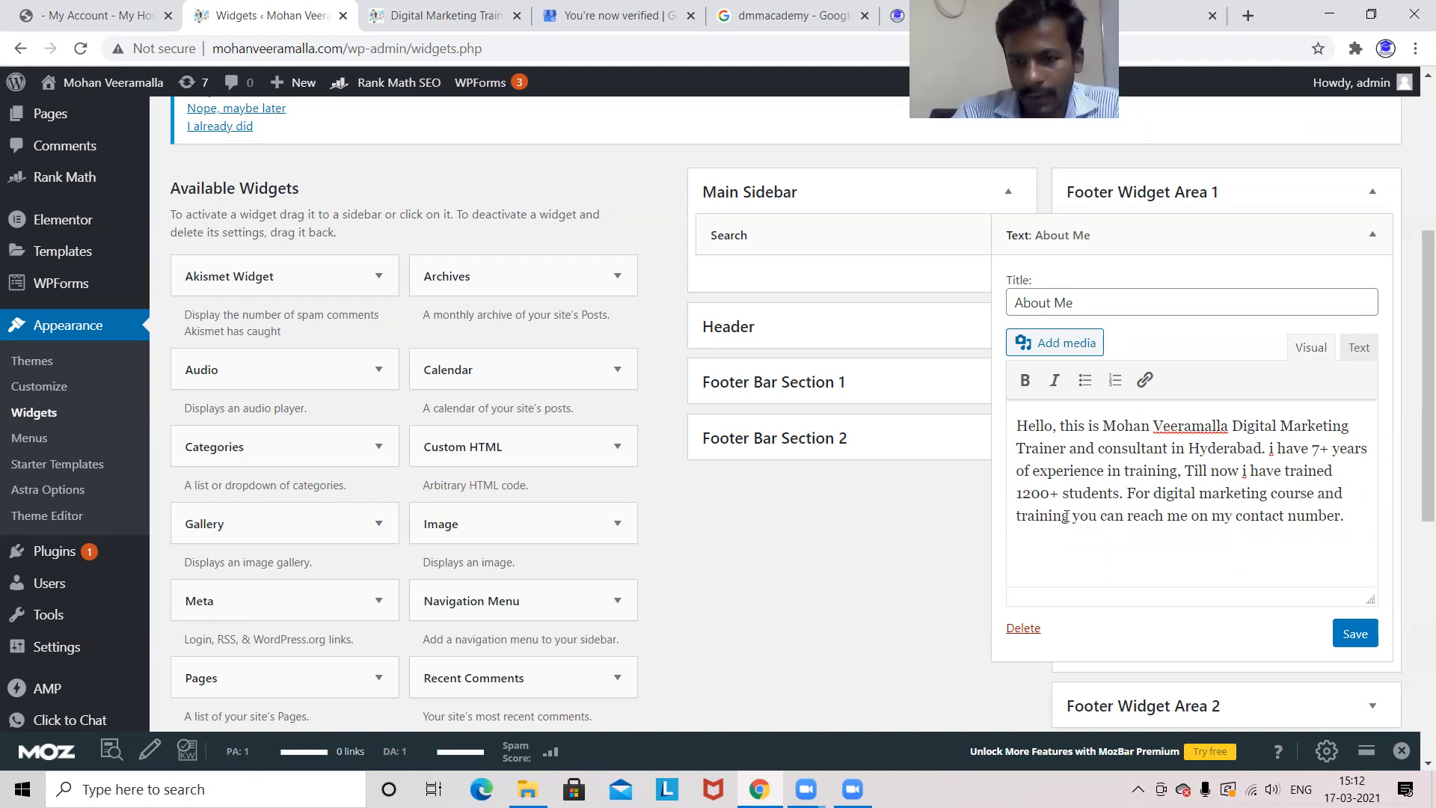
Replace "training" with "services" in the last sentence of the About Me widget's body.
{"action": "left_click", "coordinate": [1068, 515]}
{"action": "key", "text": "BackSpace"}
{"action": "key", "text": "BackSpace"}
{"action": "key", "text": "BackSpace"}
{"action": "key", "text": "BackSpace"}
{"action": "key", "text": "BackSpace"}
{"action": "key", "text": "BackSpace"}
{"action": "key", "text": "BackSpace"}
{"action": "key", "text": "BackSpace"}
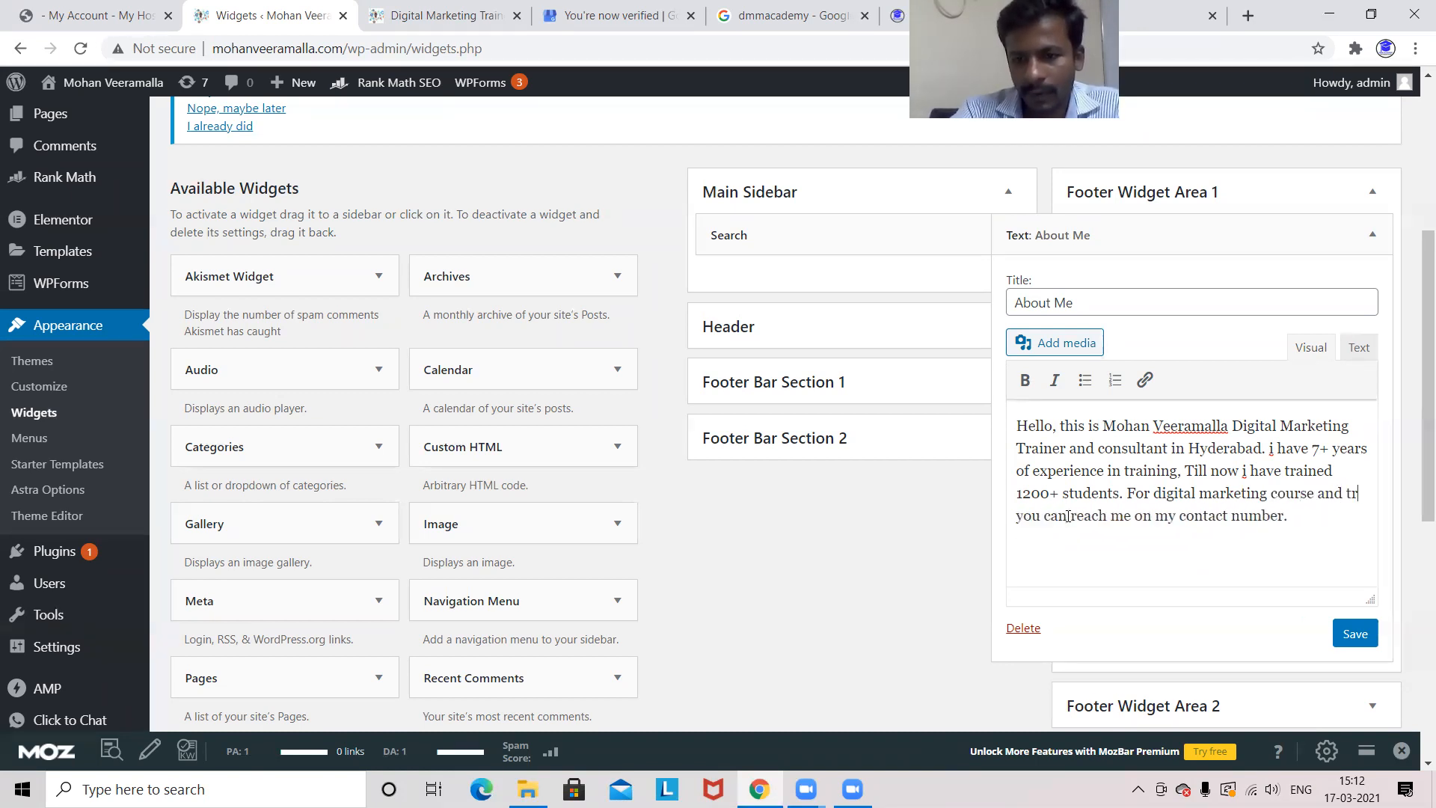
{"action": "type", "text": "servi"}
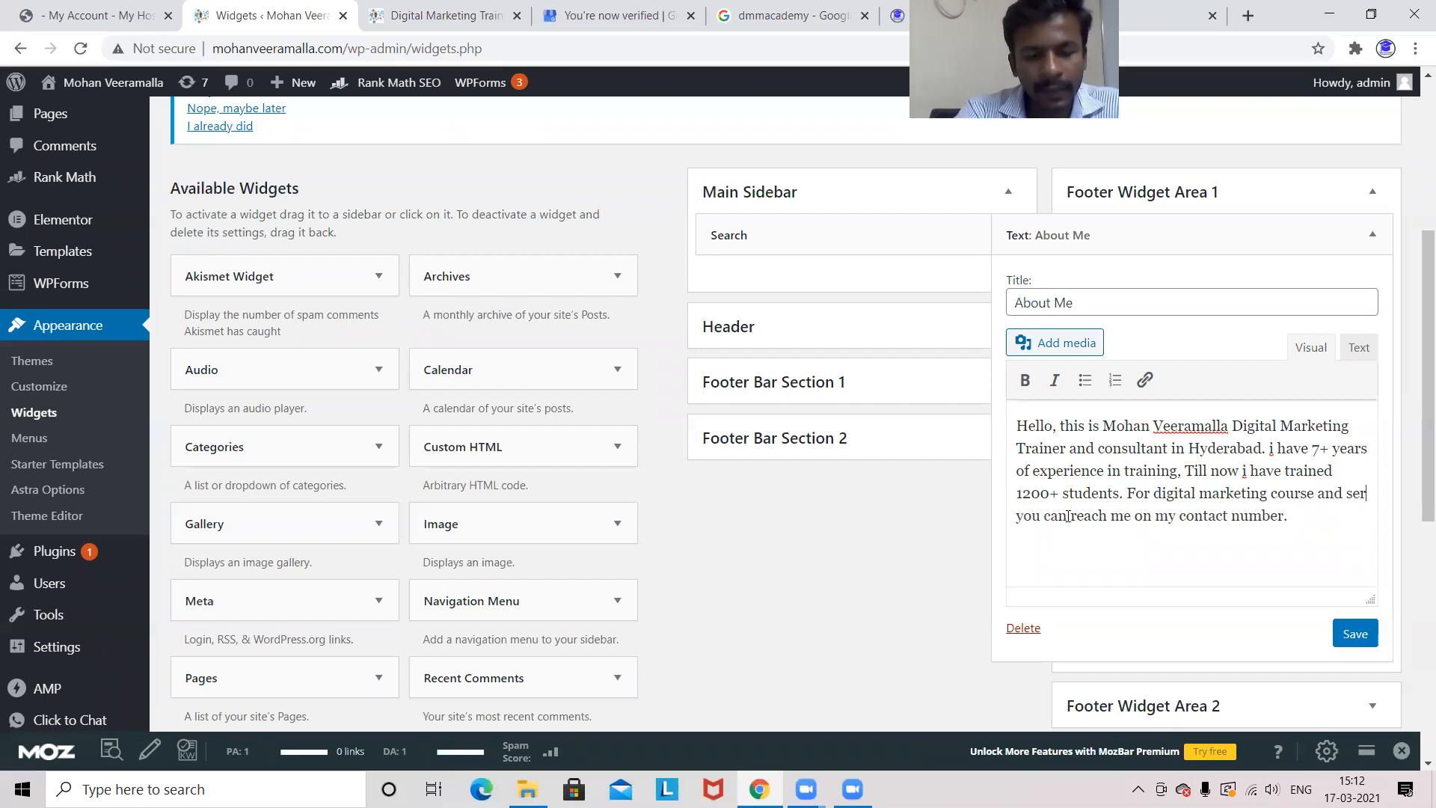
{"action": "type", "text": "ces"}
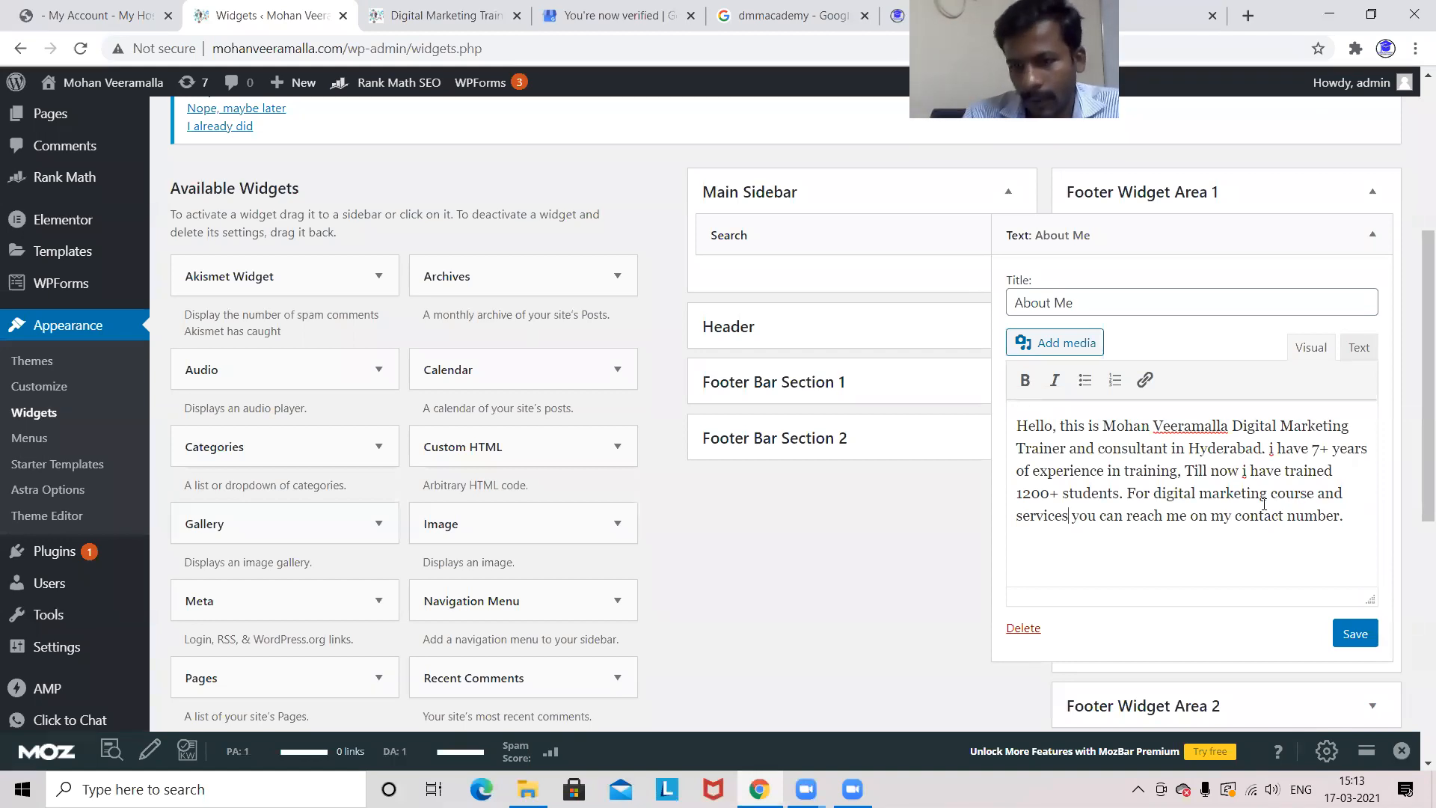
{"action": "left_click_drag", "start_coordinate": [1314, 492], "coordinate": [1157, 494]}
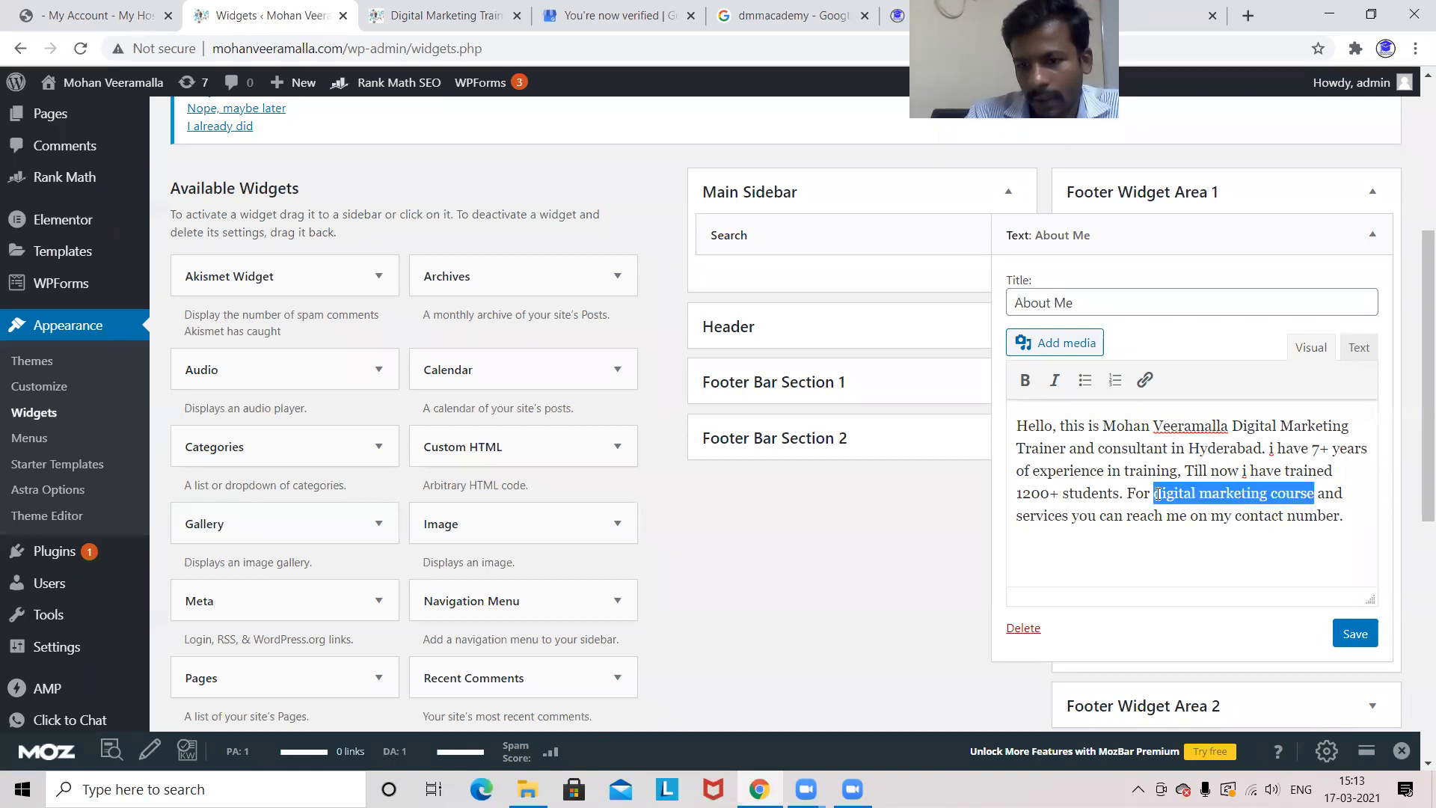
{"action": "left_click", "coordinate": [1144, 382]}
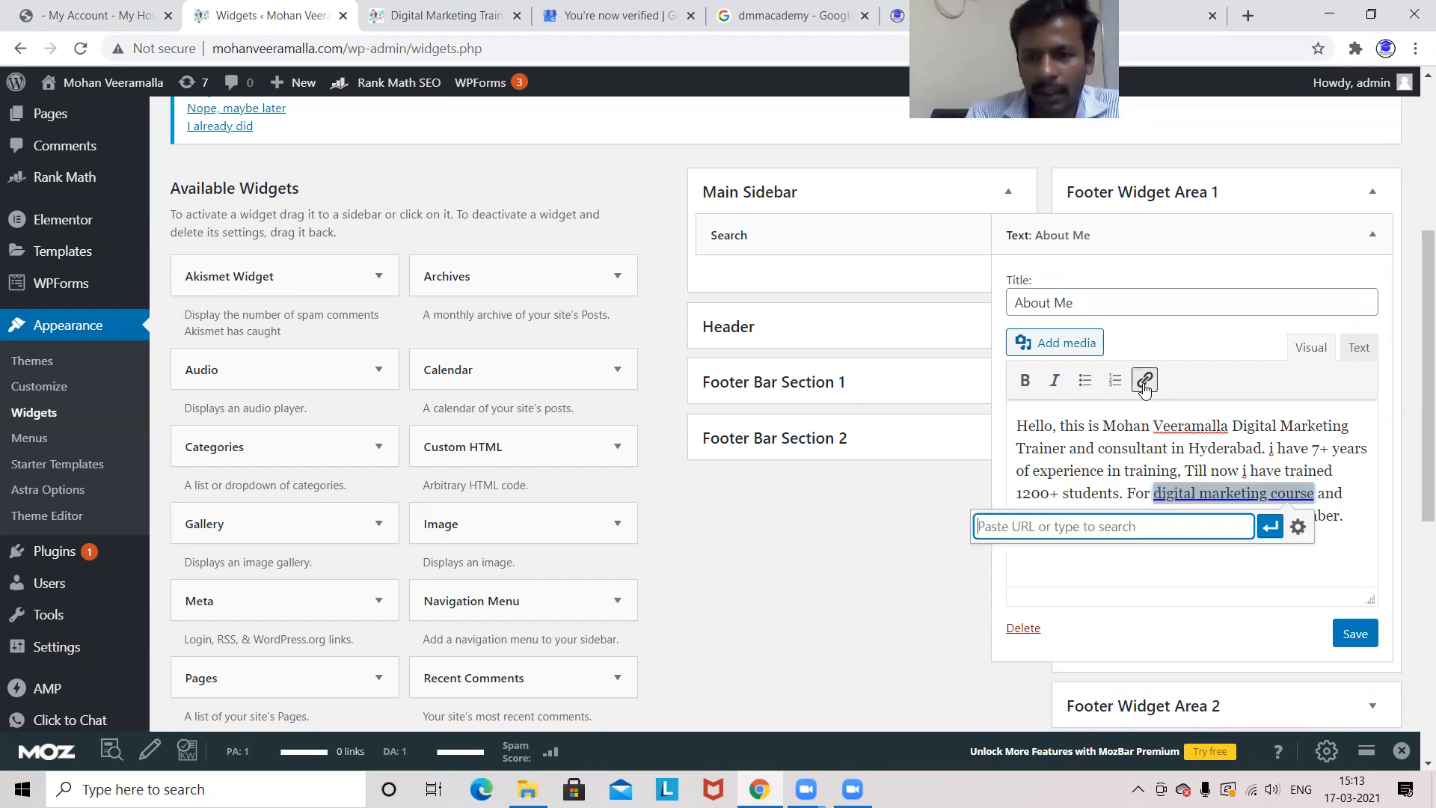
{"action": "left_click", "coordinate": [1184, 23]}
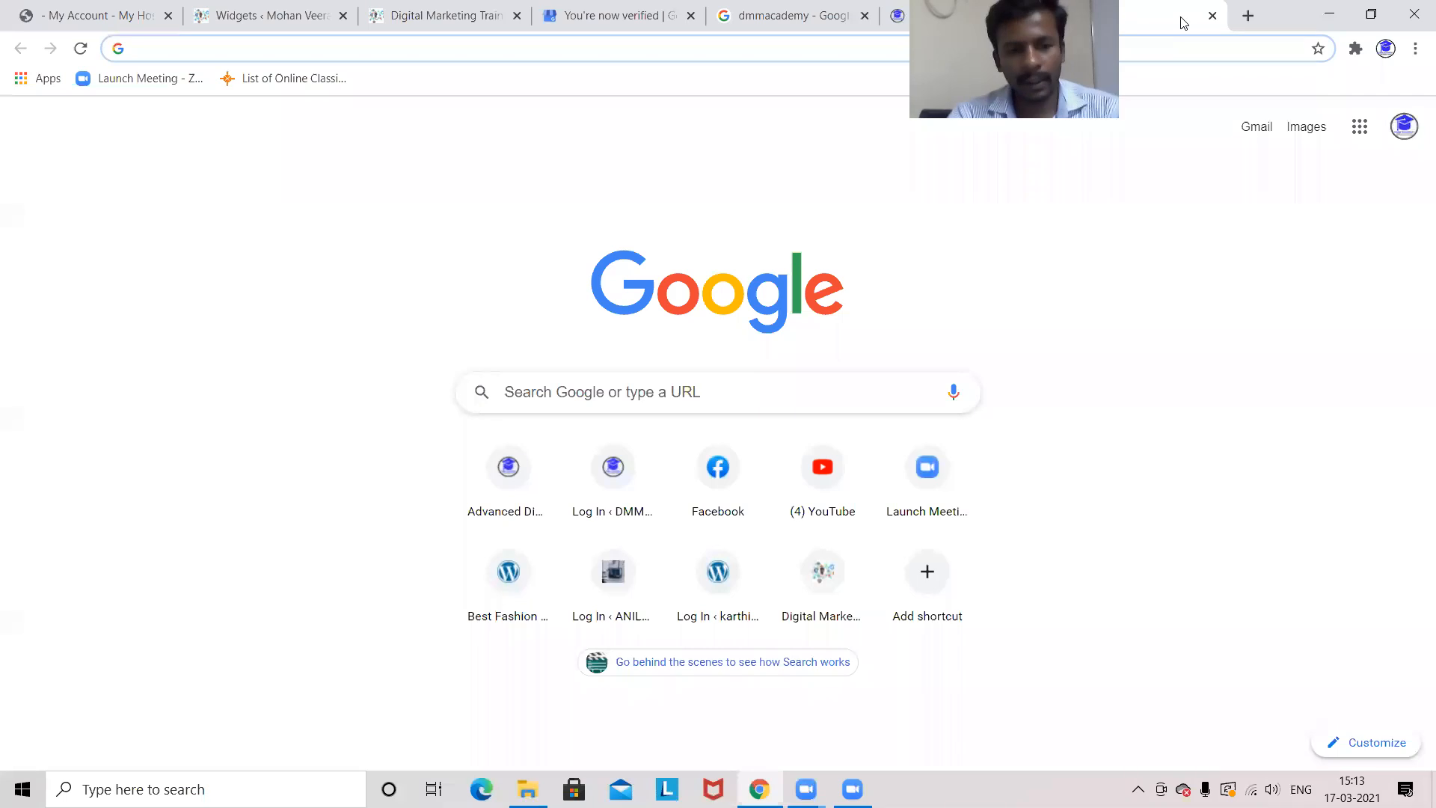
{"action": "type", "text": "dmmacademy.in"}
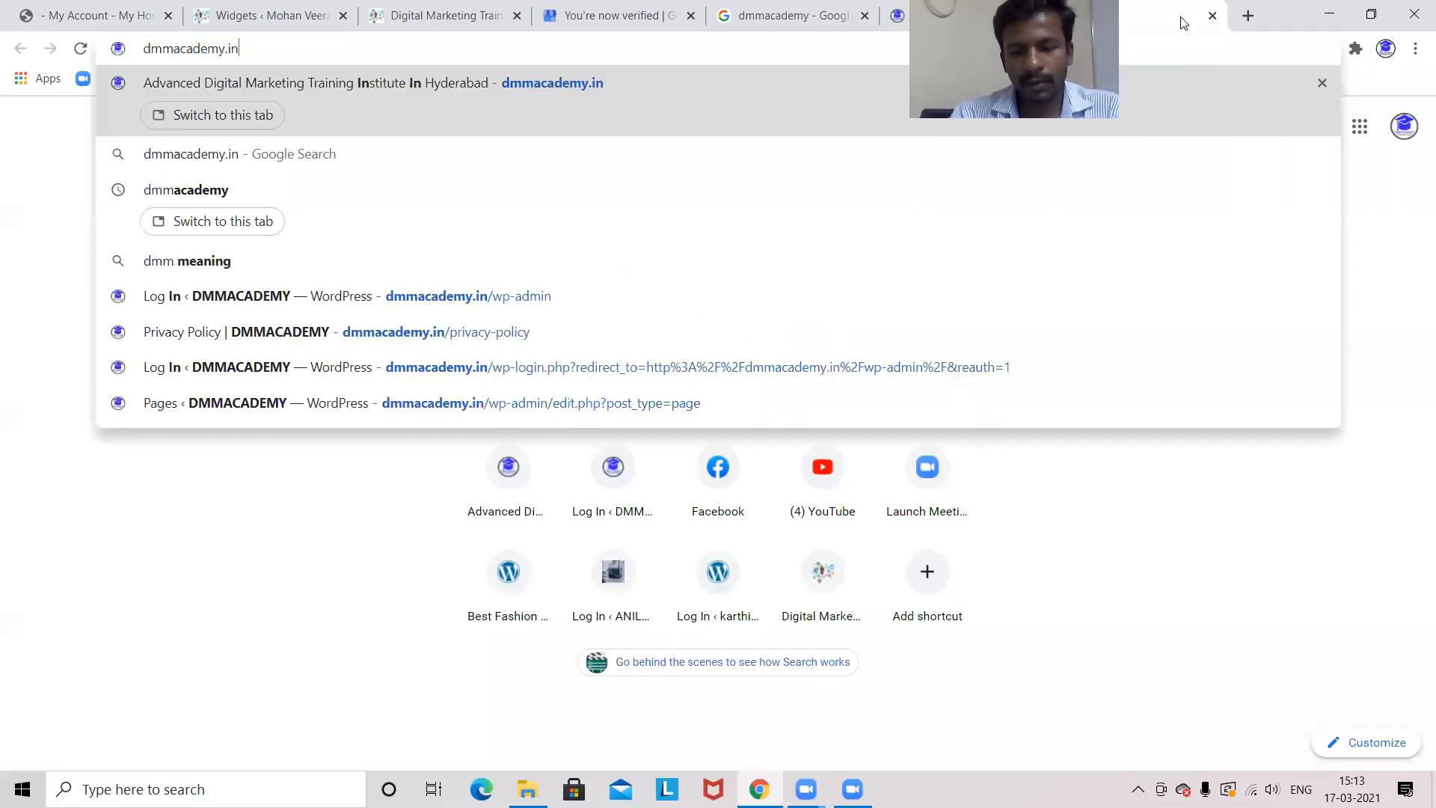
{"action": "key", "text": "Return"}
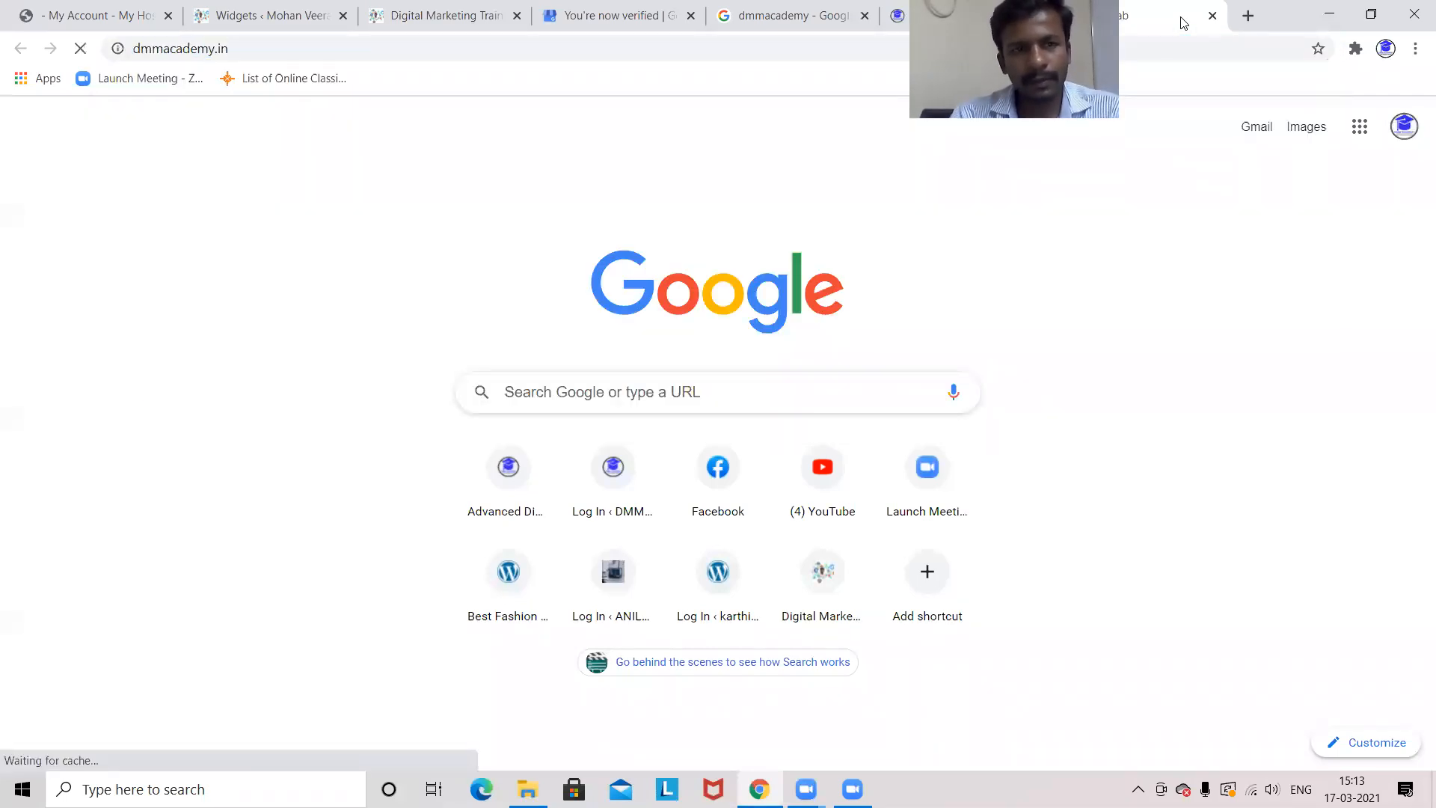
{"action": "left_click", "coordinate": [265, 50]}
{"action": "key", "text": "ctrl+c"}
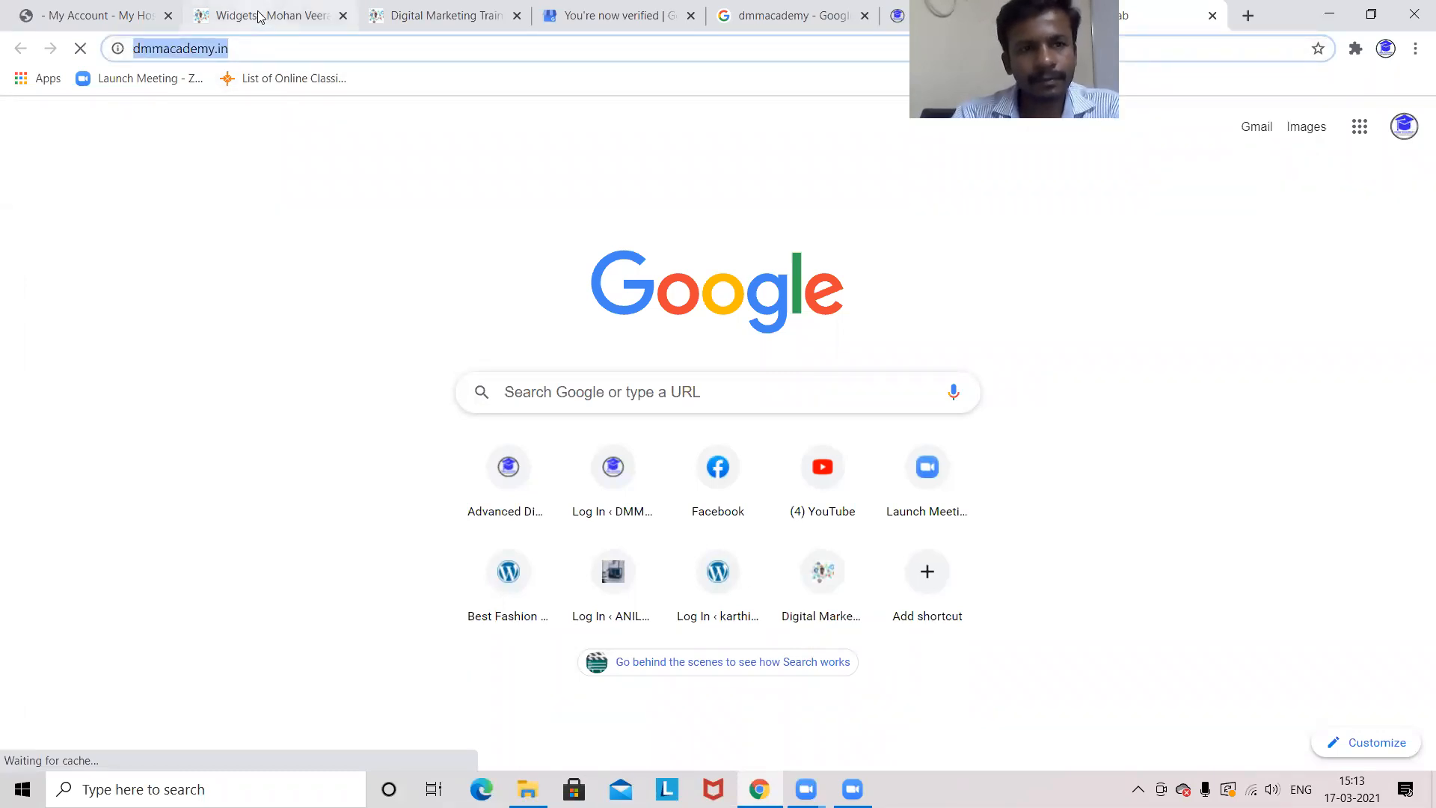
{"action": "left_click", "coordinate": [259, 15]}
{"action": "key", "text": "ctrl+v"}
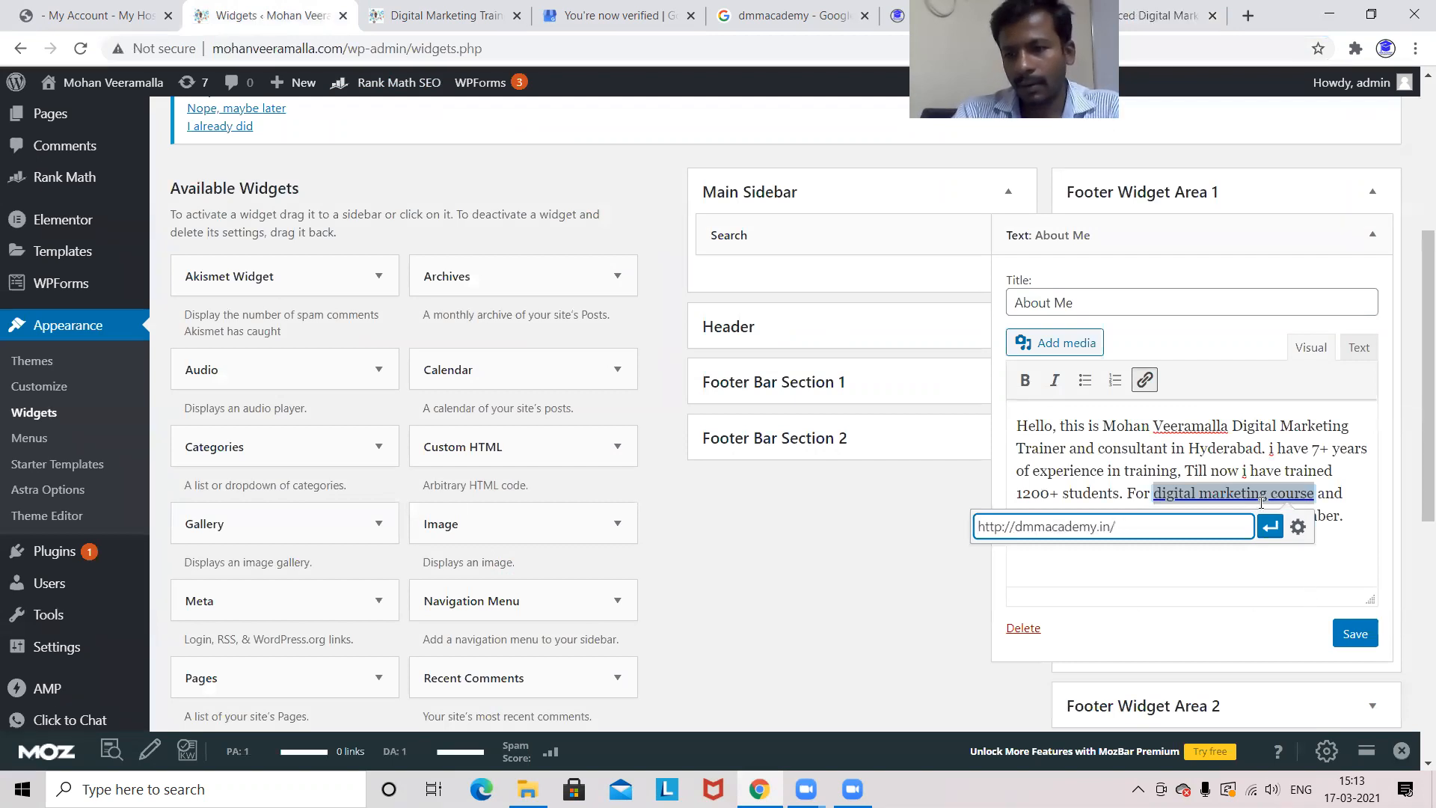
{"action": "left_click", "coordinate": [1269, 526]}
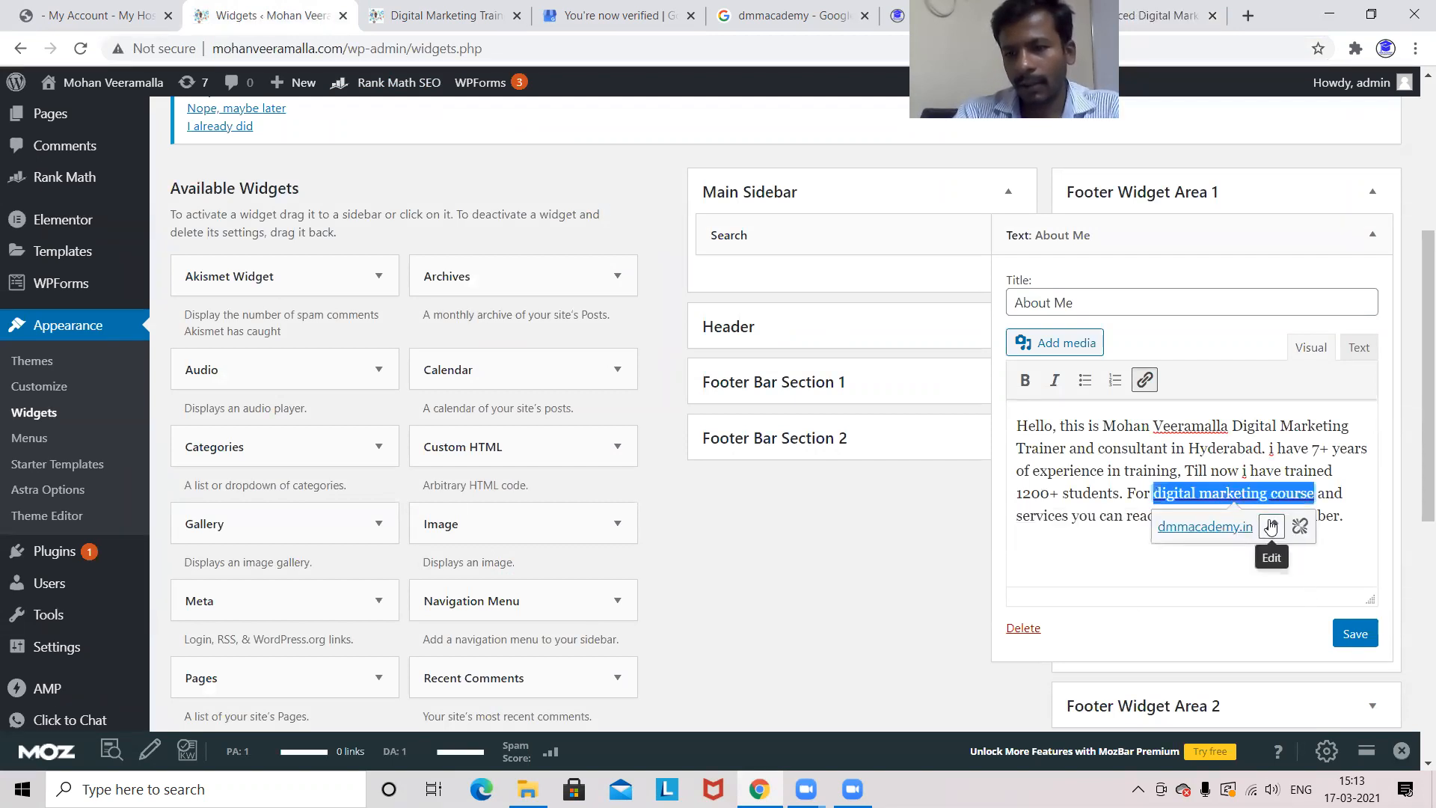
{"action": "left_click", "coordinate": [1198, 562]}
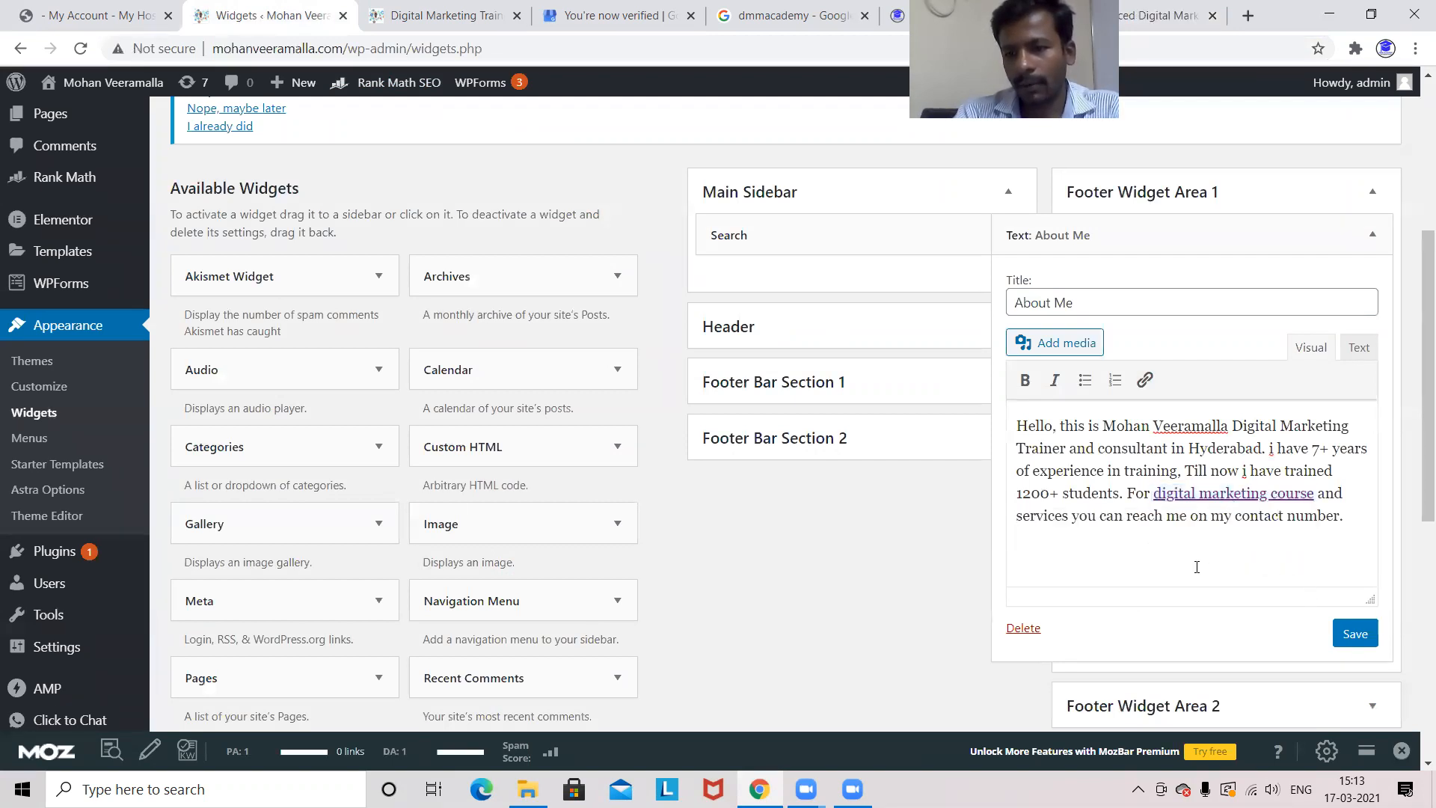
{"action": "left_click", "coordinate": [1355, 634]}
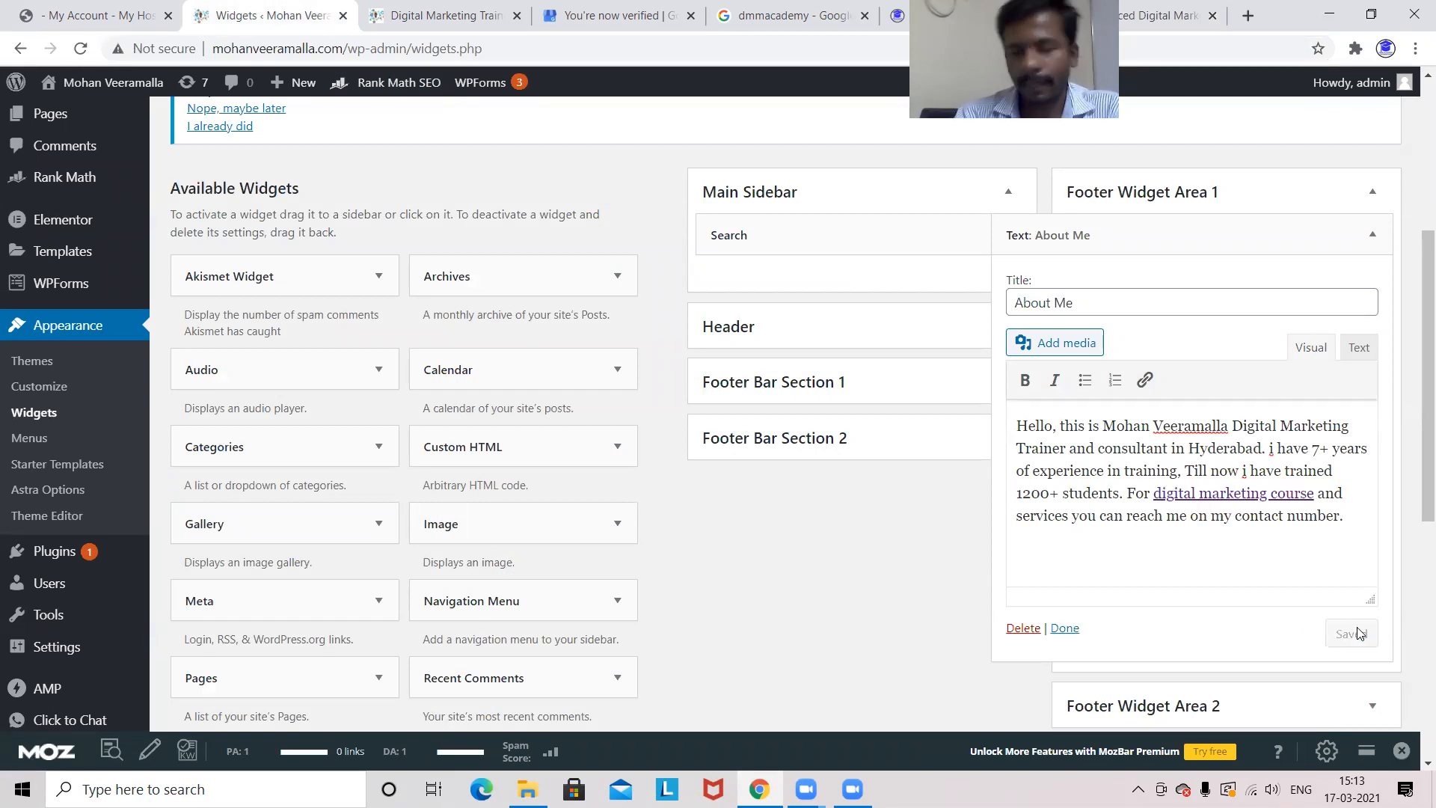
Reload the live site's home page to check the linked course text in the footer.
{"action": "left_click", "coordinate": [411, 35]}
{"action": "key", "text": "F5"}
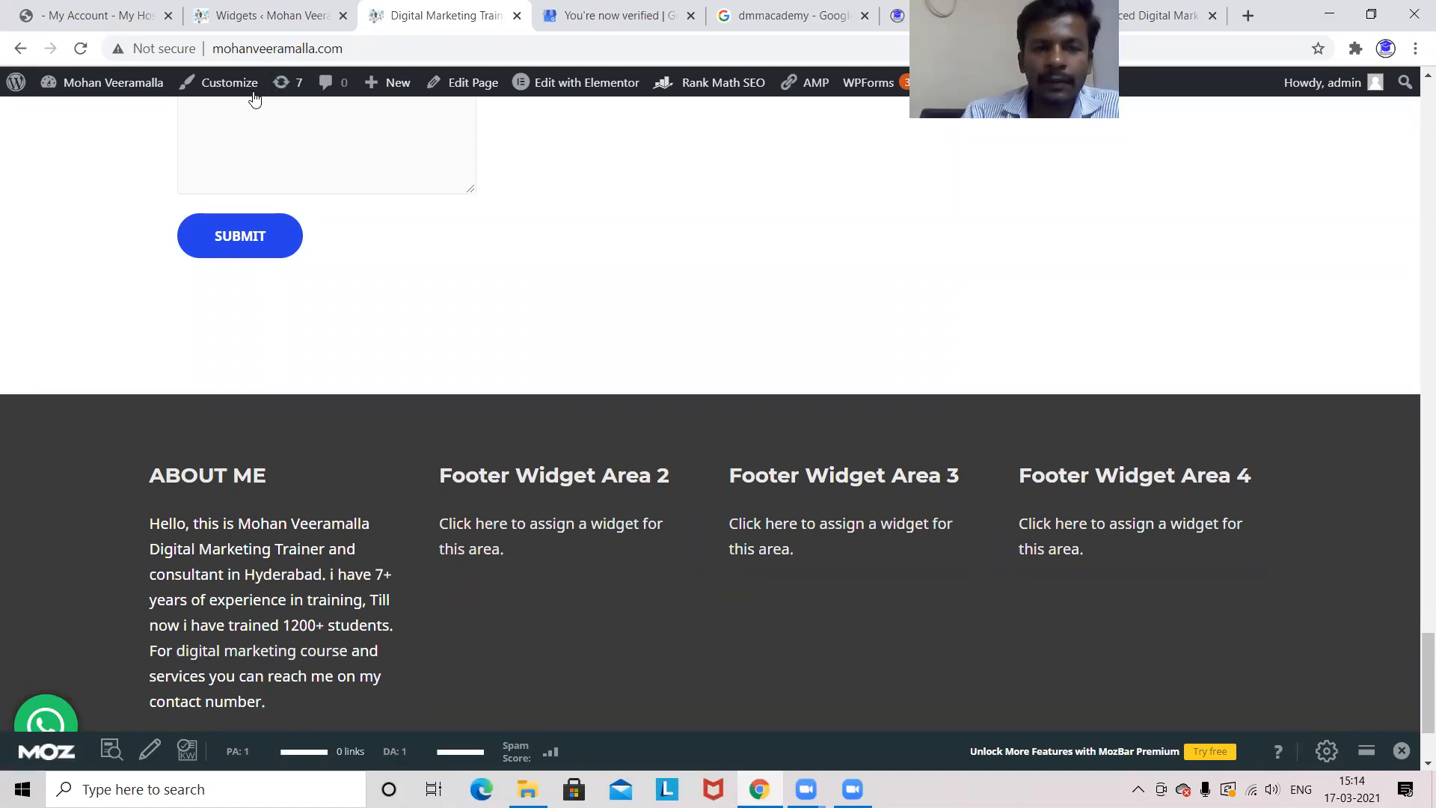
Return to the widgets page and collapse the About Me widget and Footer Widget Area 1.
{"action": "left_click", "coordinate": [270, 18]}
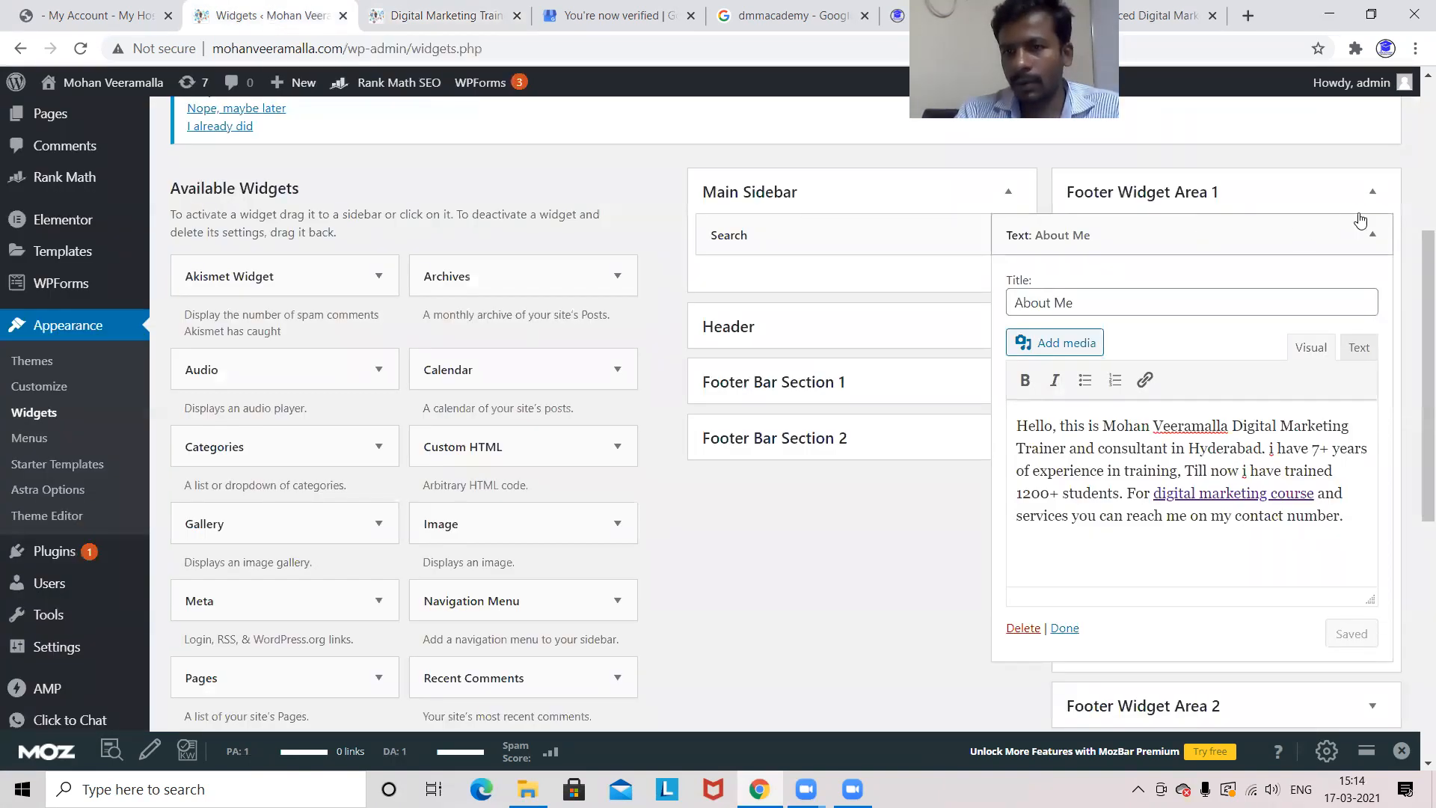
{"action": "left_click", "coordinate": [1372, 234]}
{"action": "left_click", "coordinate": [1373, 191]}
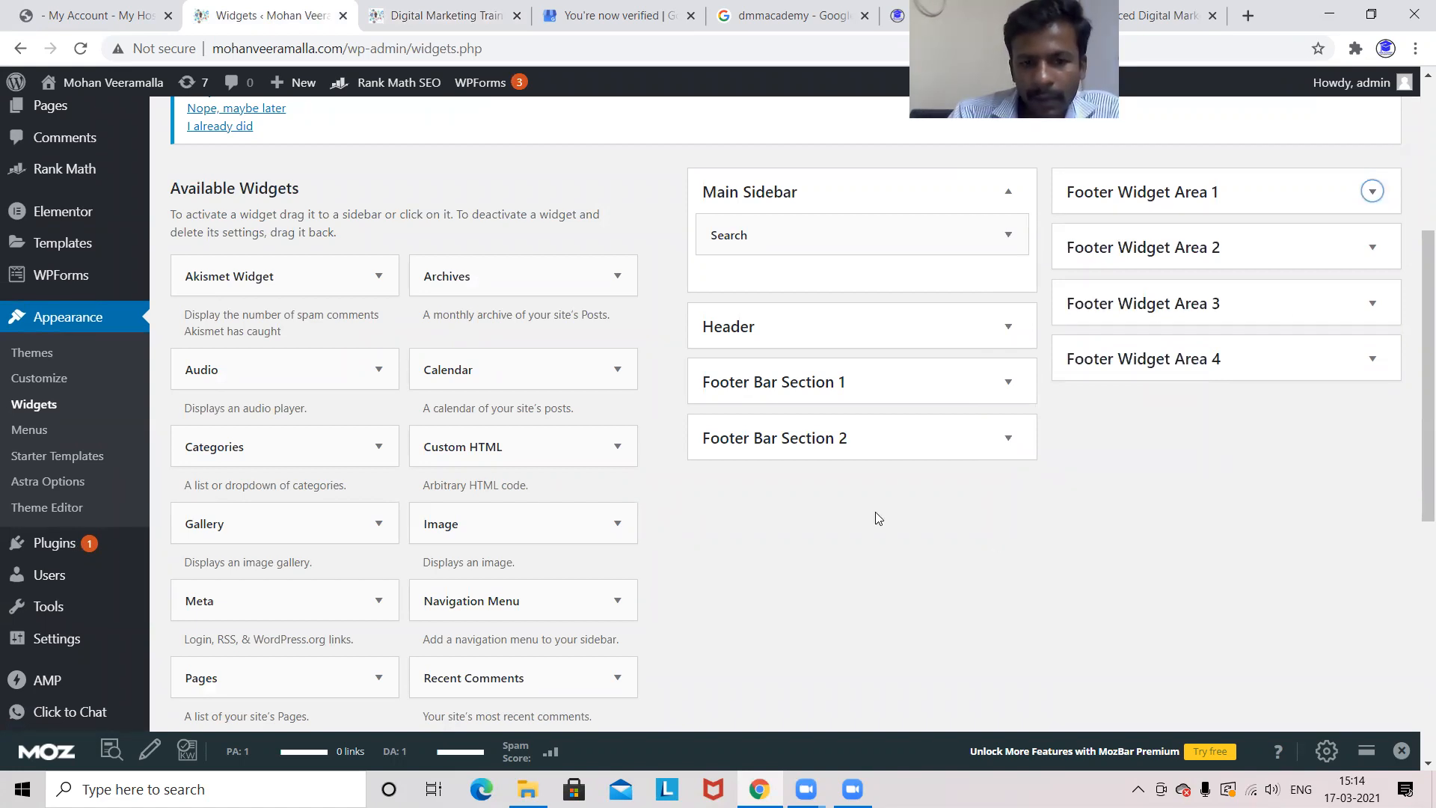
Examine the Navigation Menu widget's placement options and the list of available widgets.
{"action": "left_click", "coordinate": [617, 600]}
{"action": "left_click_drag", "start_coordinate": [1416, 372], "coordinate": [1417, 455]}
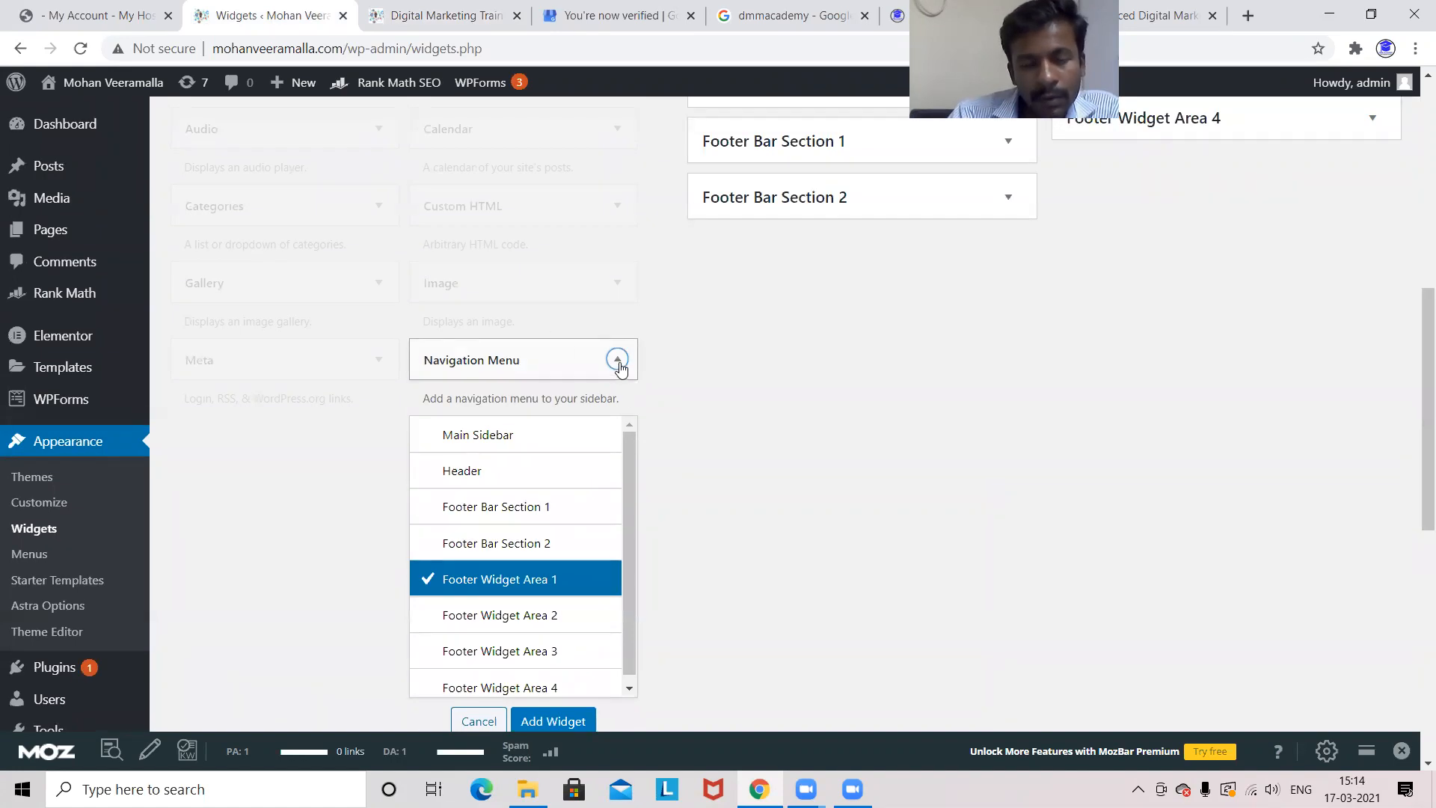
{"action": "left_click", "coordinate": [619, 364]}
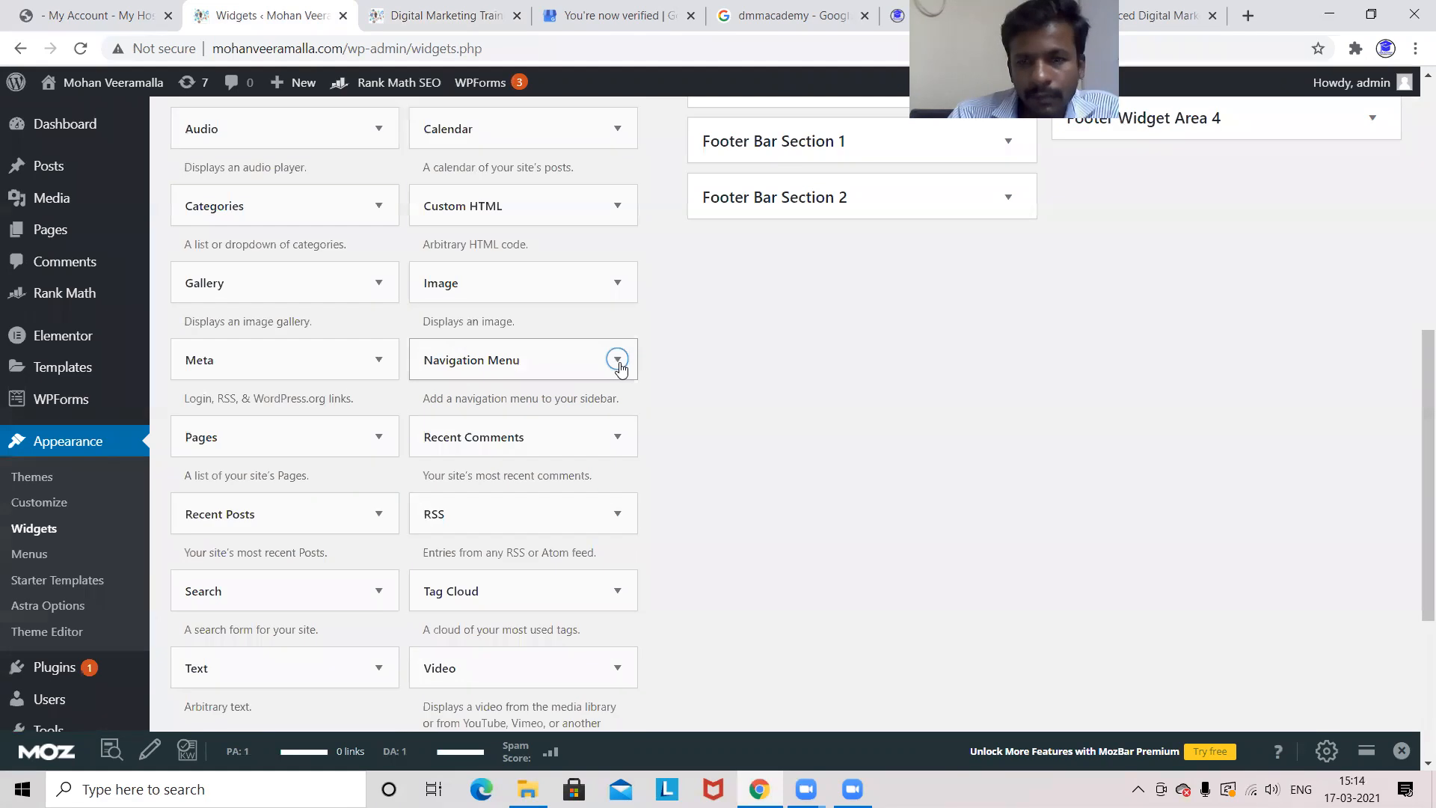
{"action": "scroll", "coordinate": [1416, 350], "scroll_direction": "up", "scroll_amount": 2}
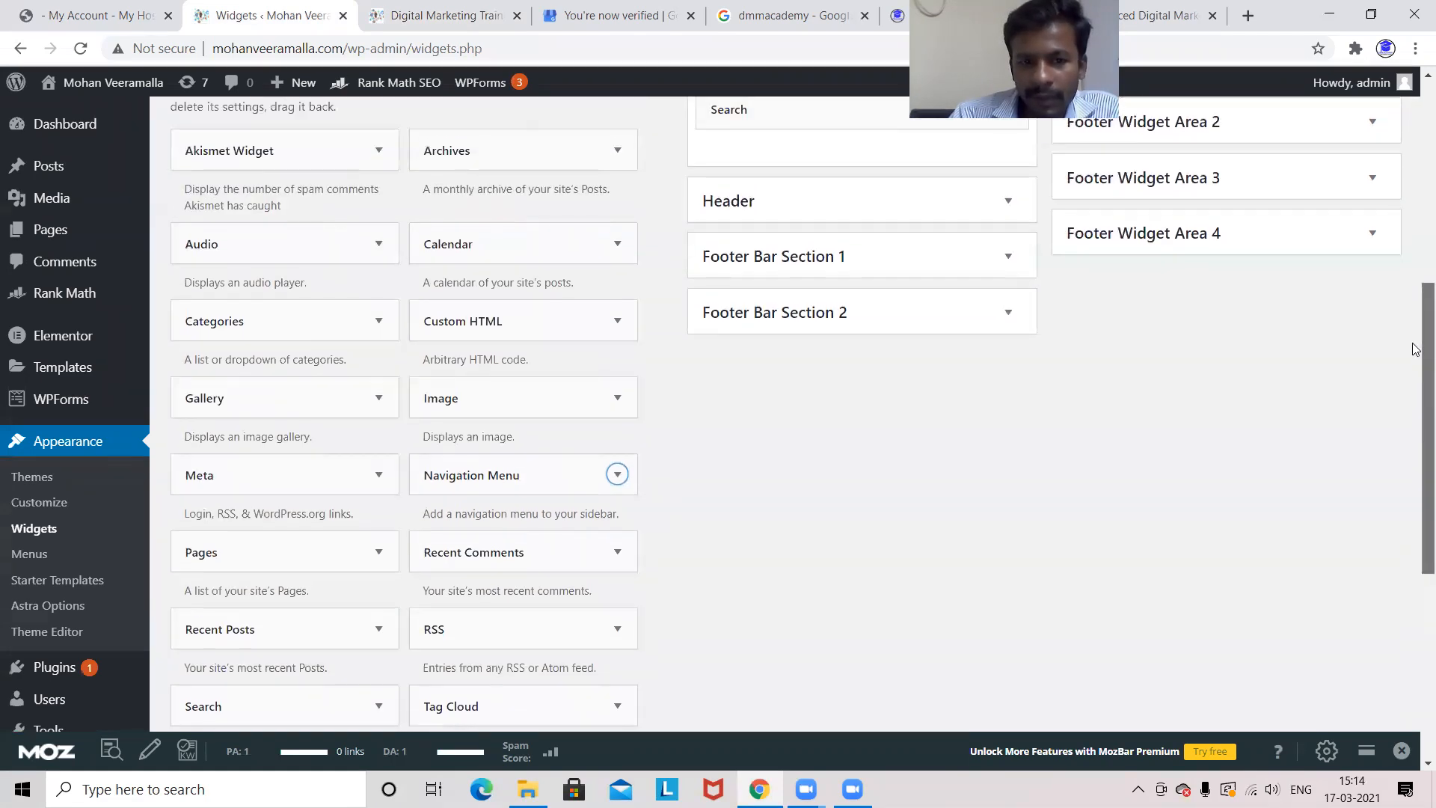
{"action": "scroll", "coordinate": [1413, 330], "scroll_direction": "up", "scroll_amount": 3}
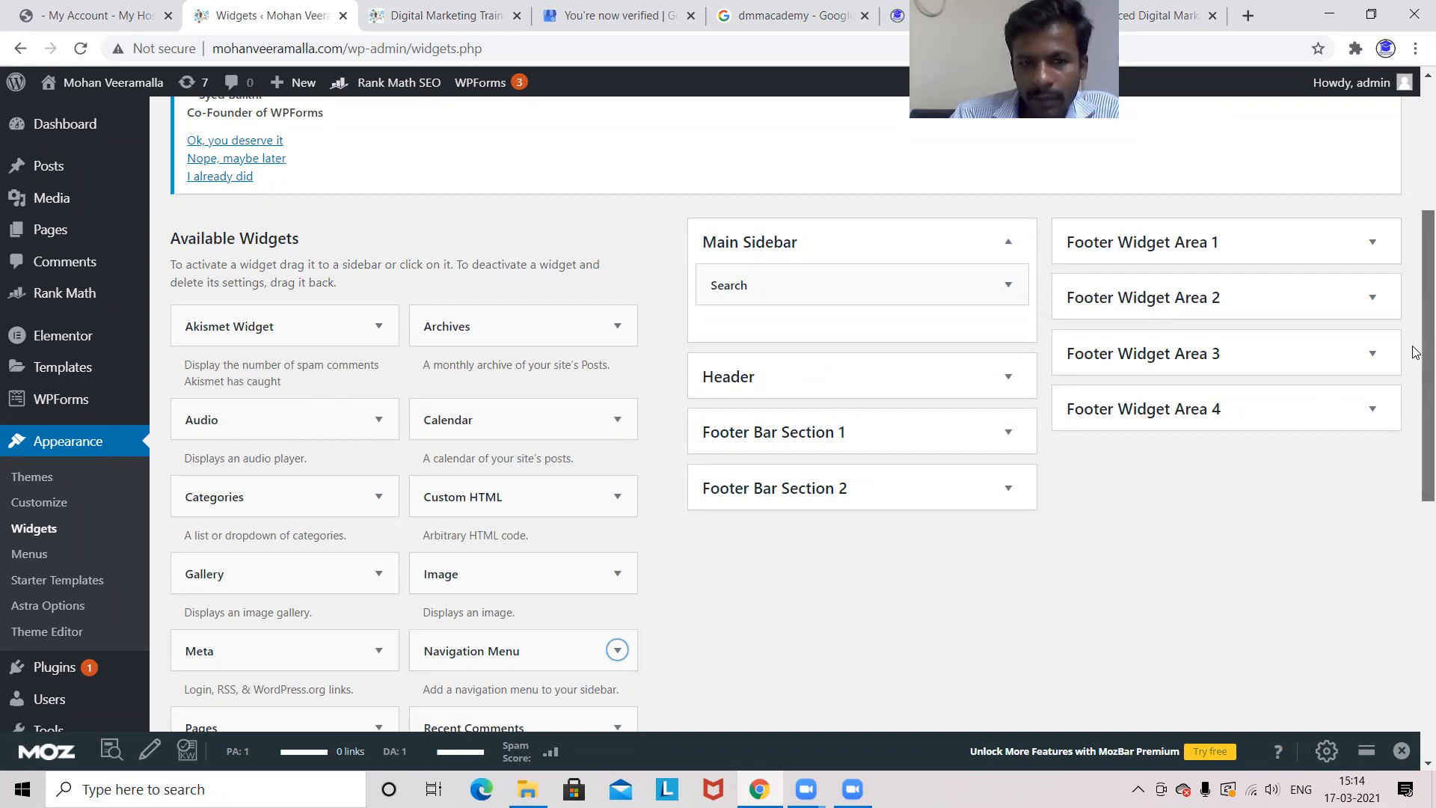
{"action": "scroll", "coordinate": [1414, 355], "scroll_direction": "down", "scroll_amount": 2}
{"action": "scroll", "coordinate": [1415, 397], "scroll_direction": "down", "scroll_amount": 6}
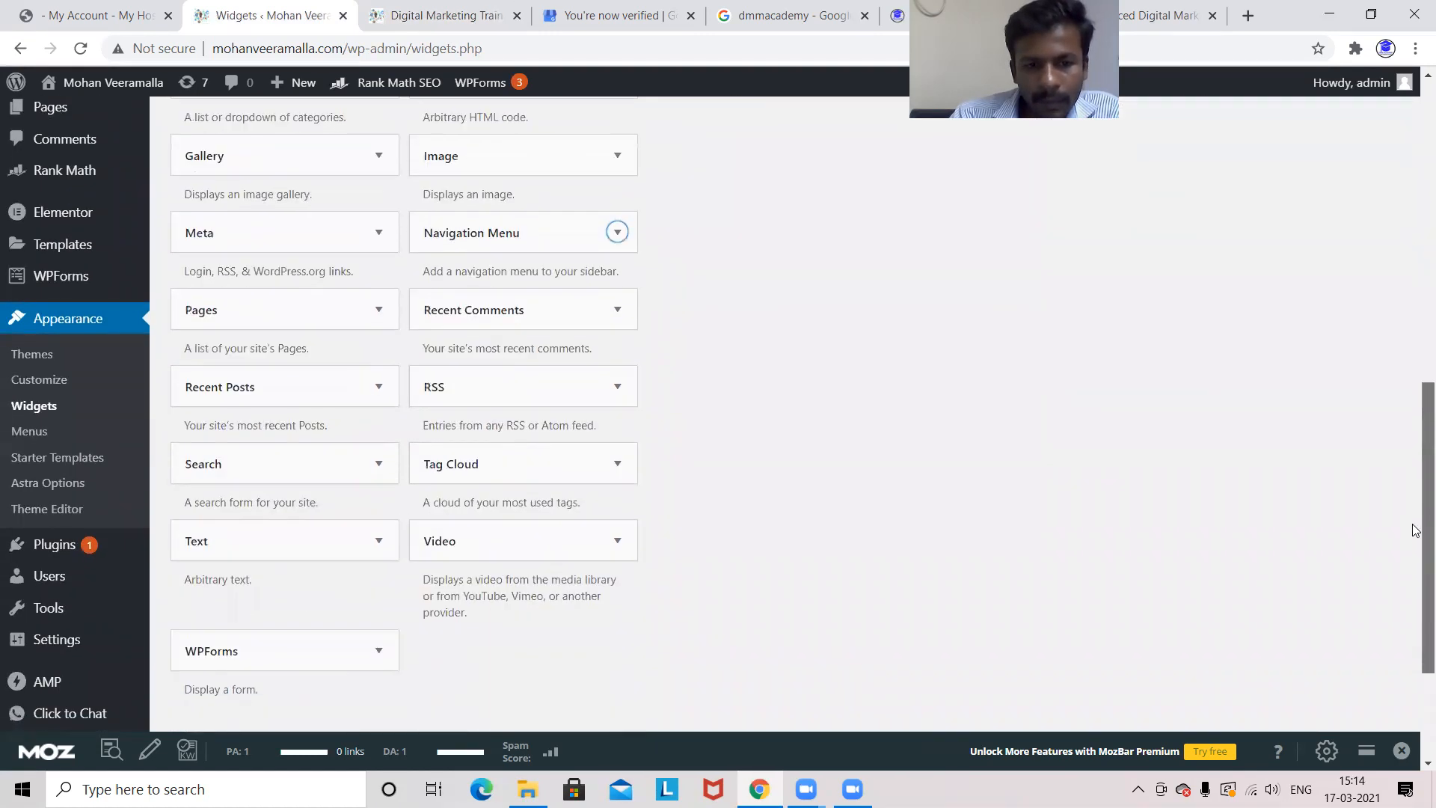
{"action": "scroll", "coordinate": [1414, 524], "scroll_direction": "up", "scroll_amount": 5}
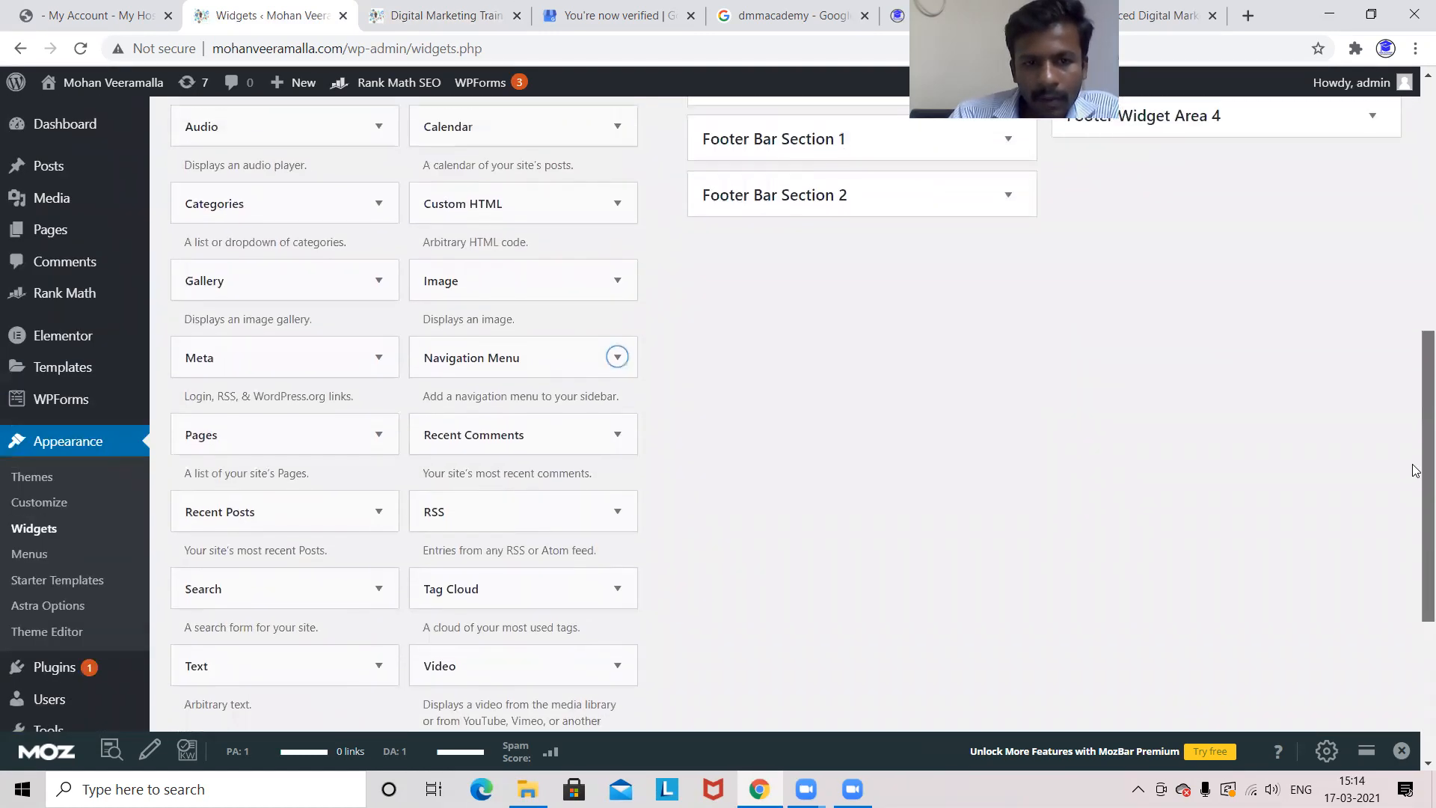
{"action": "scroll", "coordinate": [1410, 404], "scroll_direction": "up", "scroll_amount": 2}
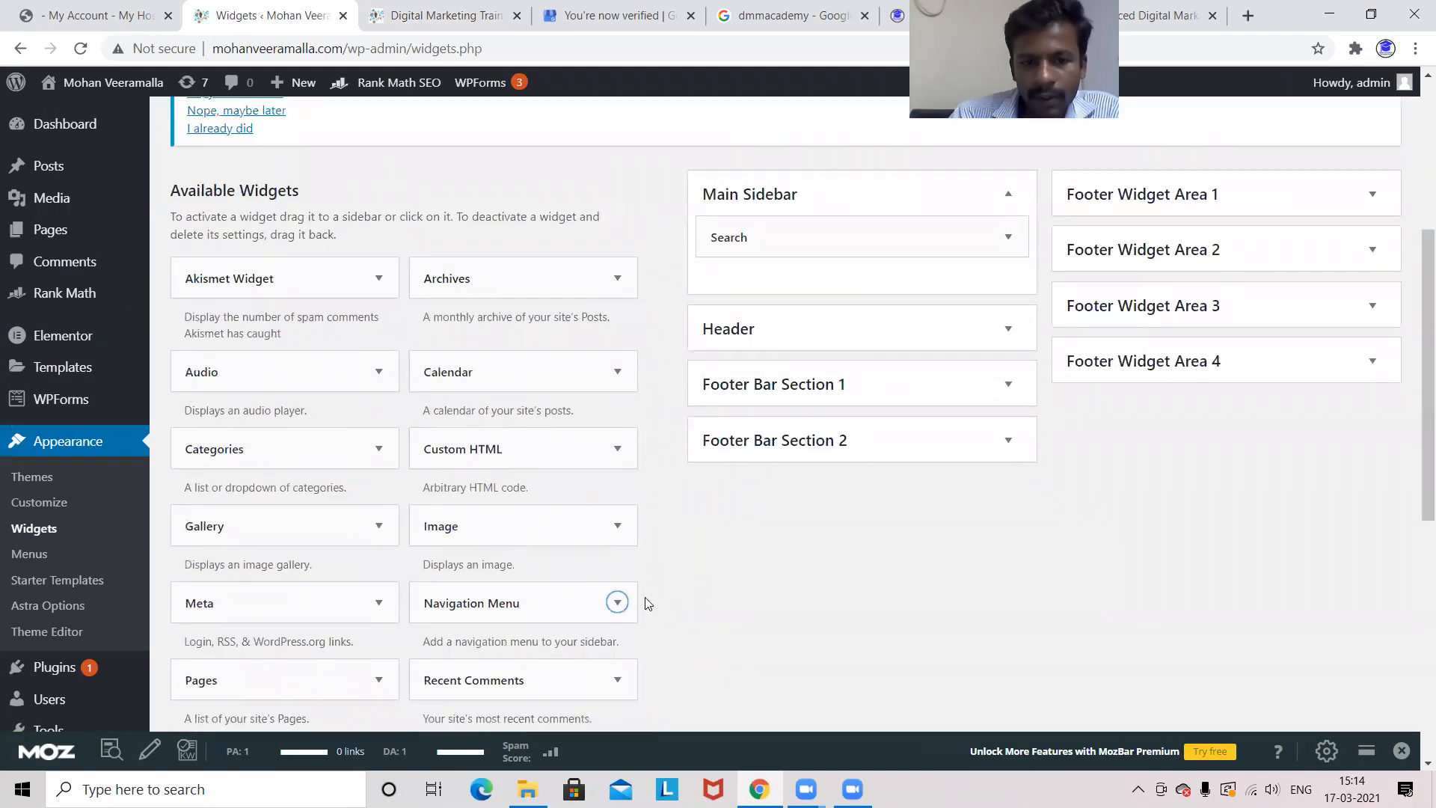
Add a Navigation Menu widget to Footer Widget Area 2 and choose "Menu" as its menu.
{"action": "left_click_drag", "start_coordinate": [580, 603], "coordinate": [1255, 282]}
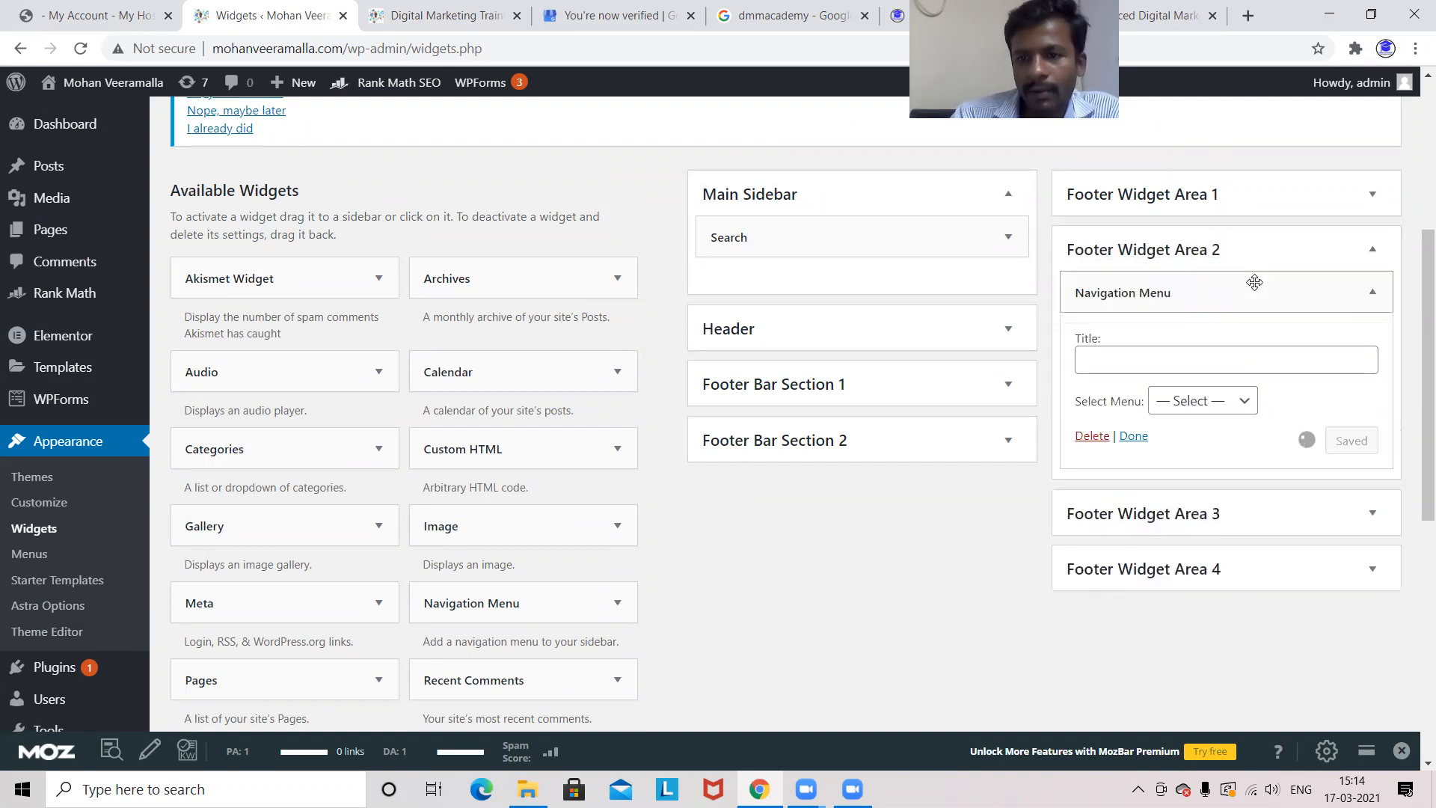
{"action": "left_click", "coordinate": [1241, 399]}
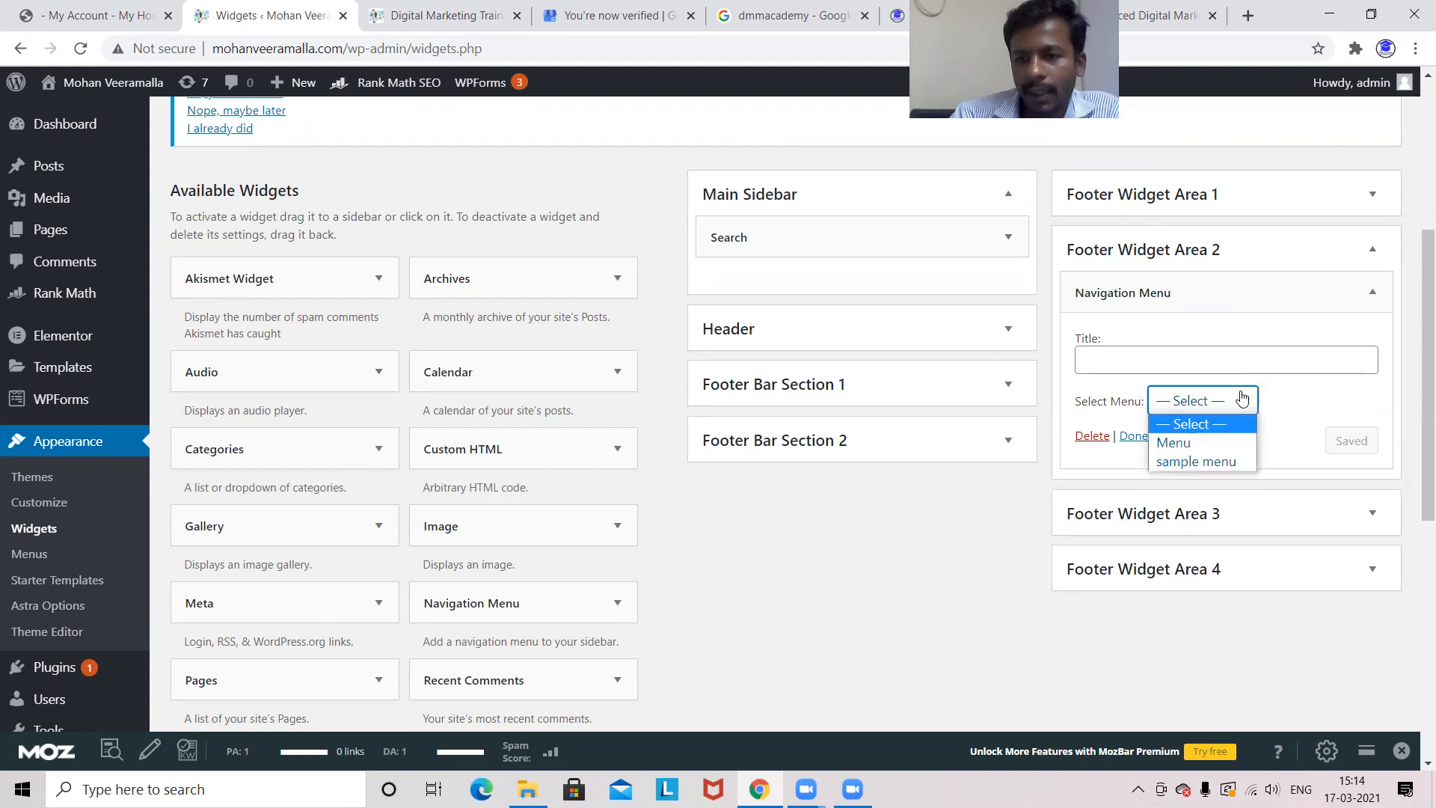
{"action": "left_click", "coordinate": [1223, 442]}
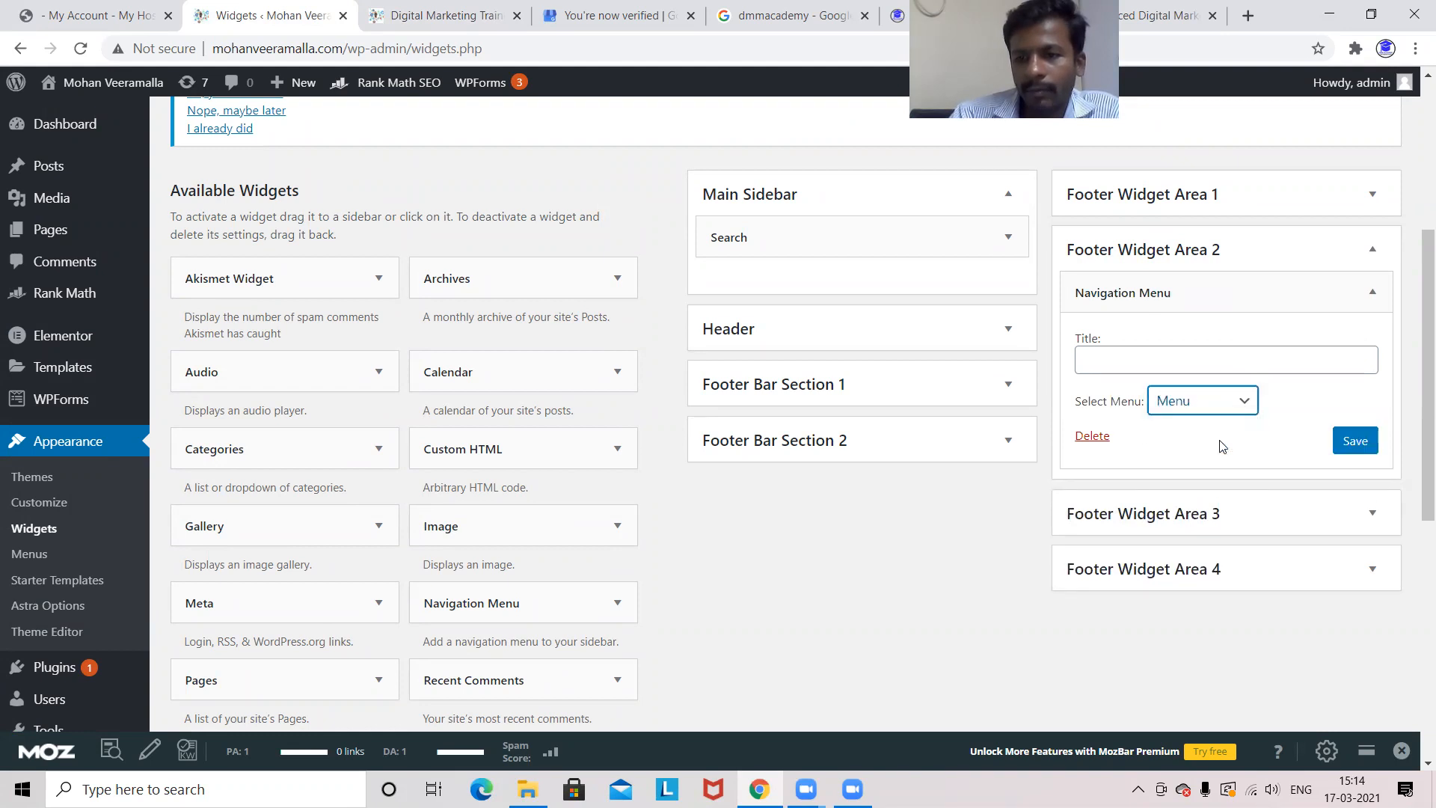
Title the Navigation Menu widget "Quick Links" and save it.
{"action": "left_click", "coordinate": [1169, 361]}
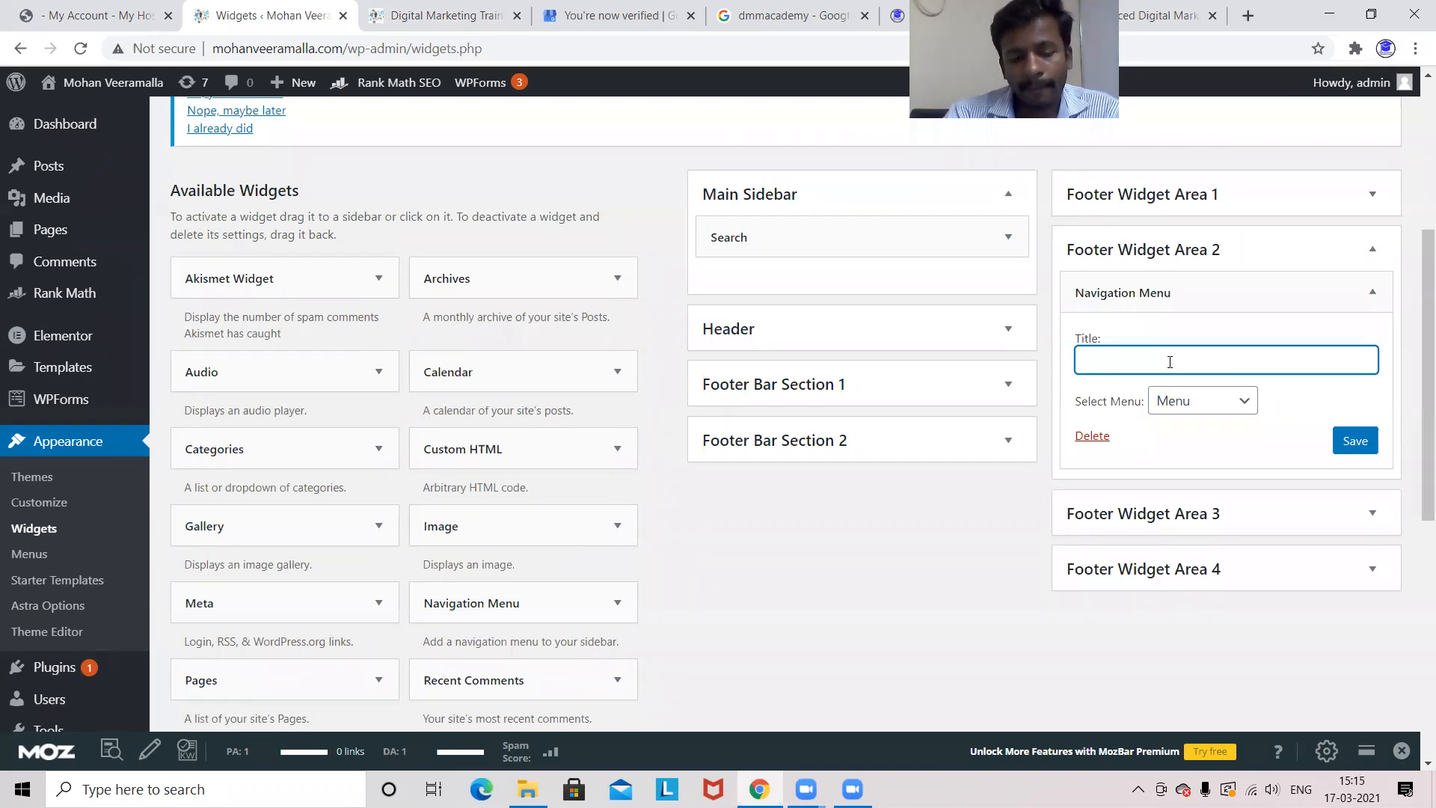
{"action": "key", "text": "Caps_Lock"}
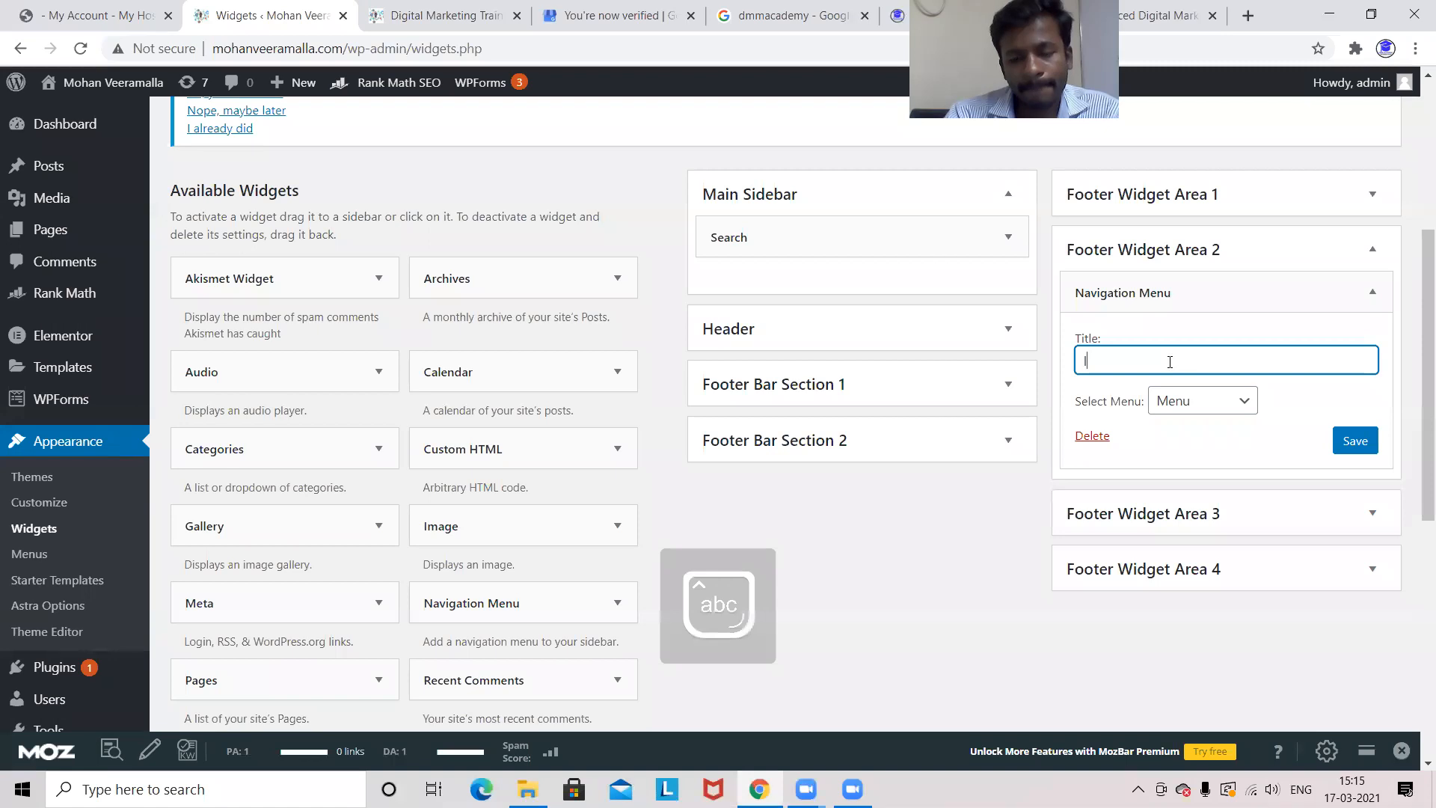
{"action": "key", "text": "Caps_Lock"}
{"action": "type", "text": "Q"}
{"action": "key", "text": "Caps_Lock"}
{"action": "type", "text": "u"}
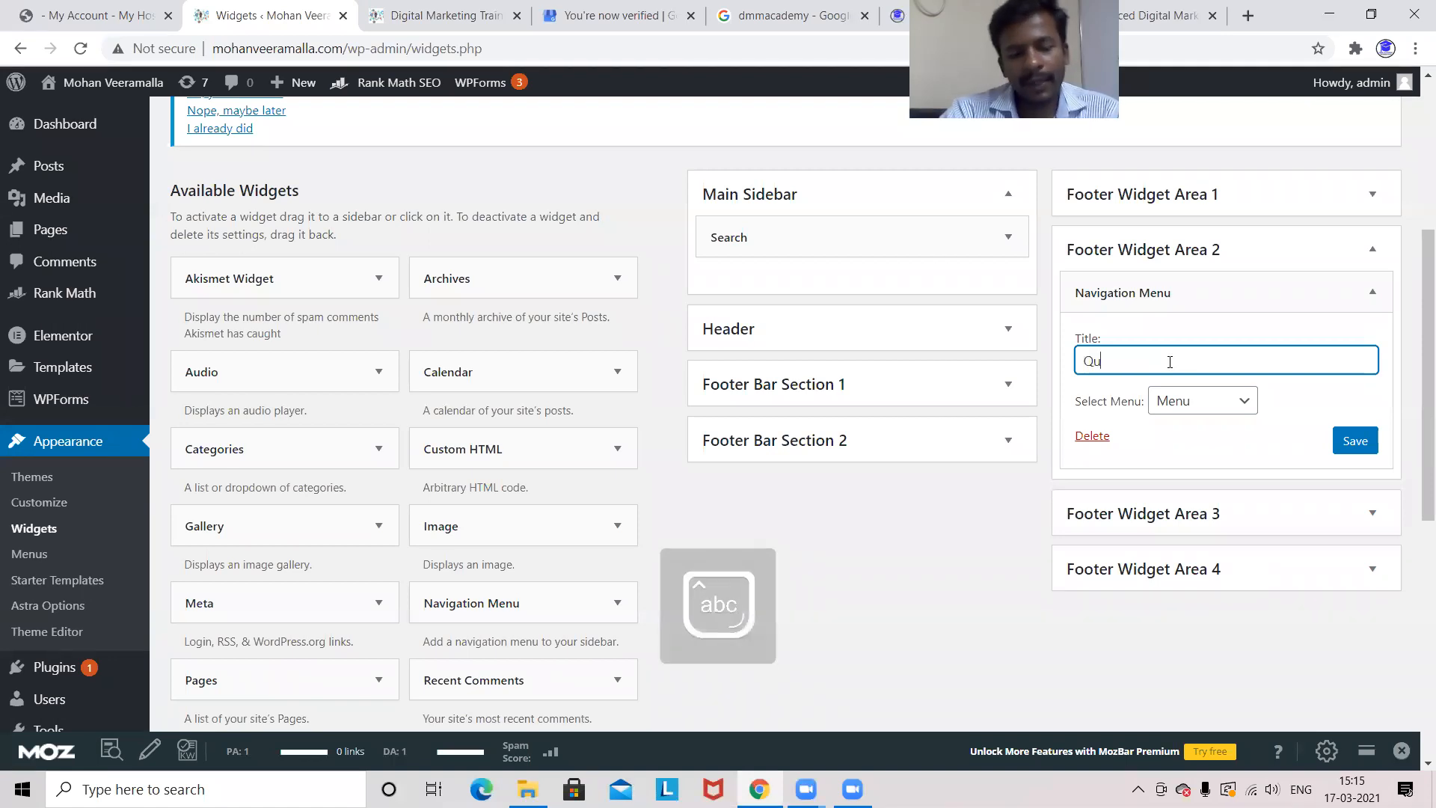
{"action": "type", "text": "ick"}
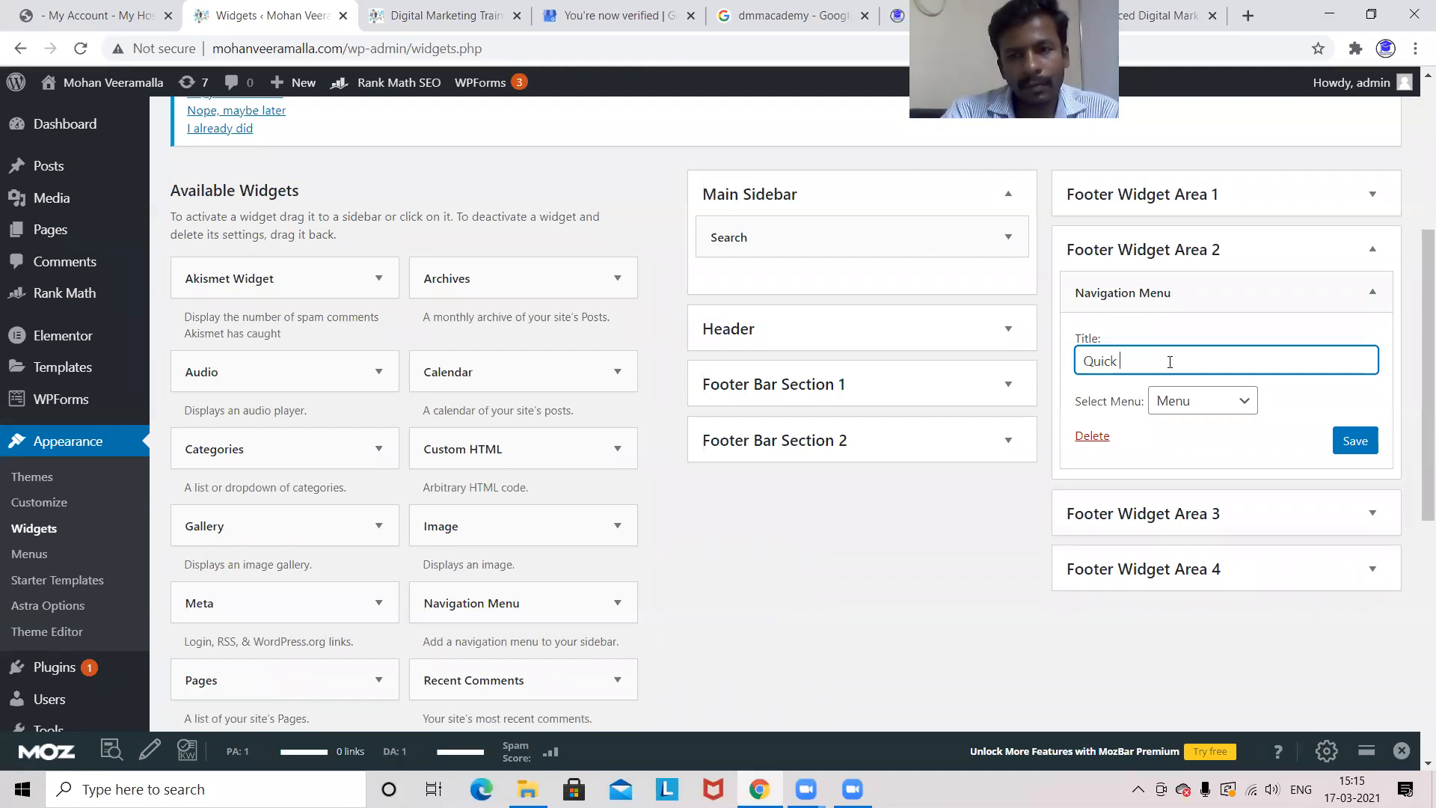
{"action": "key", "text": "Caps_Lock"}
{"action": "type", "text": "K"}
{"action": "key", "text": "Caps_Lock"}
{"action": "key", "text": "BackSpace"}
{"action": "key", "text": "Caps_Lock"}
{"action": "type", "text": "L"}
{"action": "key", "text": "Caps_Lock"}
{"action": "type", "text": "ink"}
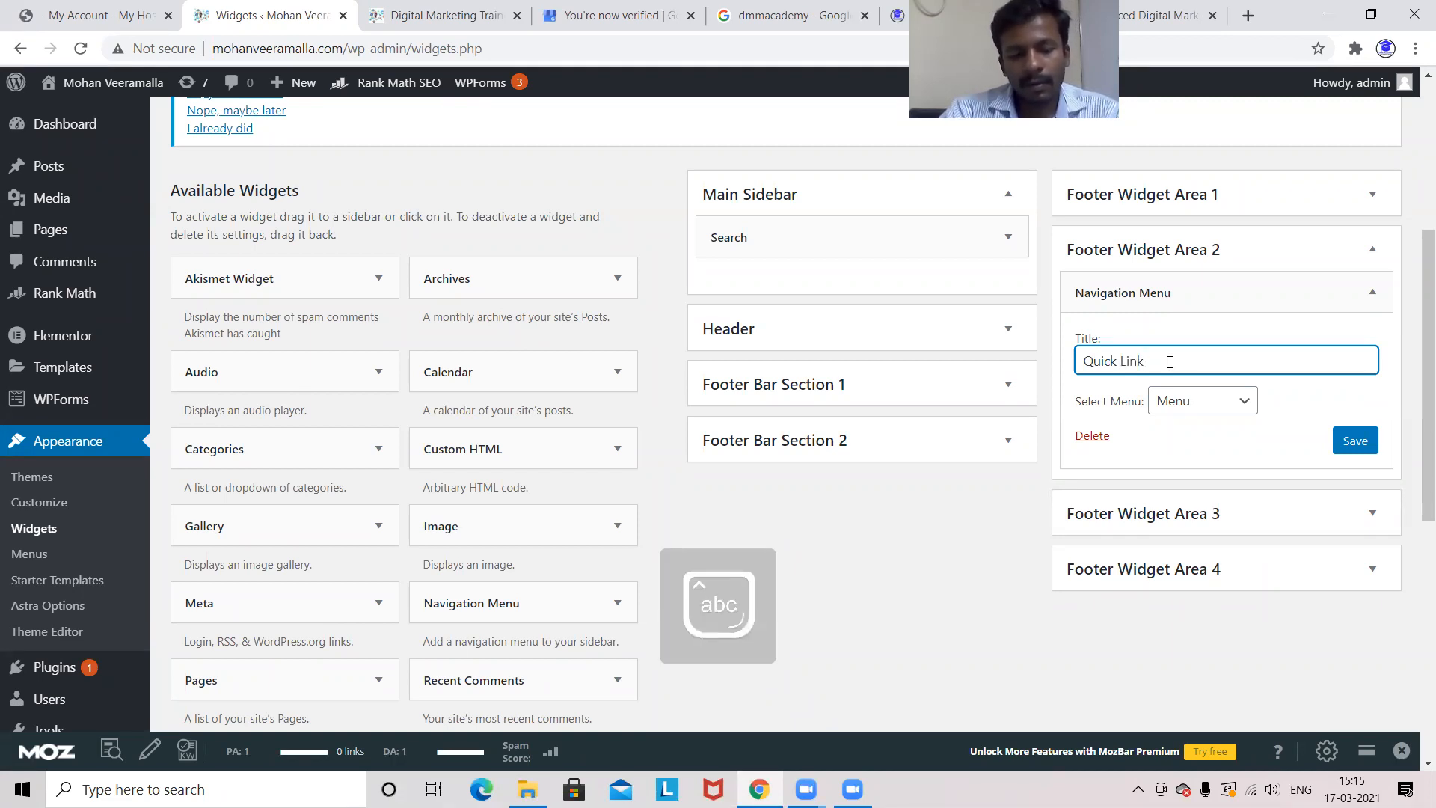
{"action": "type", "text": "s"}
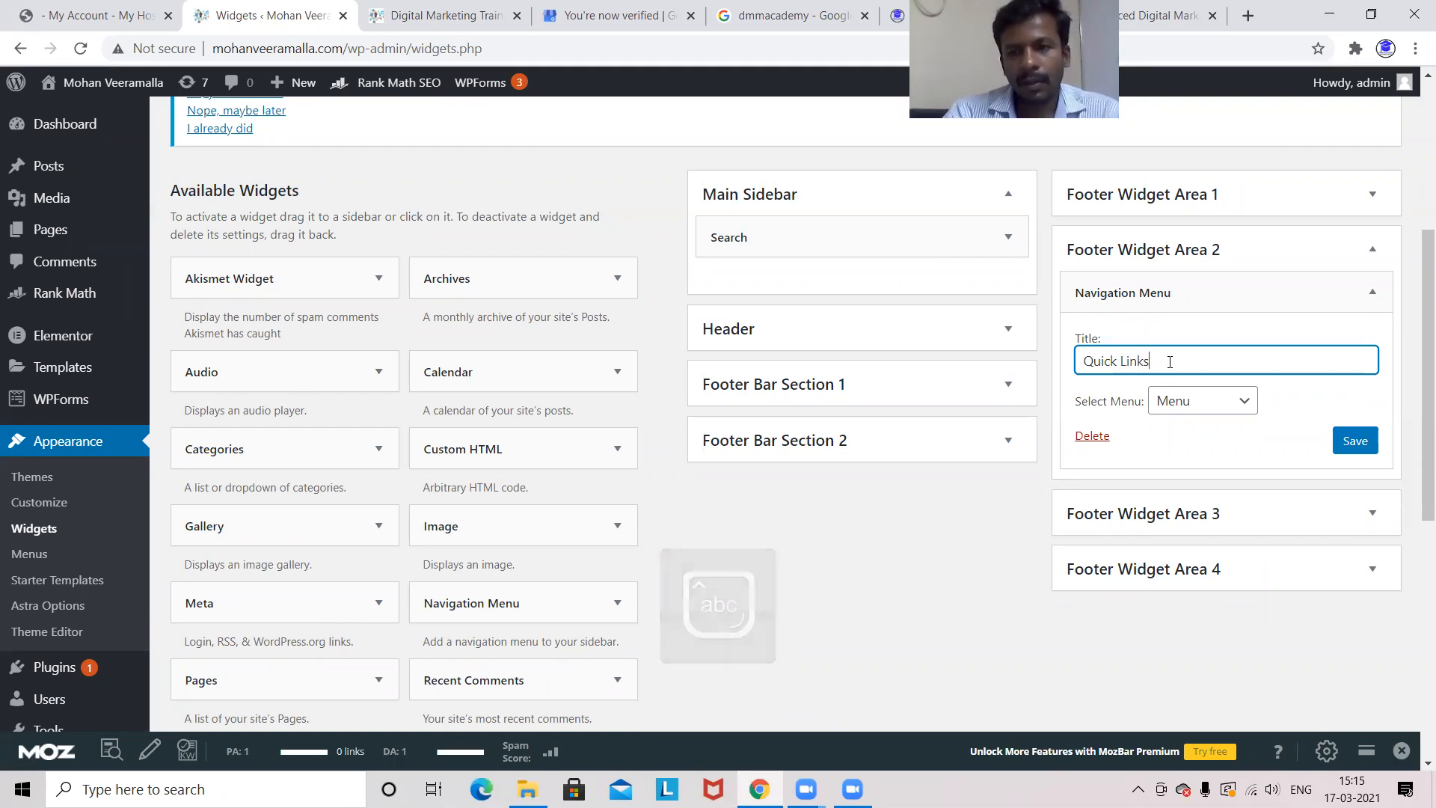
{"action": "left_click", "coordinate": [1355, 443]}
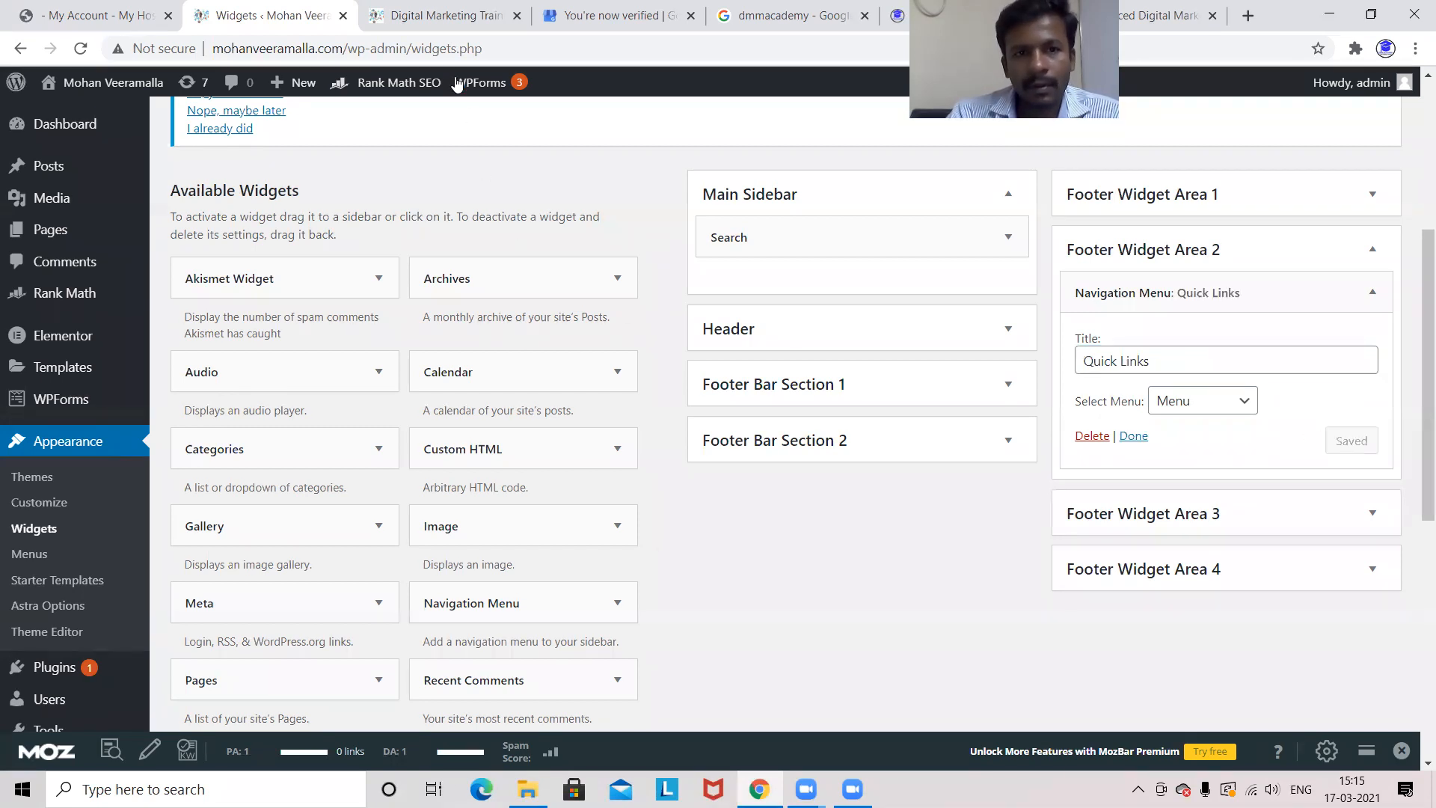
Check the Quick Links menu in the live site's footer and look over the home page sections above it.
{"action": "key", "text": "ctrl+Tab"}
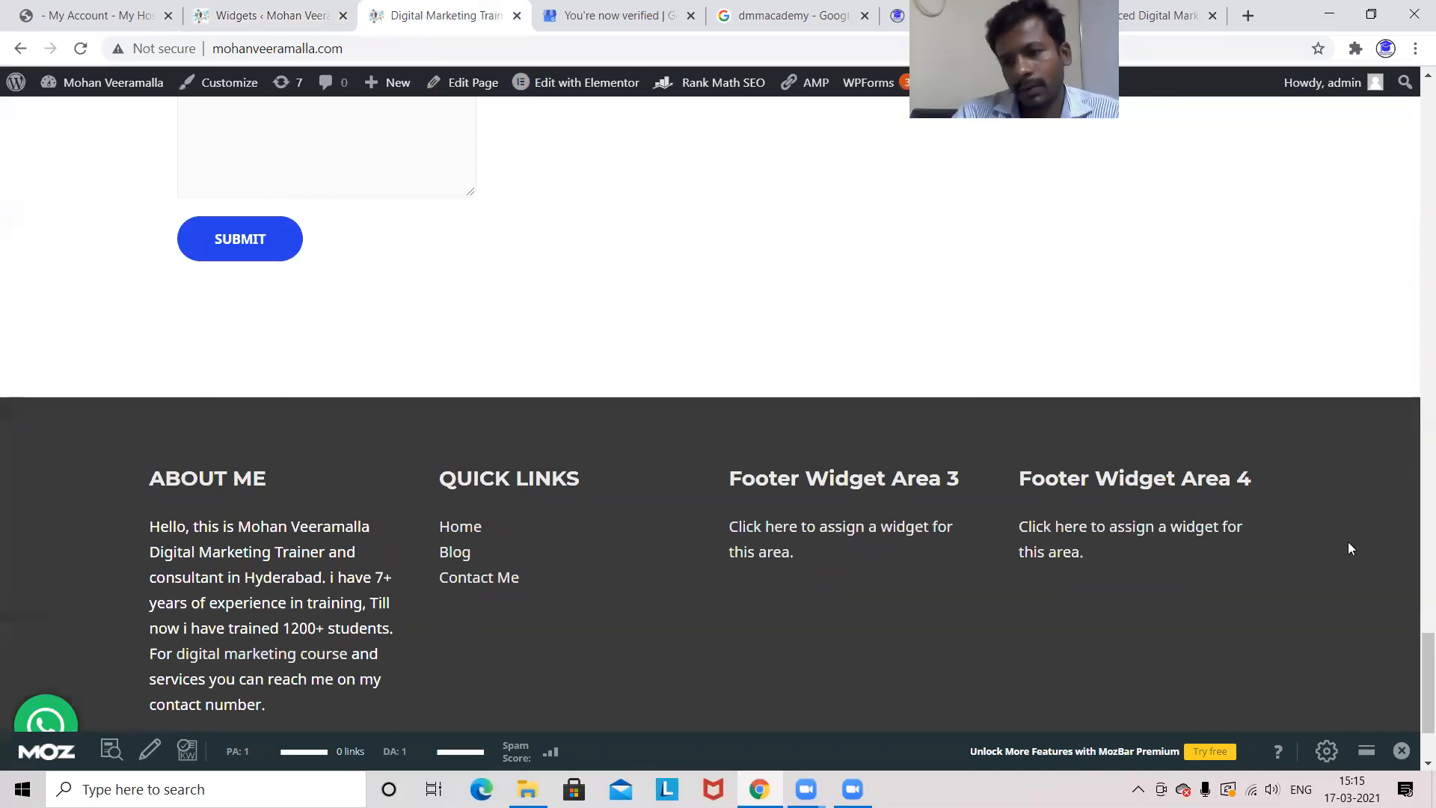
{"action": "left_click_drag", "start_coordinate": [1416, 650], "coordinate": [1416, 505]}
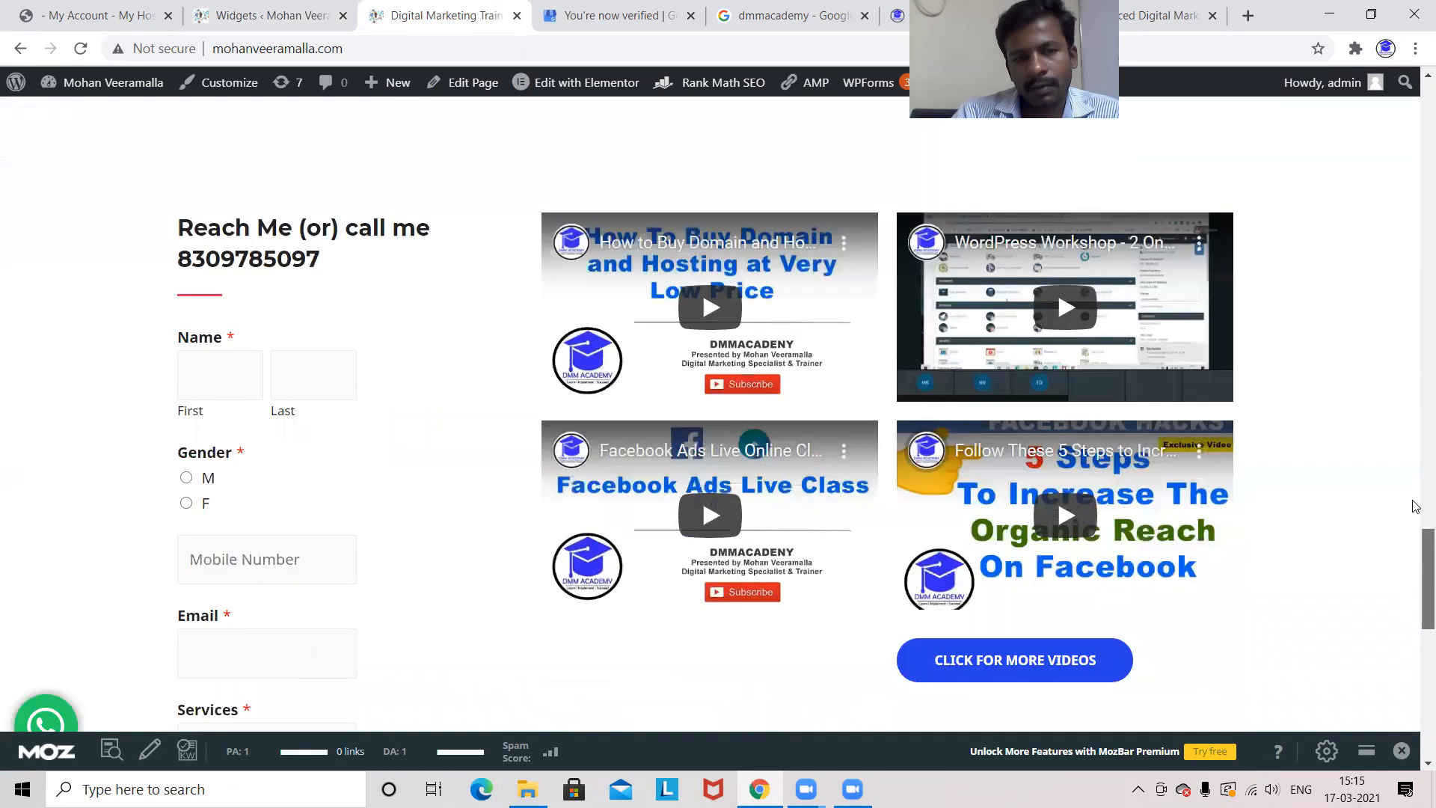
Return to the Widgets page, look over the available widgets, and collapse the Quick Links widget and Footer Widget Area 2.
{"action": "left_click", "coordinate": [258, 18]}
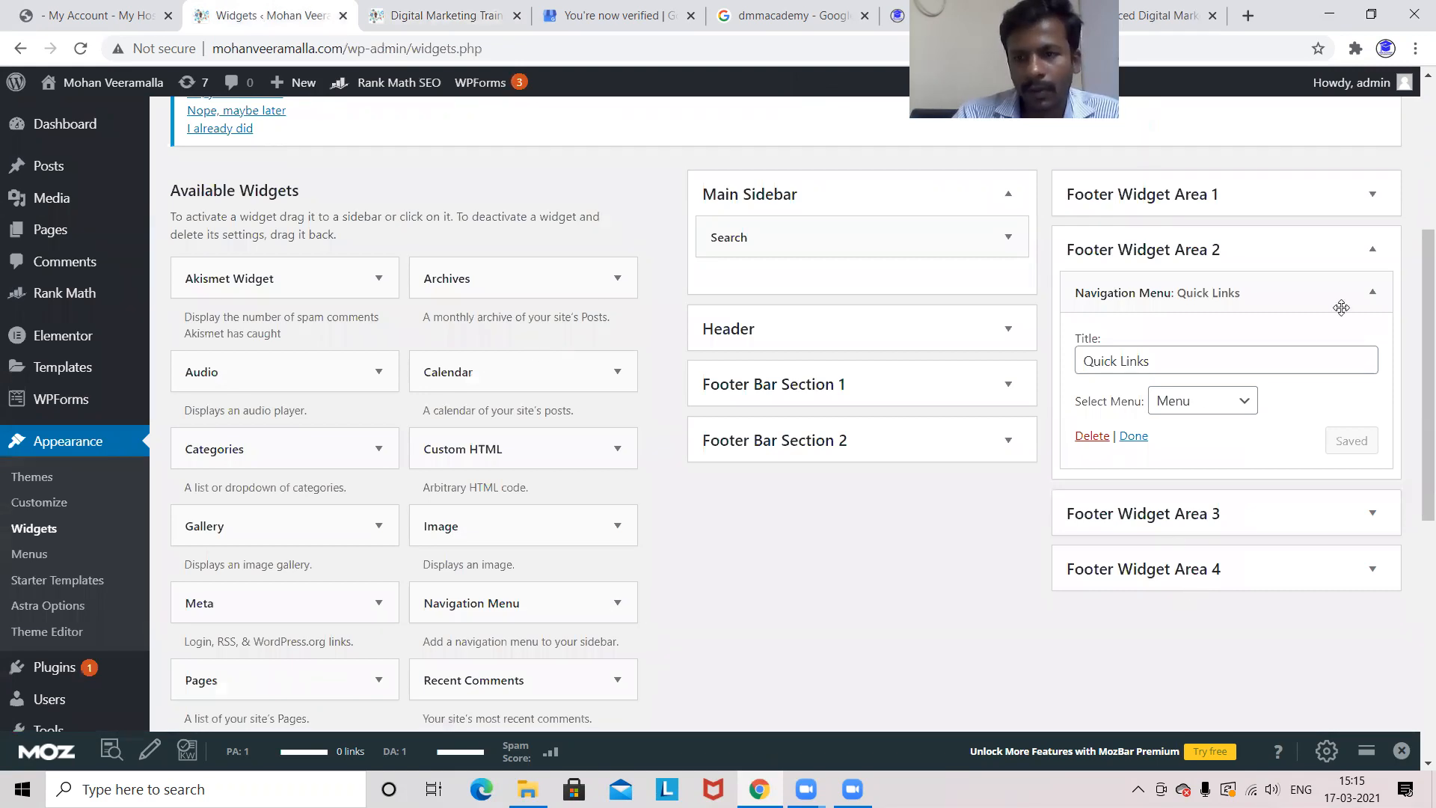
{"action": "left_click", "coordinate": [1376, 295]}
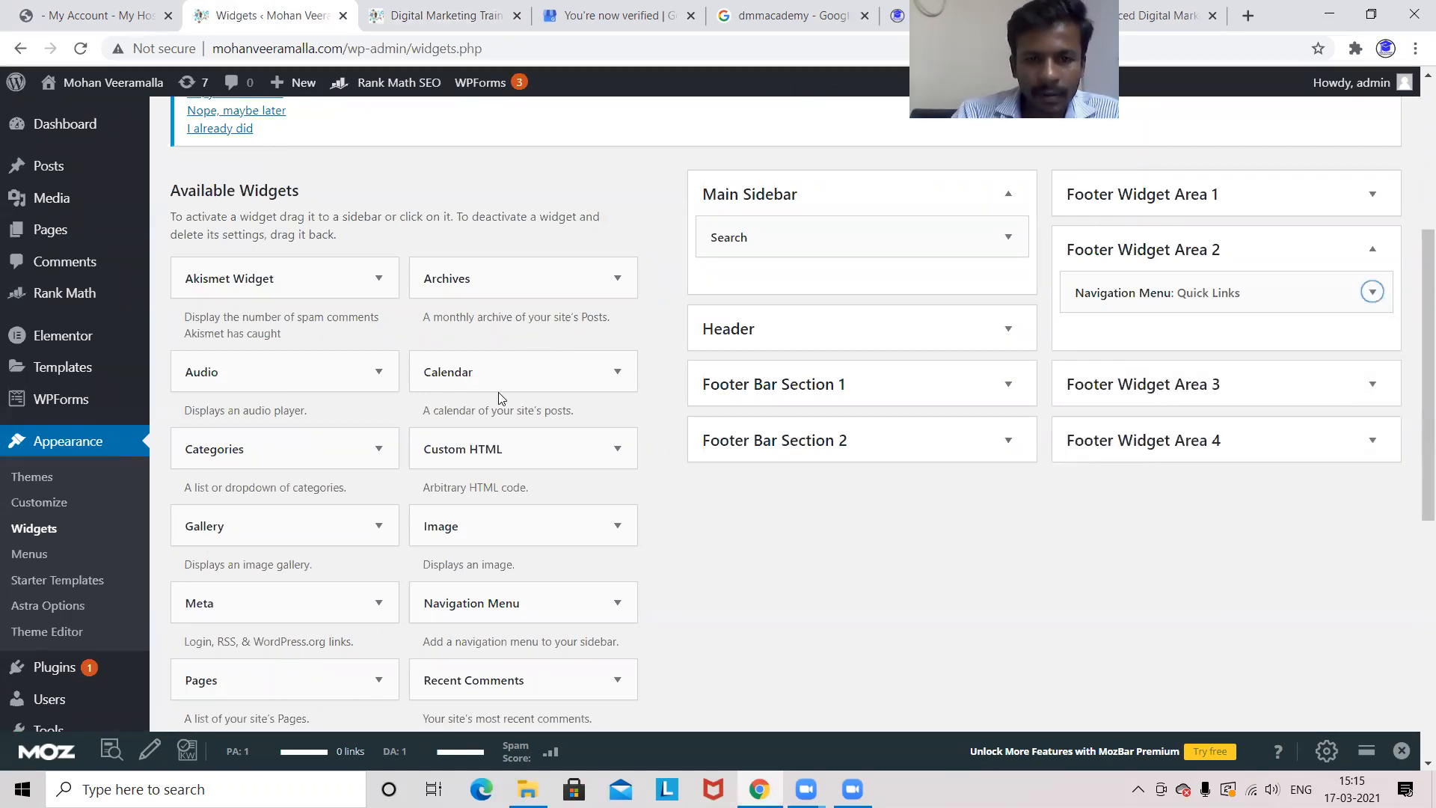
{"action": "scroll", "coordinate": [1416, 352], "scroll_direction": "down", "scroll_amount": 3}
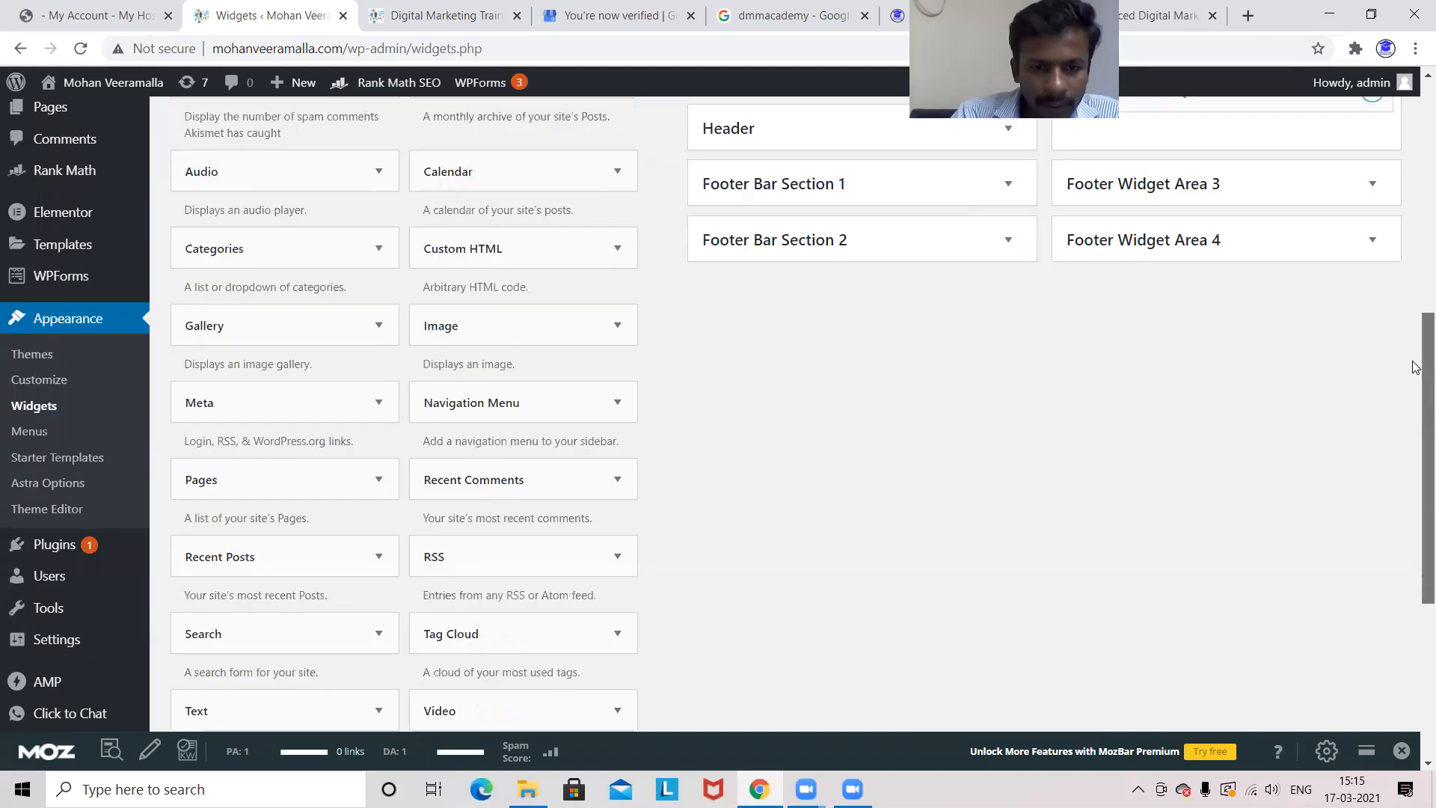
{"action": "scroll", "coordinate": [1415, 452], "scroll_direction": "down", "scroll_amount": 3}
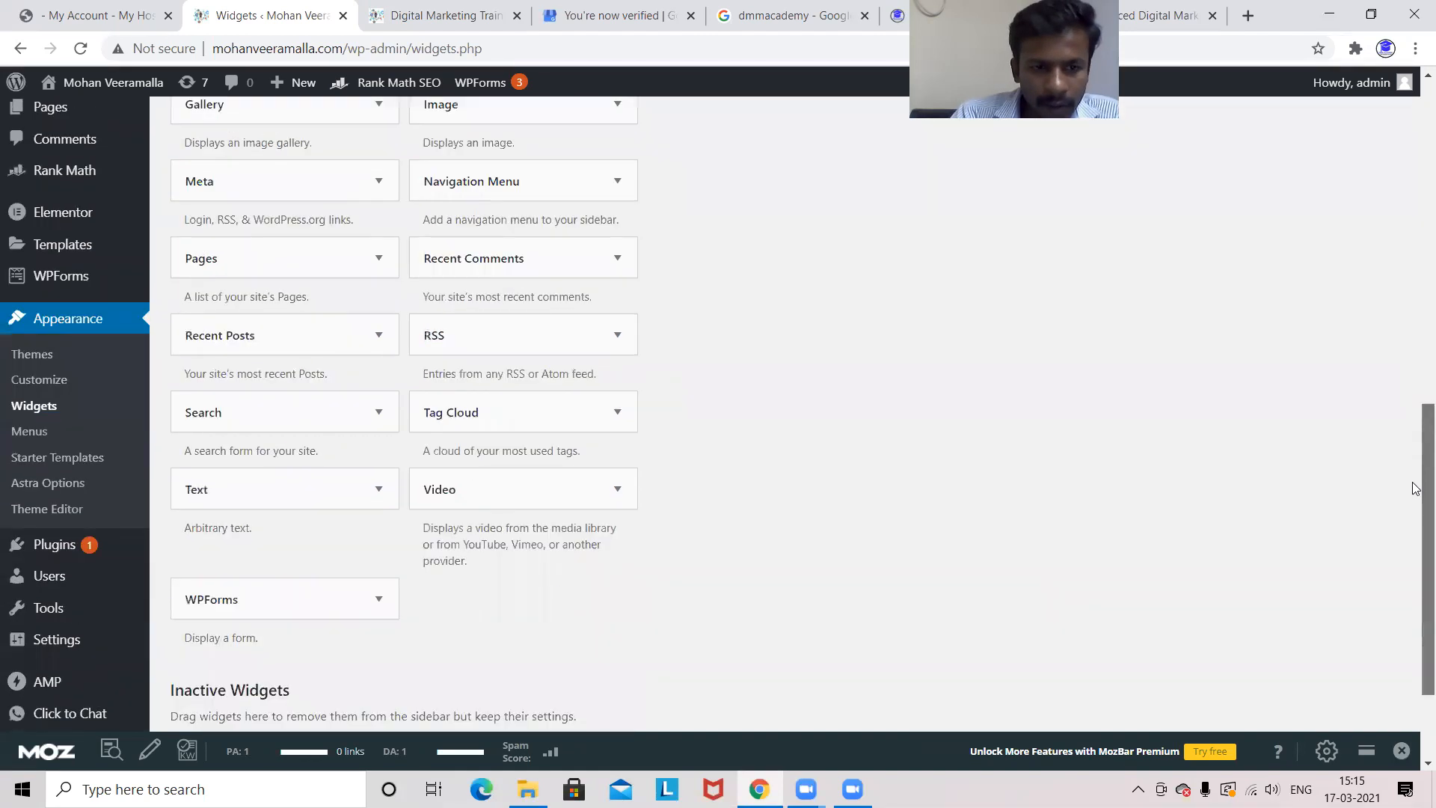
{"action": "scroll", "coordinate": [1392, 477], "scroll_direction": "up", "scroll_amount": 2}
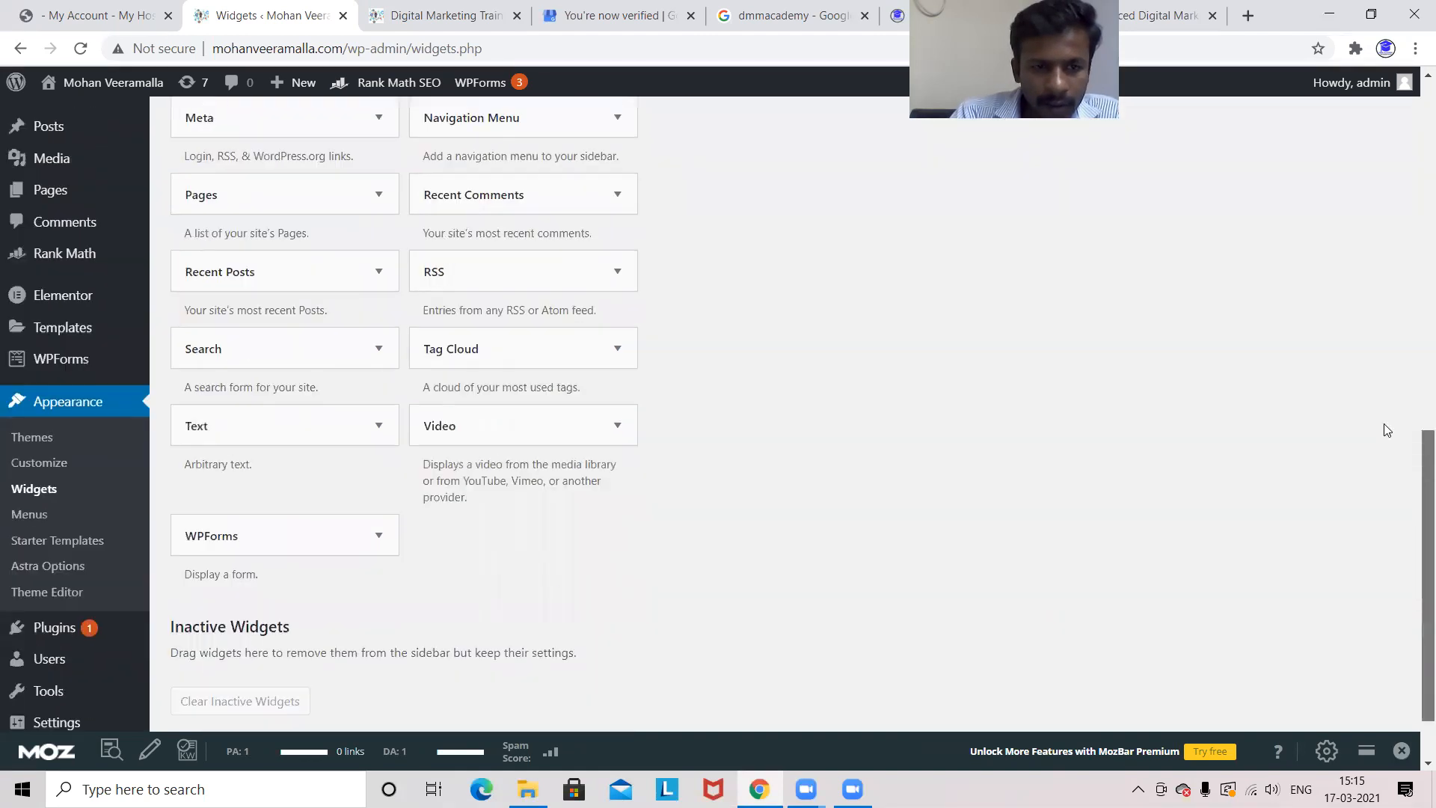
{"action": "scroll", "coordinate": [1378, 386], "scroll_direction": "up", "scroll_amount": 3}
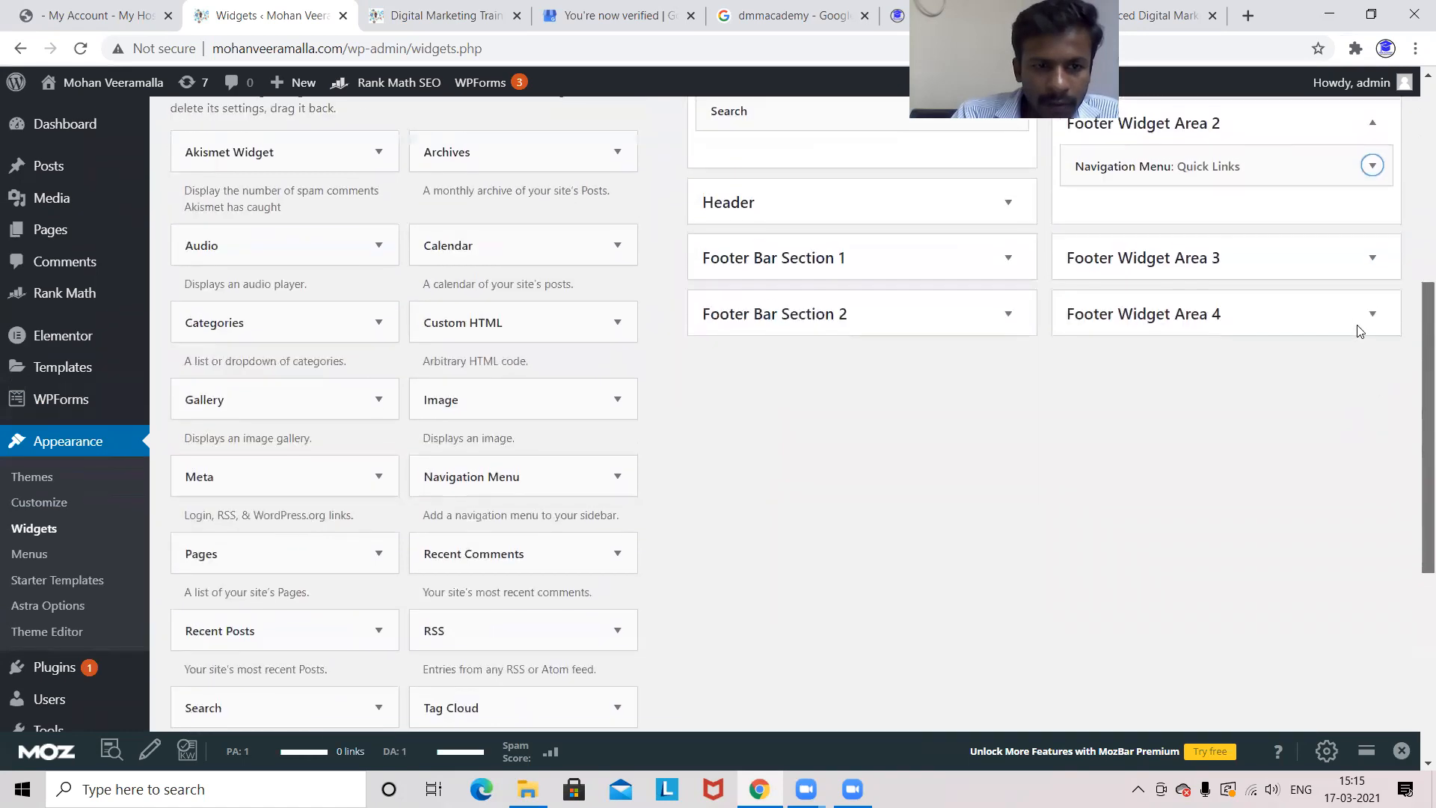
{"action": "scroll", "coordinate": [1343, 282], "scroll_direction": "up", "scroll_amount": 2}
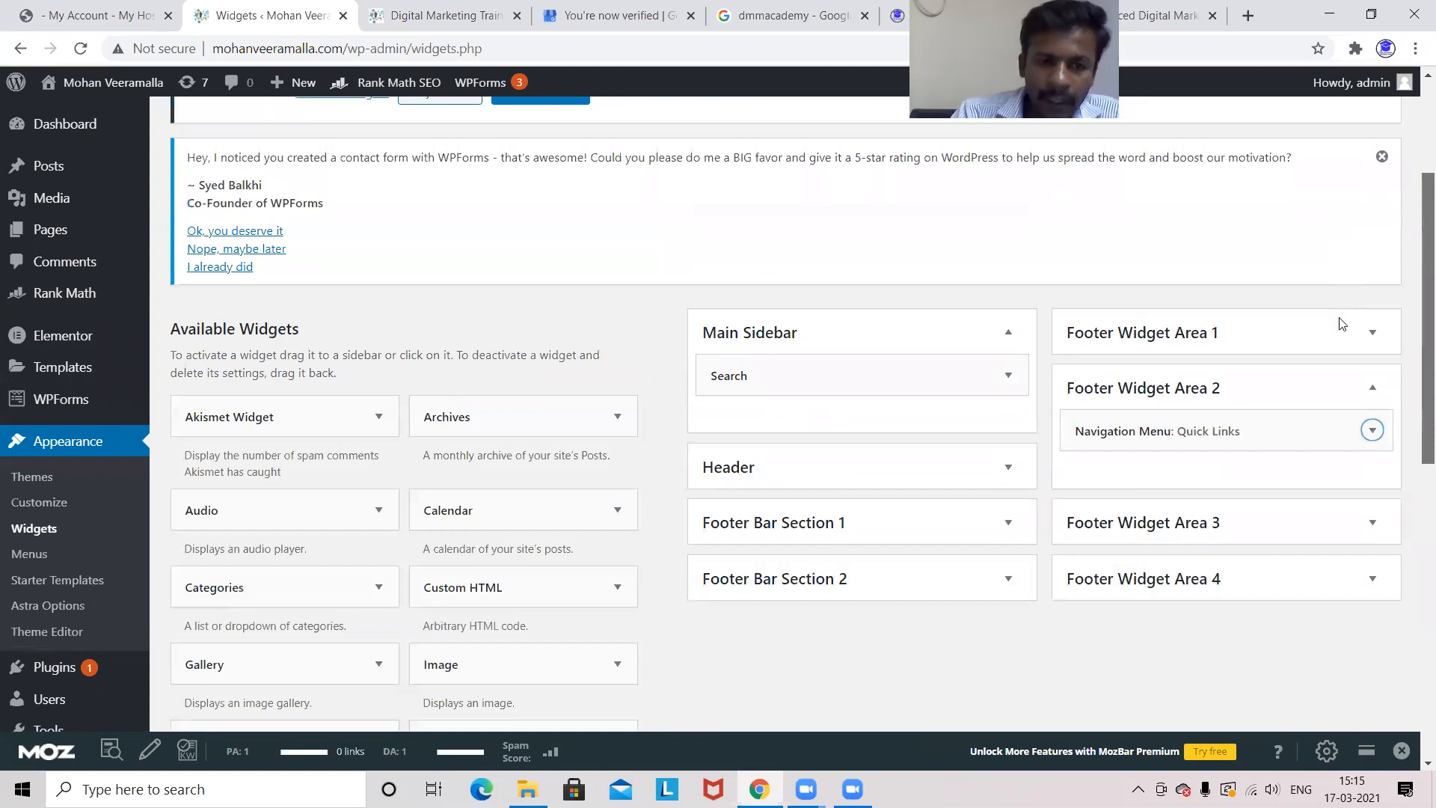
{"action": "scroll", "coordinate": [1339, 320], "scroll_direction": "down", "scroll_amount": 3}
{"action": "scroll", "coordinate": [1342, 323], "scroll_direction": "up", "scroll_amount": 2}
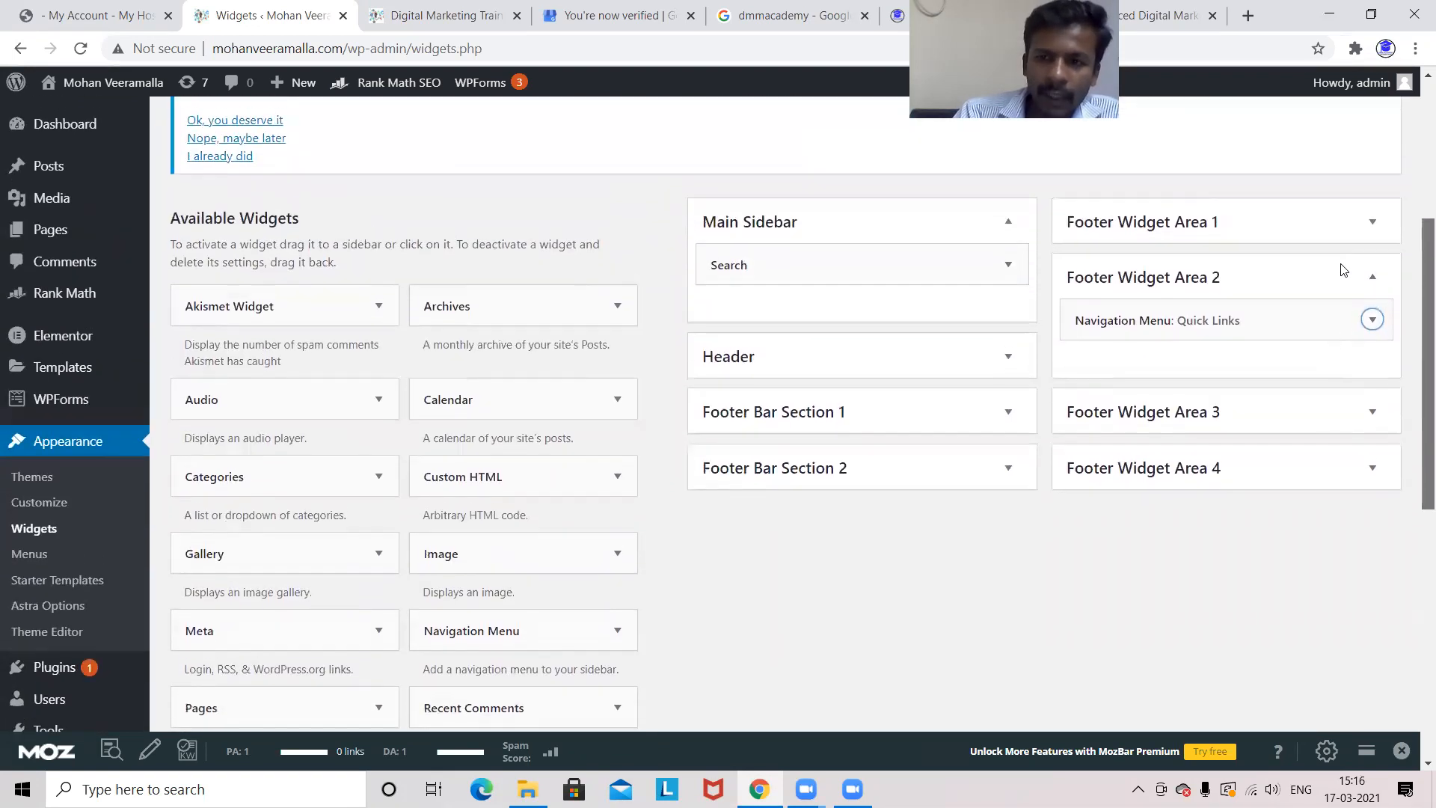
{"action": "left_click", "coordinate": [1369, 287]}
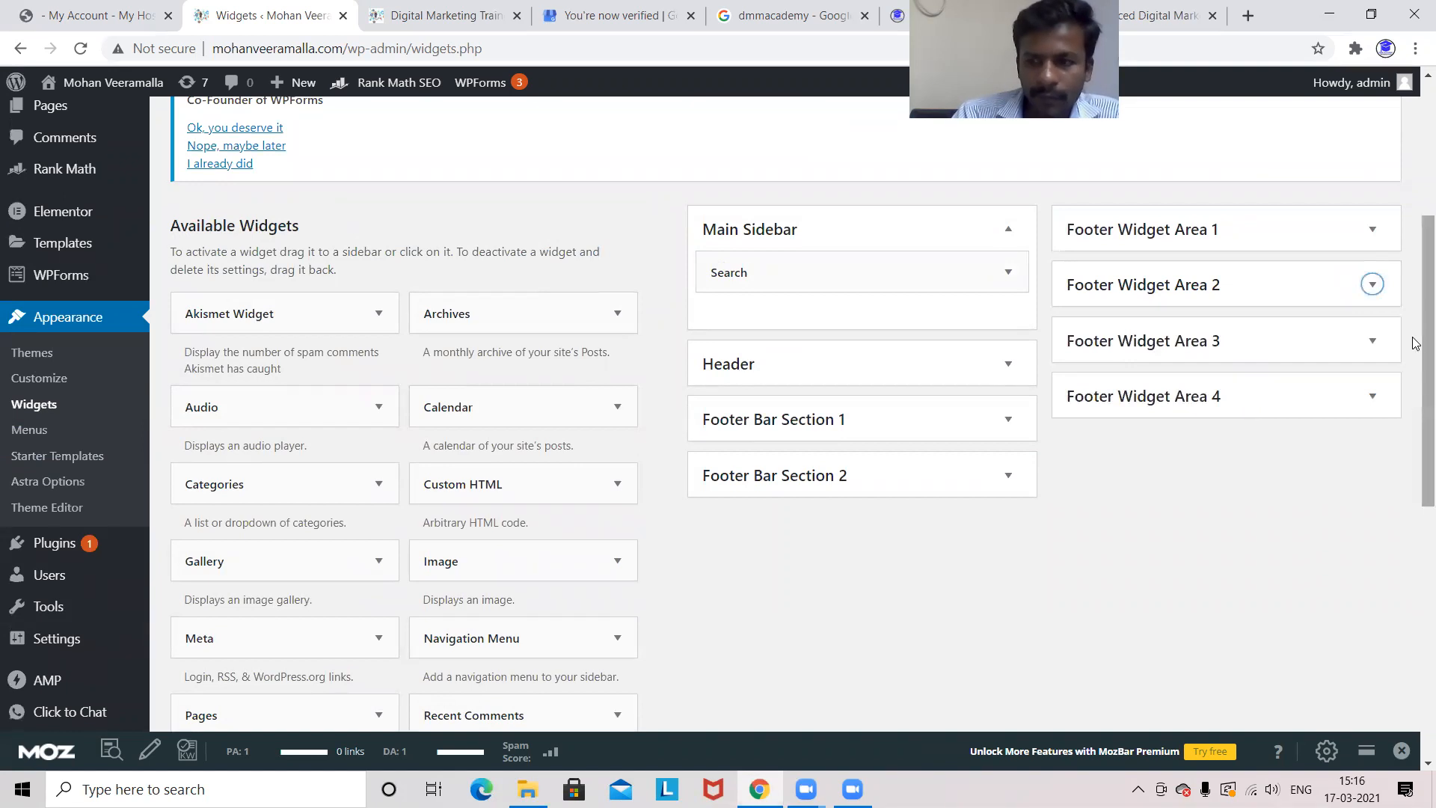
Add a Text widget to Footer Widget Area 4.
{"action": "left_click_drag", "start_coordinate": [1414, 327], "coordinate": [1416, 524]}
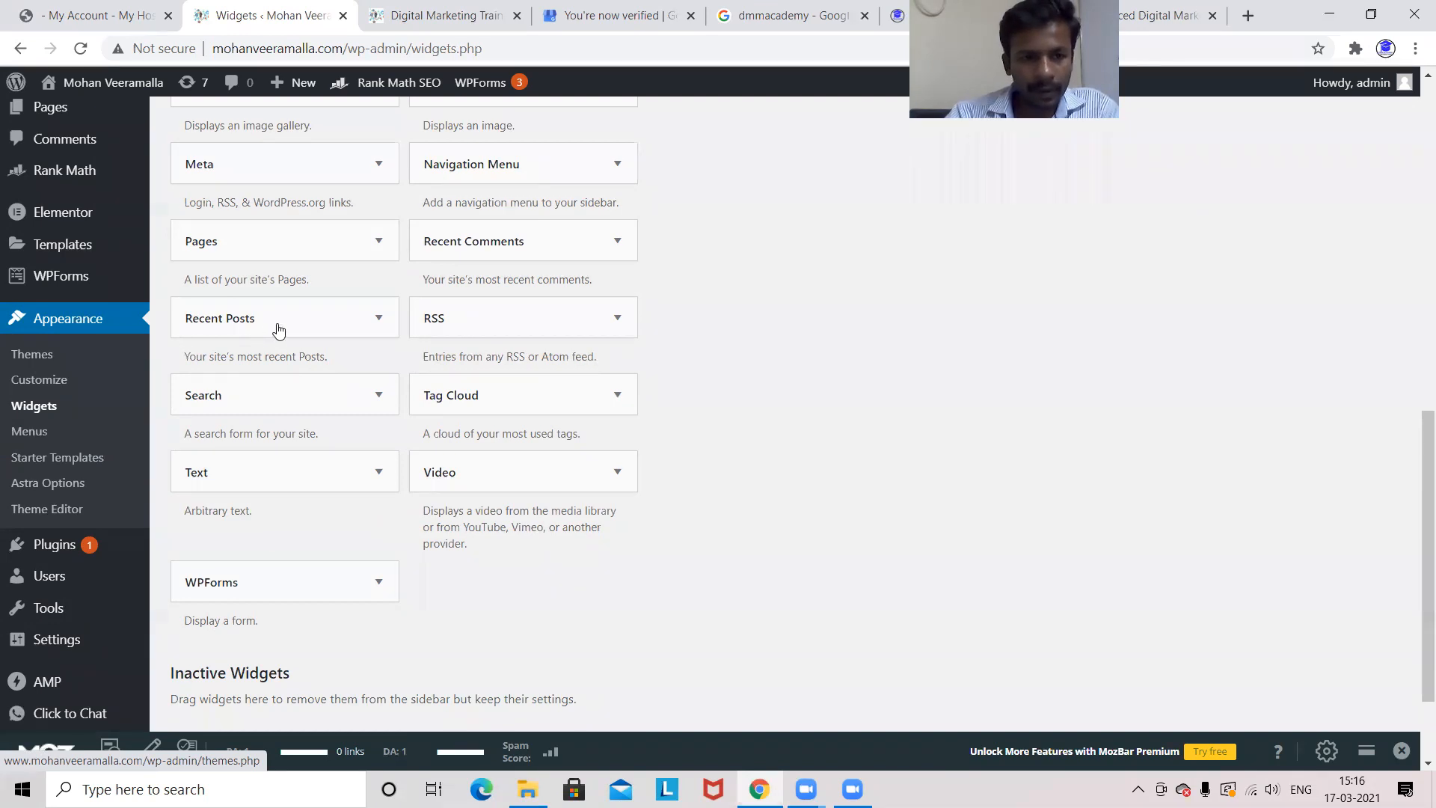
{"action": "left_click", "coordinate": [322, 479]}
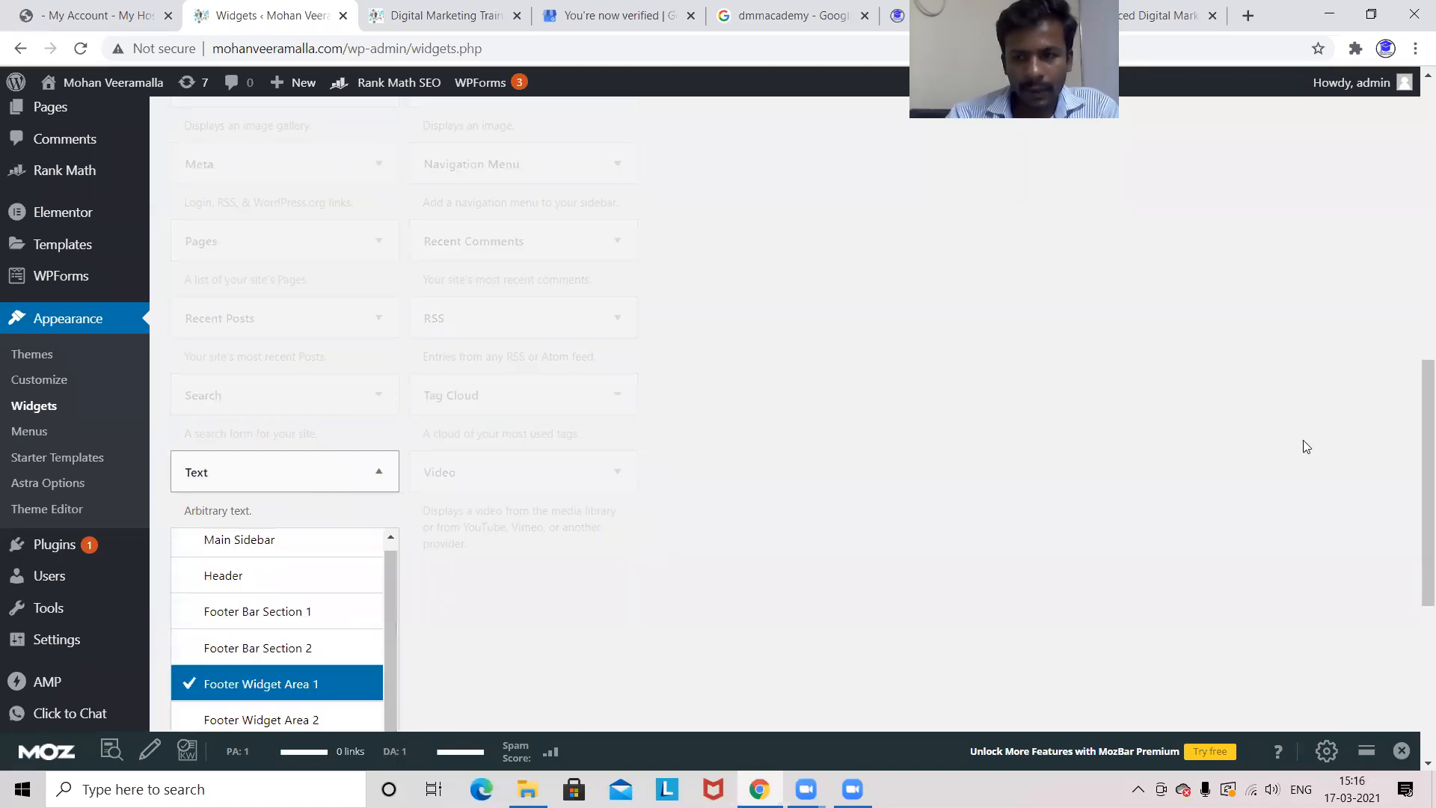
{"action": "scroll", "coordinate": [1416, 476], "scroll_direction": "down", "scroll_amount": 1}
{"action": "scroll", "coordinate": [1416, 476], "scroll_direction": "down", "scroll_amount": 2}
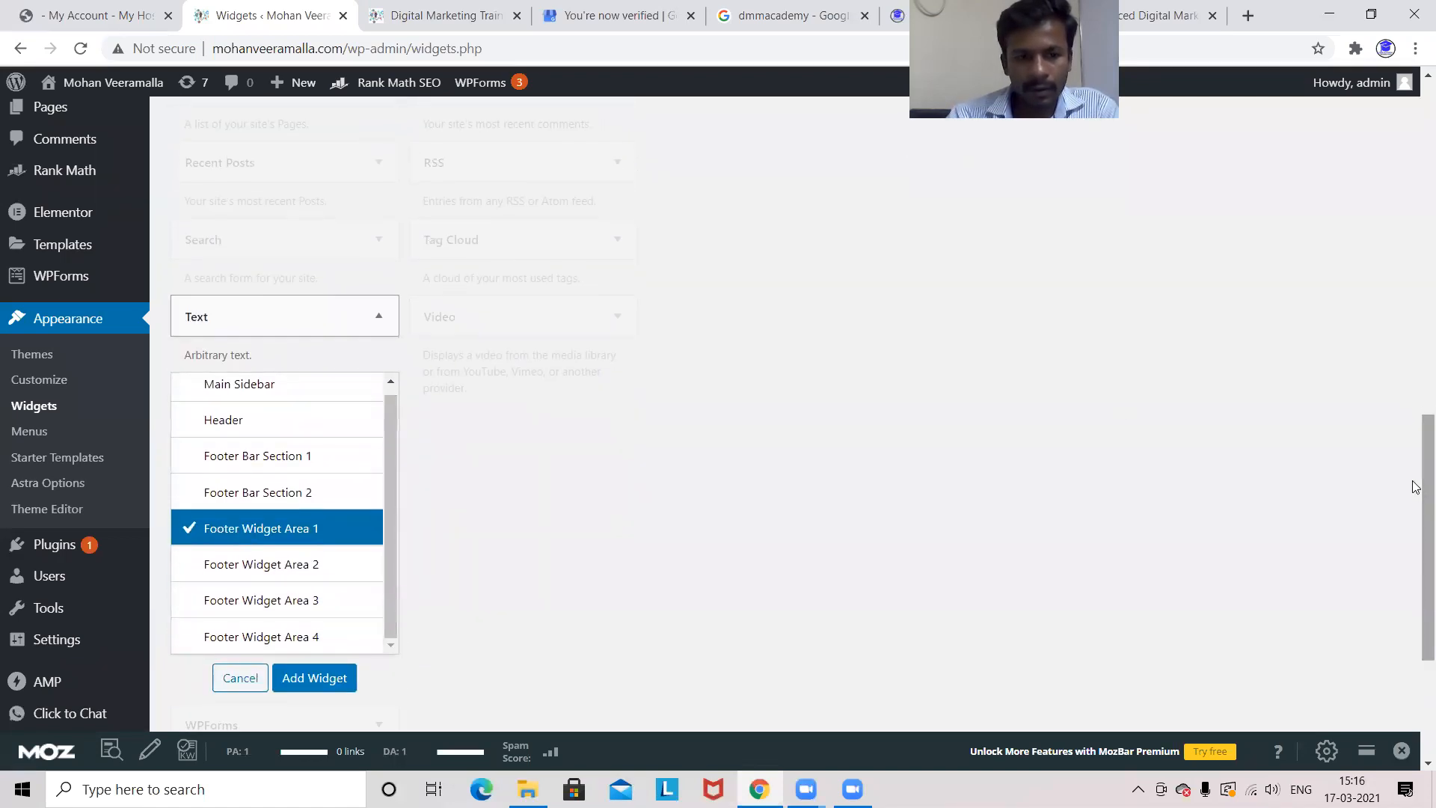
{"action": "left_click", "coordinate": [333, 636]}
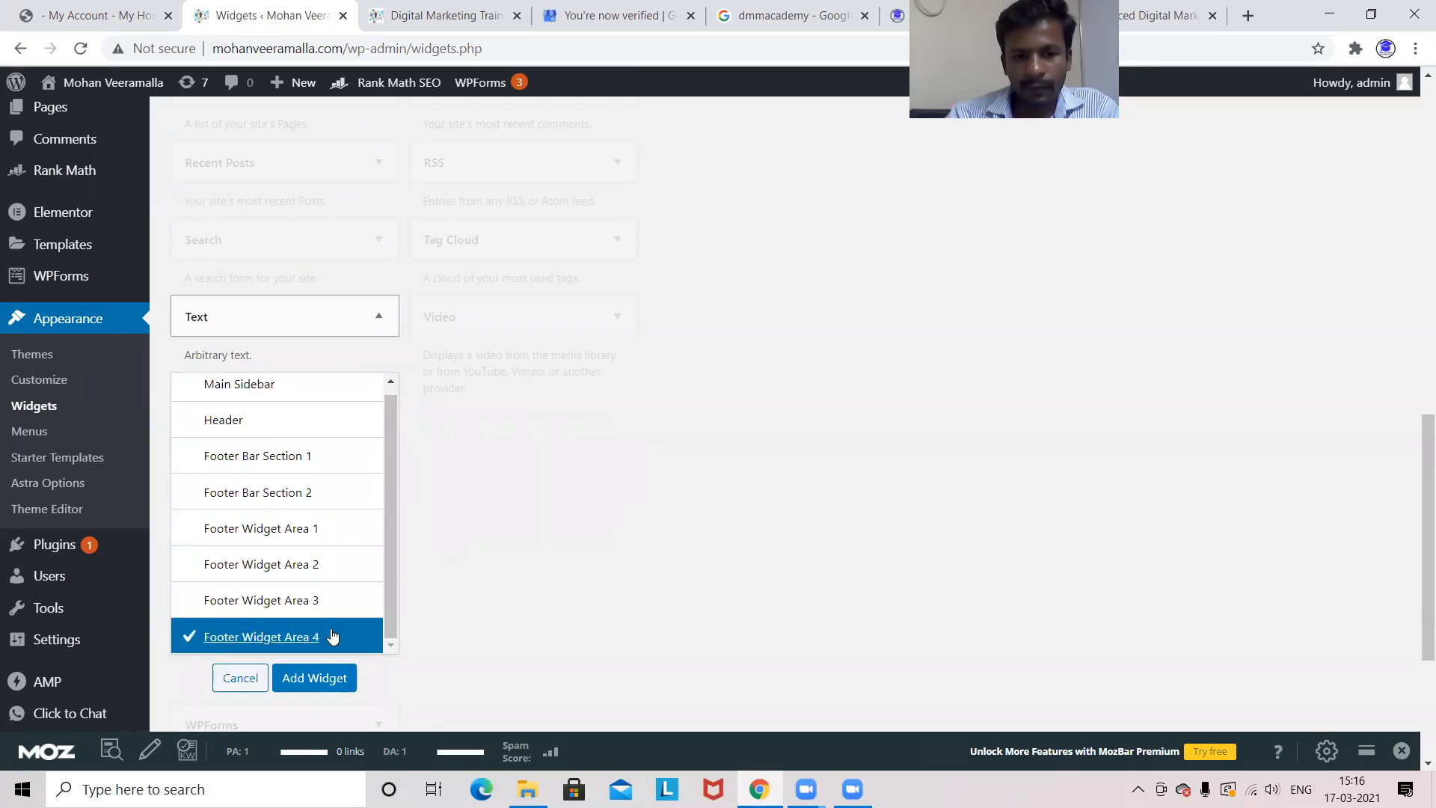
{"action": "left_click", "coordinate": [312, 679]}
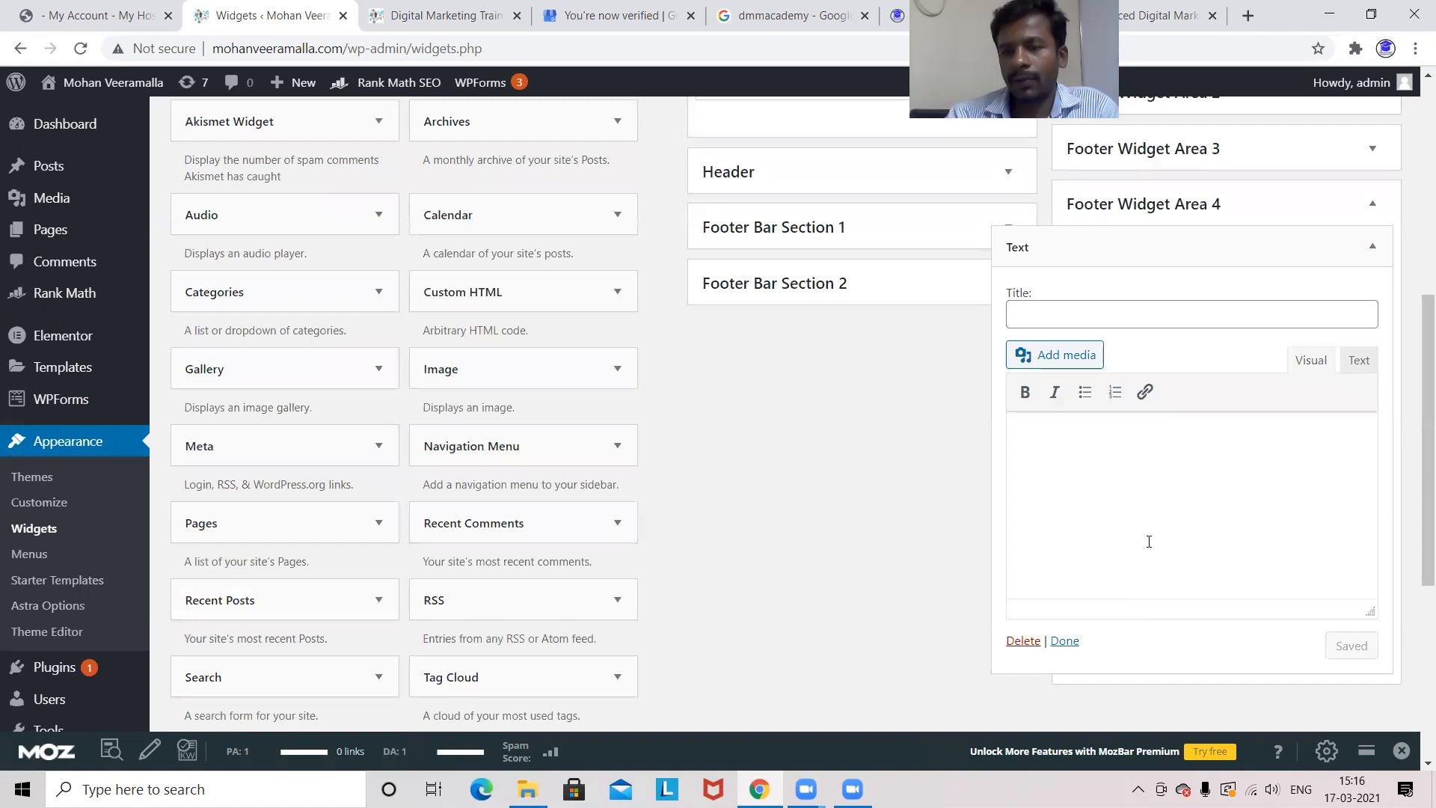
Search Google for "google maps" in a new browser tab and open the Google Maps site.
{"action": "left_click", "coordinate": [1247, 17]}
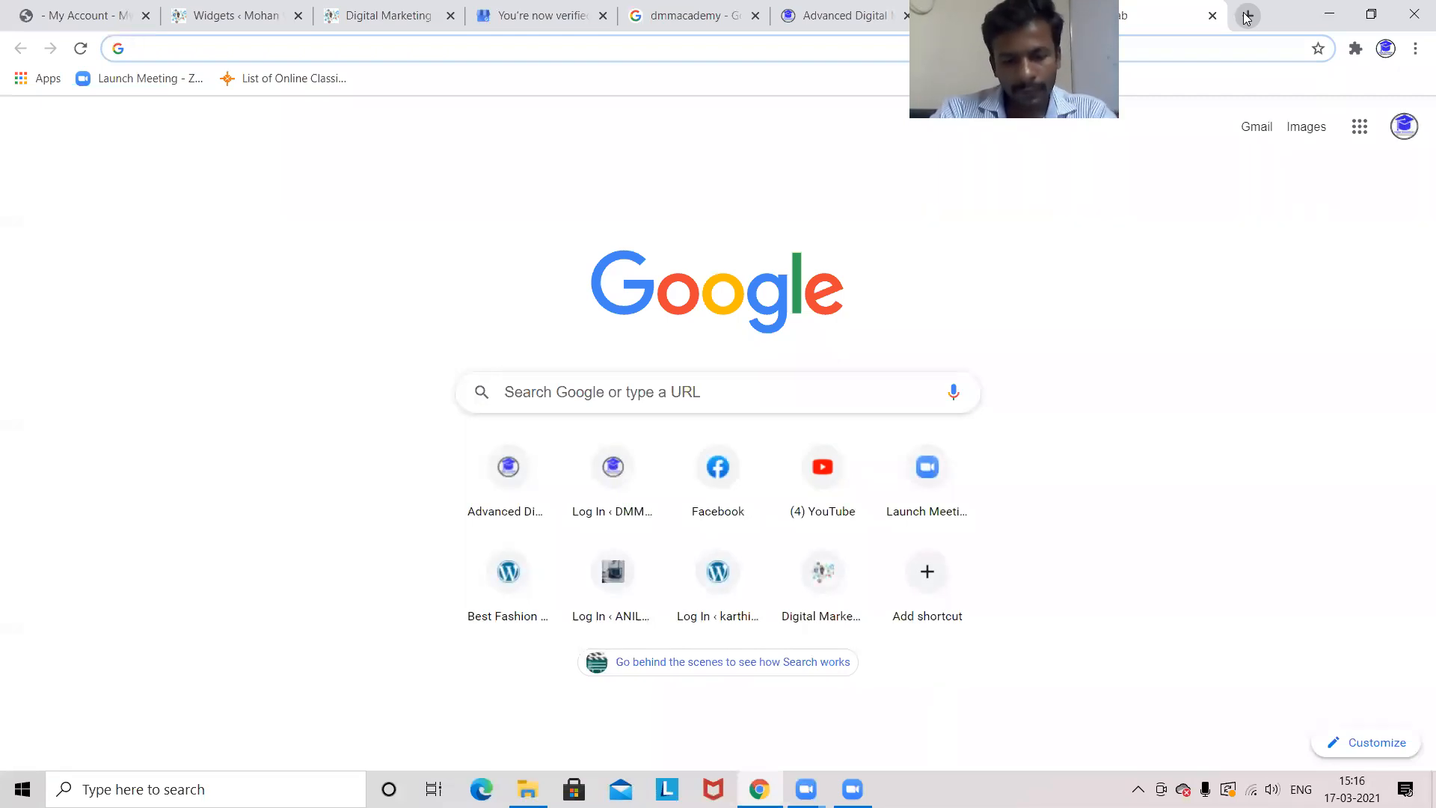
{"action": "type", "text": "google maps"}
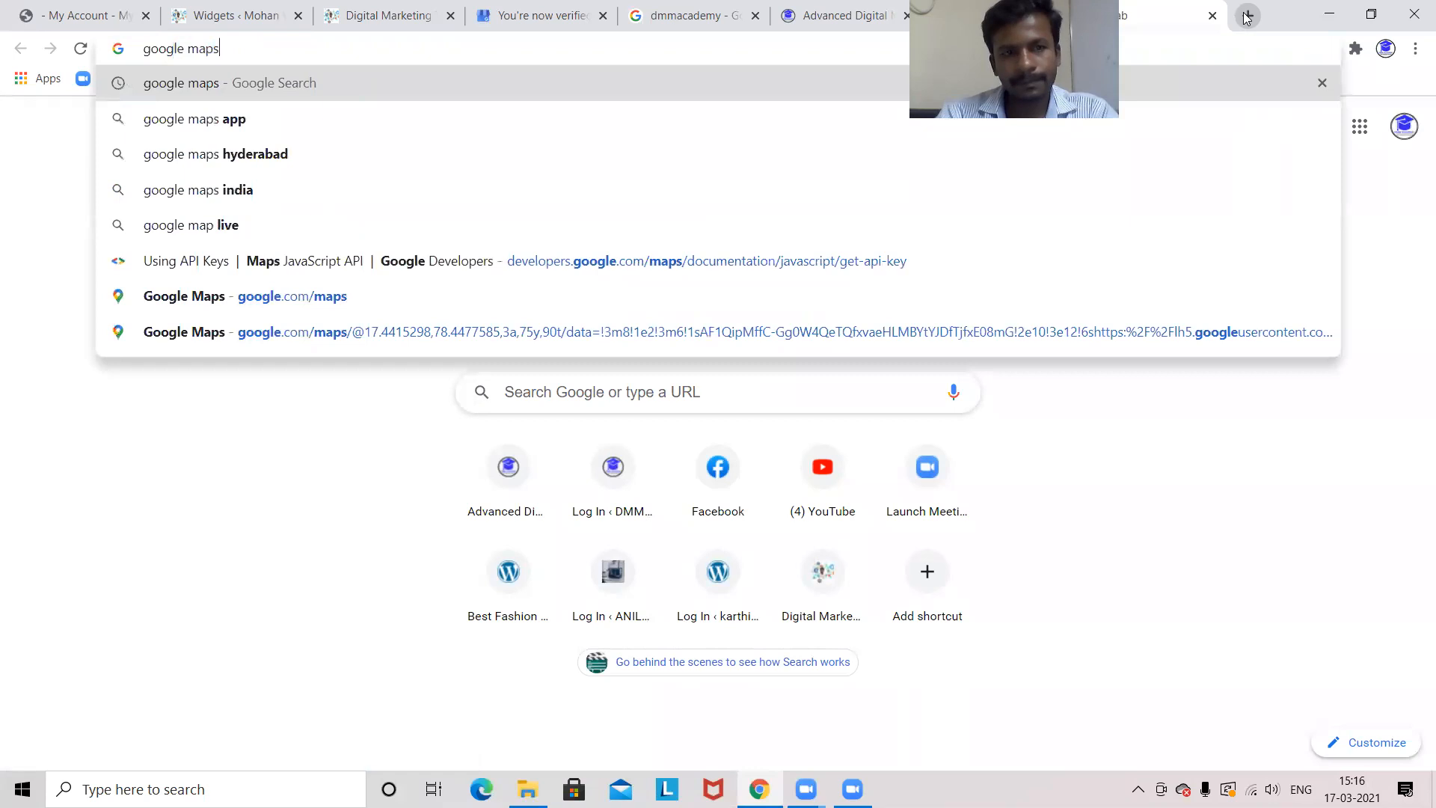
{"action": "key", "text": "Return"}
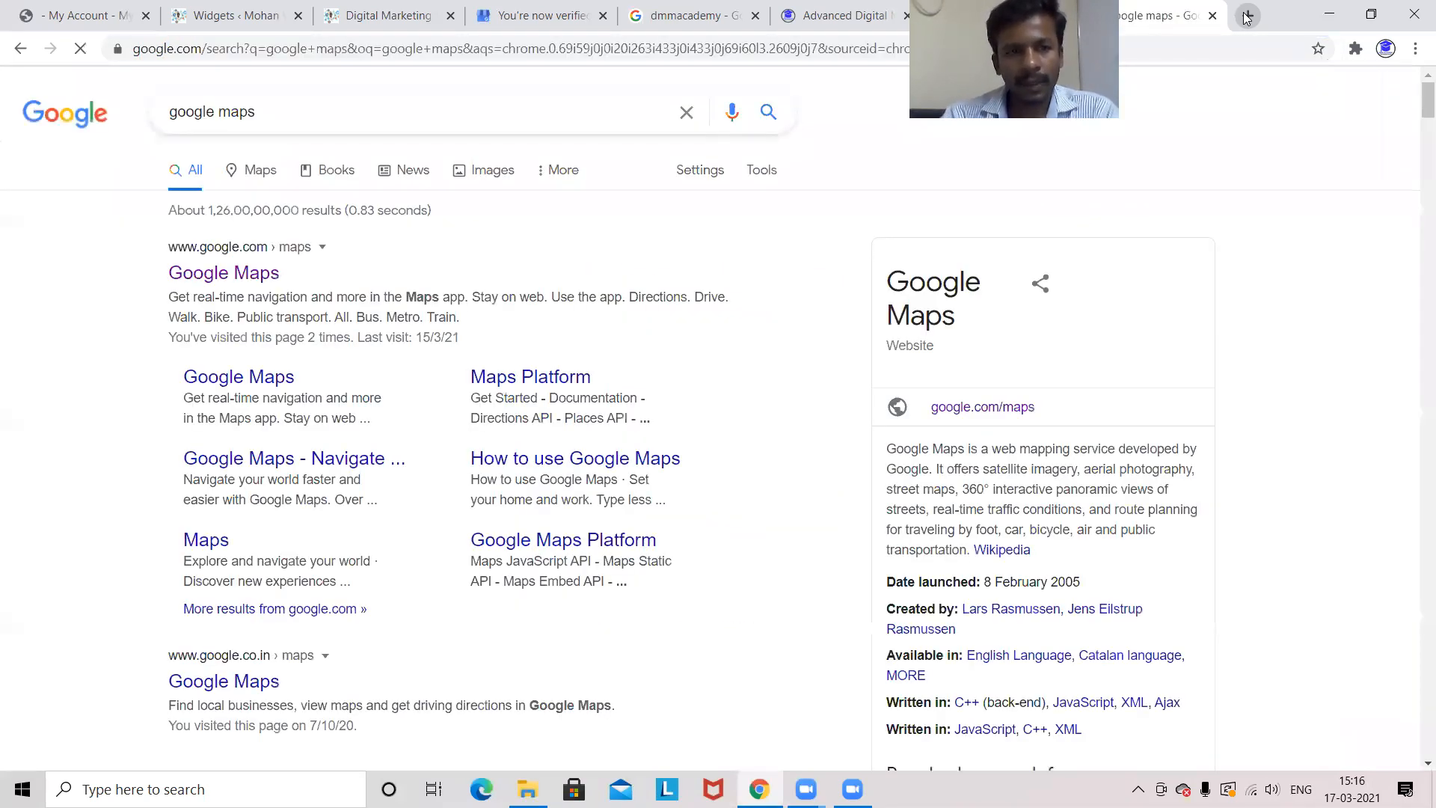
{"action": "left_click", "coordinate": [240, 276]}
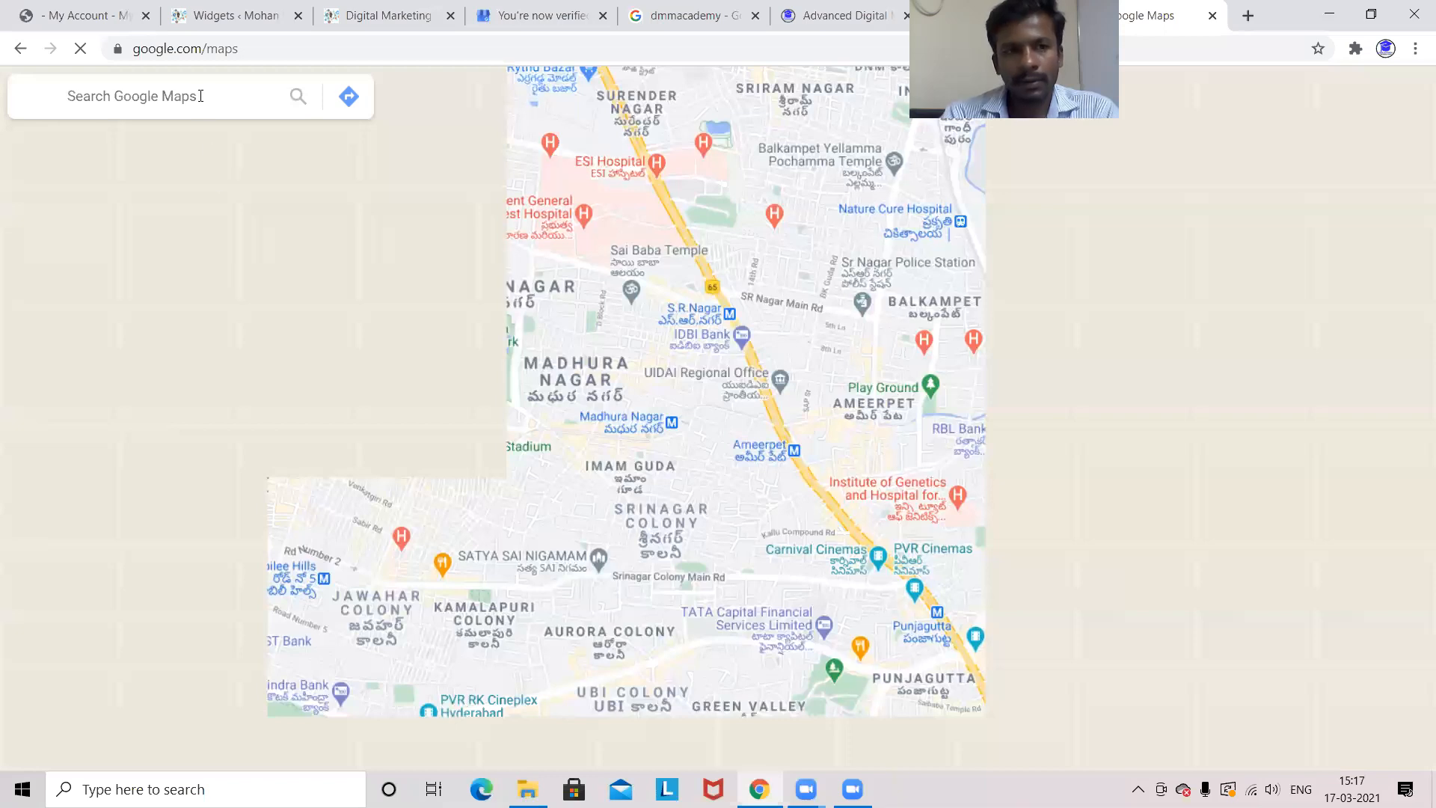
Find the trainer's business listing on Google Maps by full name and copy its medium-size map embed HTML.
{"action": "left_click", "coordinate": [201, 96]}
{"action": "type", "text": "moh"}
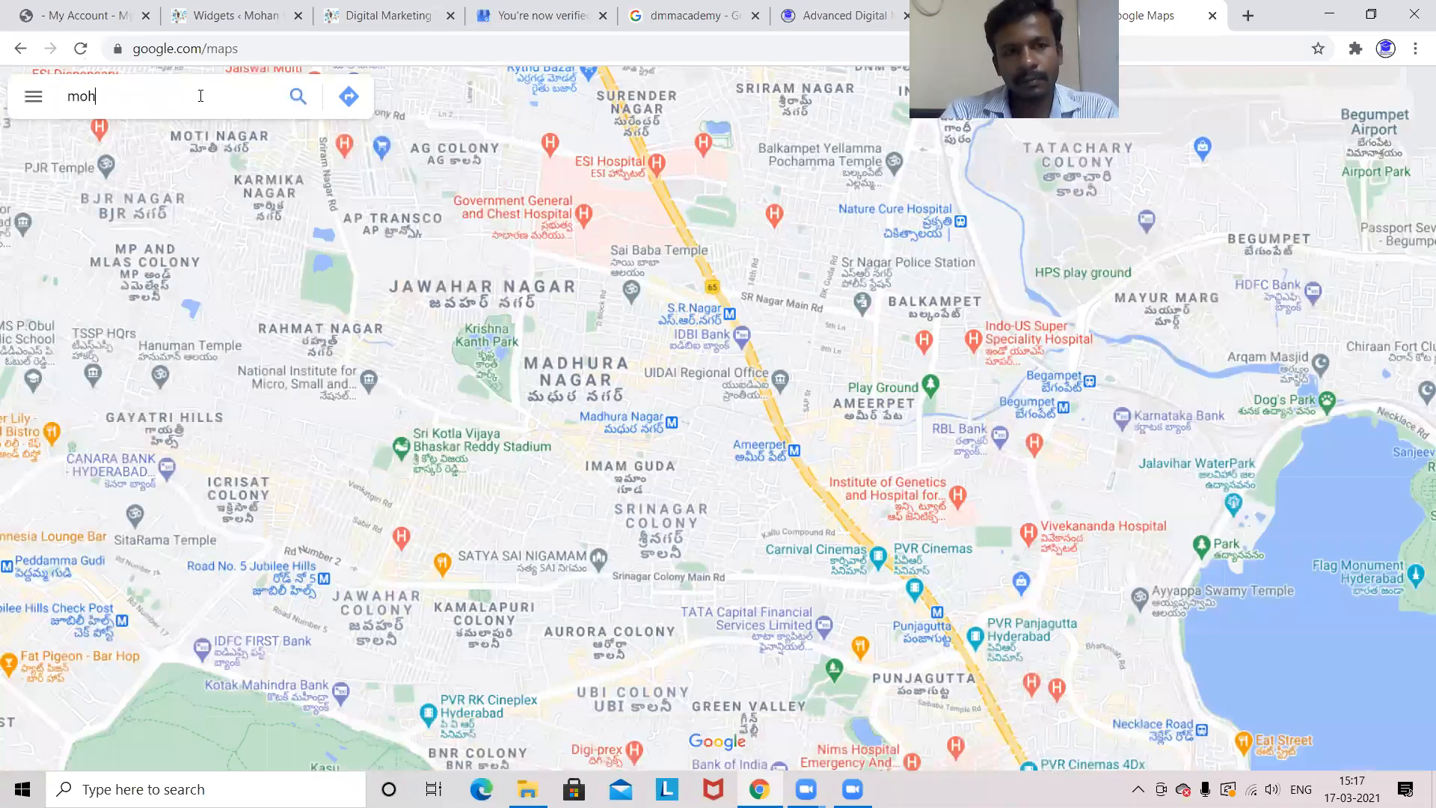
{"action": "type", "text": "an veeramalla"}
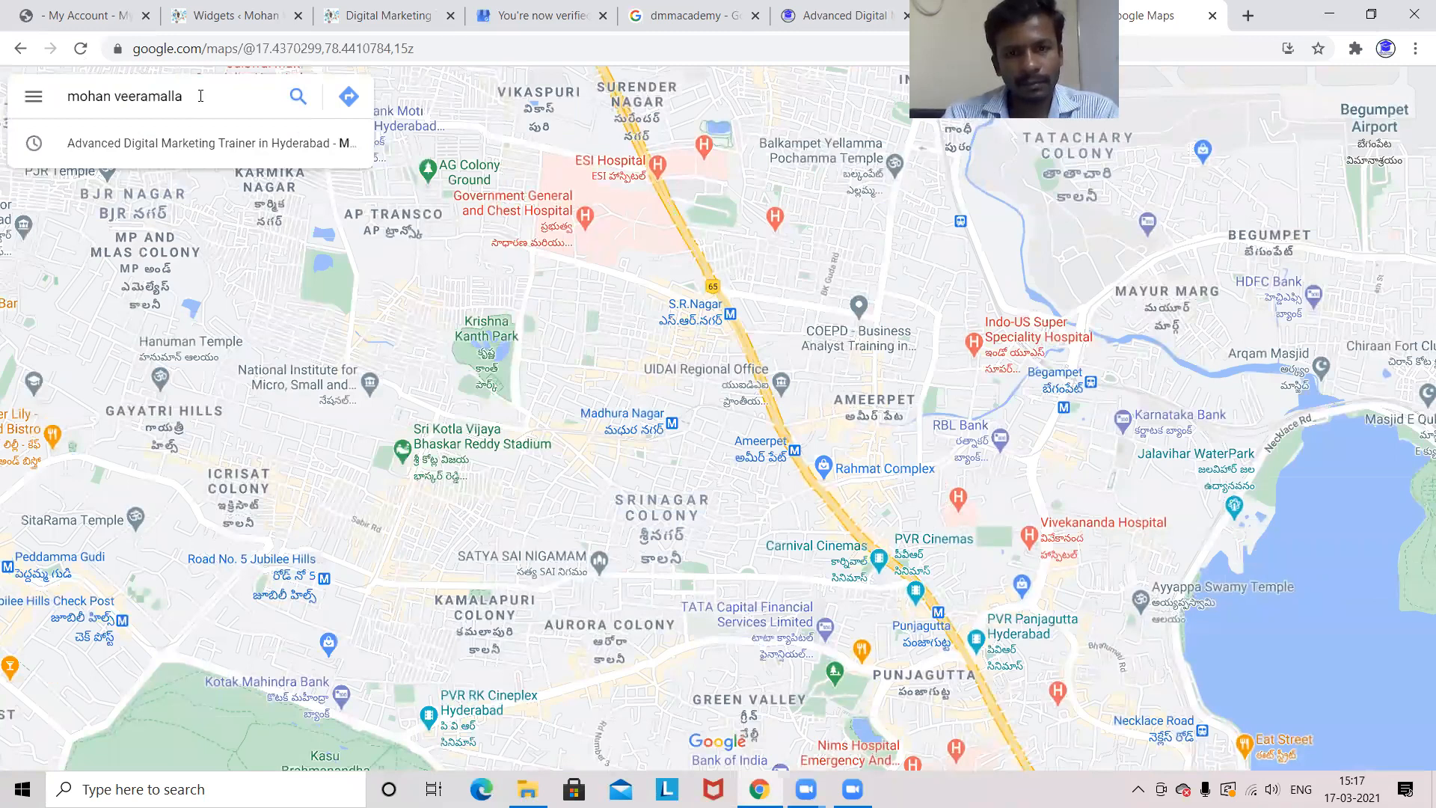
{"action": "key", "text": "Return"}
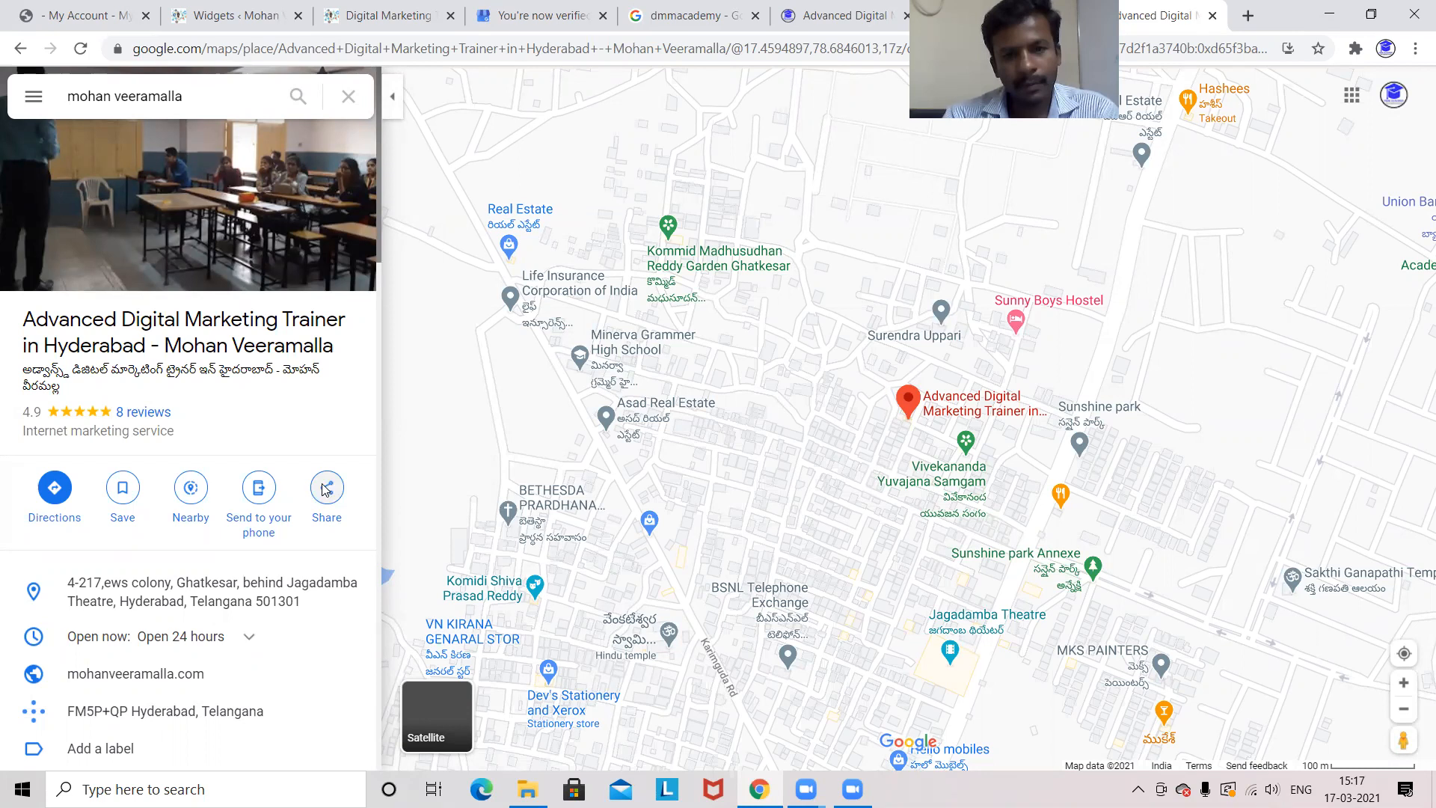
{"action": "left_click", "coordinate": [323, 488]}
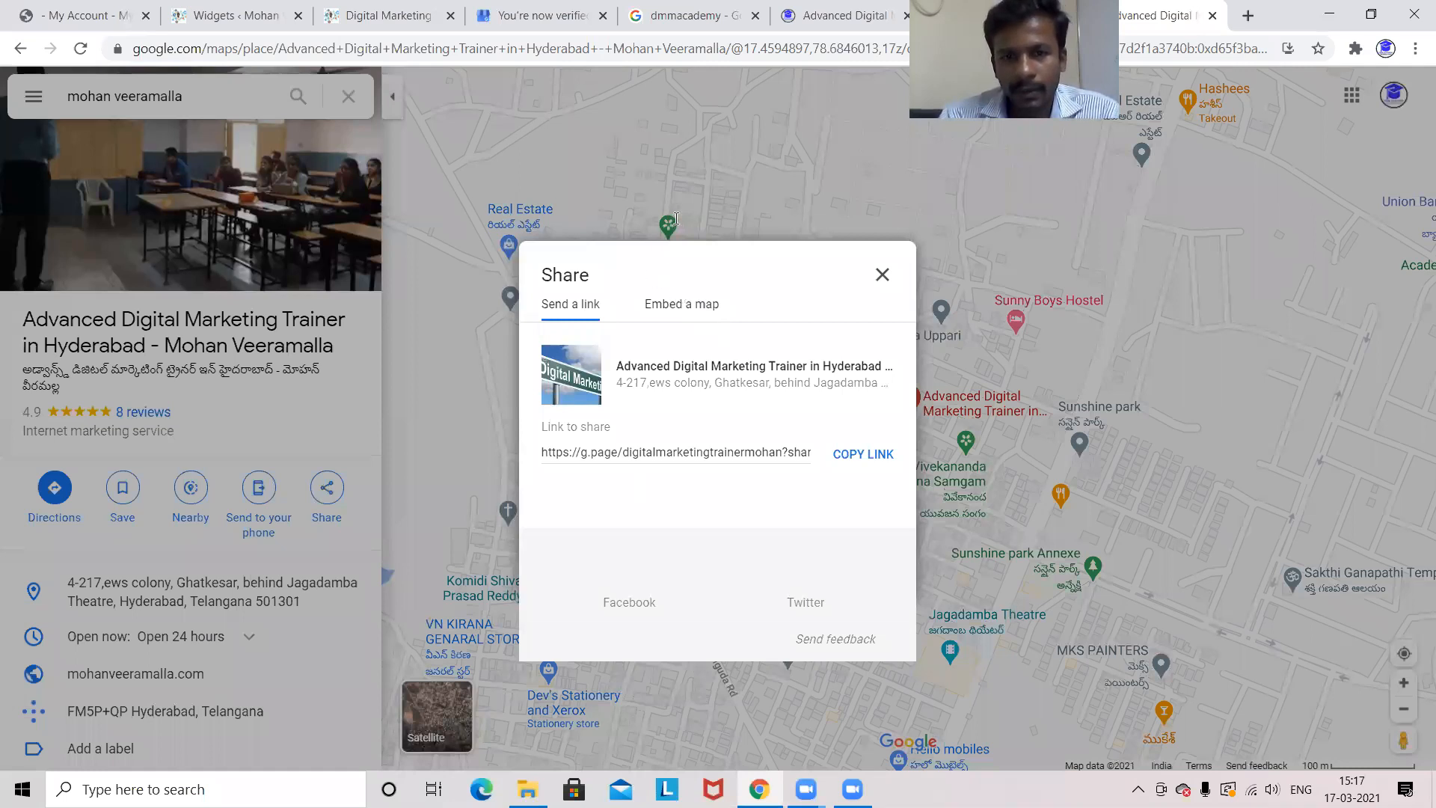
{"action": "left_click", "coordinate": [978, 228]}
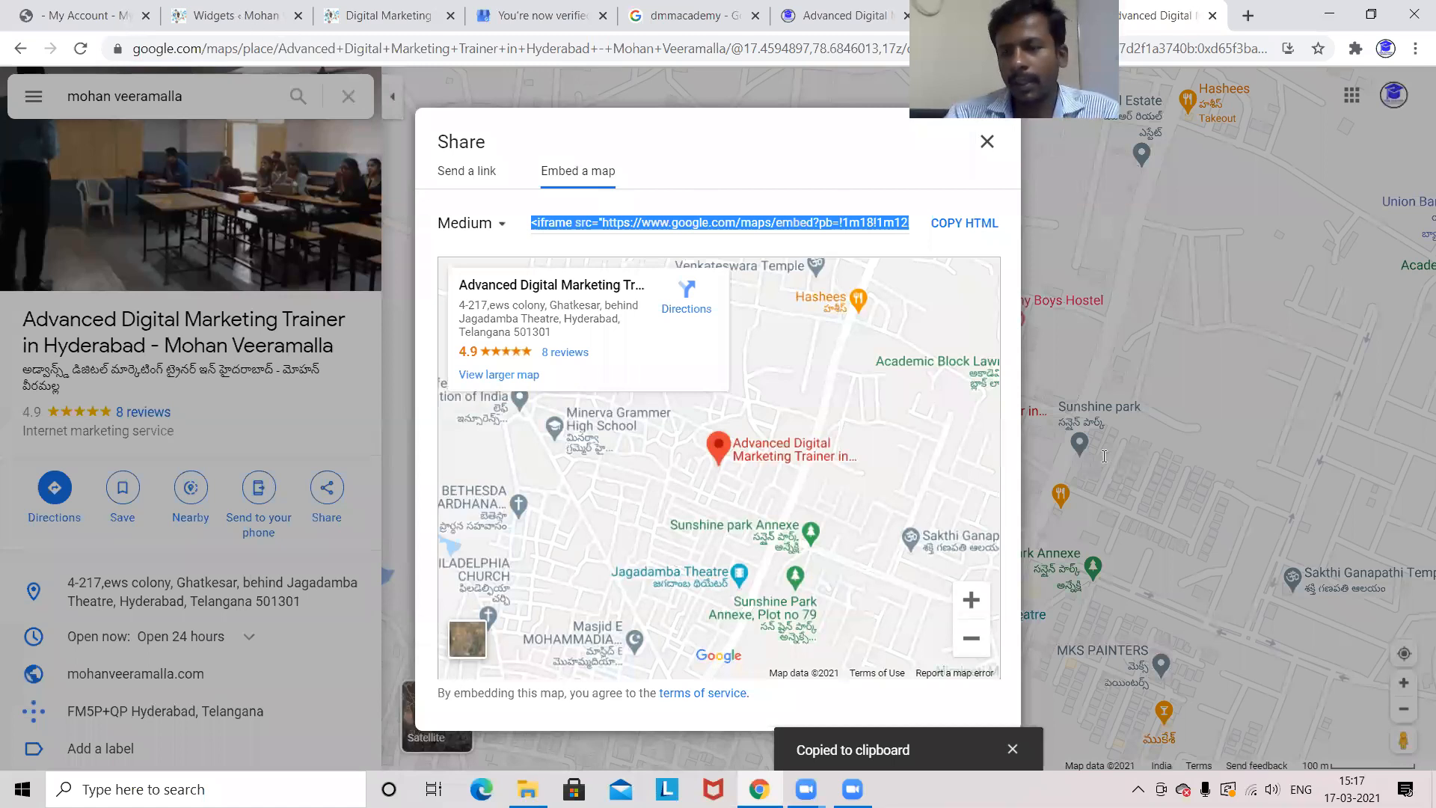
Paste the map's iframe code into the Footer Widget Area 4 Text widget as HTML, preview it visually, and save the widget.
{"action": "key", "text": "ctrl+2"}
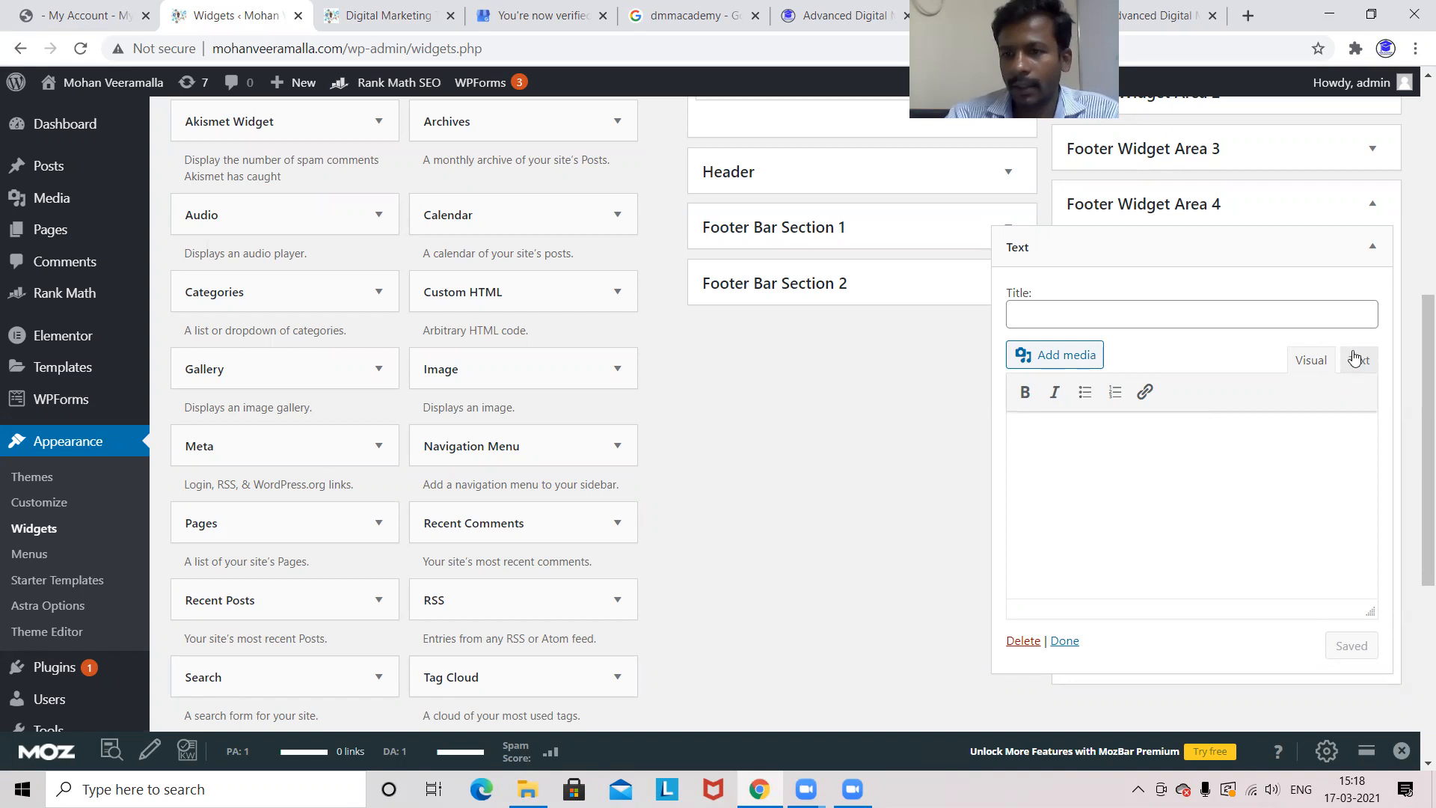
{"action": "left_click", "coordinate": [1357, 360]}
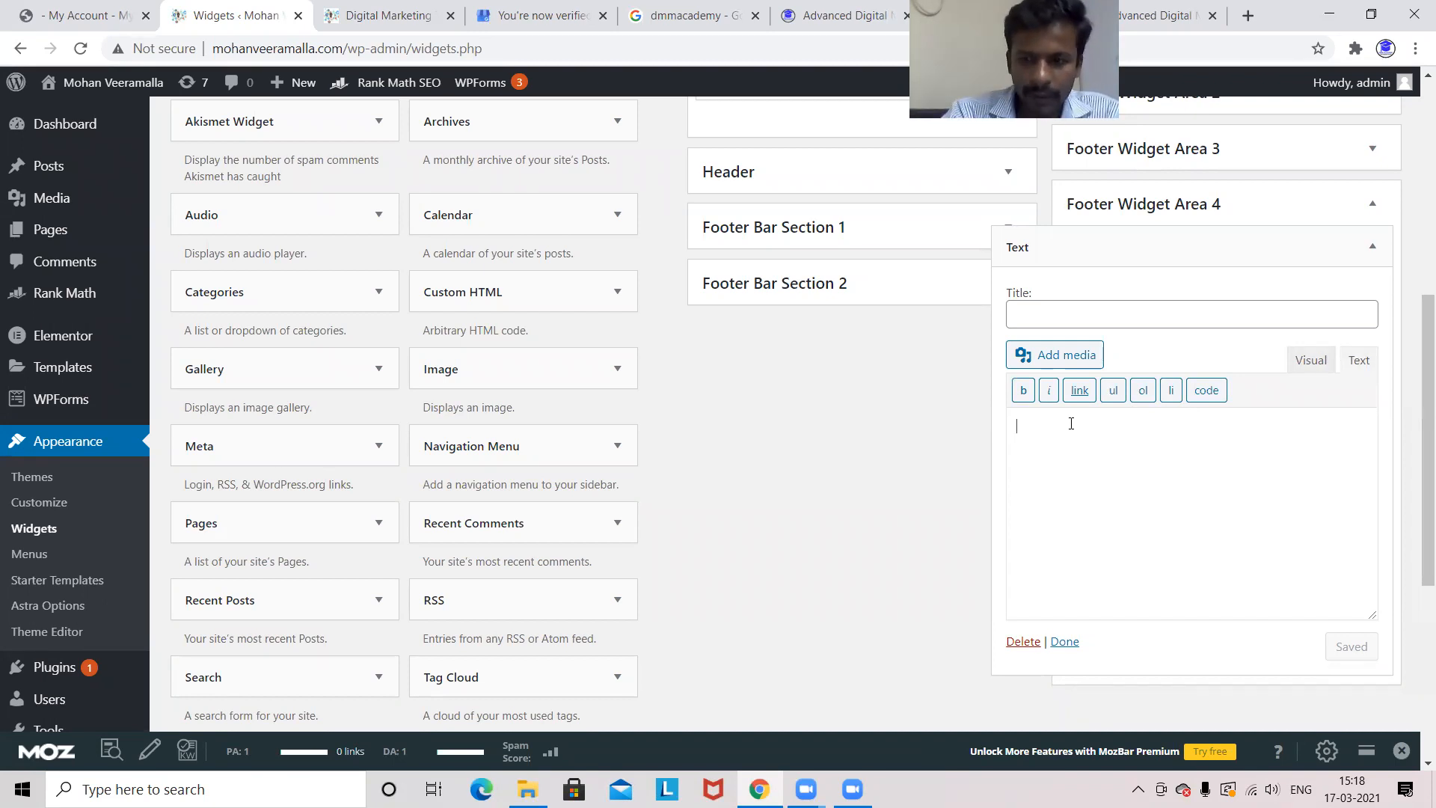
{"action": "key", "text": "ctrl+v"}
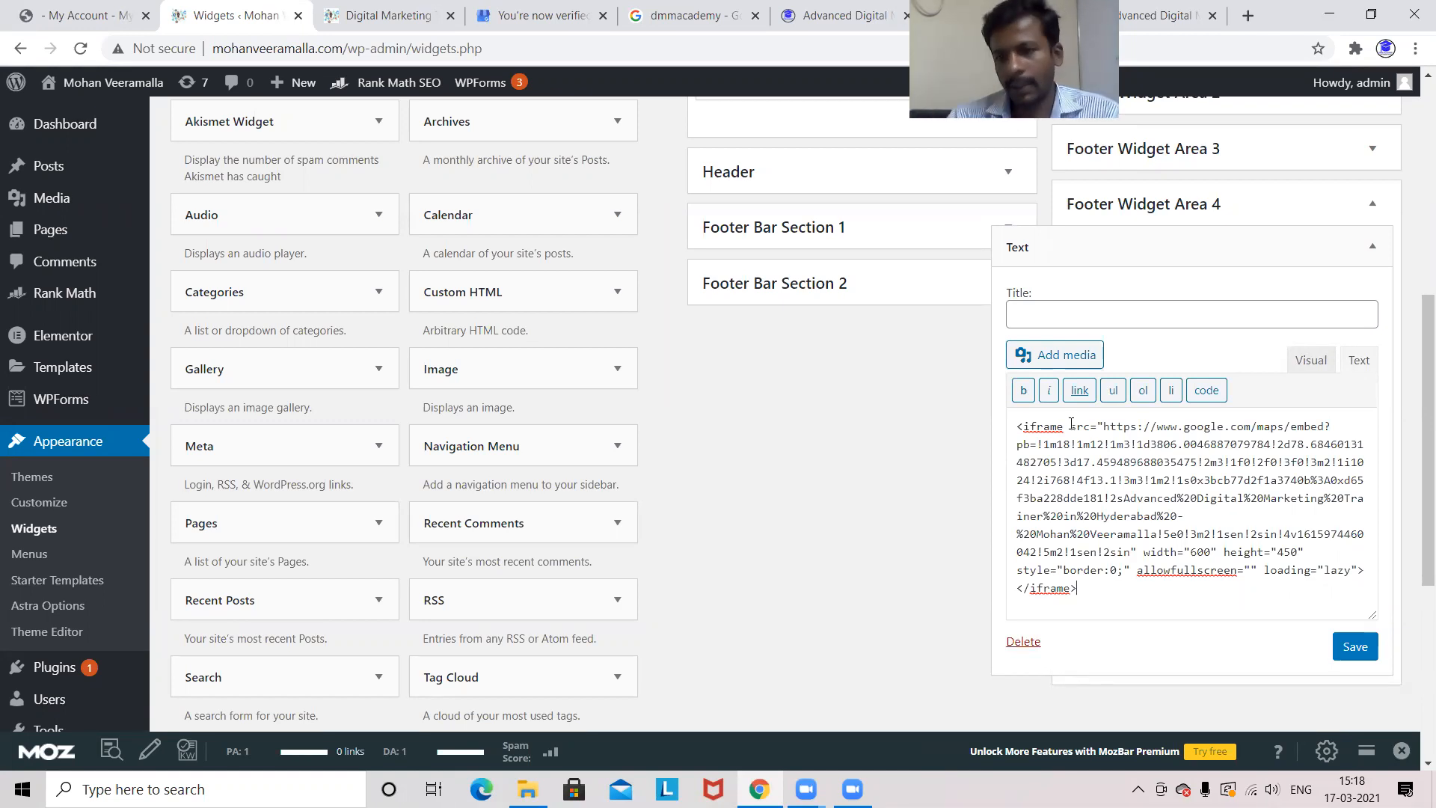
{"action": "left_click", "coordinate": [1309, 362]}
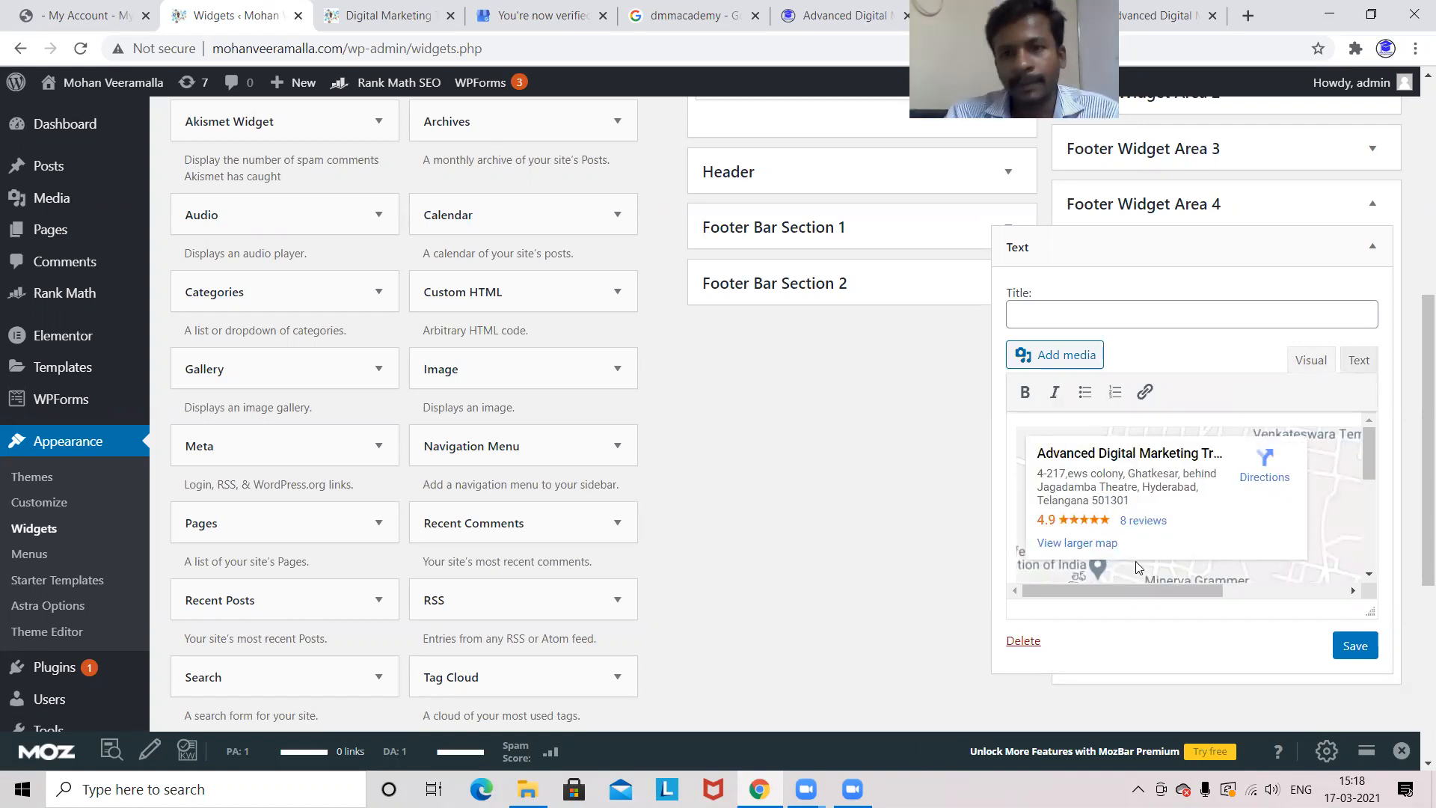
{"action": "left_click", "coordinate": [1355, 648]}
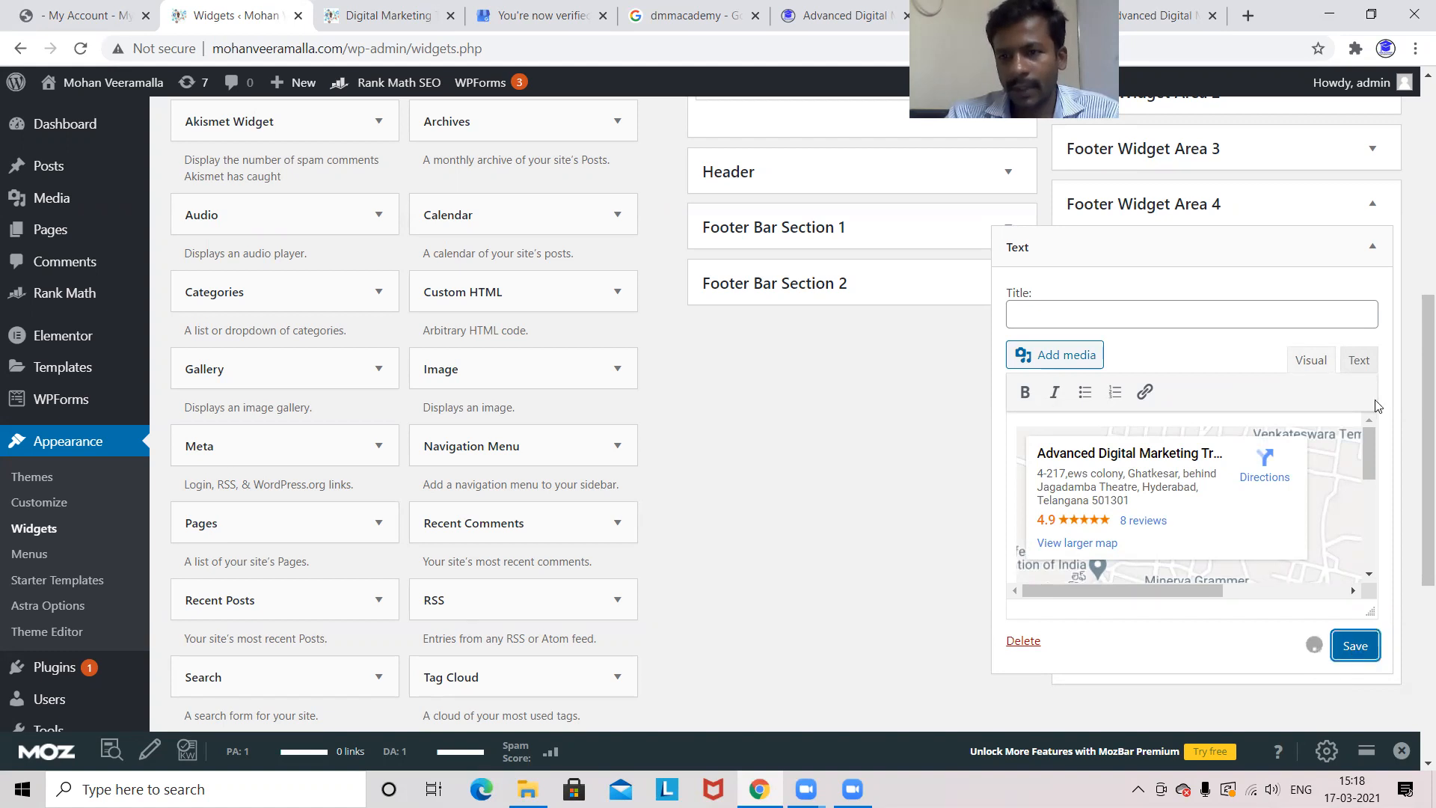
{"action": "left_click", "coordinate": [1375, 248]}
Reload the live site's home page and check the embedded map in the footer.
{"action": "key", "text": "ctrl+Tab"}
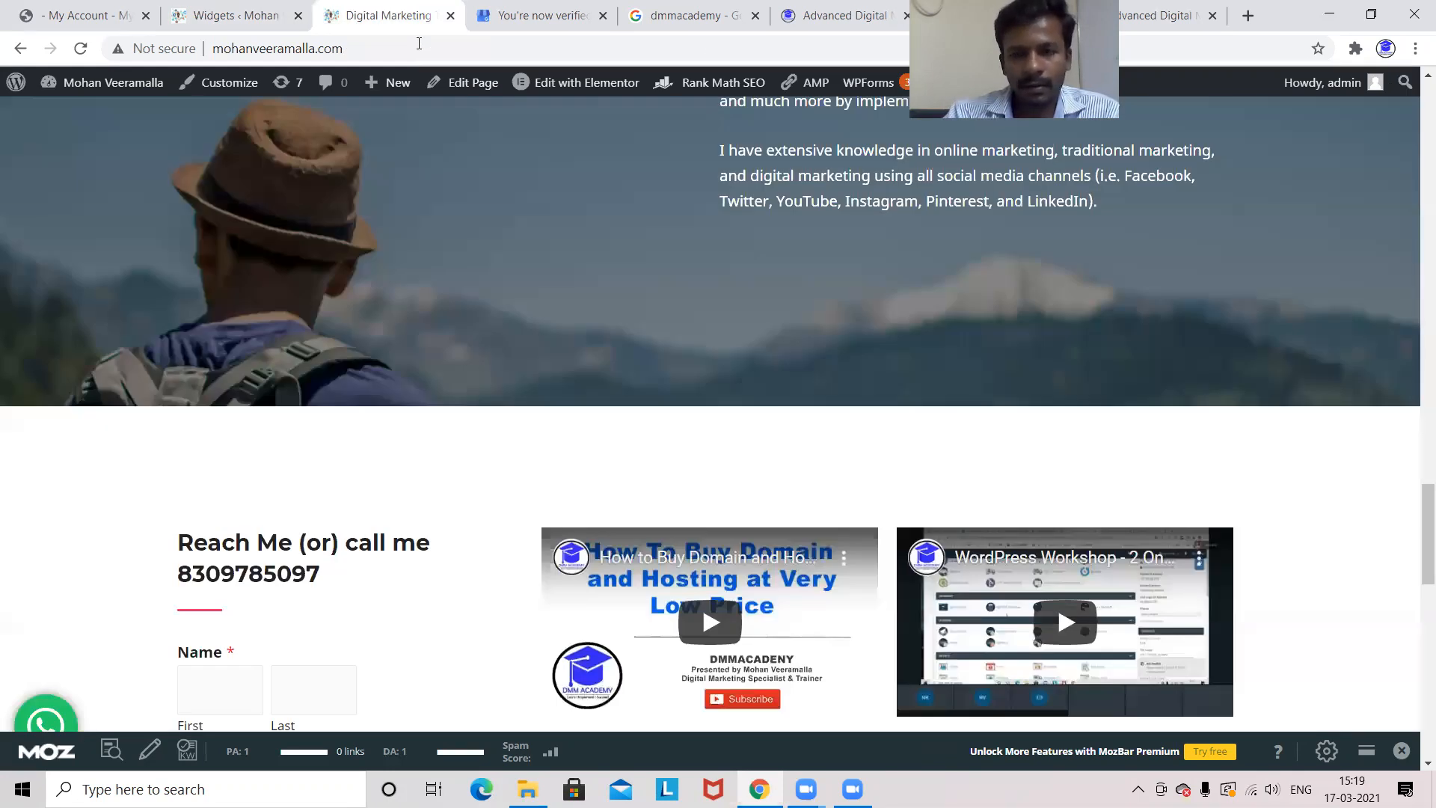
{"action": "key", "text": "End"}
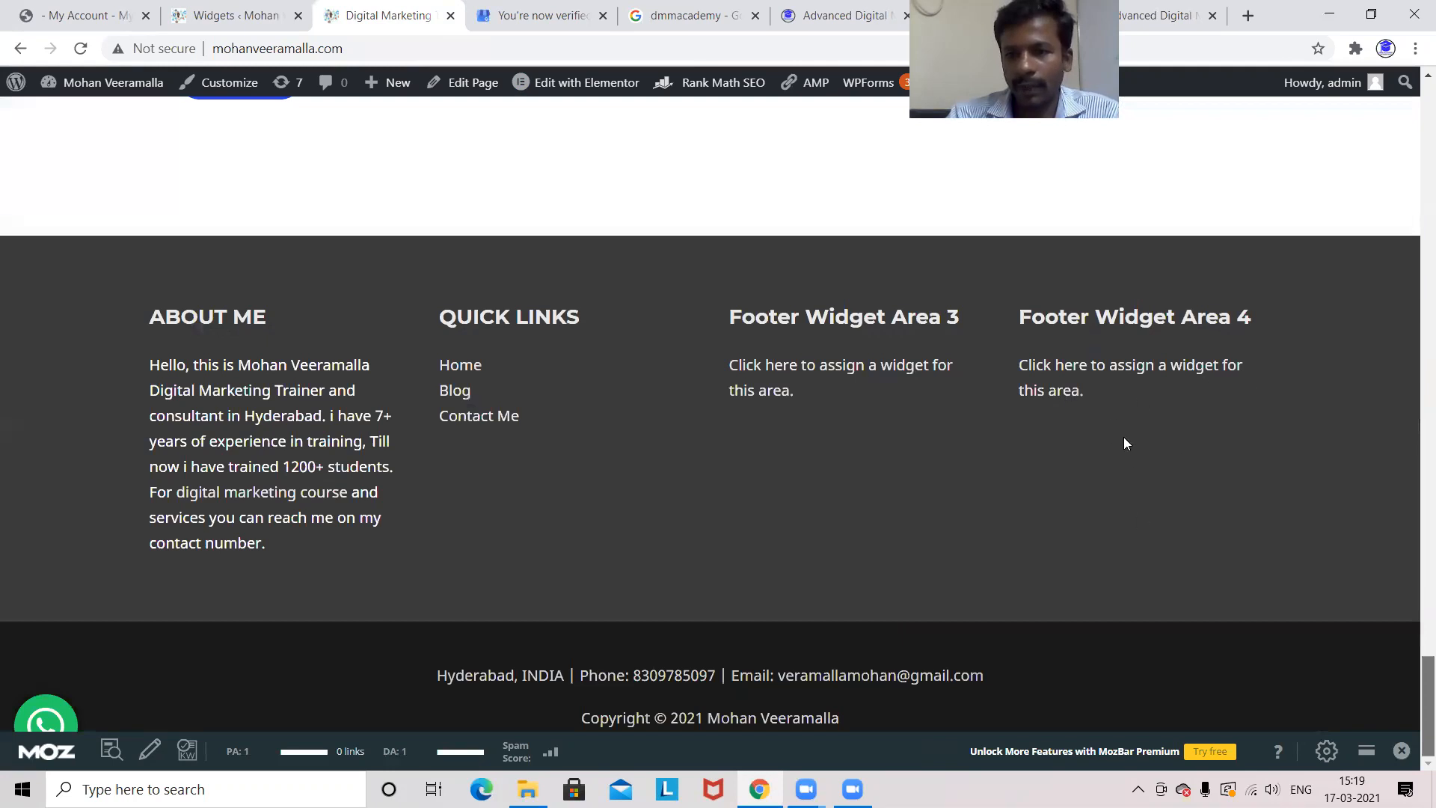
{"action": "key", "text": "F5"}
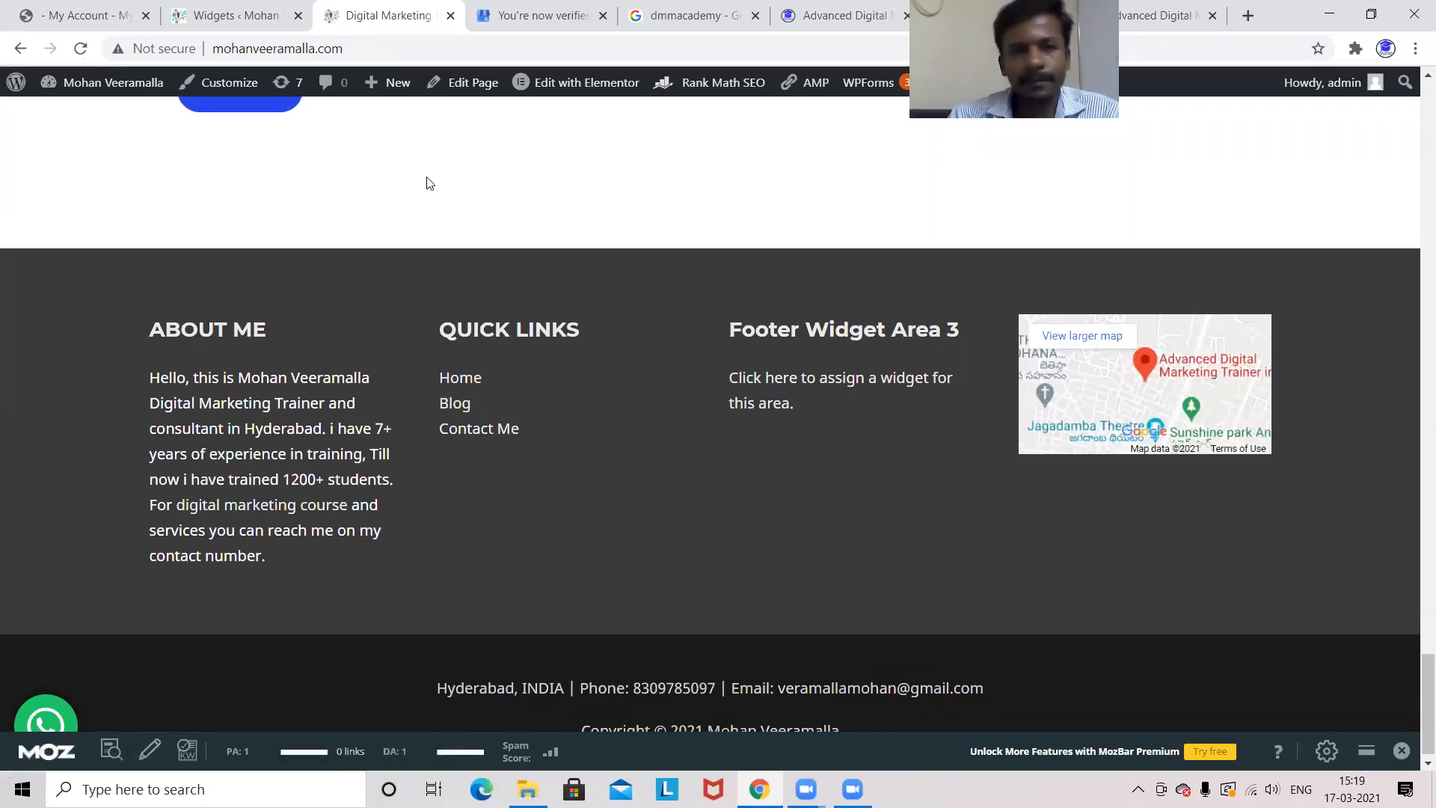
Set the title of the Footer Widget Area 4 Text widget that holds the map to "Reach Me:".
{"action": "left_click", "coordinate": [225, 21]}
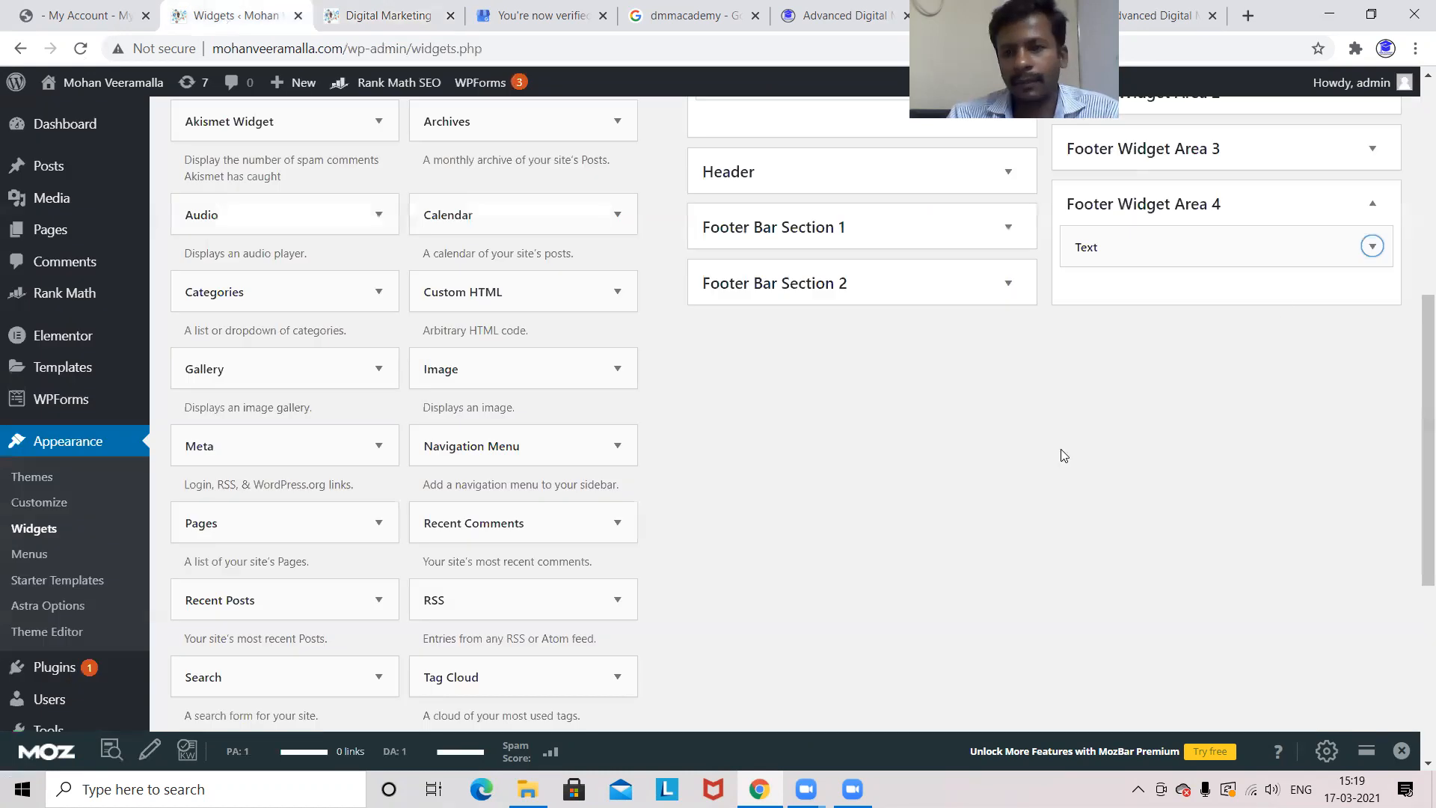
{"action": "left_click", "coordinate": [1372, 247]}
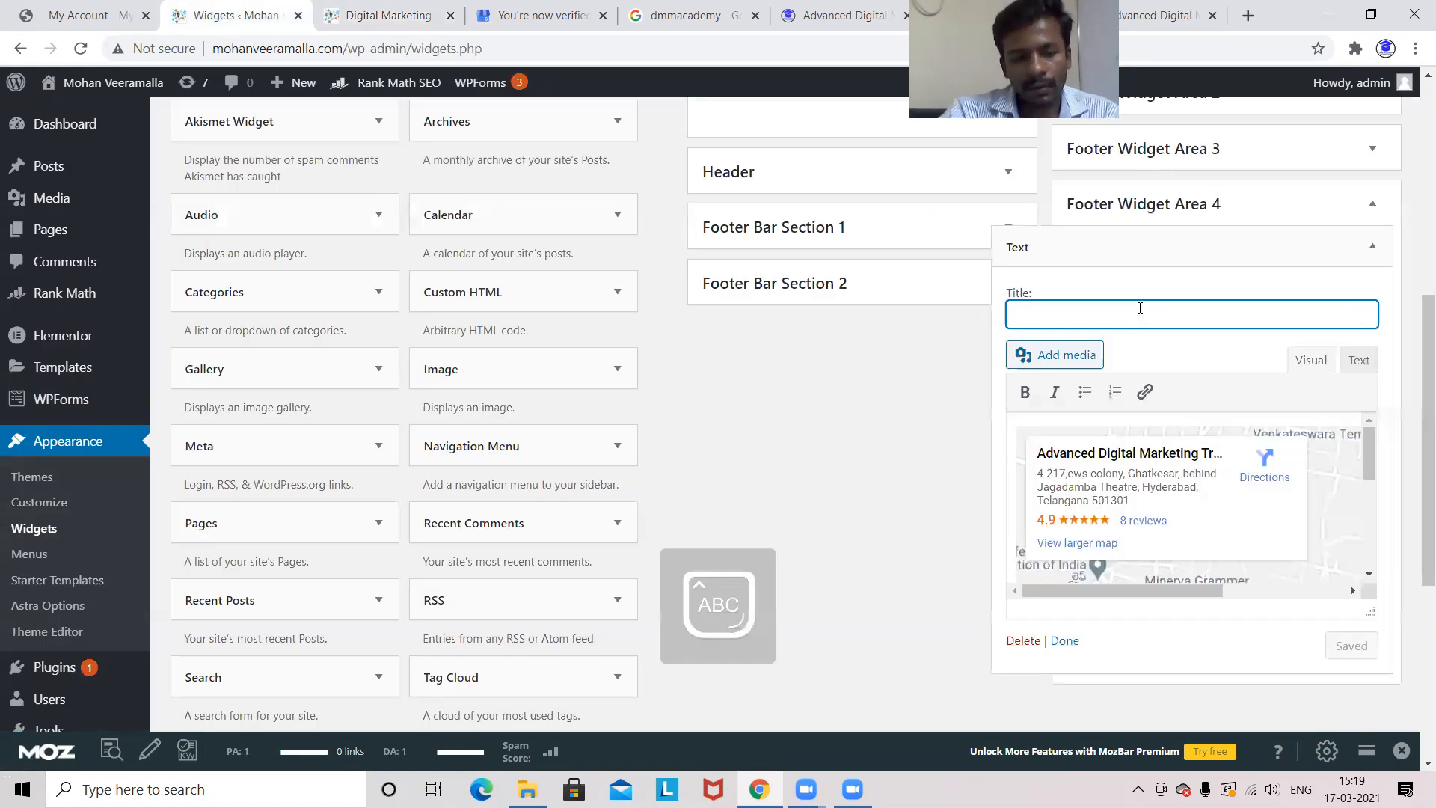
{"action": "type", "text": "Reach U"}
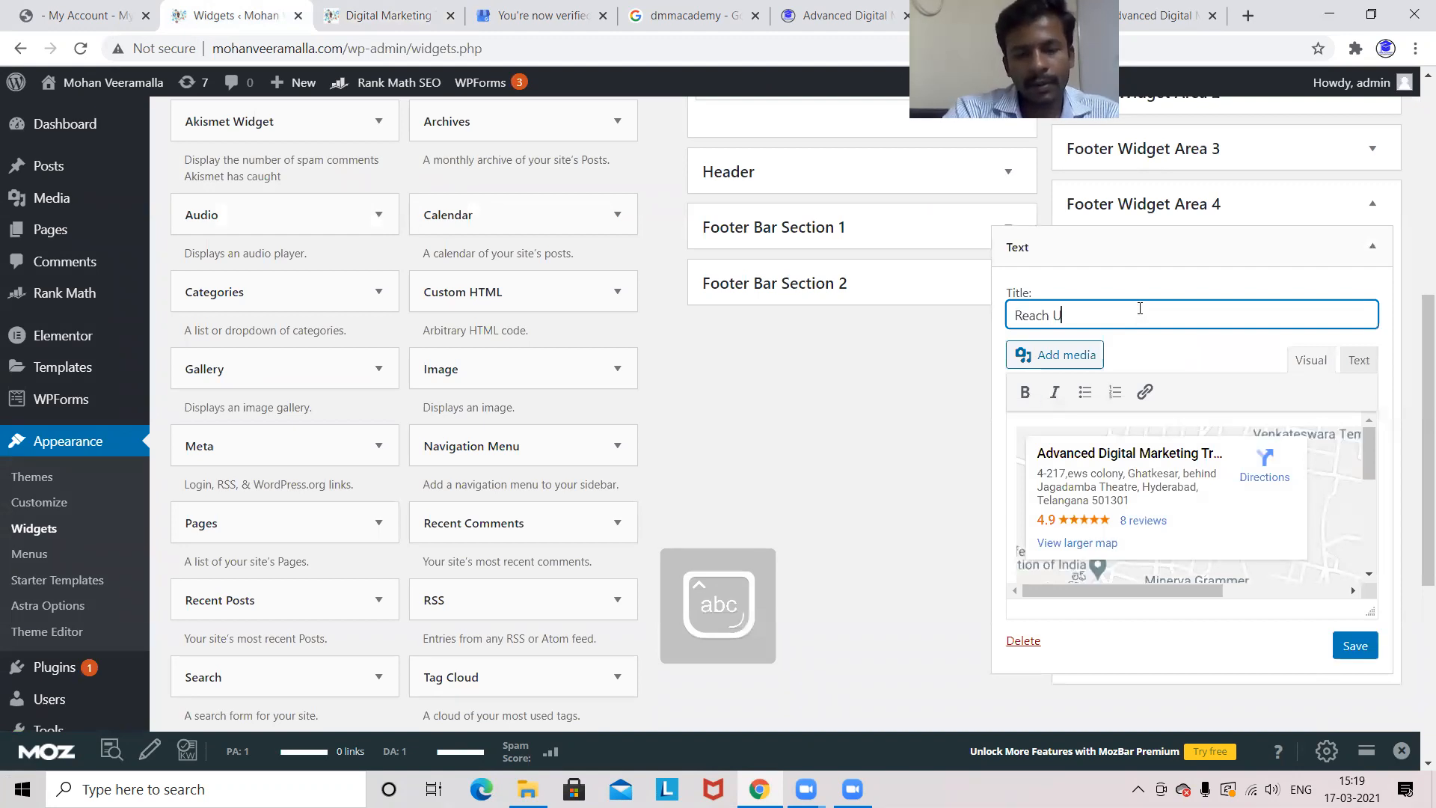
{"action": "key", "text": "BackSpace"}
{"action": "type", "text": "M"}
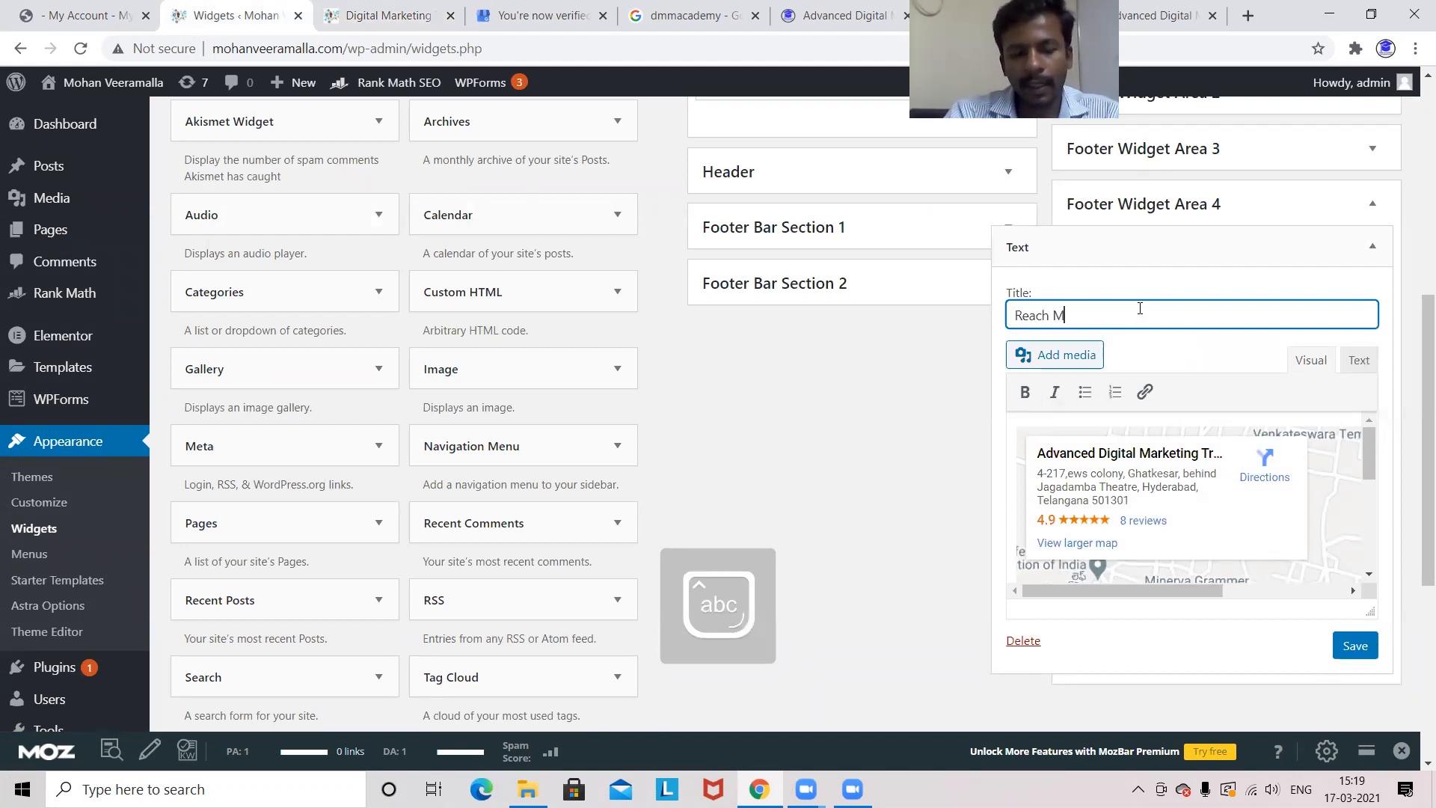
{"action": "type", "text": "e:"}
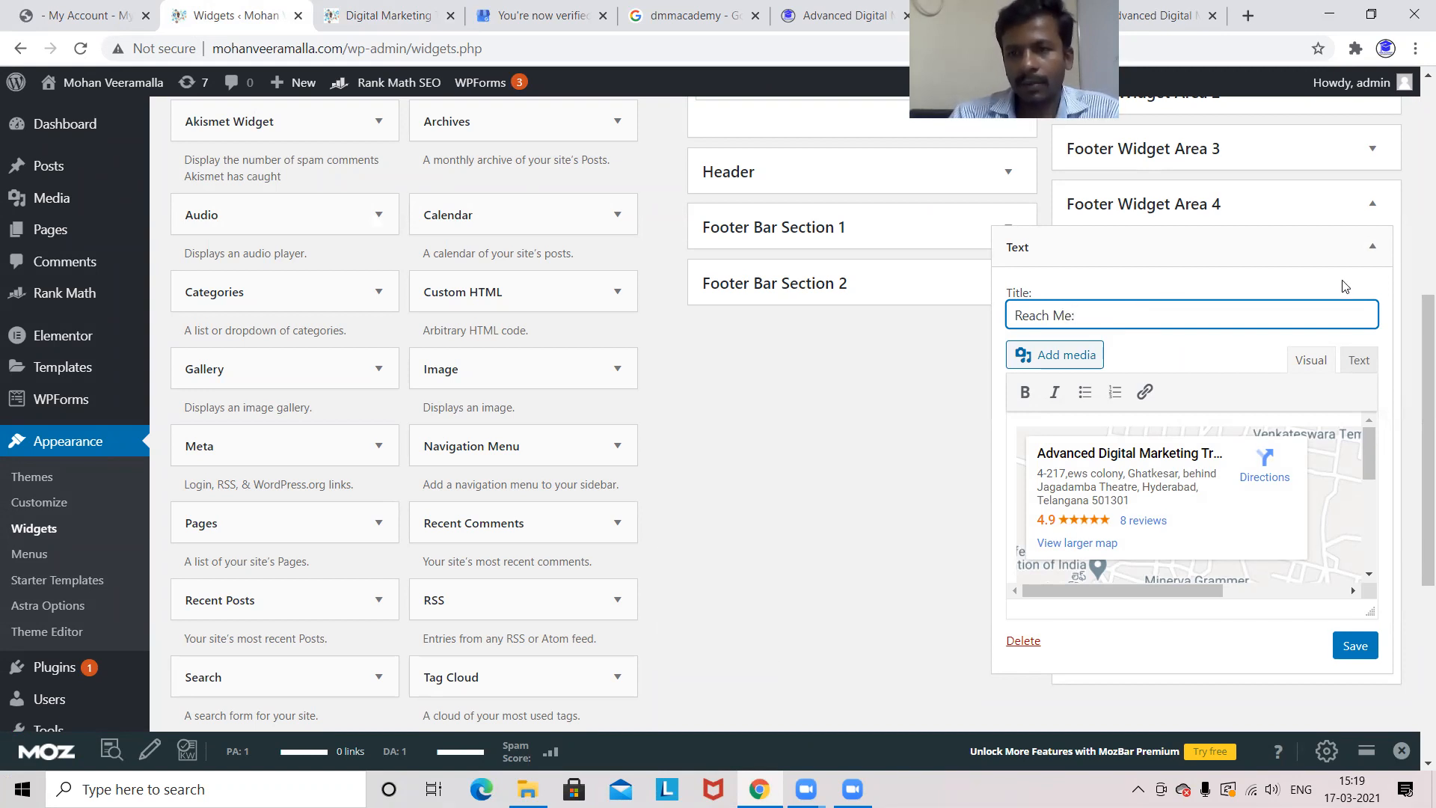
{"action": "left_click", "coordinate": [1368, 251]}
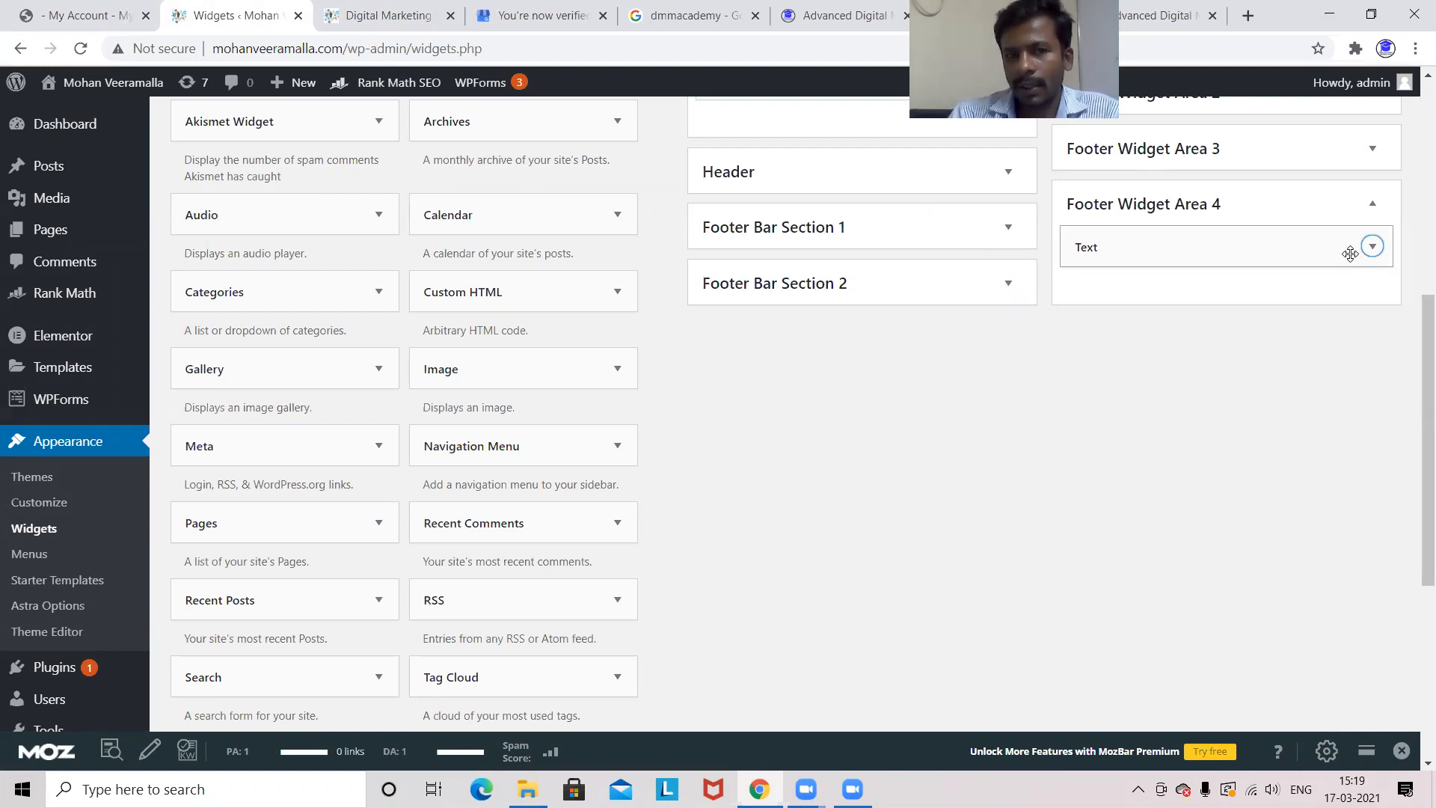
{"action": "left_click", "coordinate": [1344, 257]}
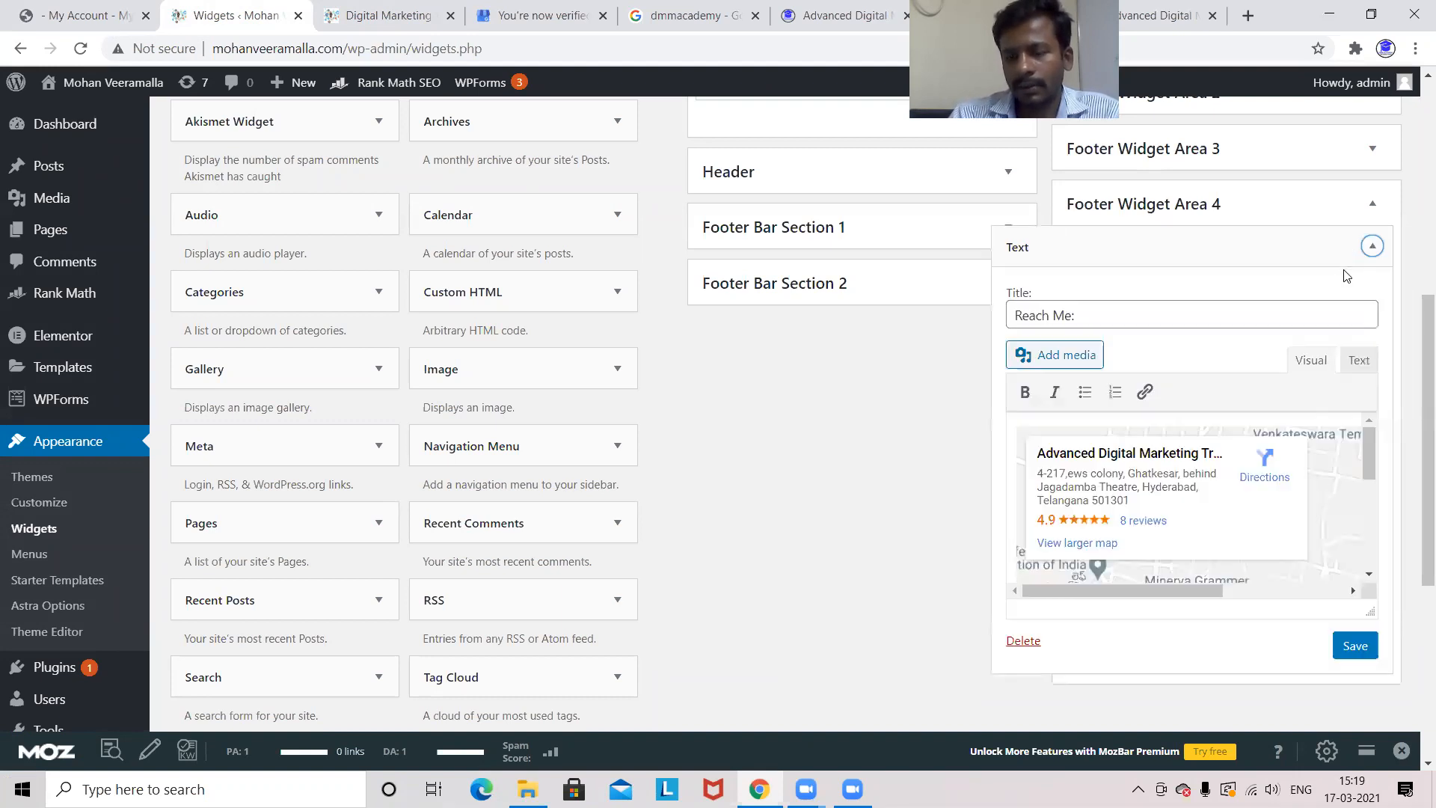
Examine the map widget's iframe HTML with its width and height values, and review the footer columns on the live site.
{"action": "left_click", "coordinate": [1359, 360]}
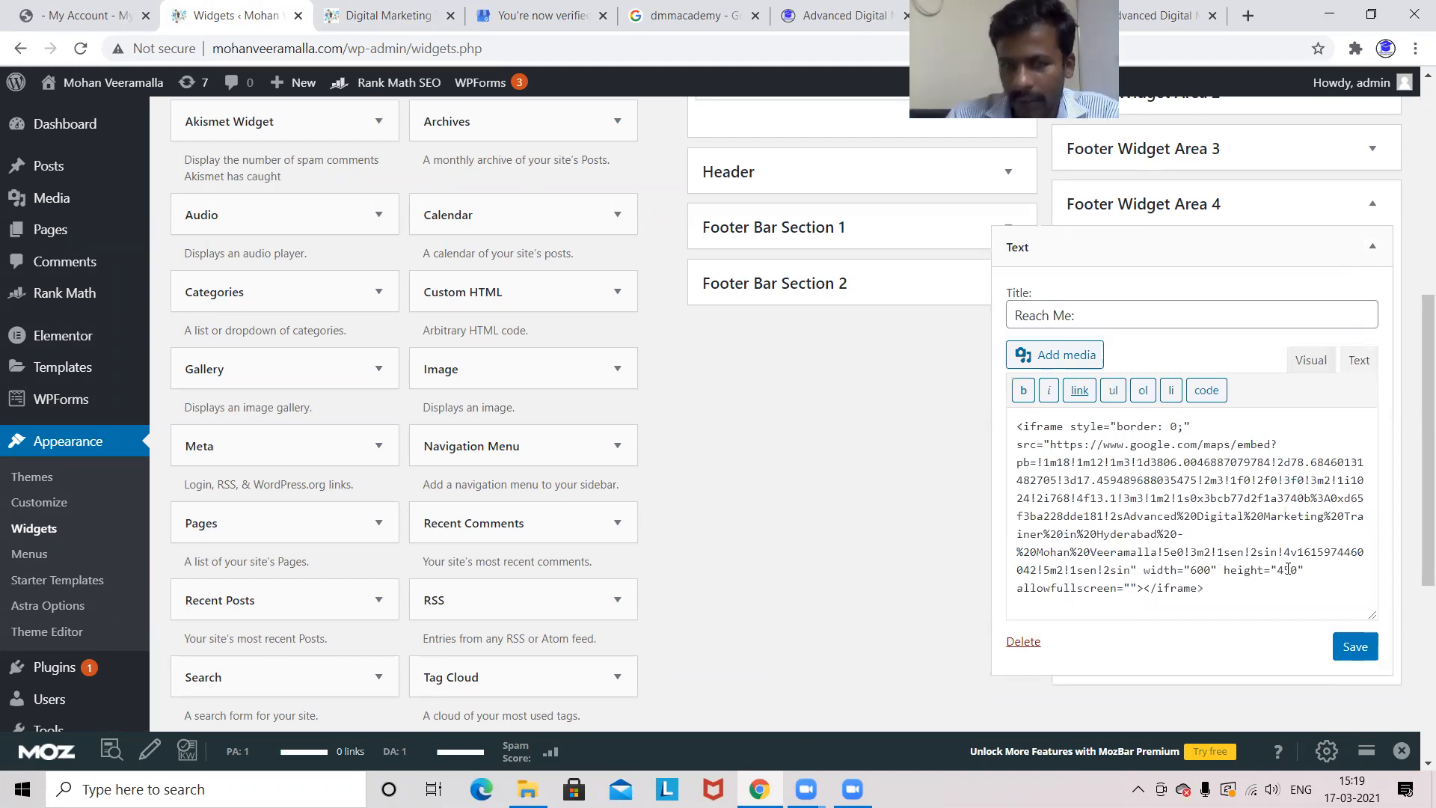
{"action": "left_click", "coordinate": [407, 30]}
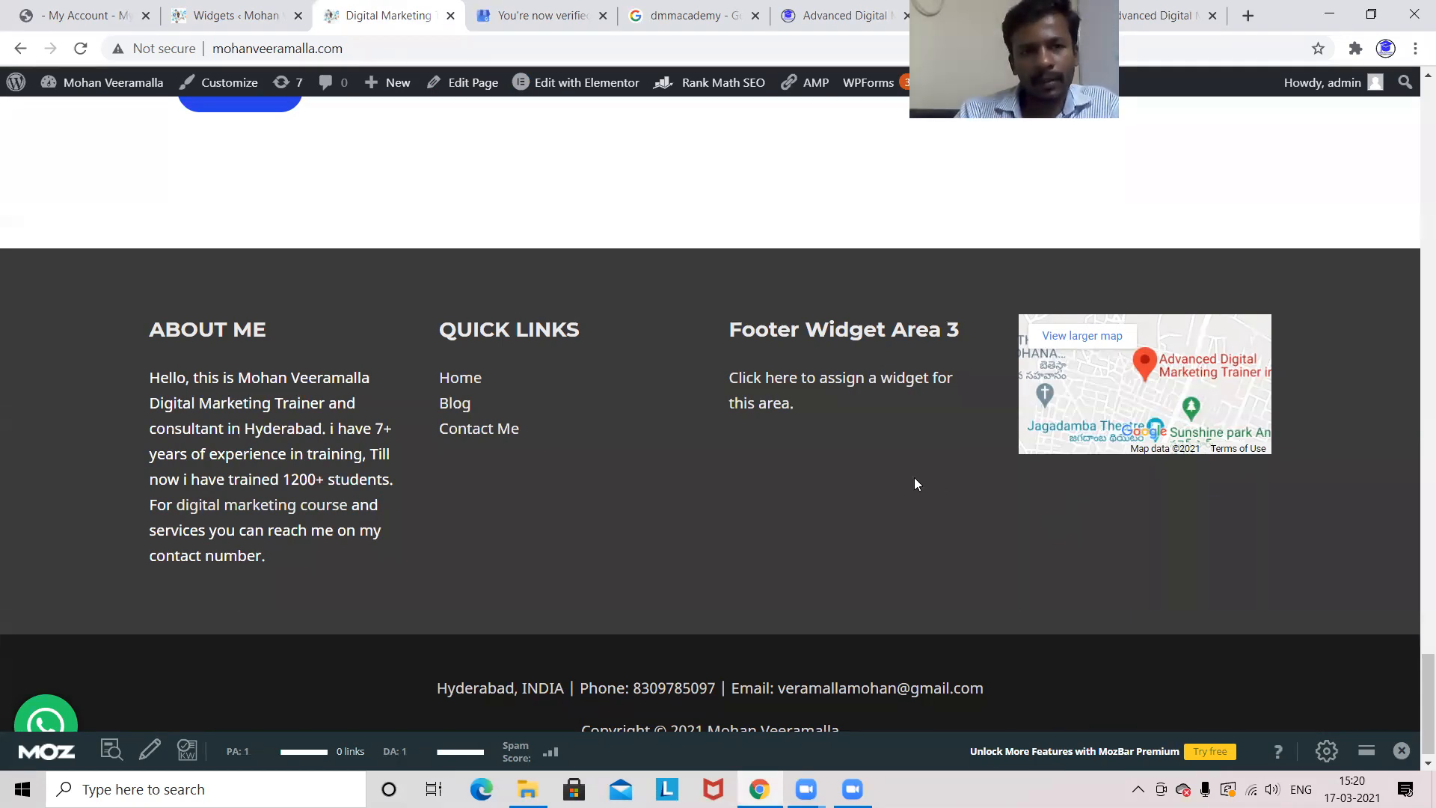
{"action": "left_click", "coordinate": [231, 27]}
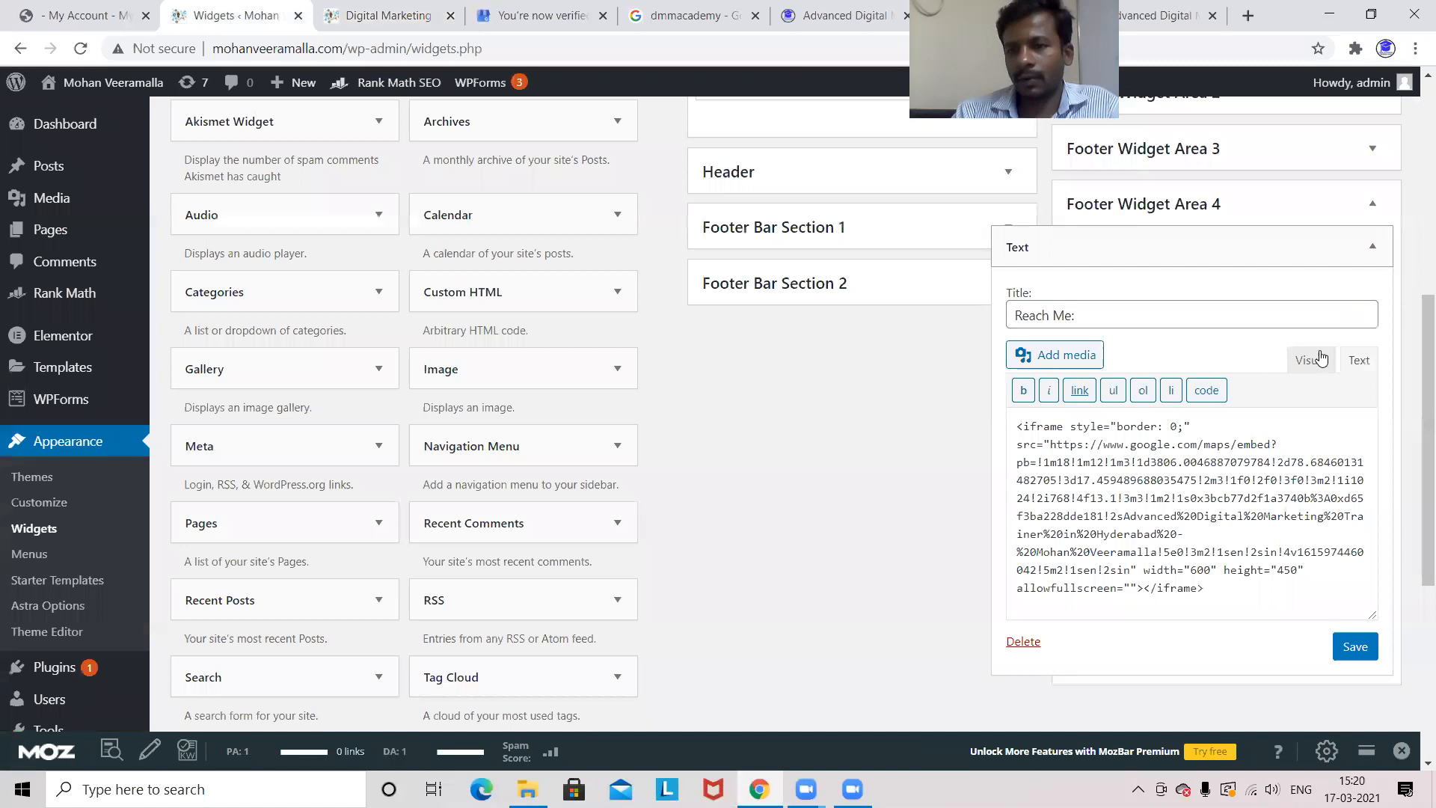
{"action": "left_click", "coordinate": [1372, 247]}
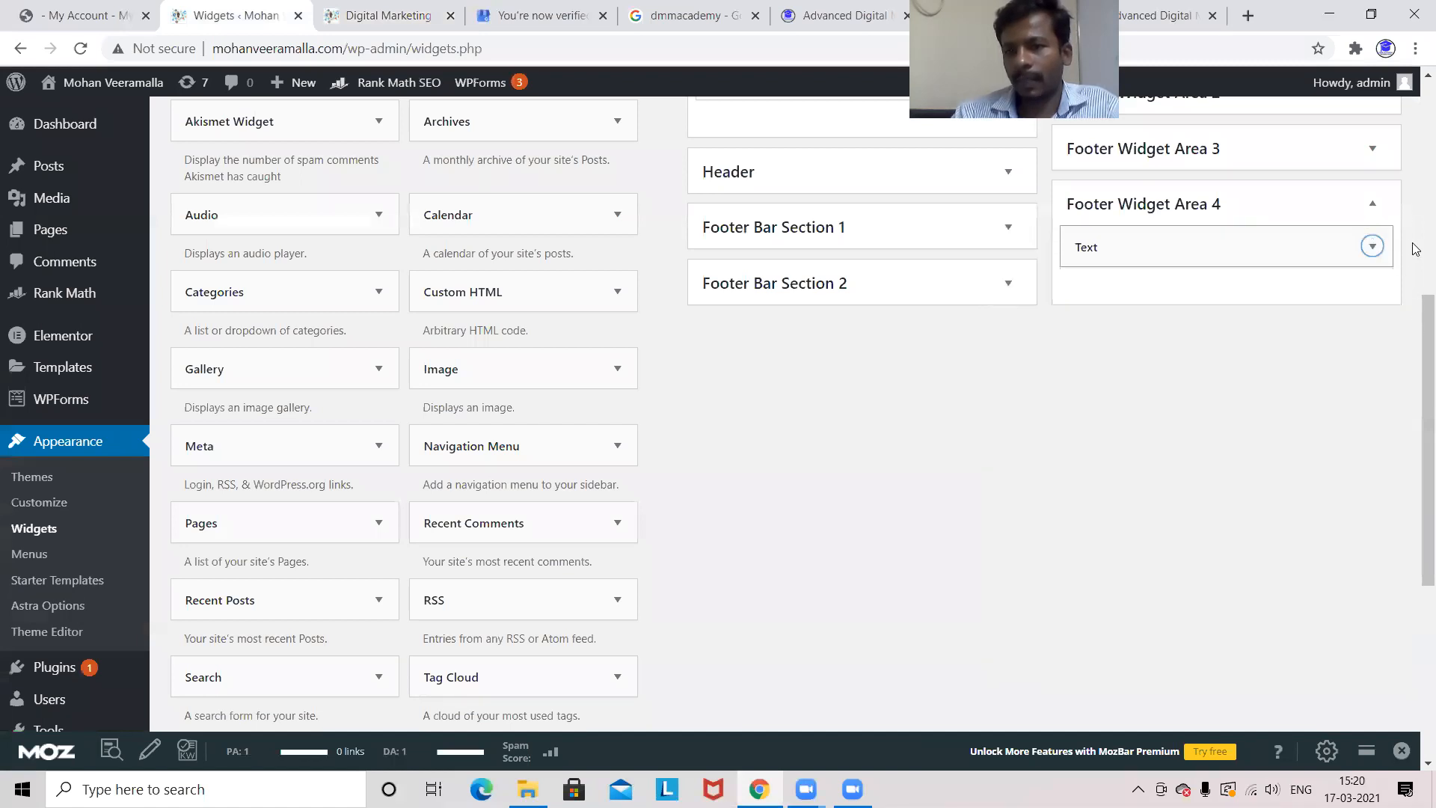
Change the title of the Footer Widget Area 1 Text widget to "About Me:" and save the widget.
{"action": "scroll", "coordinate": [1416, 204], "scroll_direction": "up", "scroll_amount": 4}
{"action": "left_click", "coordinate": [1332, 339]}
{"action": "left_click", "coordinate": [1218, 388]}
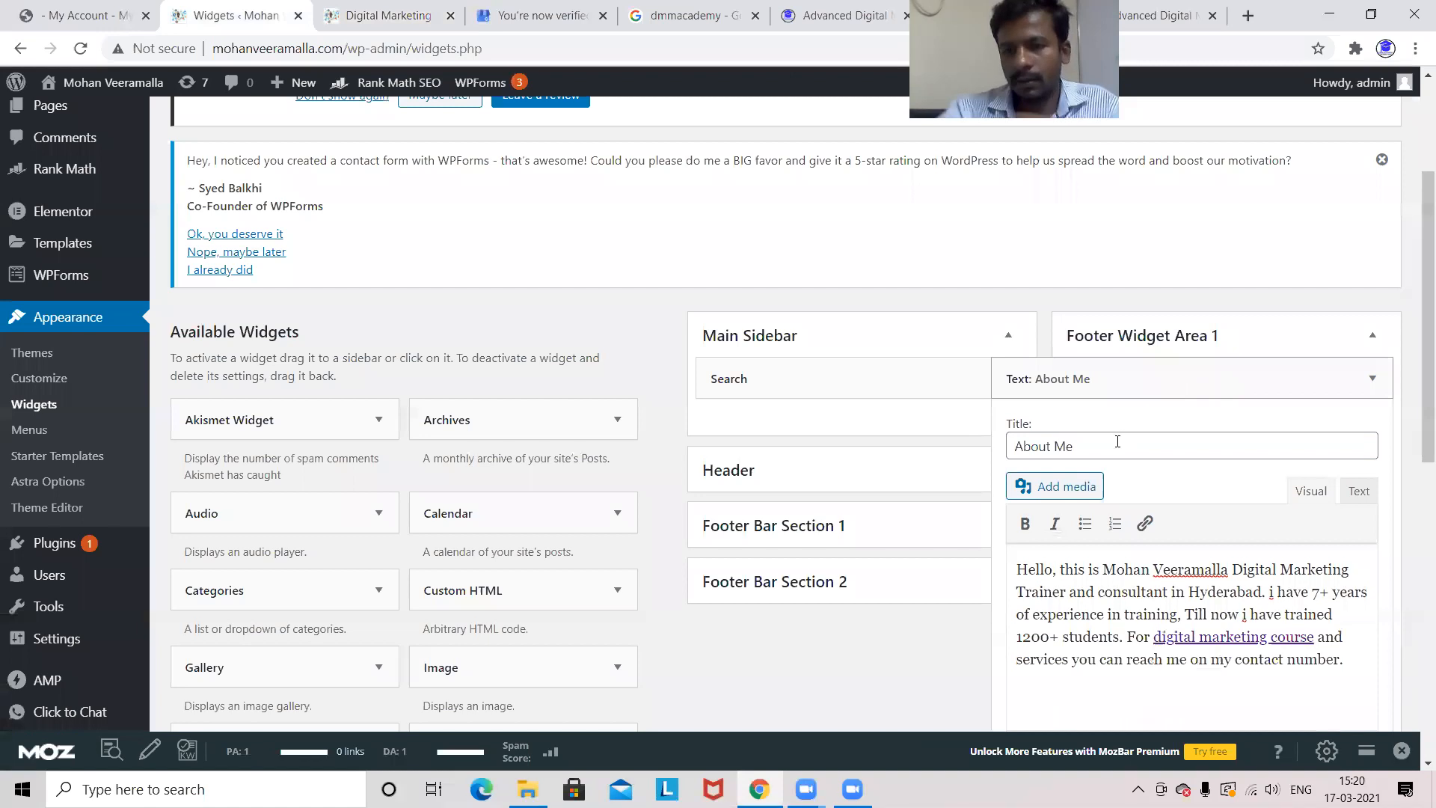
{"action": "left_click", "coordinate": [1118, 442]}
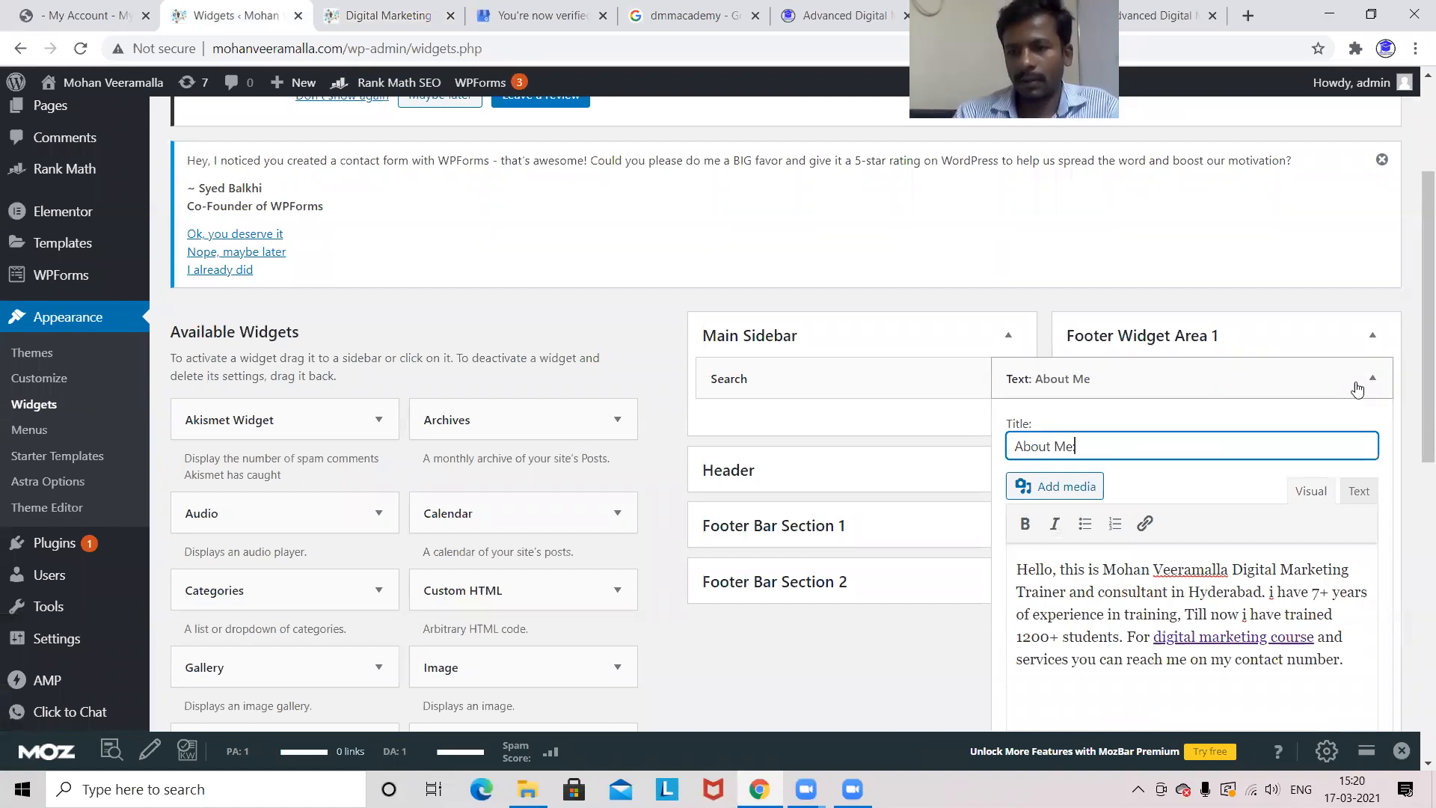
{"action": "left_click", "coordinate": [1358, 387]}
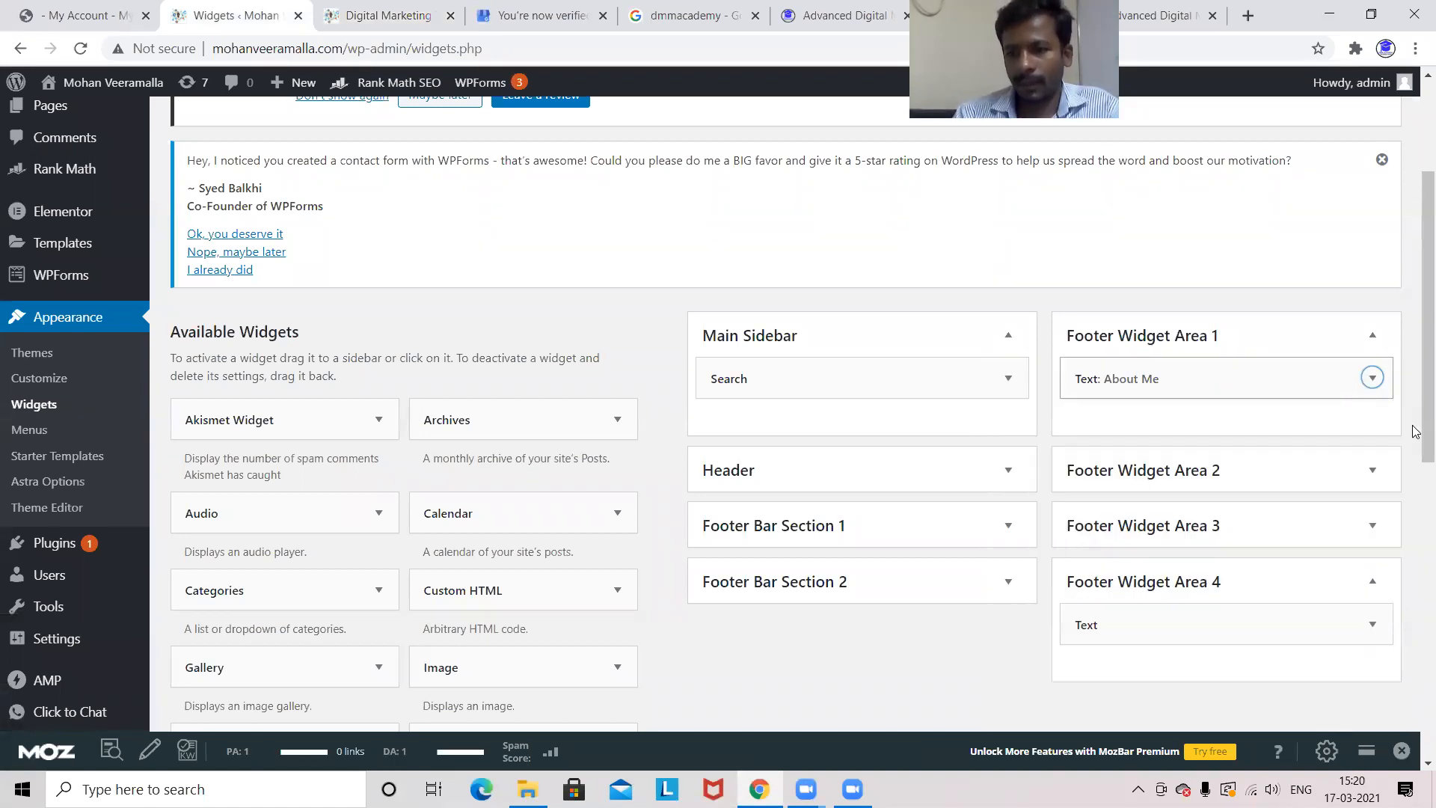
{"action": "left_click", "coordinate": [1351, 608]}
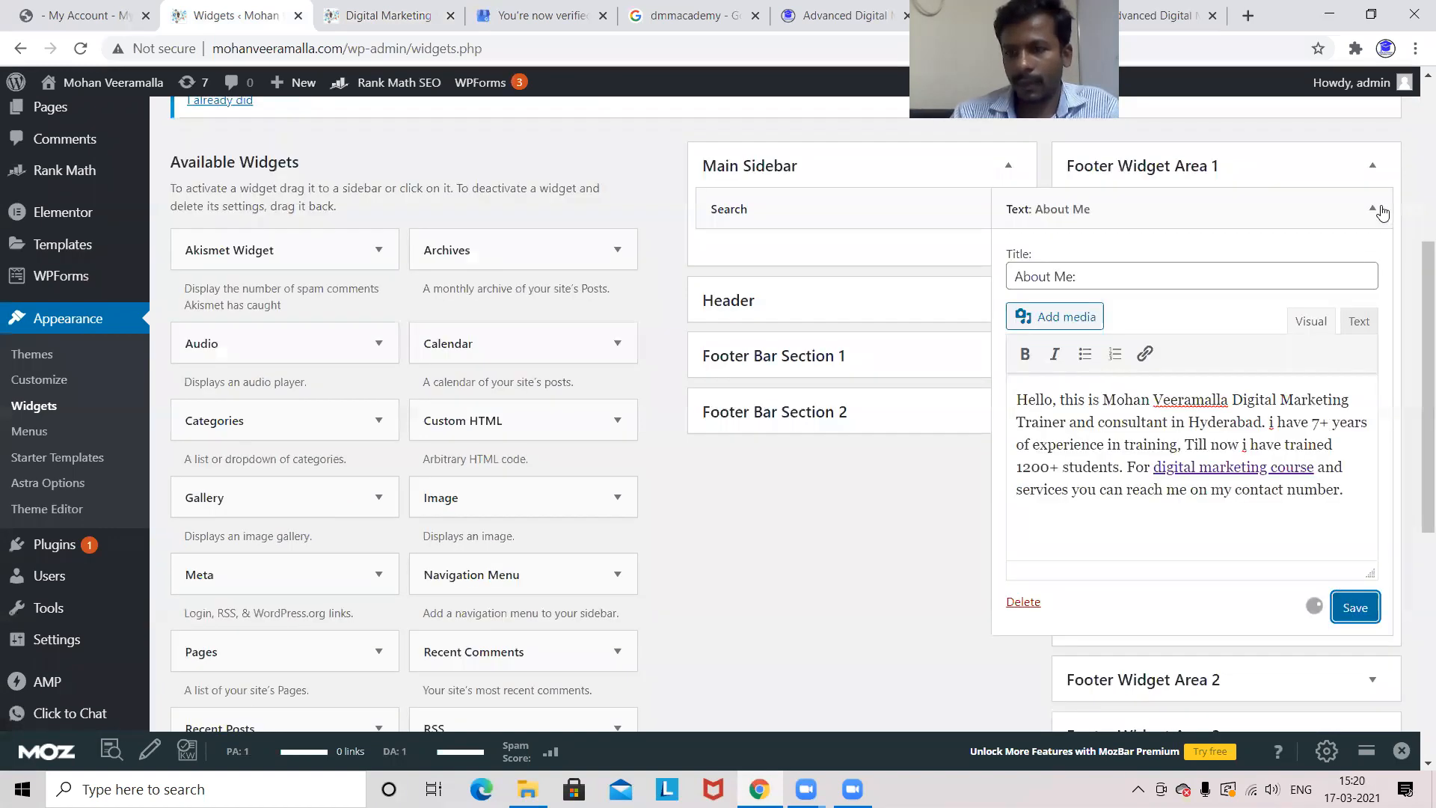